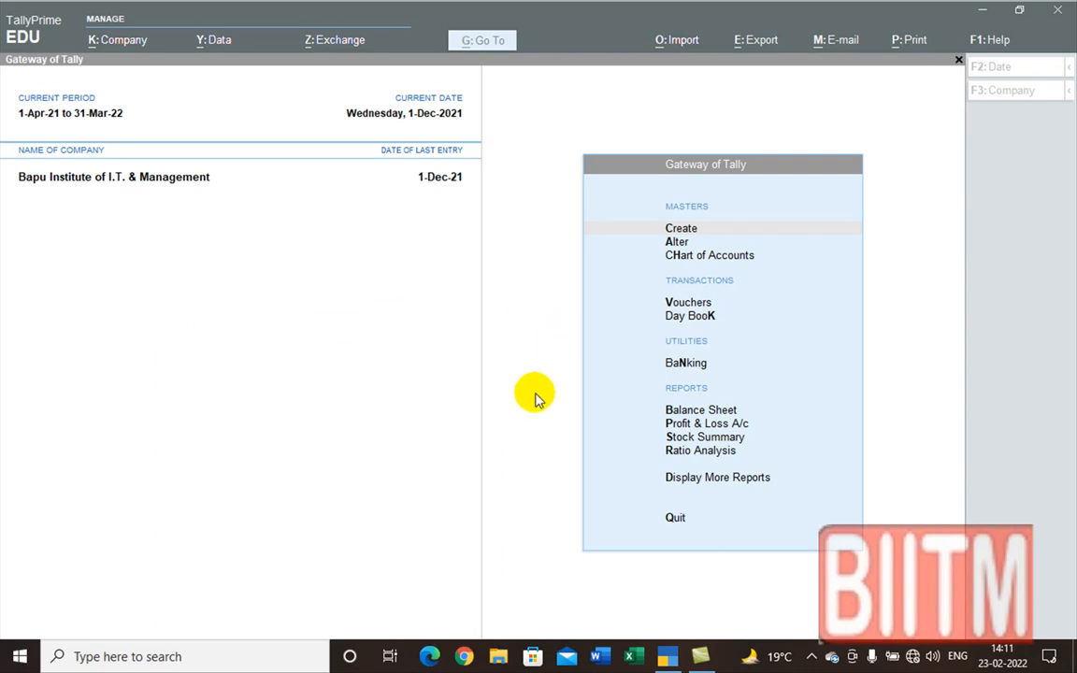
Step: Return to the Gateway of Tally, refocus the Tally window and open Company Features with F11
left_click(681, 230)
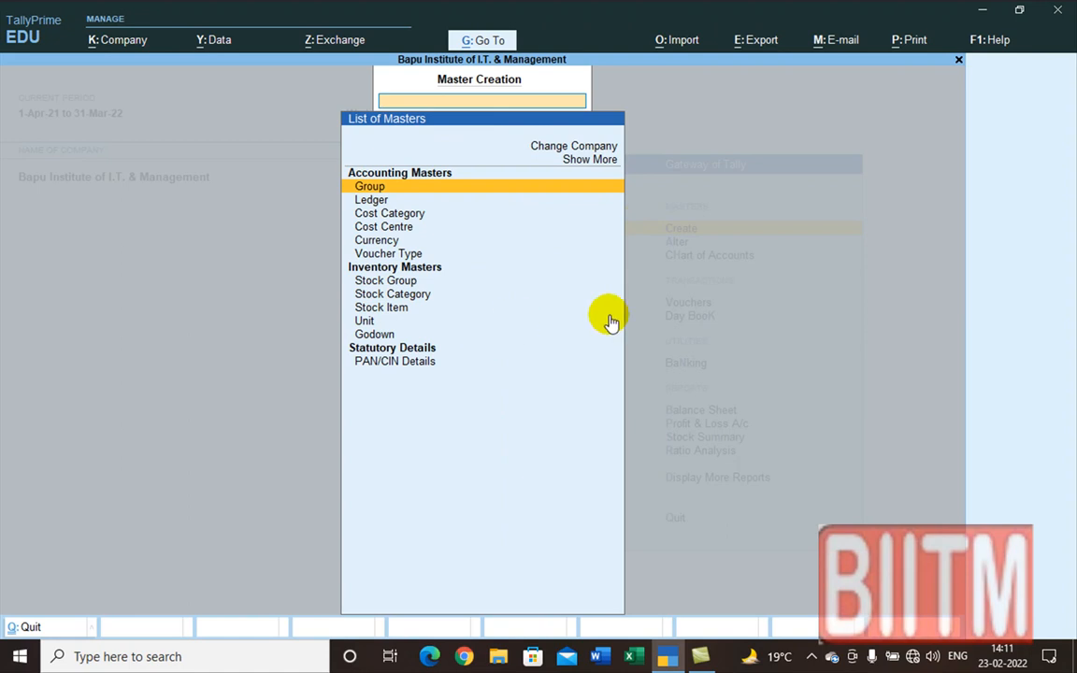
key("Escape")
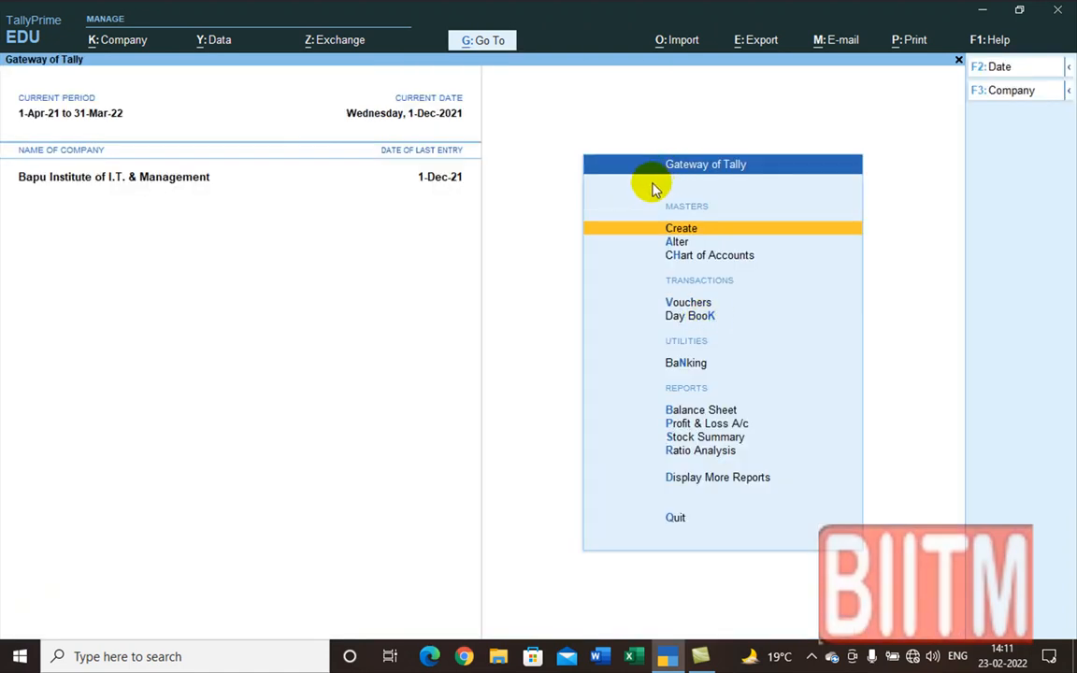
left_click(28, 662)
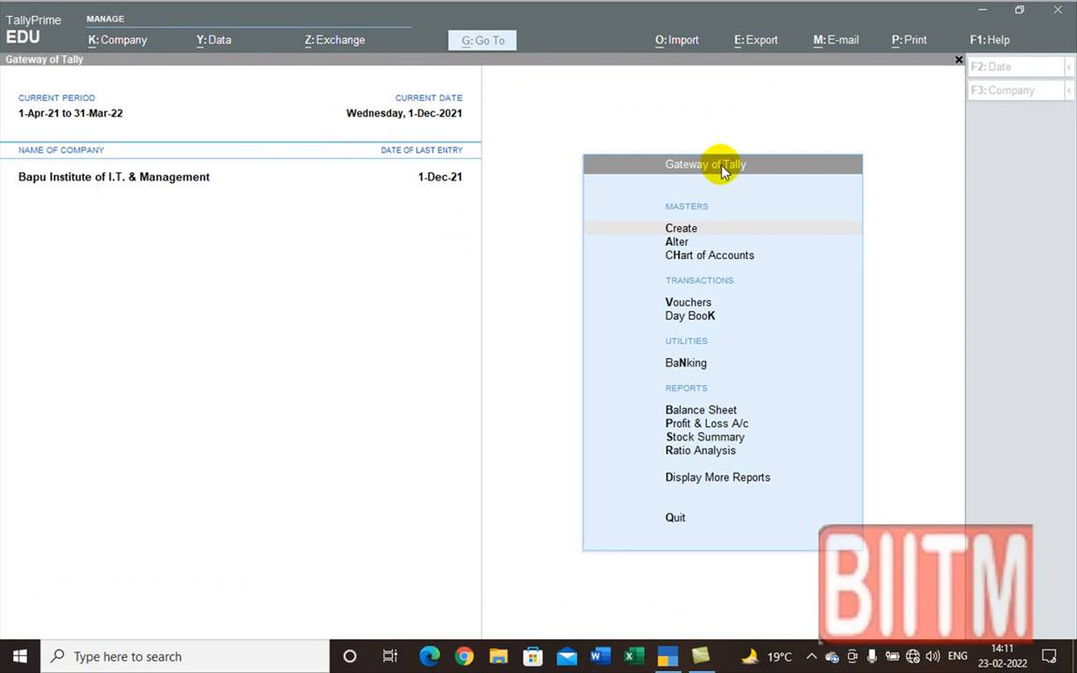
key("super")
left_click(753, 165)
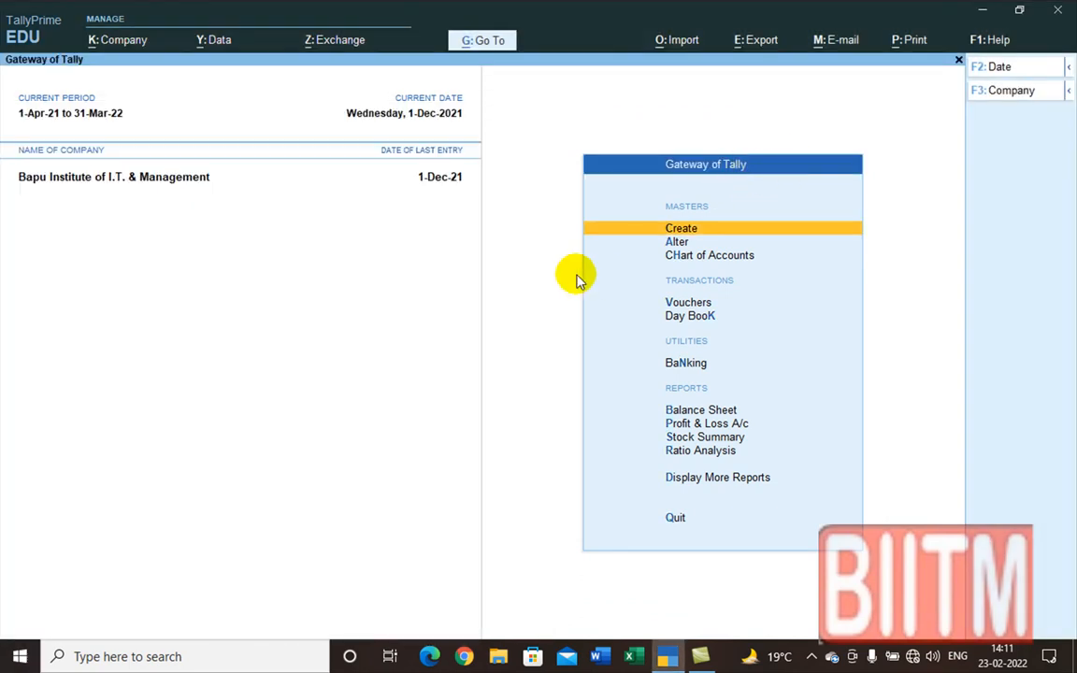
key("F11")
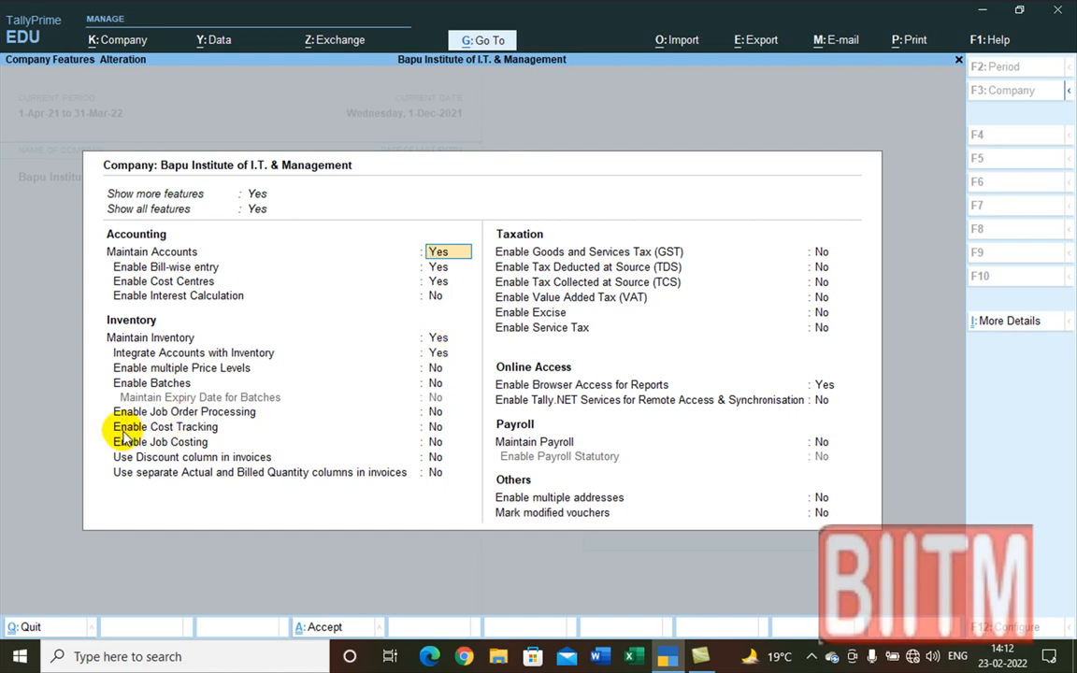
Step: Set Enable Cost Tracking to Yes and accept the company features
left_click(439, 429)
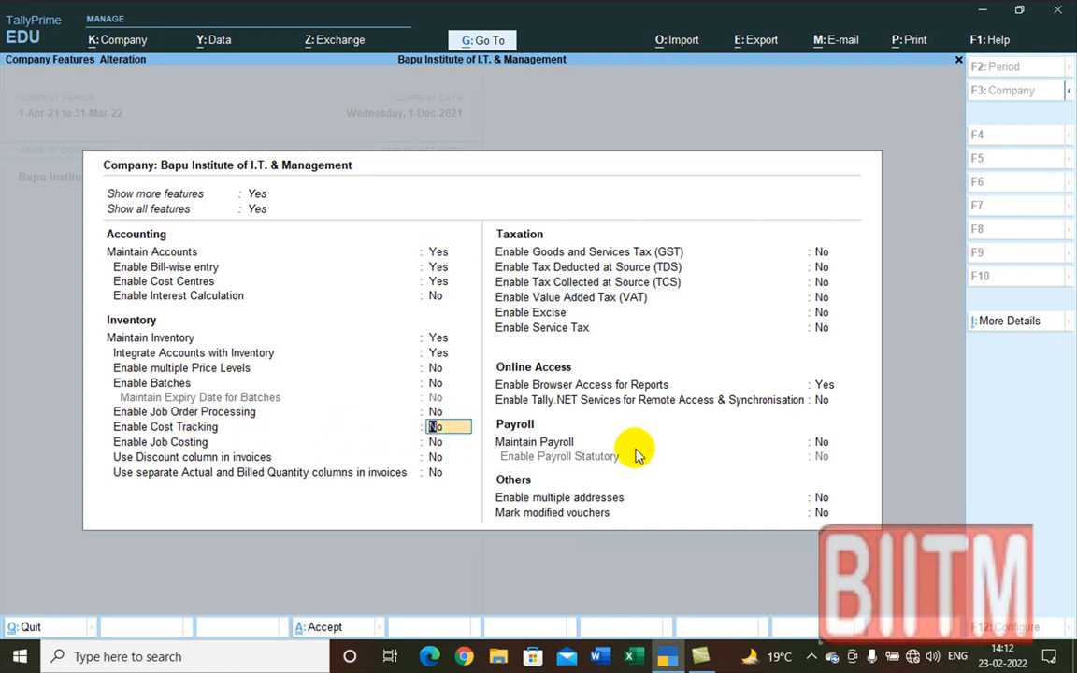
type("y")
key("Return")
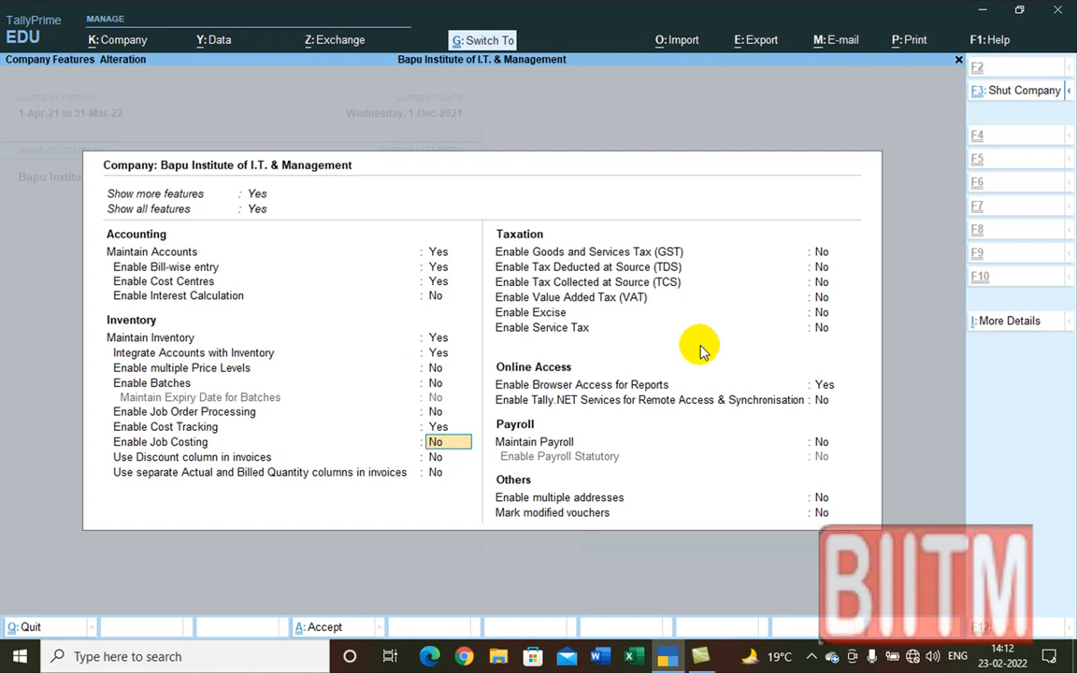
key("ctrl+a")
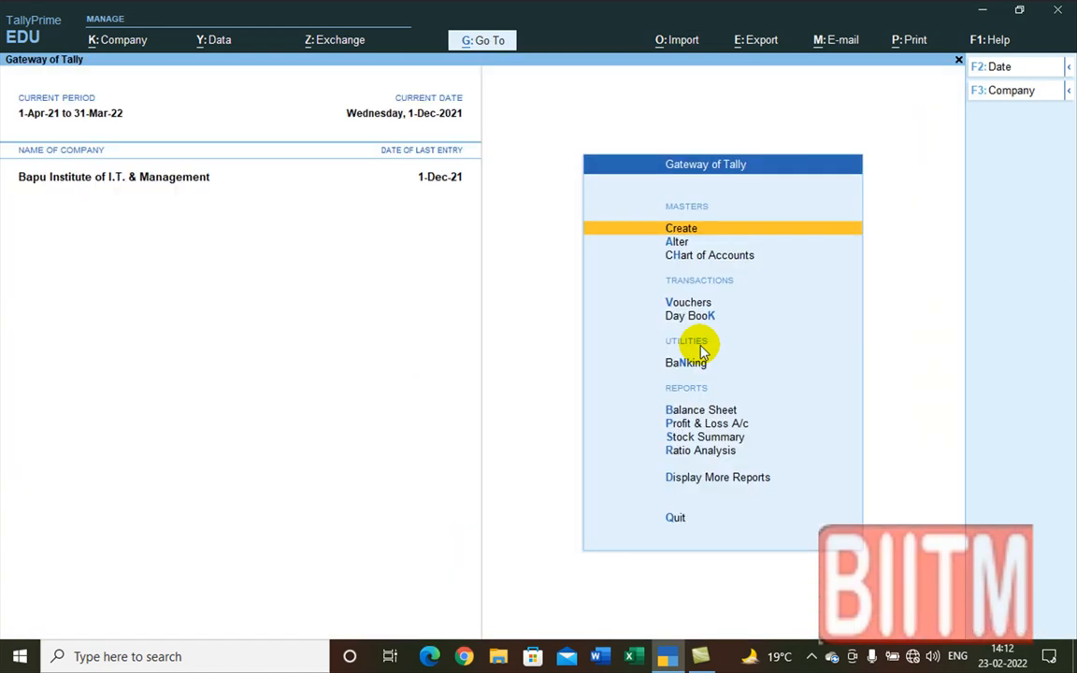
Step: In master creation, reveal more and inactive master types and choose Godown
left_click(680, 231)
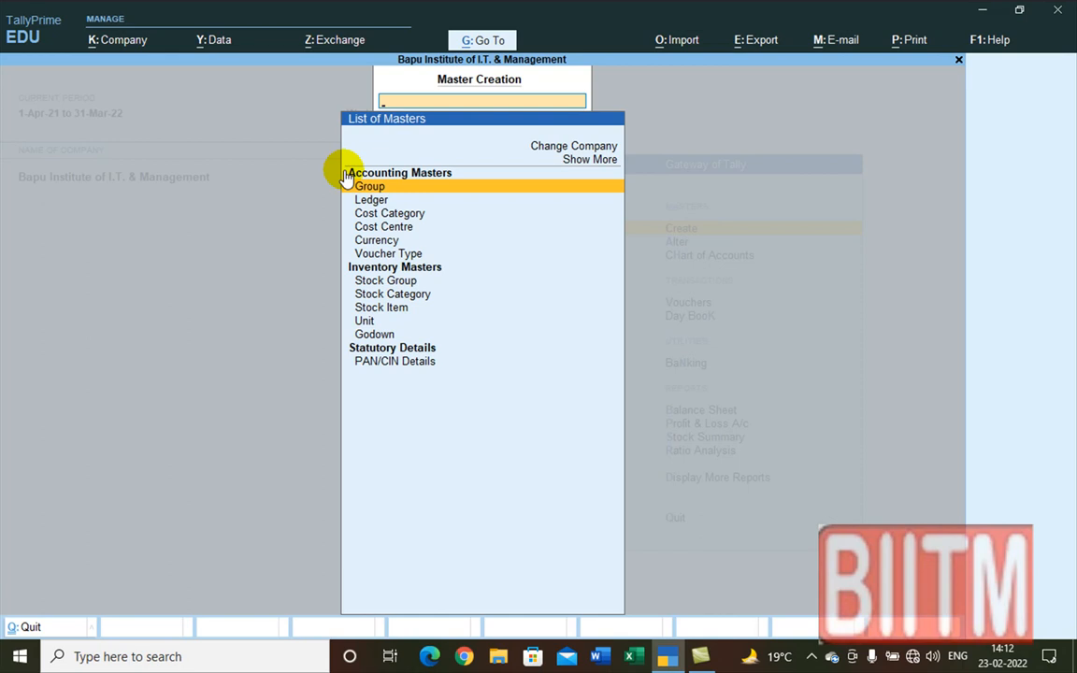
left_click(584, 161)
left_click(584, 163)
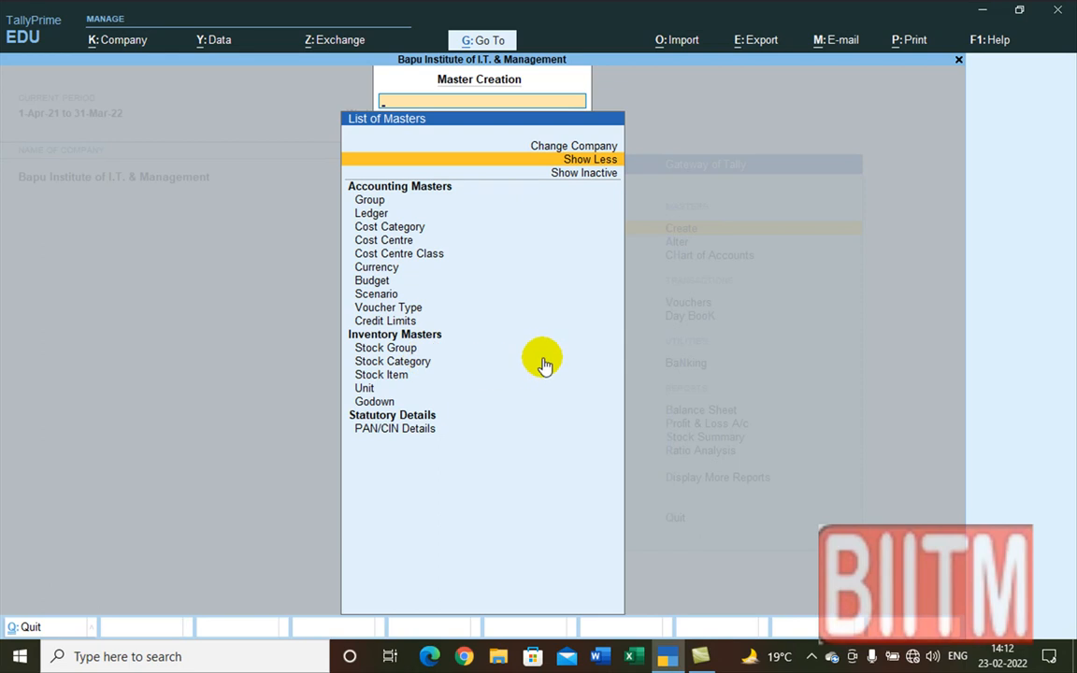
left_click(585, 183)
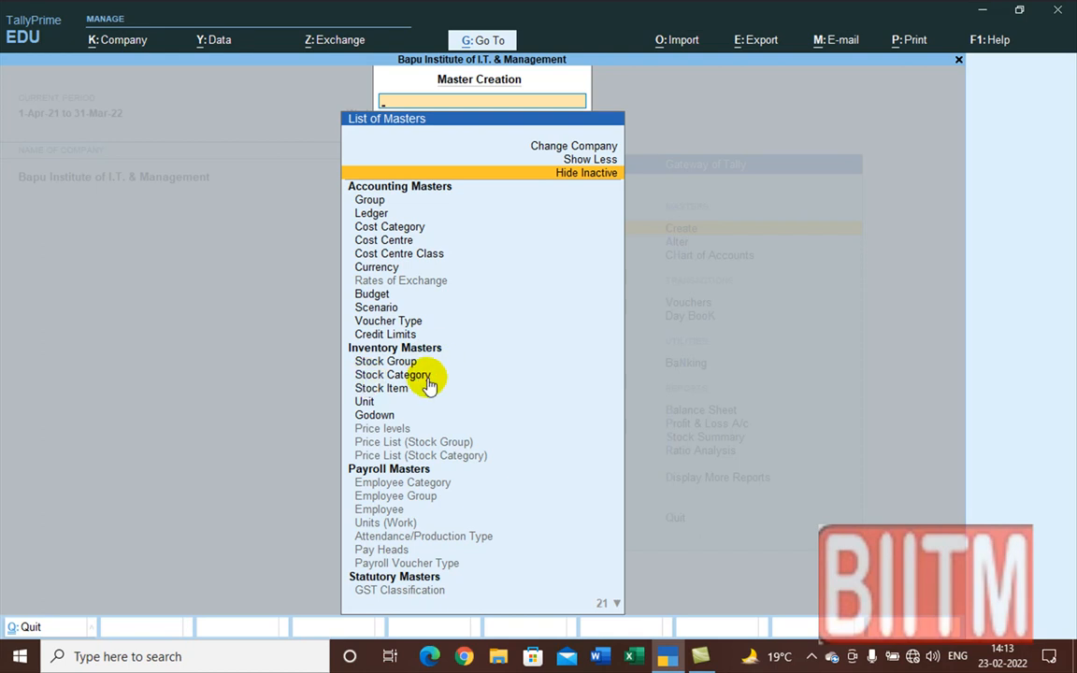
left_click(375, 421)
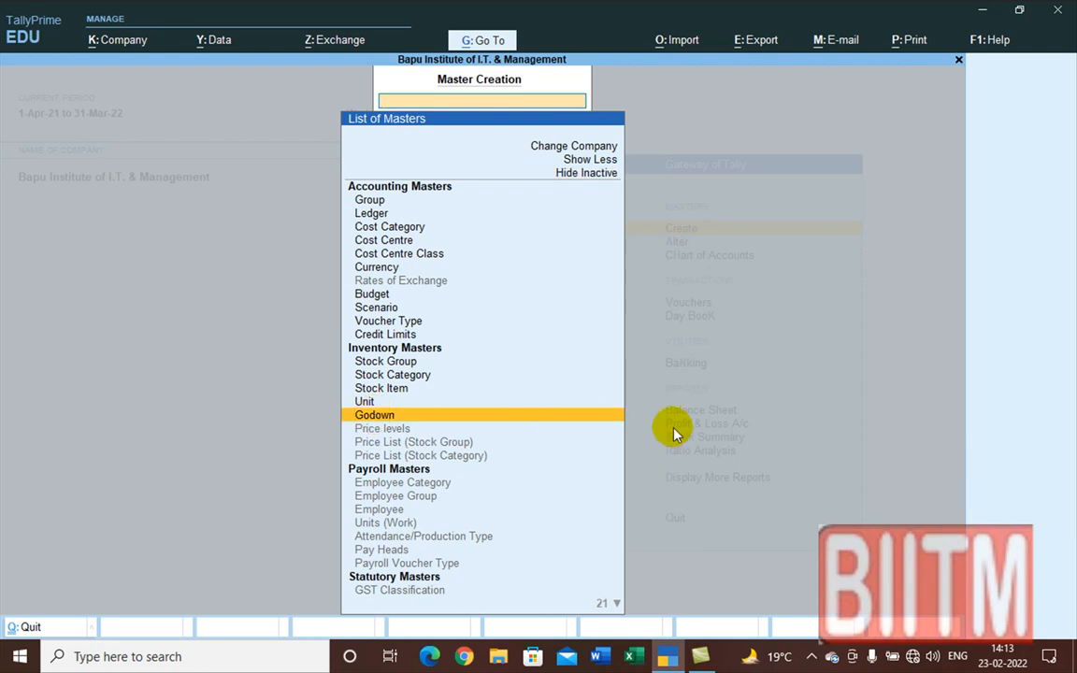
key("Return")
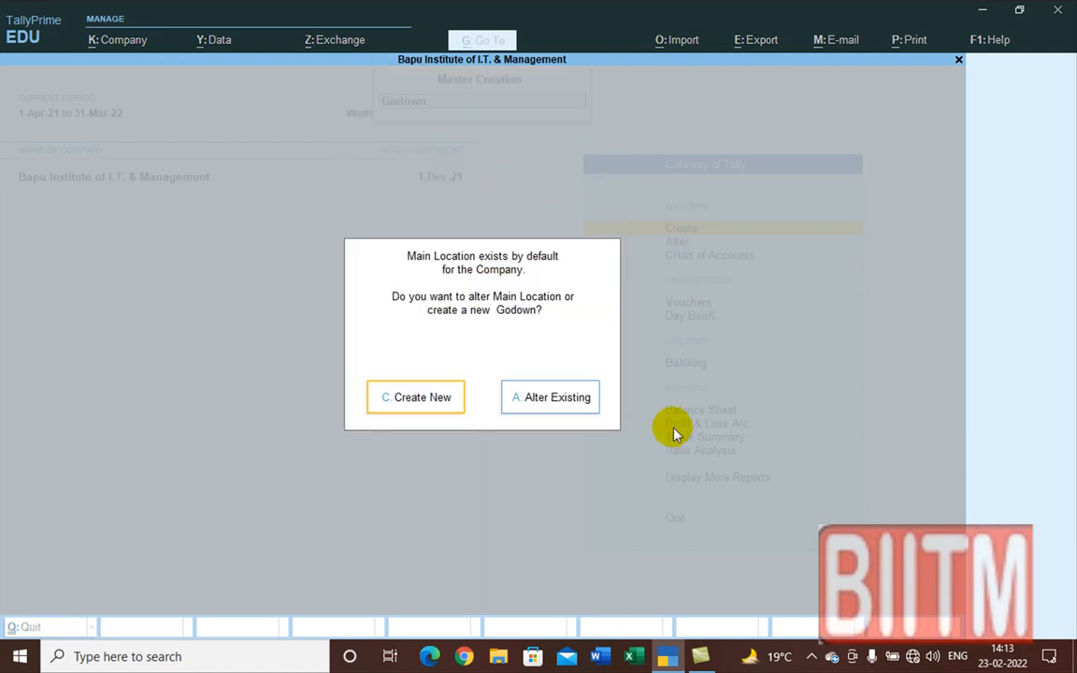
Step: Create a new godown named Talanagari and bring up its F12 configuration
left_click(432, 401)
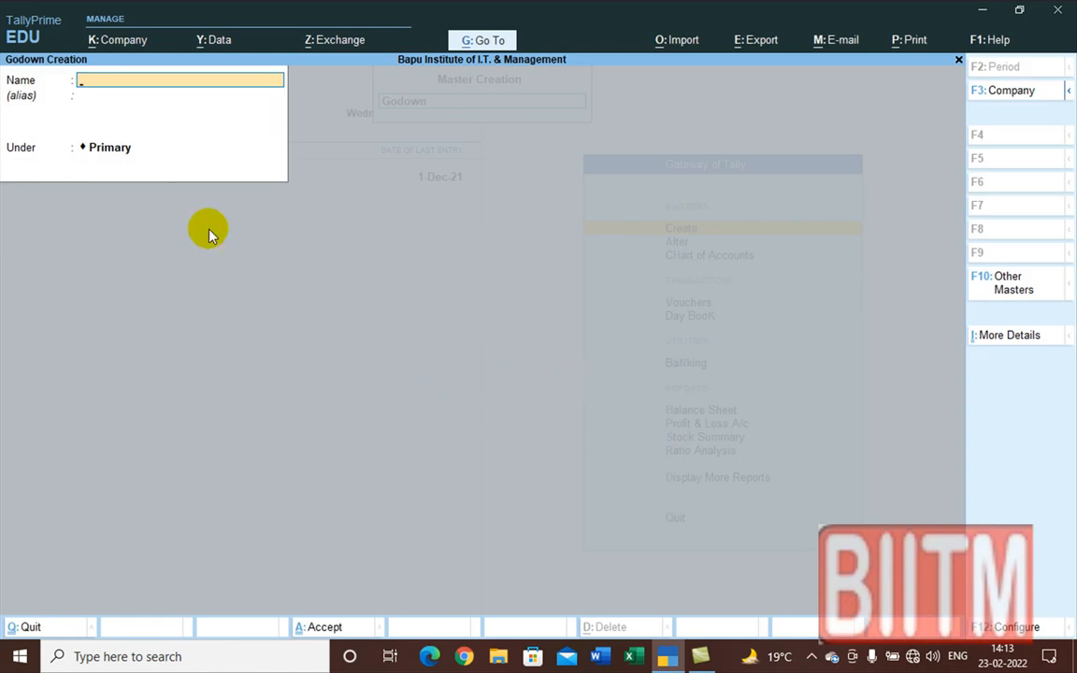
type("T")
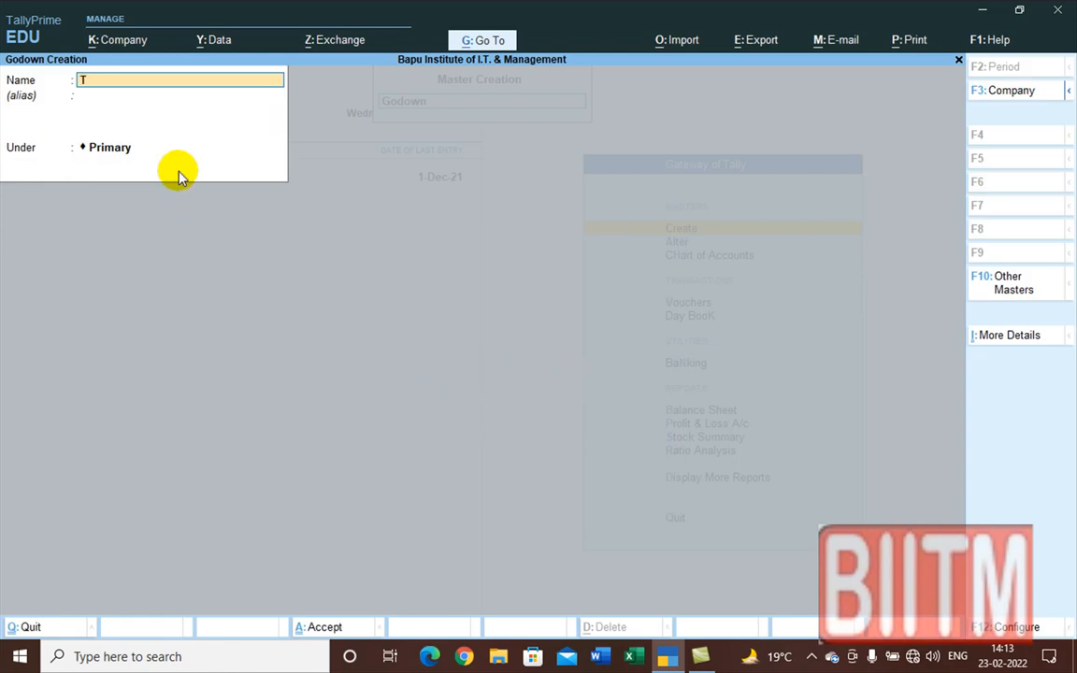
type("alanagari")
key("Return")
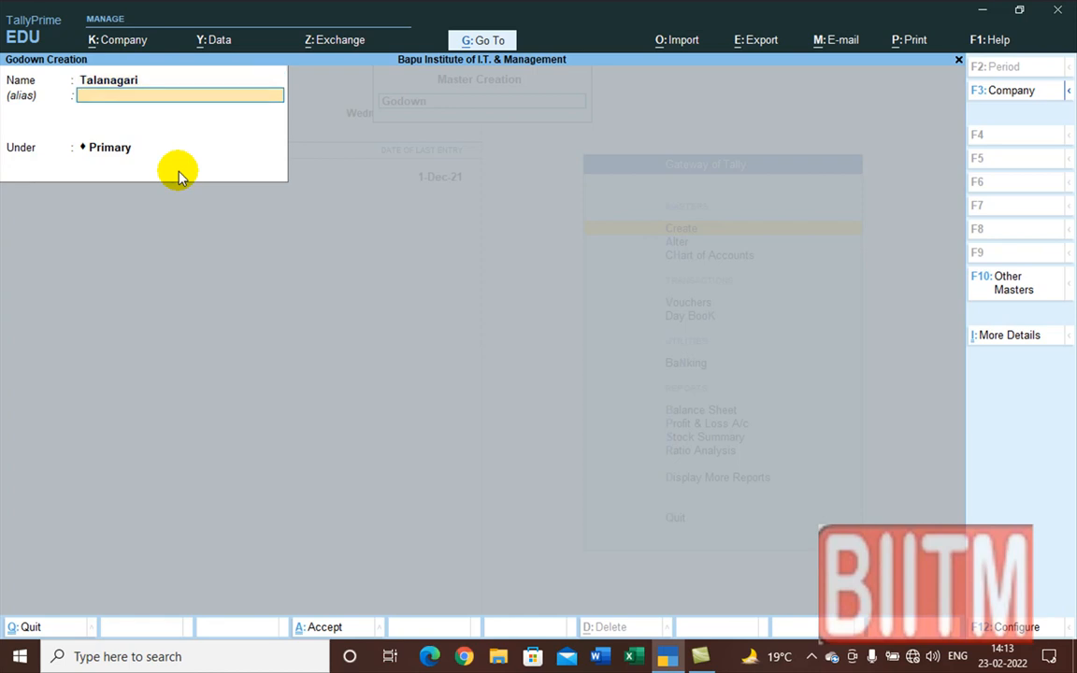
key("F12")
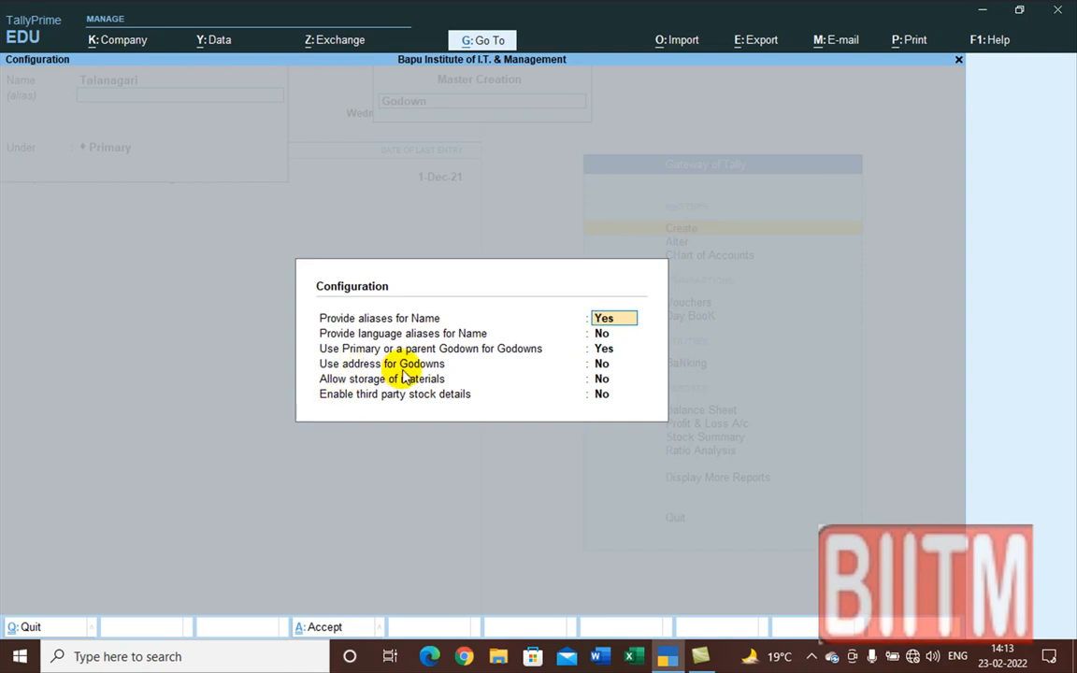
Step: Set Use address for Godowns and Allow storage of materials to Yes, then accept the configuration
left_click(603, 365)
type("y")
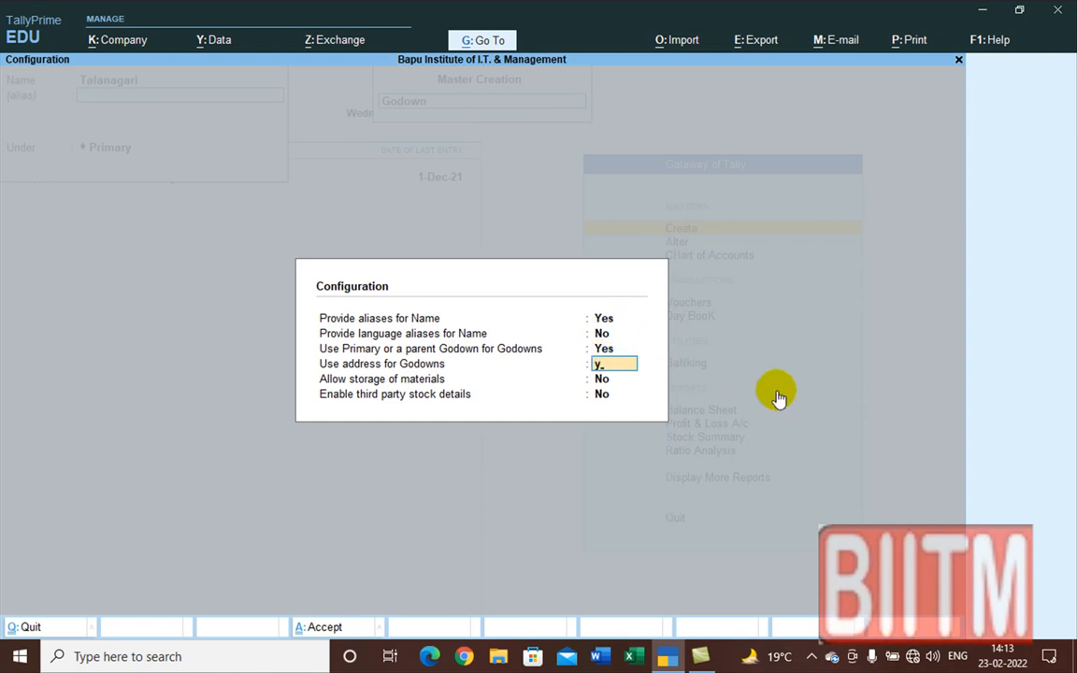
key("Return")
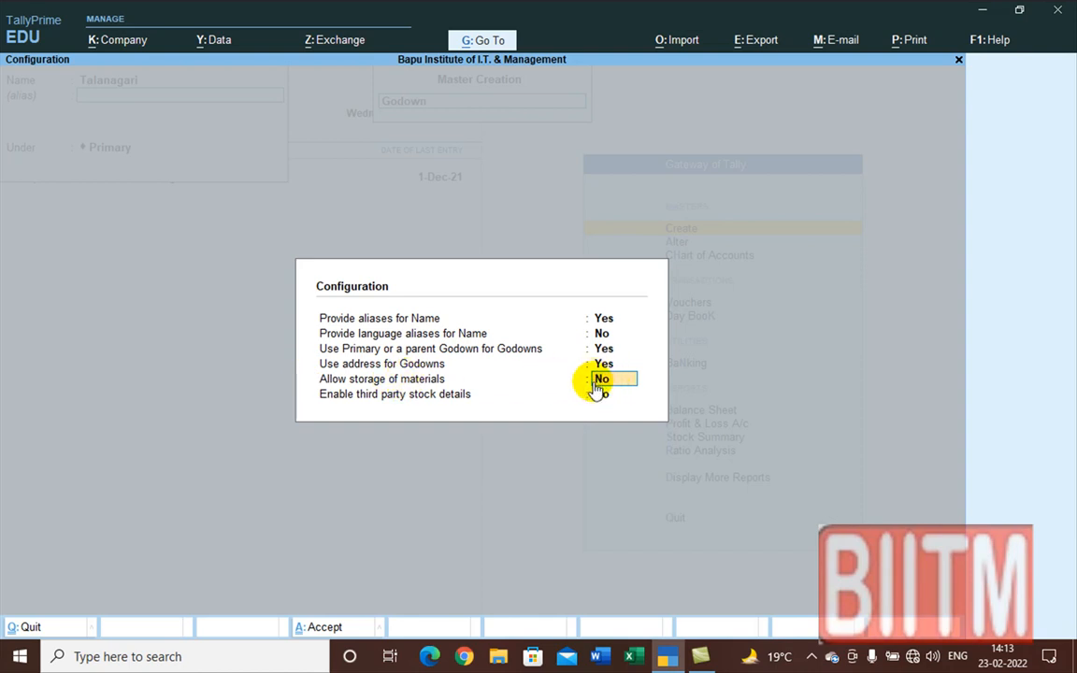
type("y")
key("Return")
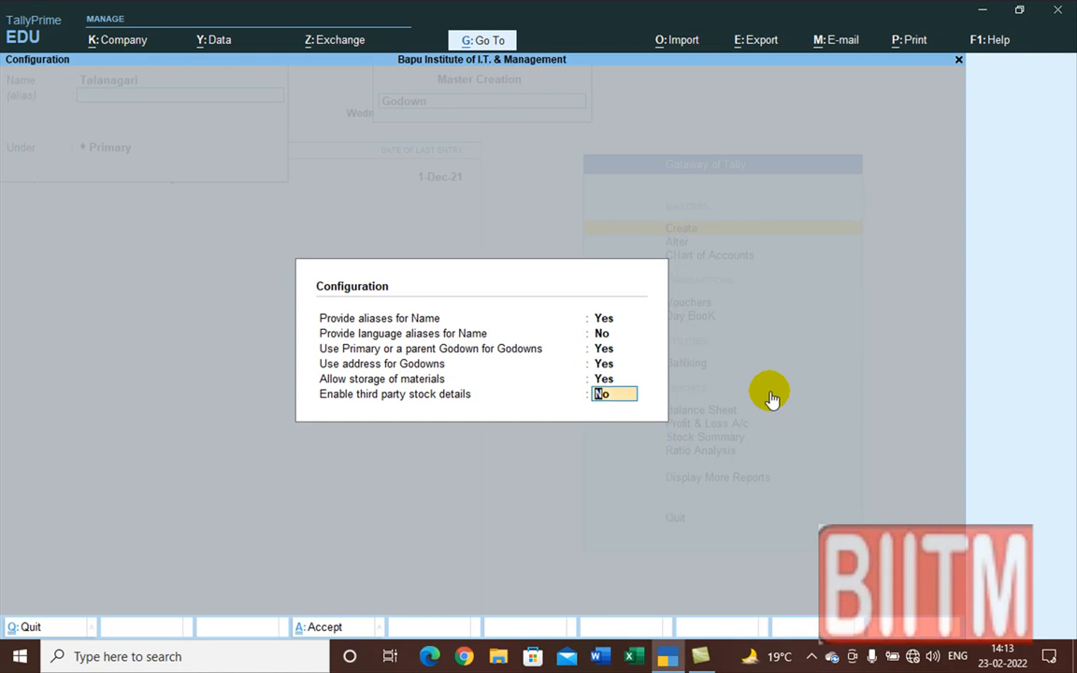
key("ctrl")
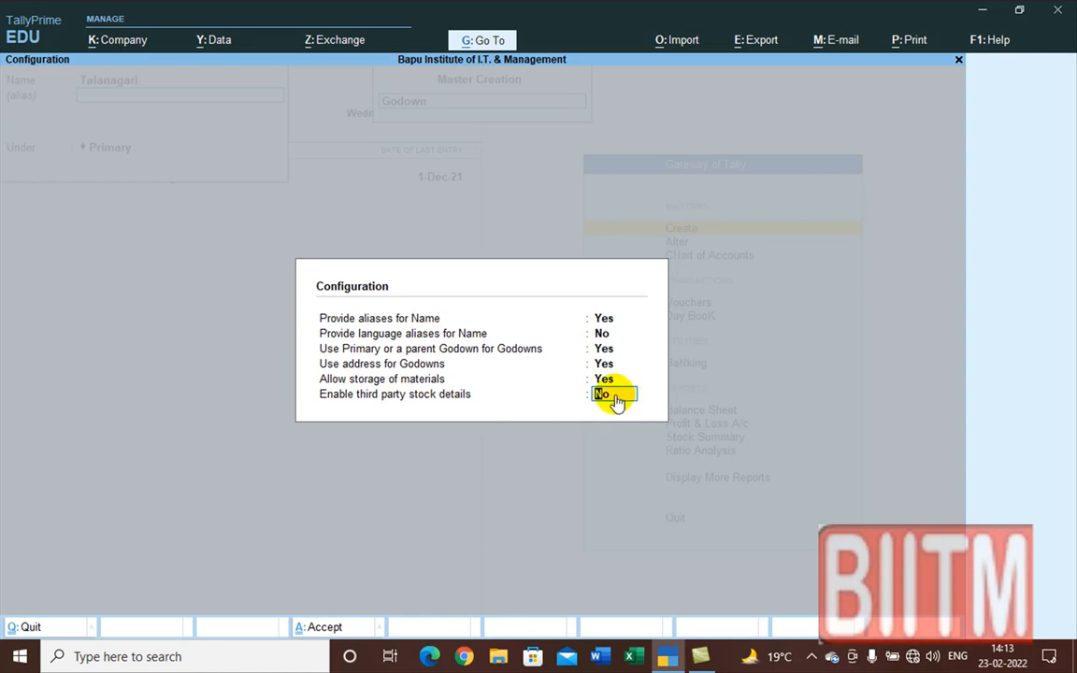
key("ctrl+a")
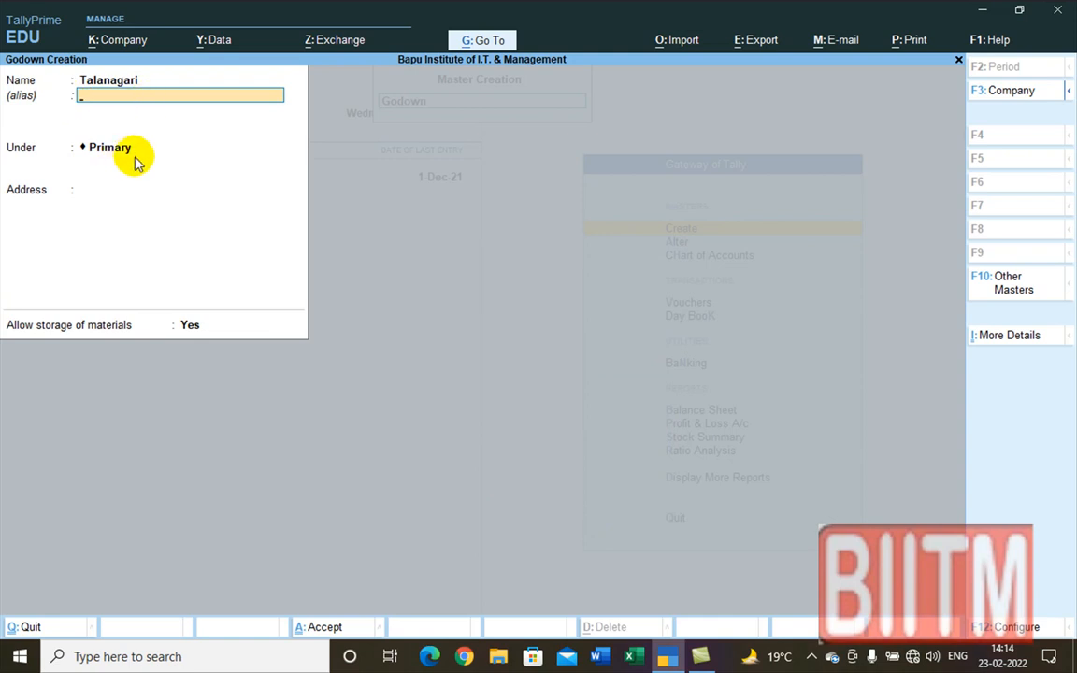
Step: Keep Primary as parent and enter the address line 'Near Bank of Baroda Ramghat Road'
key("Return")
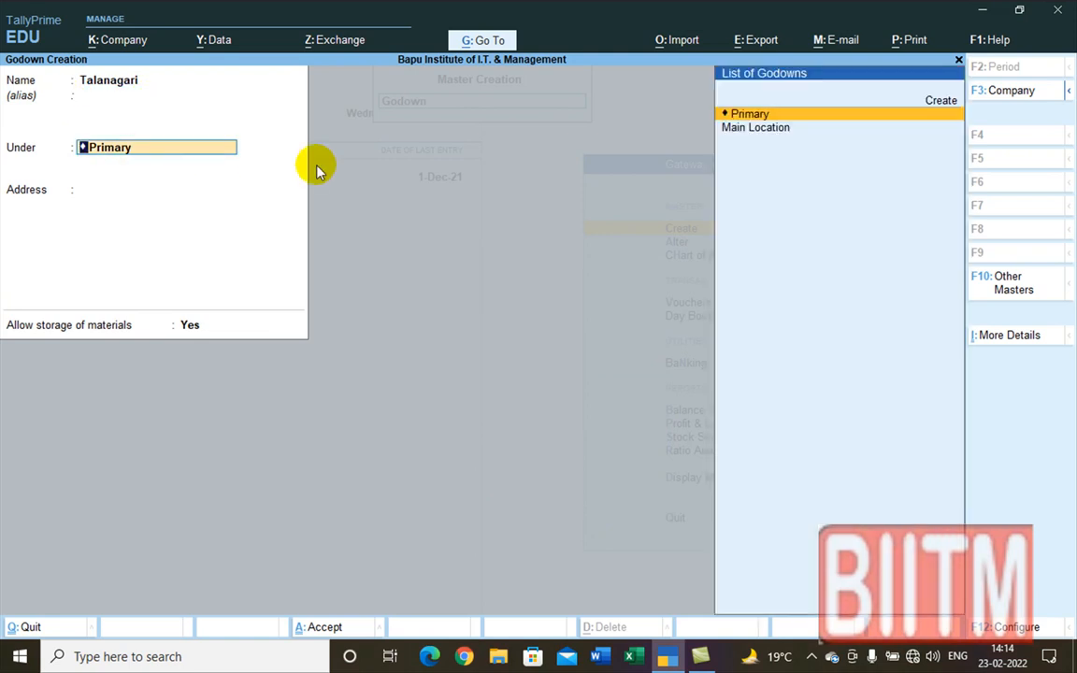
key("Return")
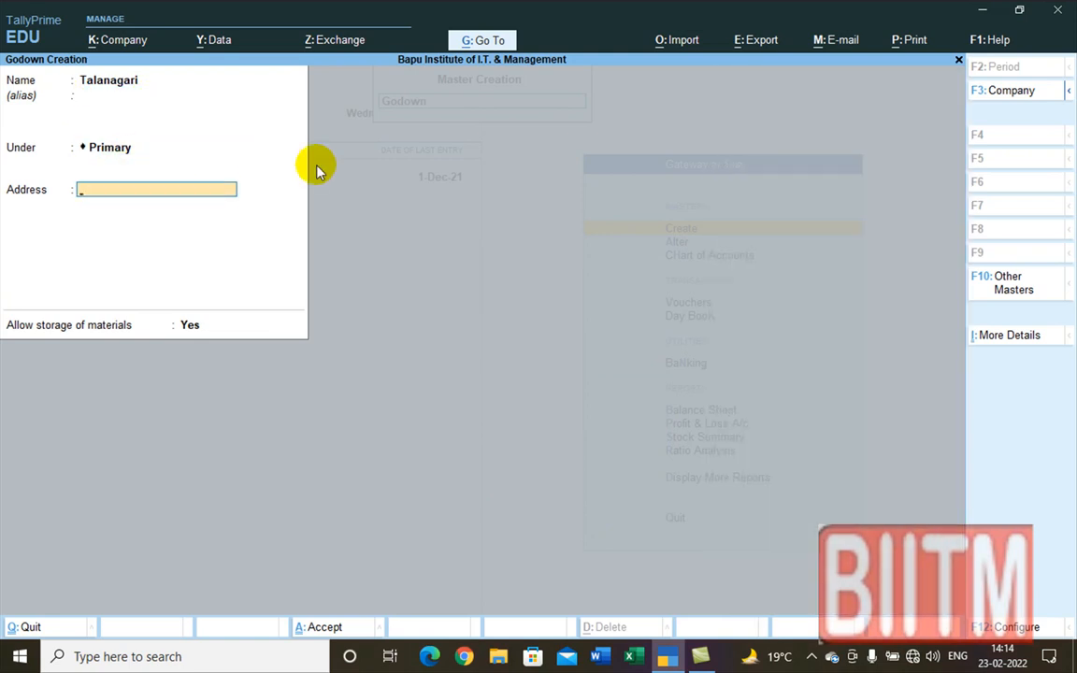
type("Neat")
key("BackSpace")
type("r Bank of Baro")
key("BackSpace")
type("oa")
key("BackSpace")
type("da ")
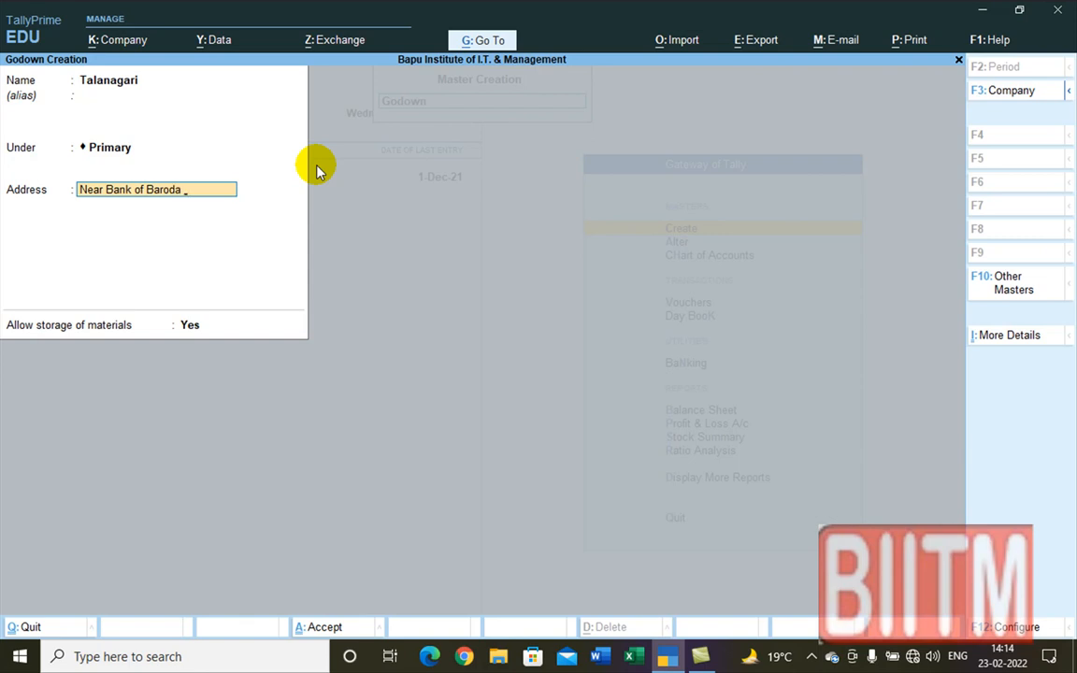
type("Ramghat Ro")
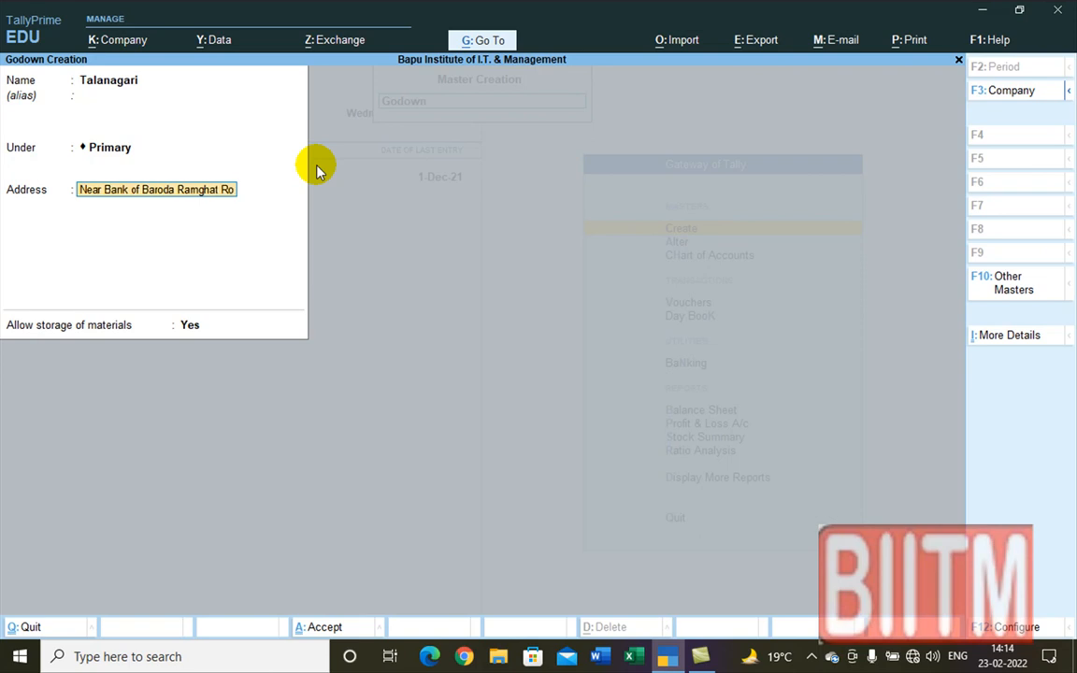
type("ad,")
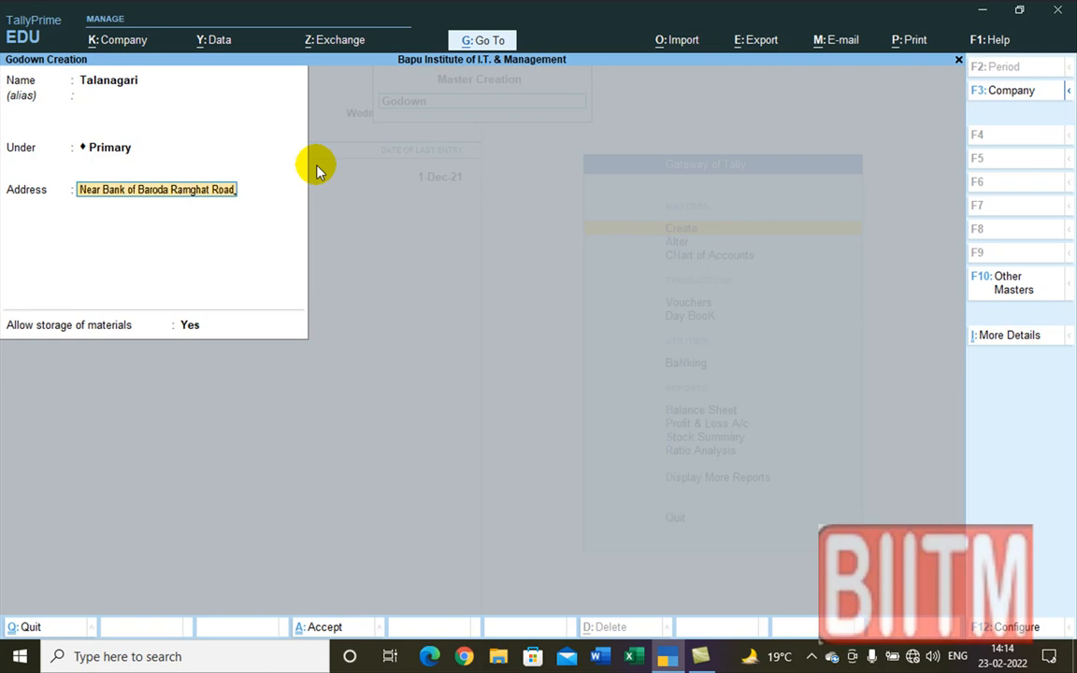
key("Return")
Step: Add 'Aligarh' as the second address line and save the Talanagari godown
type("Ace")
key("BackSpace")
key("BackSpace")
type("ligarh")
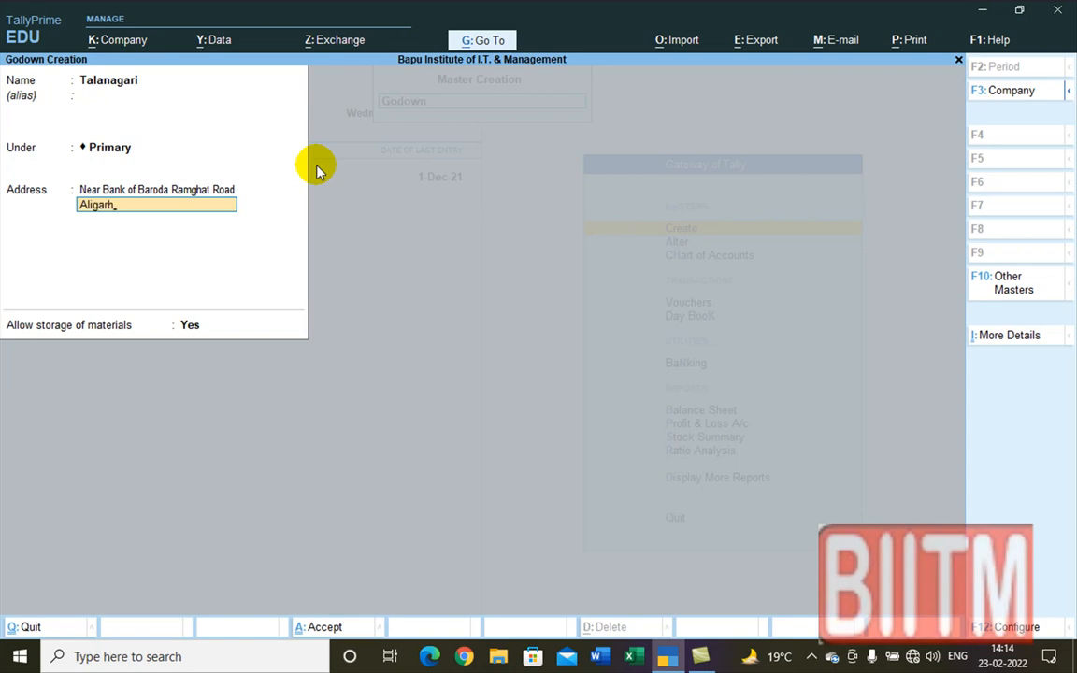
key("Return")
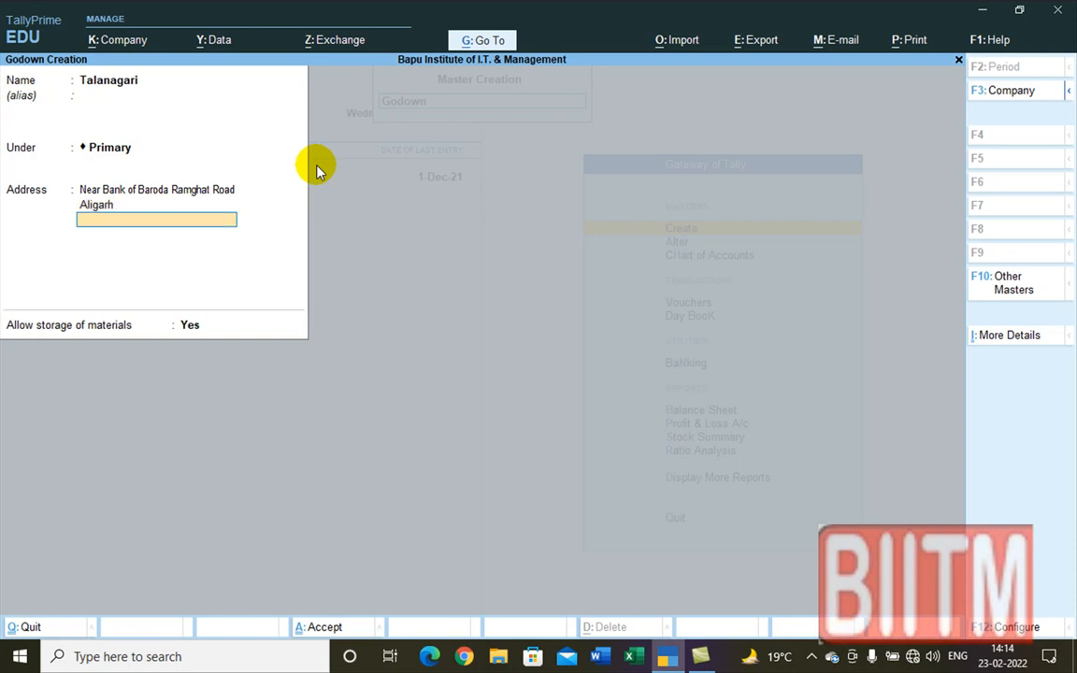
key("Return")
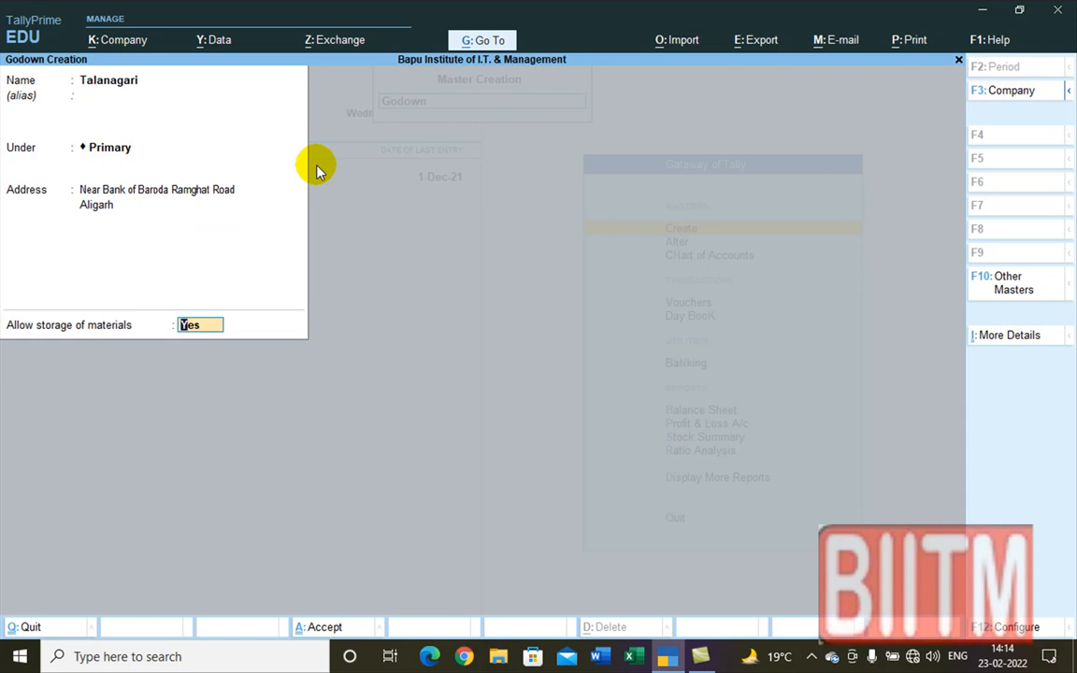
key("Return")
key("Return")
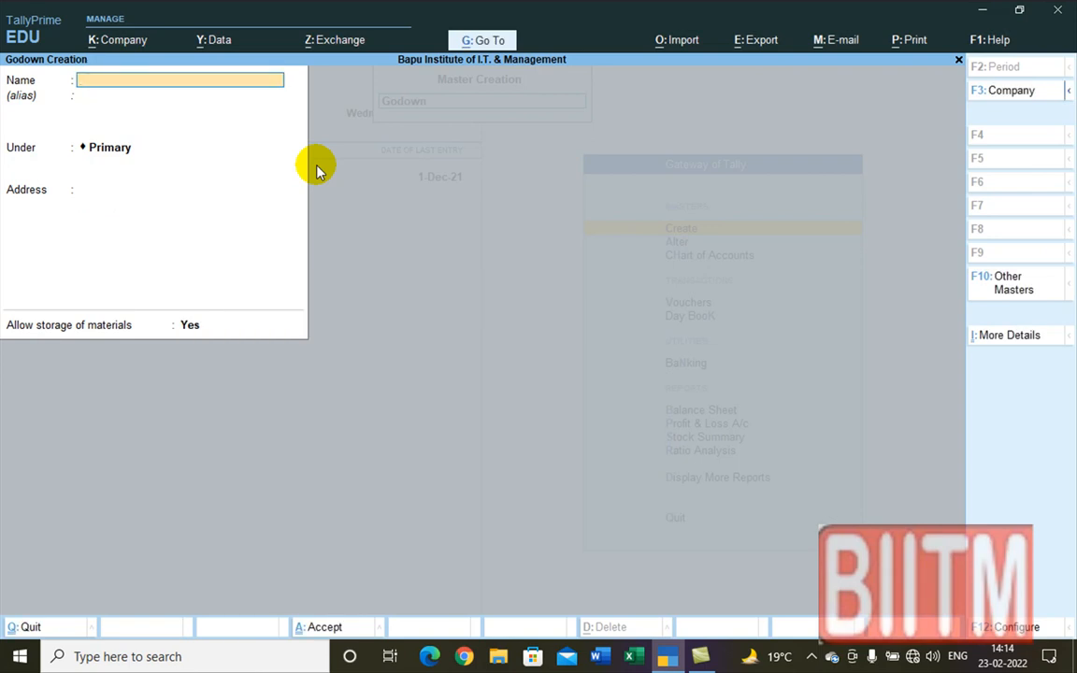
Step: Name the next godown Harduaganj under Primary
type("Harduaganj")
key("Return")
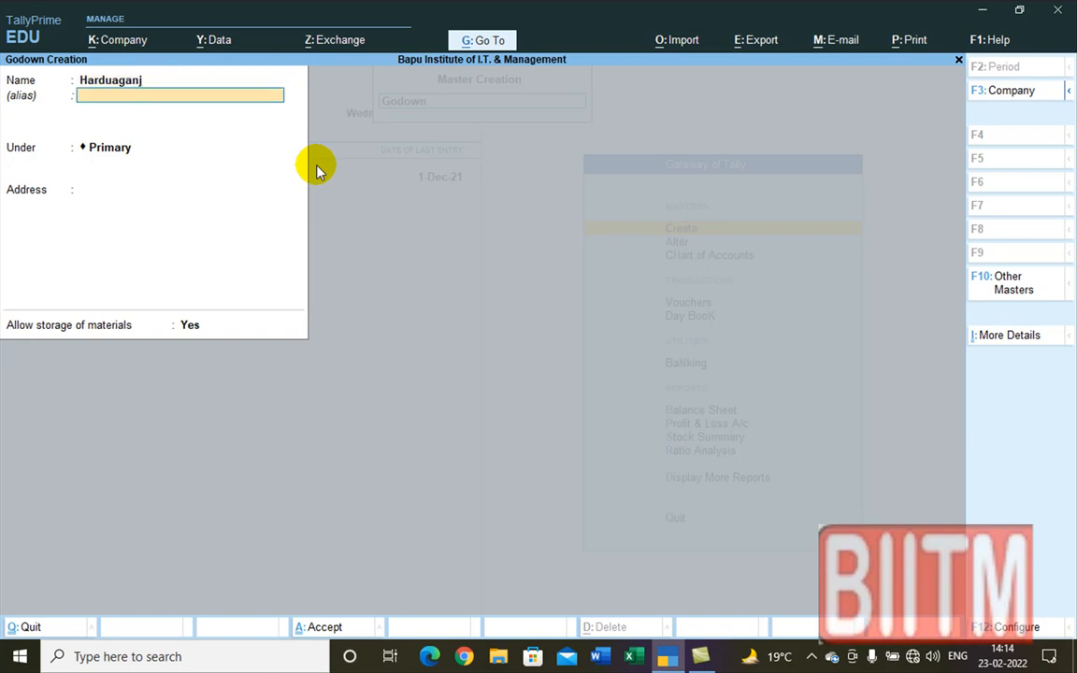
key("Return")
key("Return")
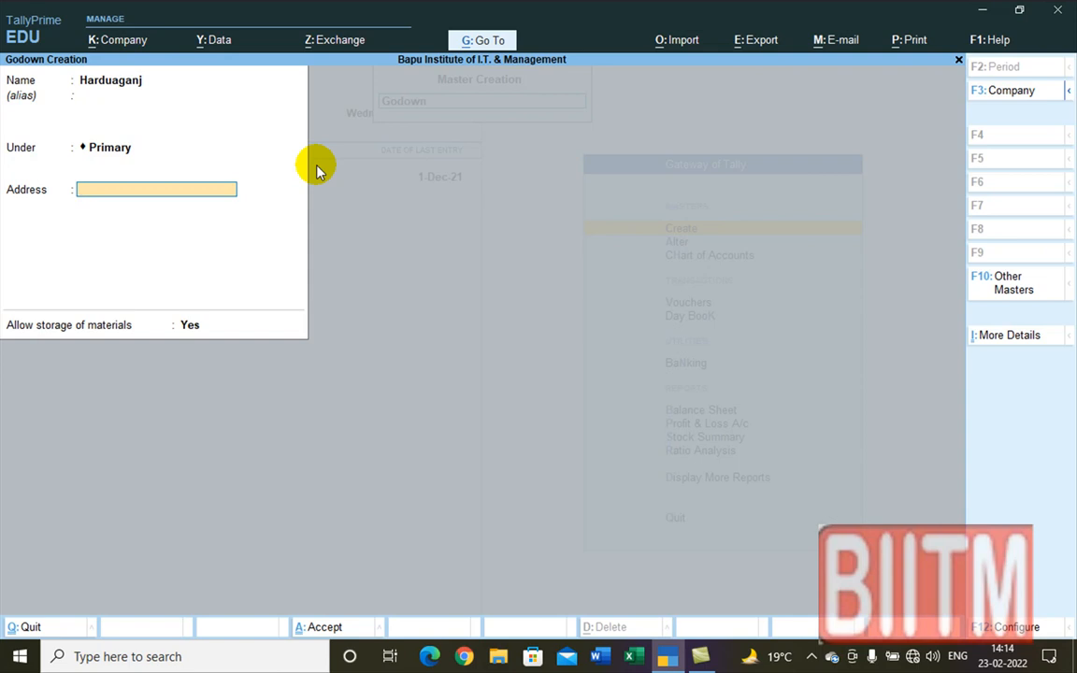
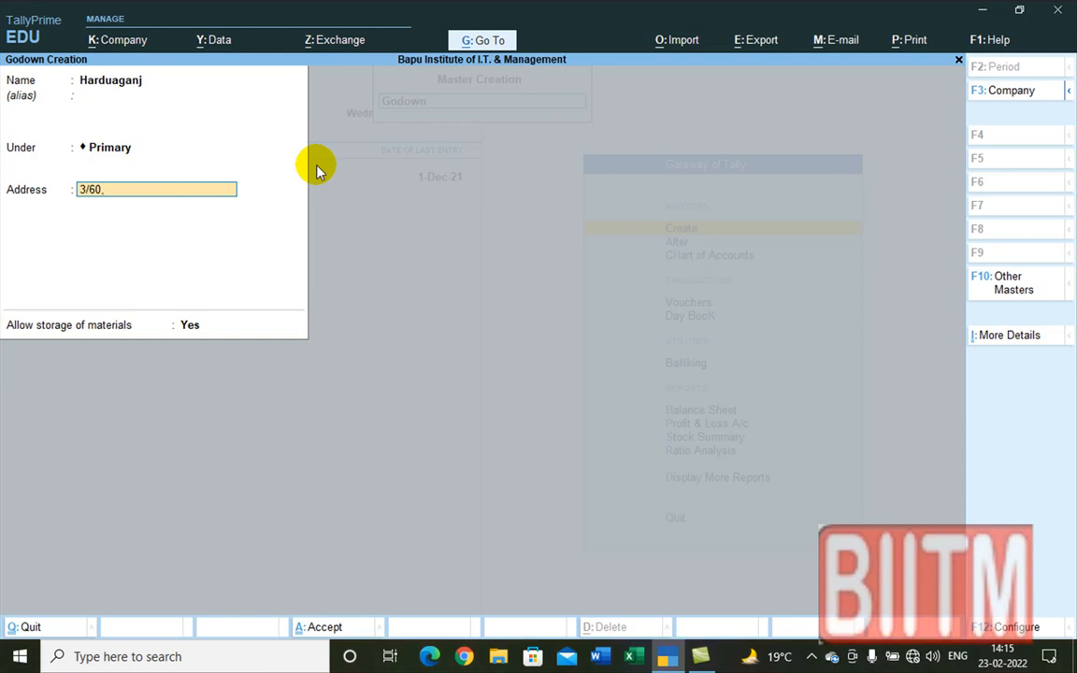
key("Return")
type("Harduaganj")
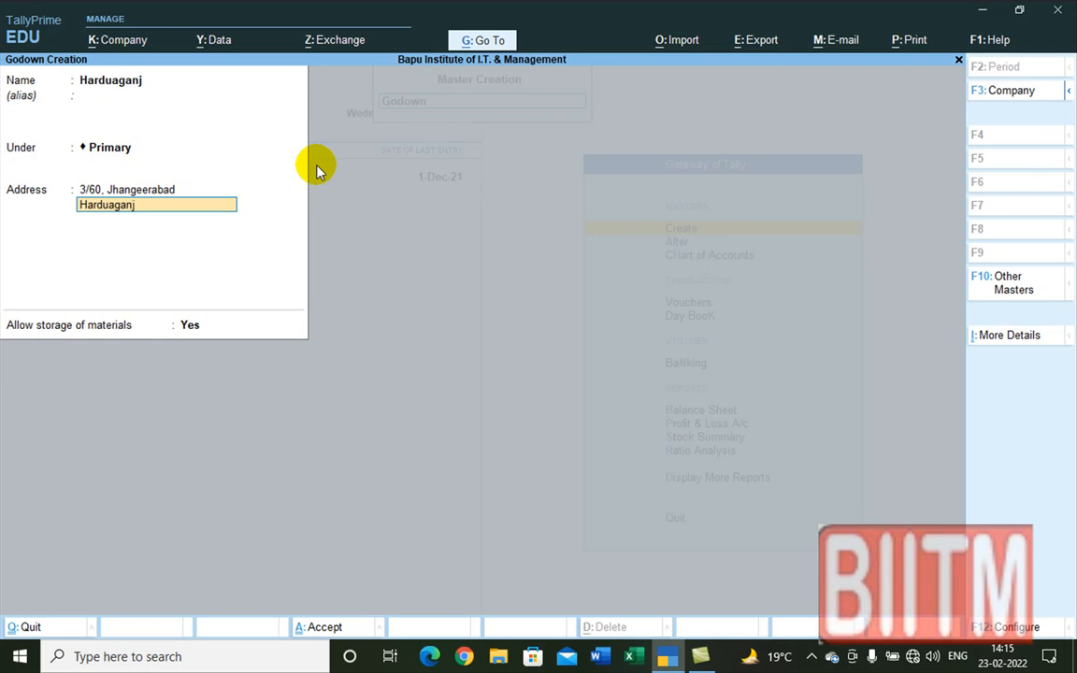
key("Return")
type("A")
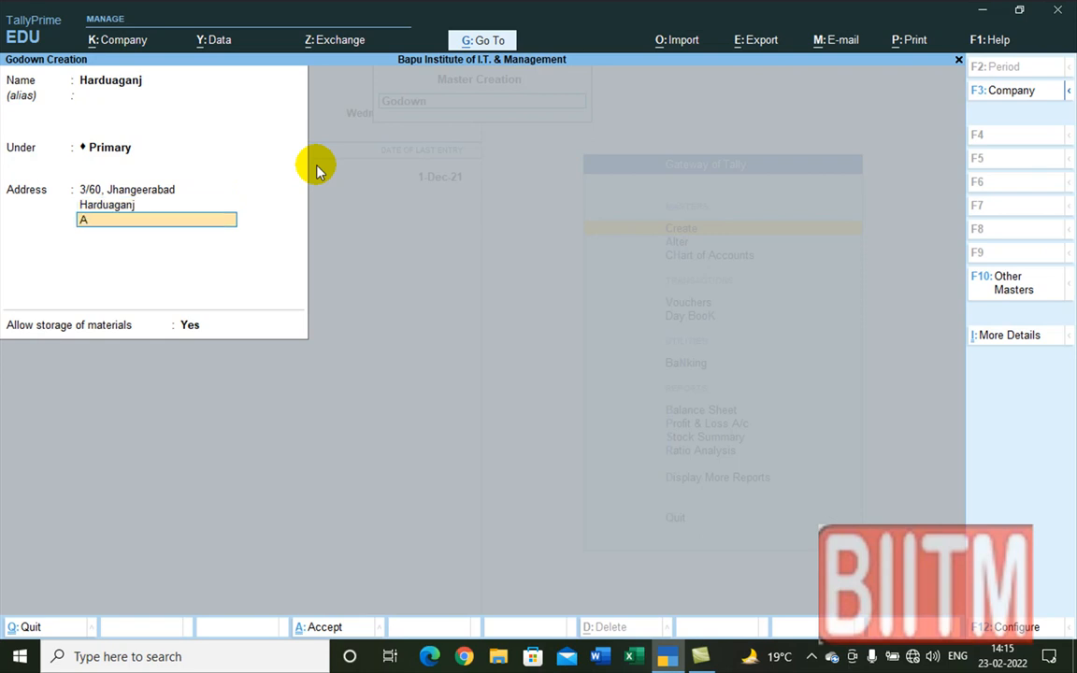
type("ligarh")
key("Return")
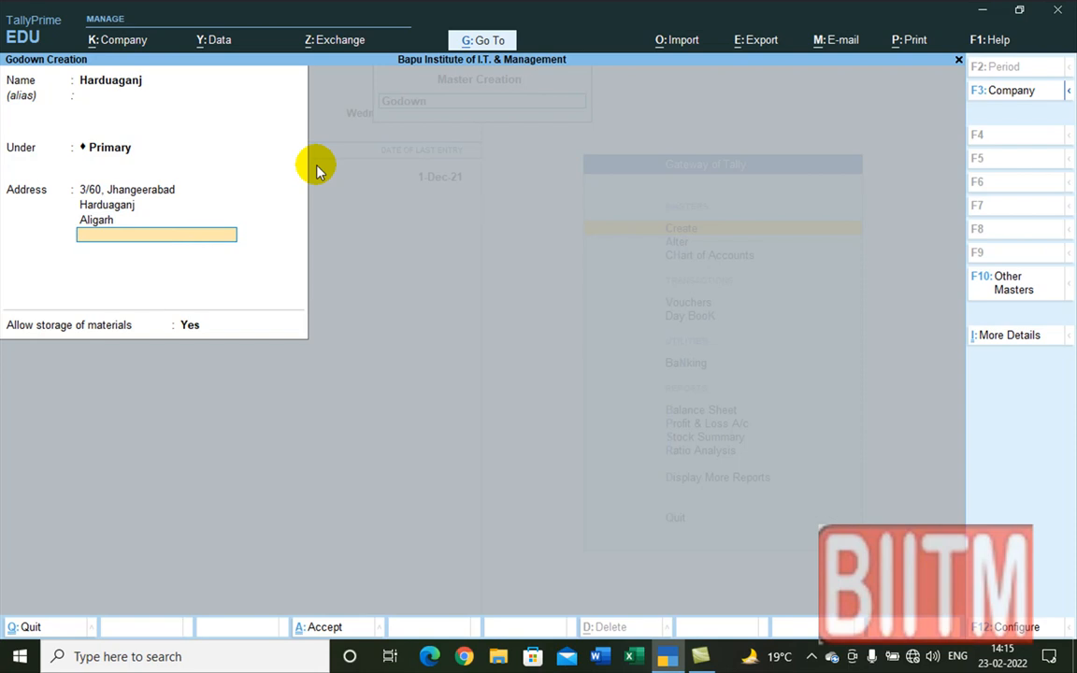
key("Return")
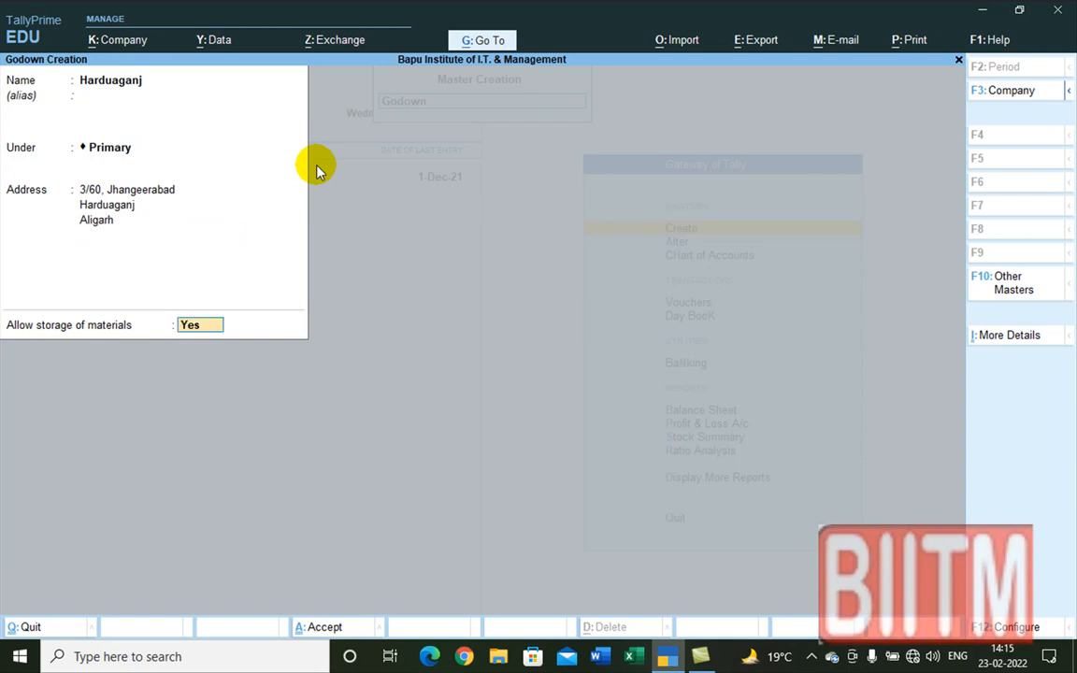
key("Return")
key("Return")
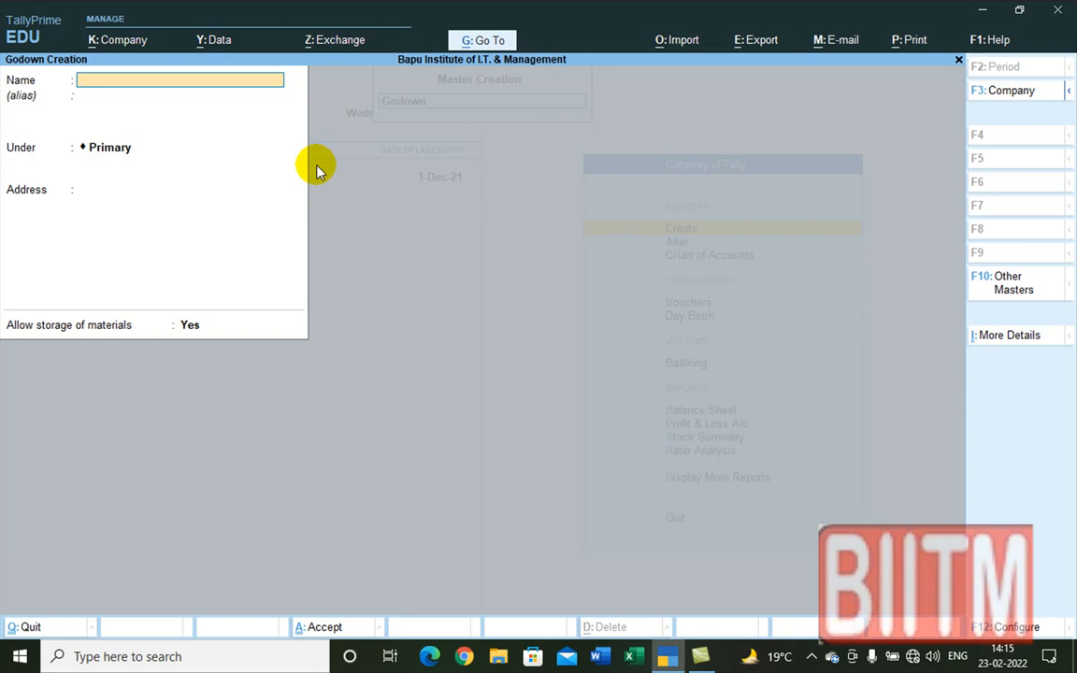
Step: Check the godown configuration, close it, and browse the List of Masters toward Stock Item
key("F12")
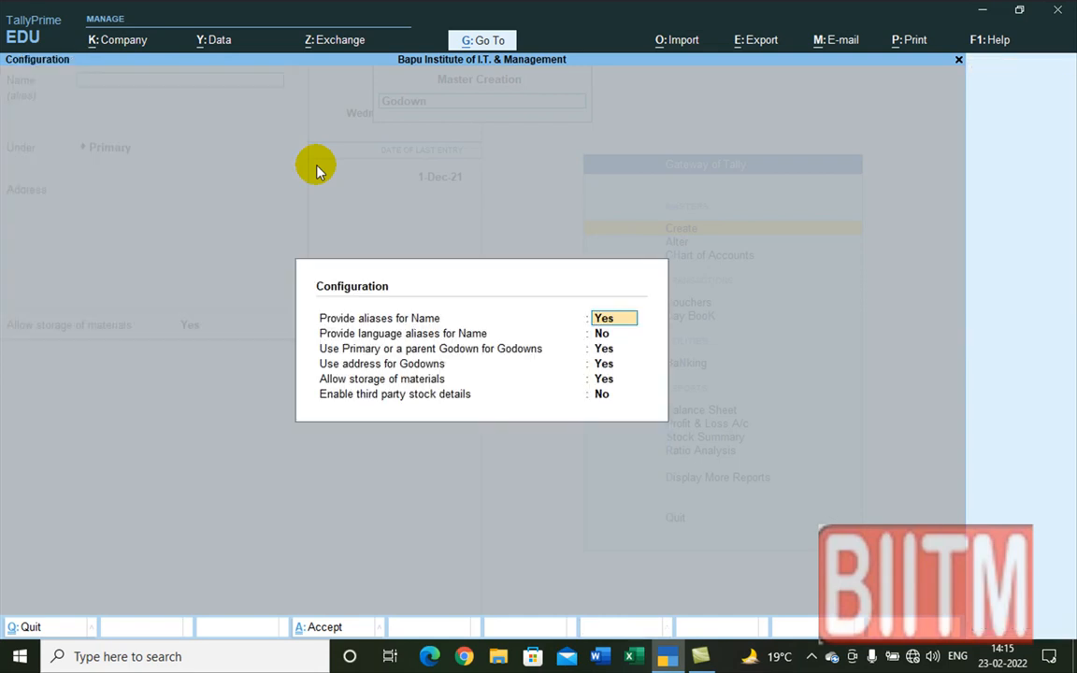
key("Escape")
key("Escape")
key("Escape")
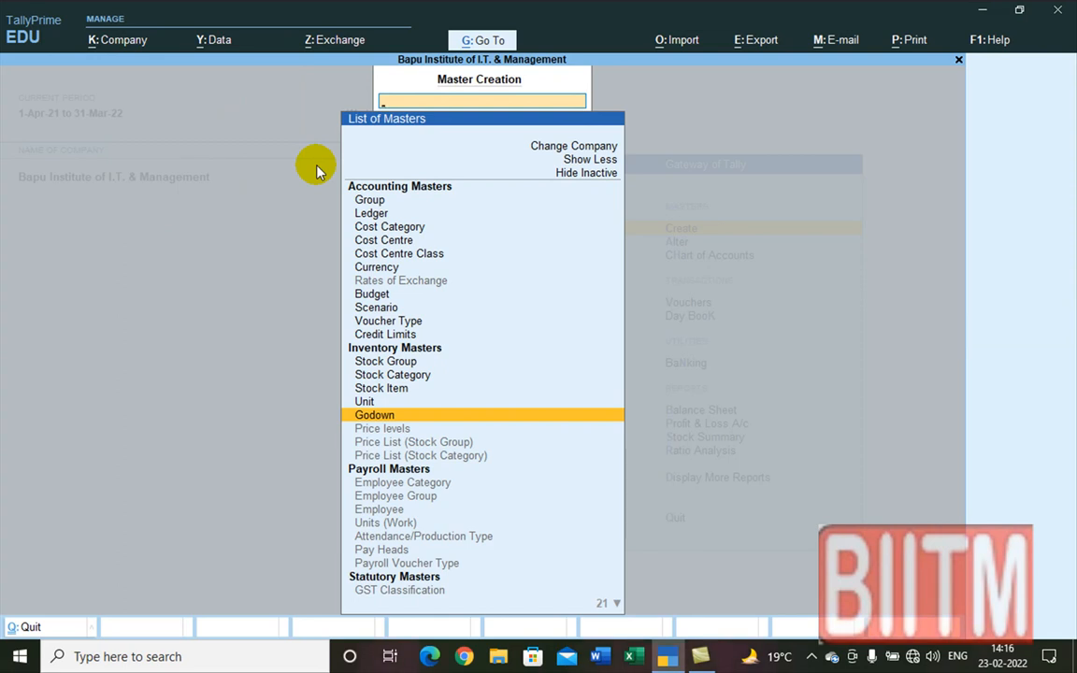
key("Up")
key("Up")
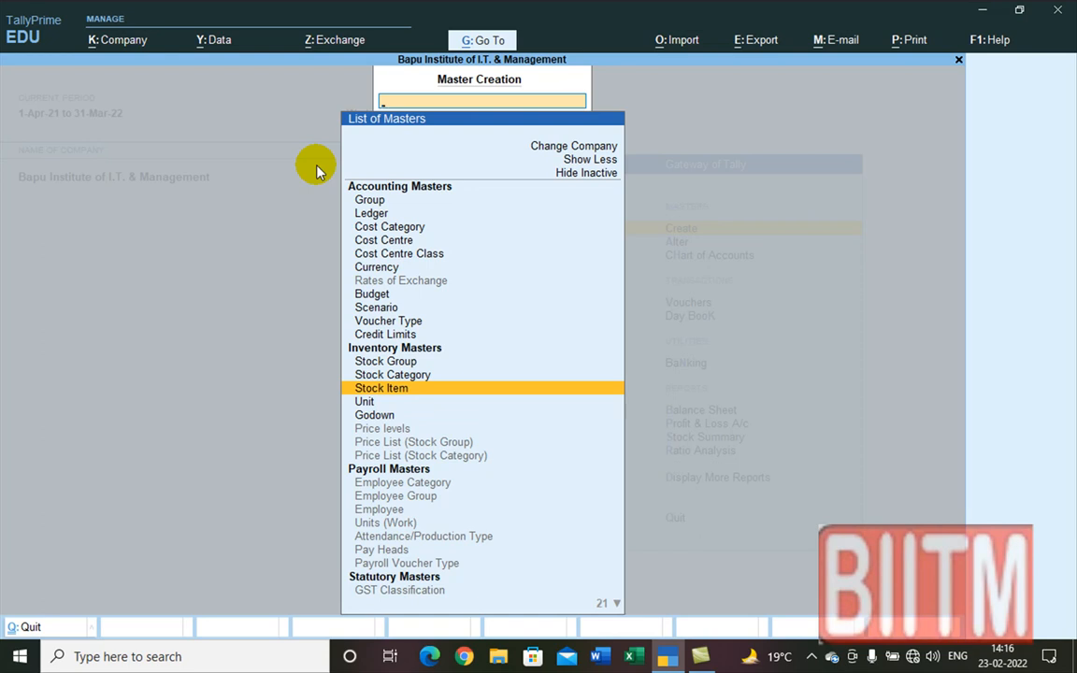
key("Up")
key("Up")
key("Up")
key("Up")
key("Up")
key("Up")
key("Up")
key("Up")
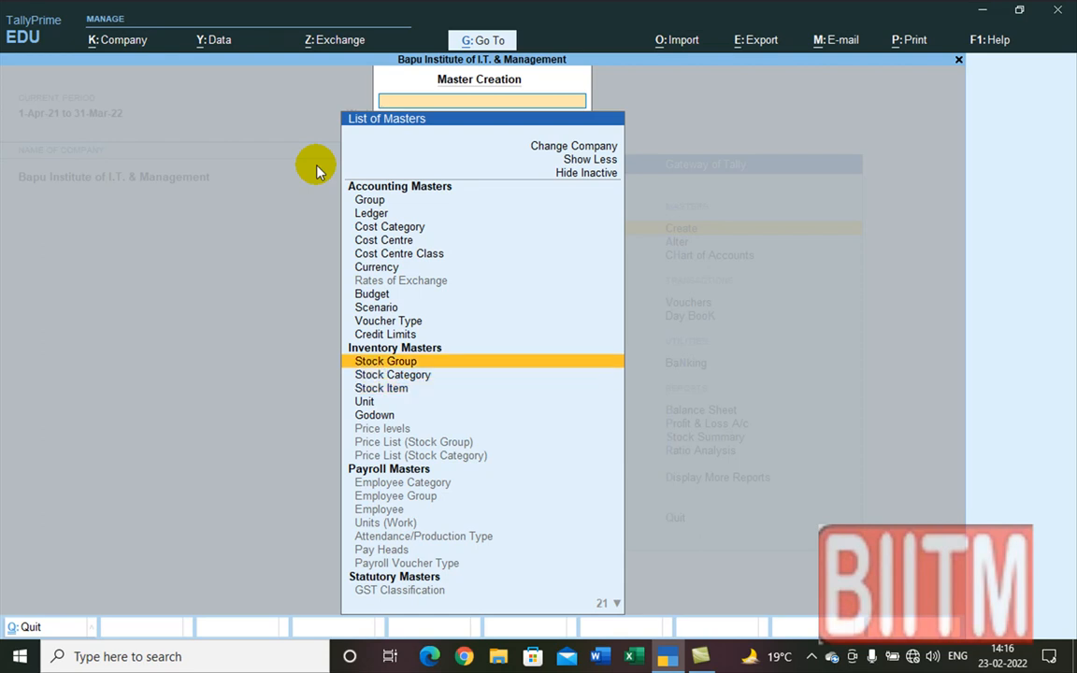
key("Up")
key("Down")
key("Down")
key("Down")
key("Up")
key("Up")
key("Up")
key("Up")
key("Up")
key("Up")
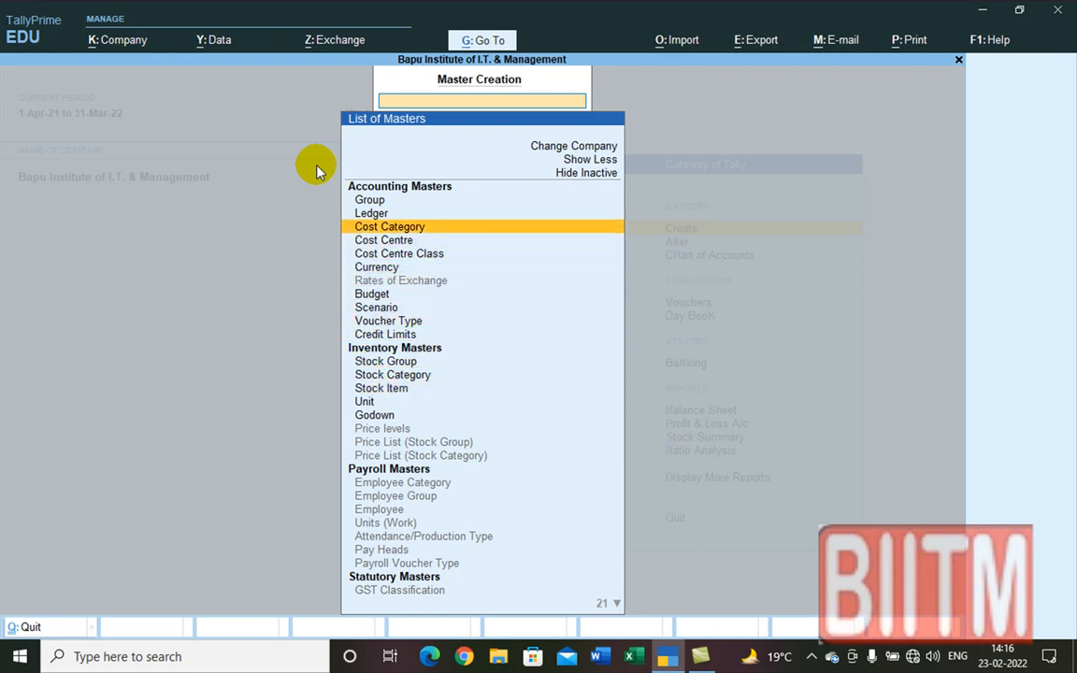
key("Down")
key("Down")
key("Down")
key("Down")
key("Down")
key("Down")
key("Down")
key("Down")
key("Down")
key("Down")
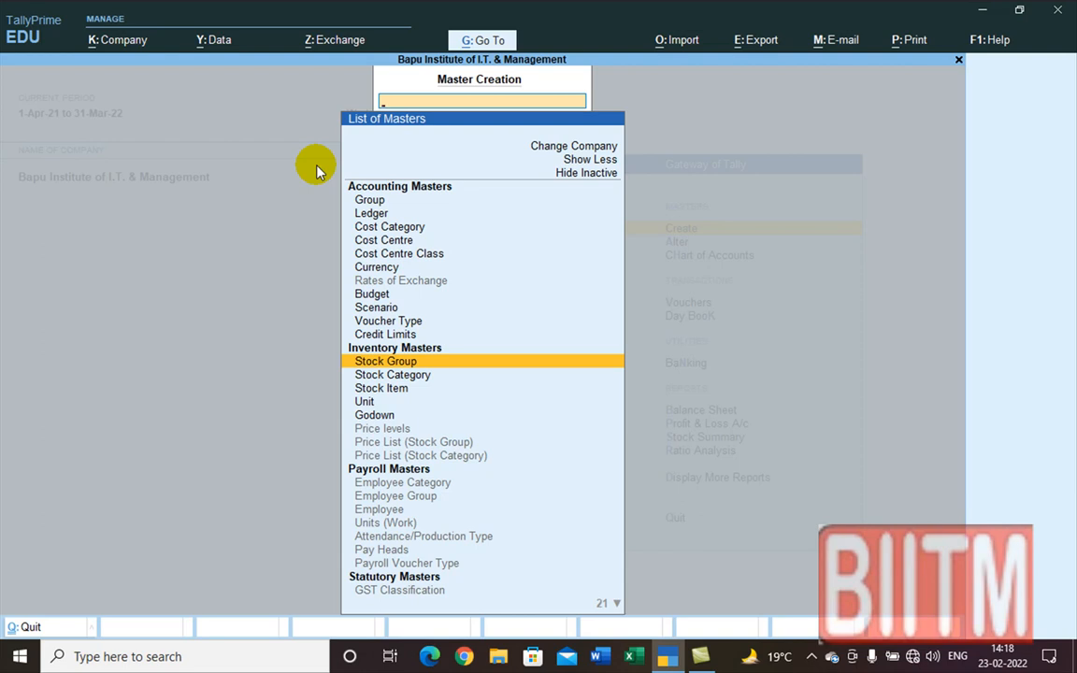
Step: Create the stock group Hair Oil under Primary
key("Return")
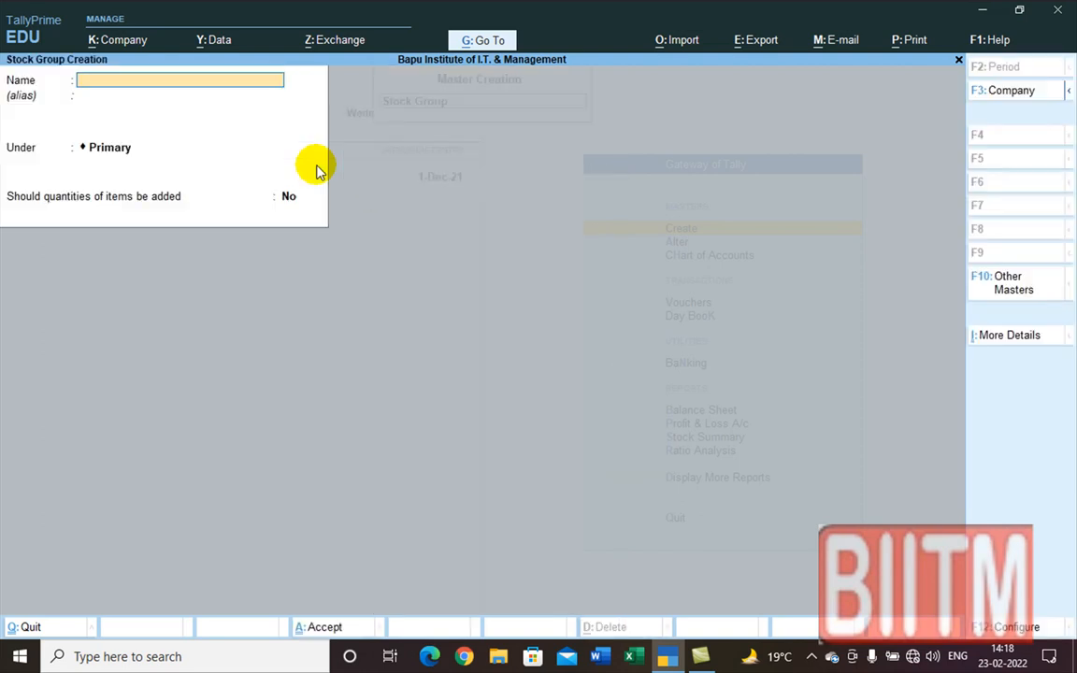
type("Ha")
type("ir")
type(" Oli")
key("BackSpace")
key("BackSpace")
type("il")
key("Return")
key("Return")
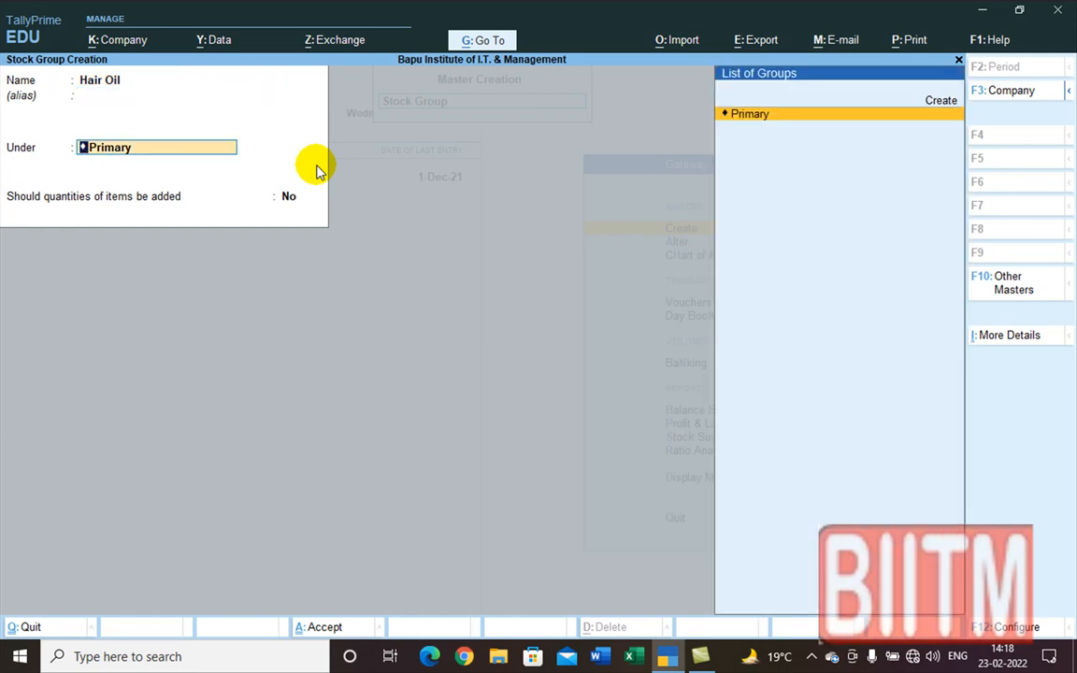
key("Return")
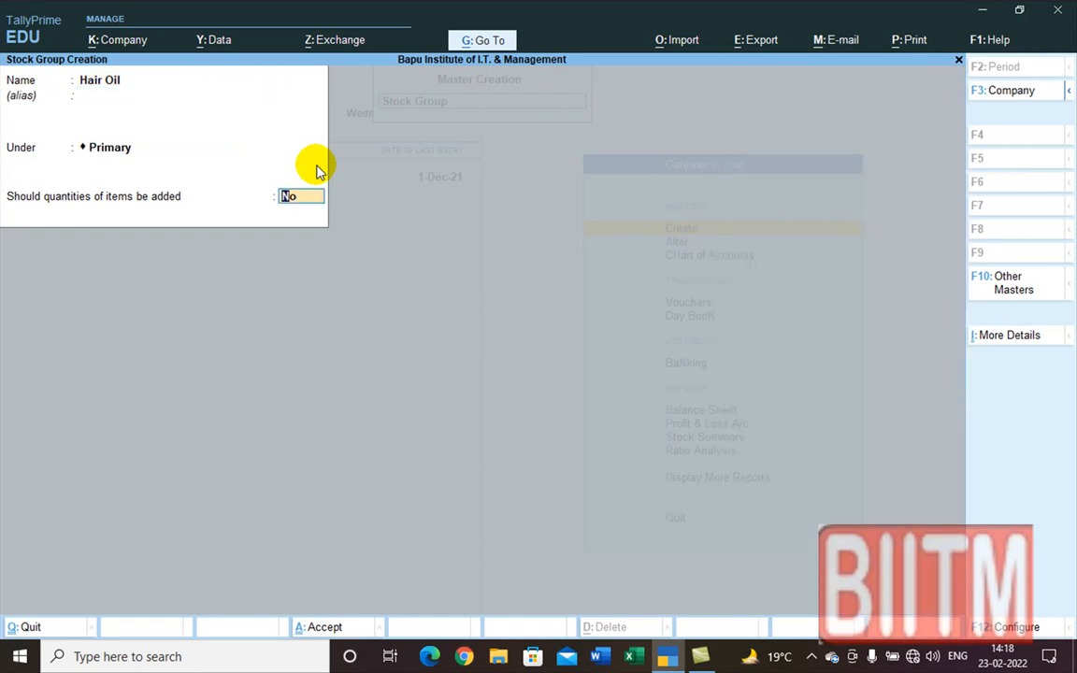
type("y")
key("Return")
key("y")
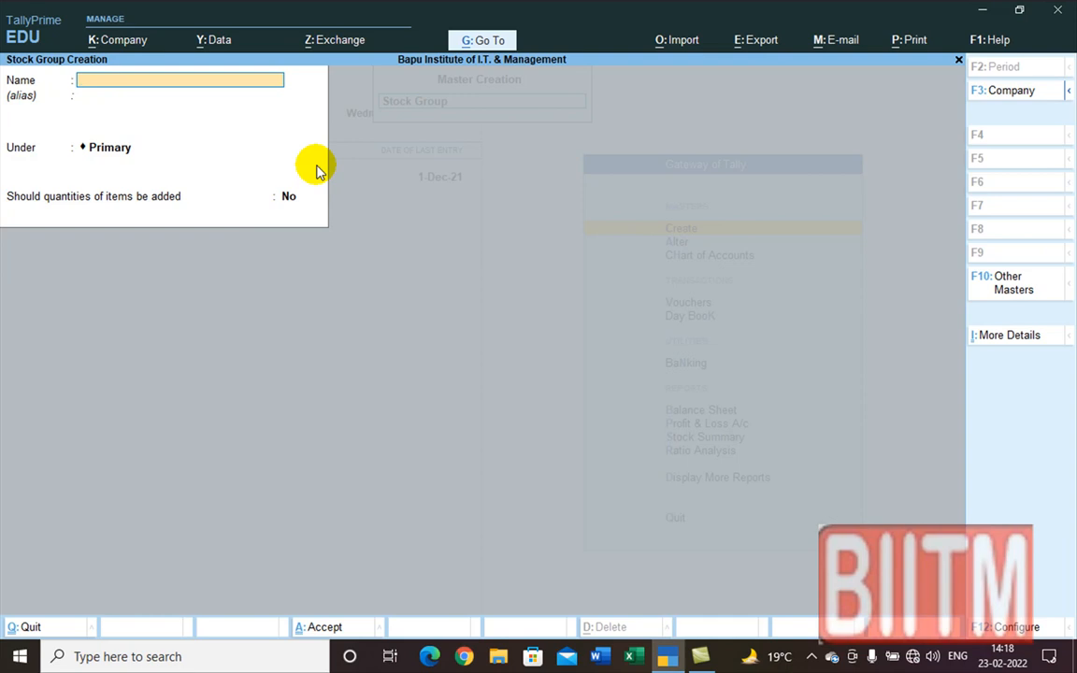
Step: Create the stock group Shampoo under Primary and quit the stock group form
type("Shampoo")
key("Return")
key("Return")
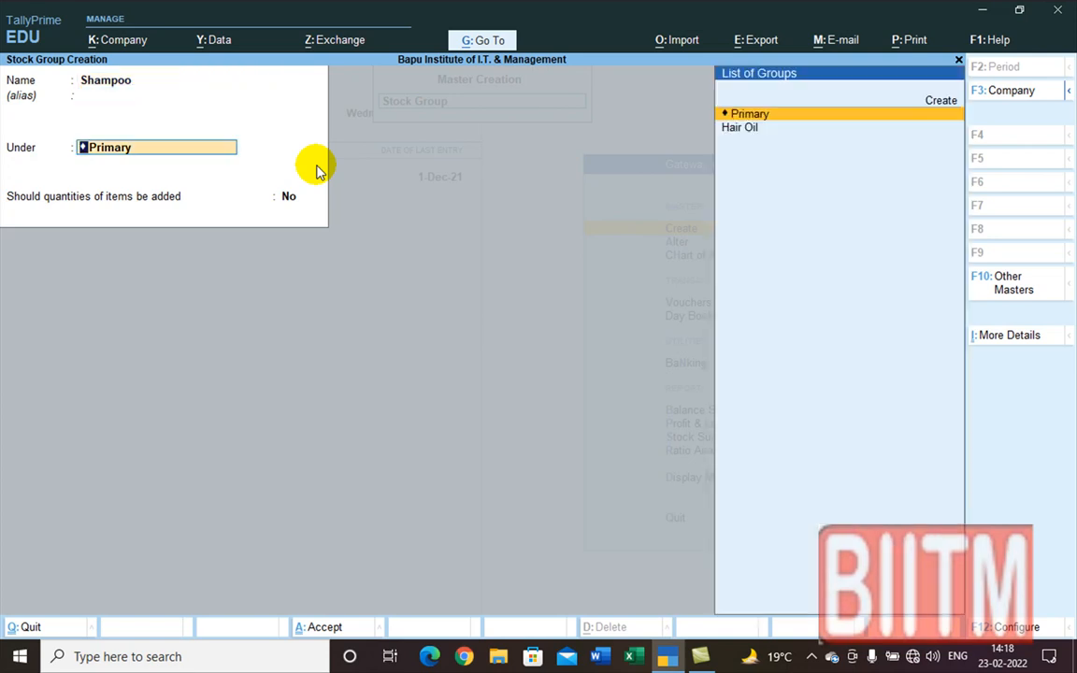
key("Return")
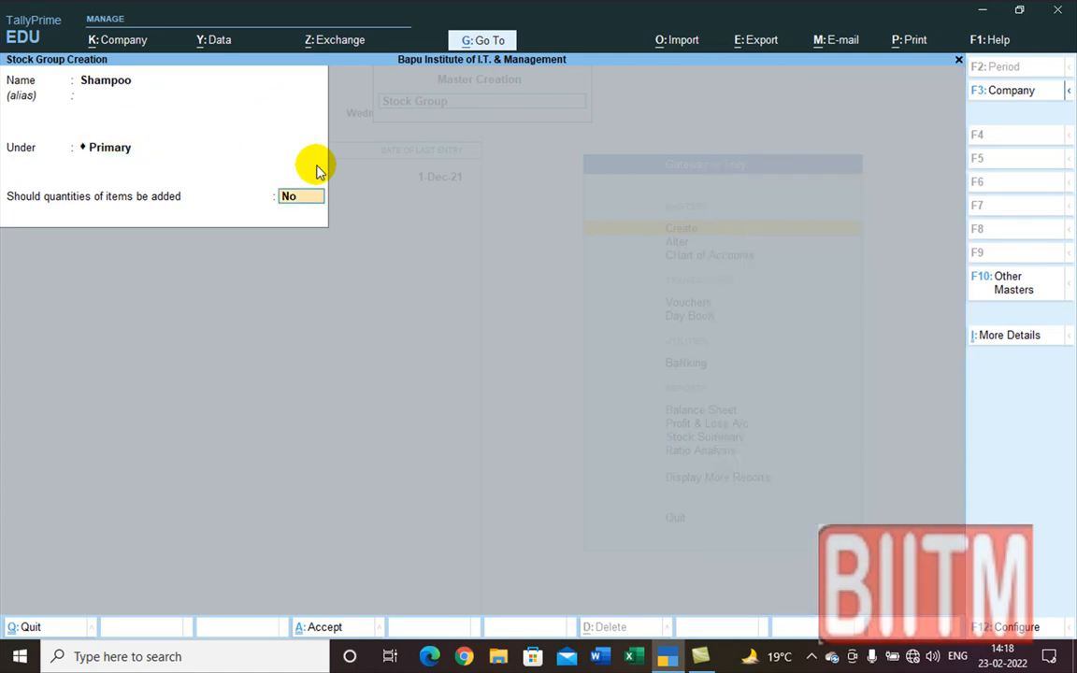
key("Return")
key("Return")
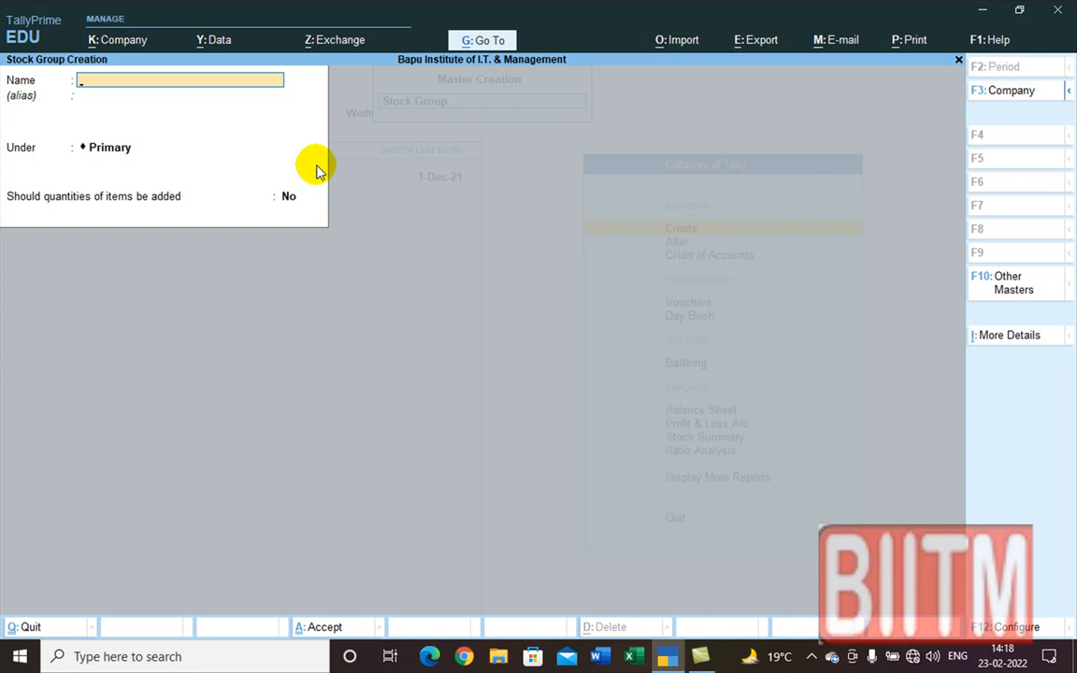
key("Escape")
key("Return")
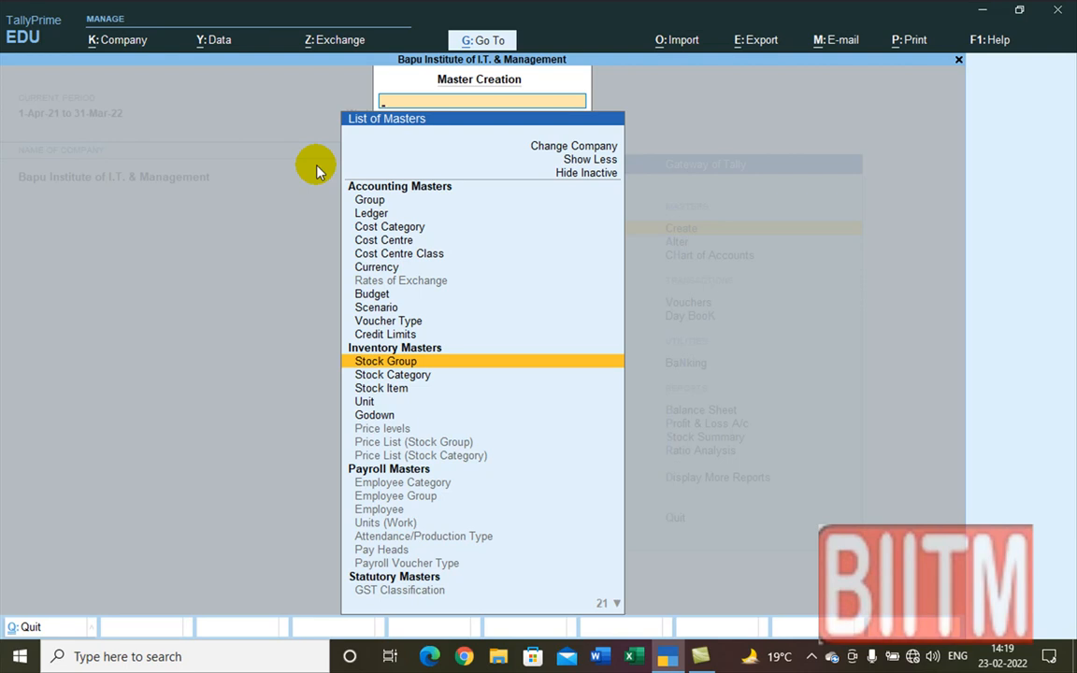
Step: Start a new stock category and name it FMCG
key("Down")
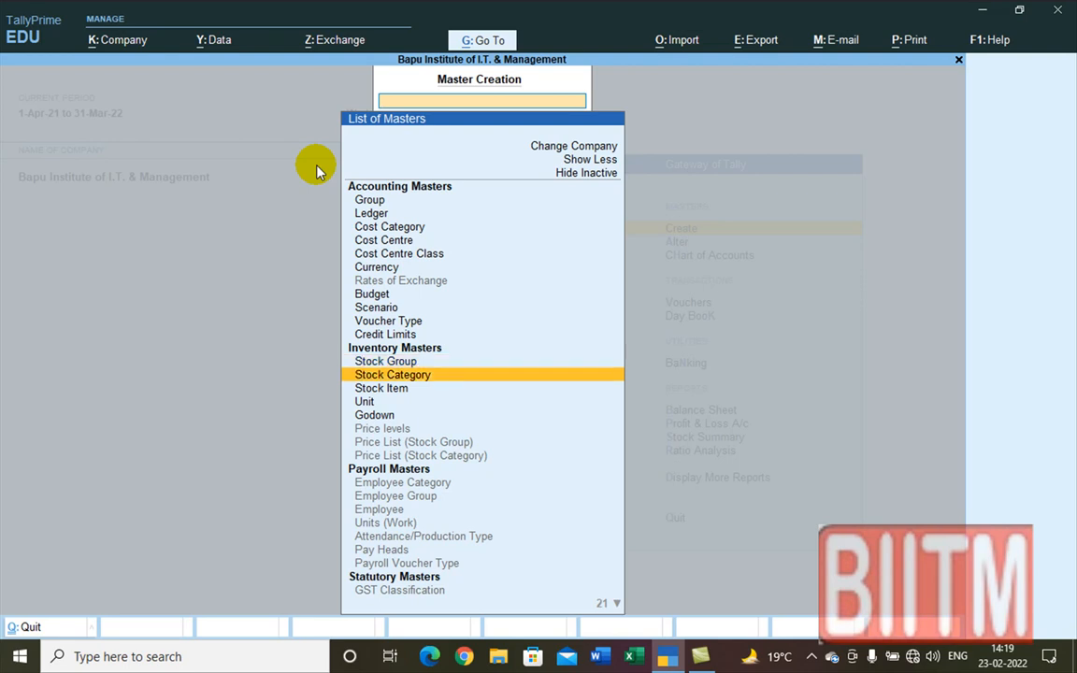
key("Return")
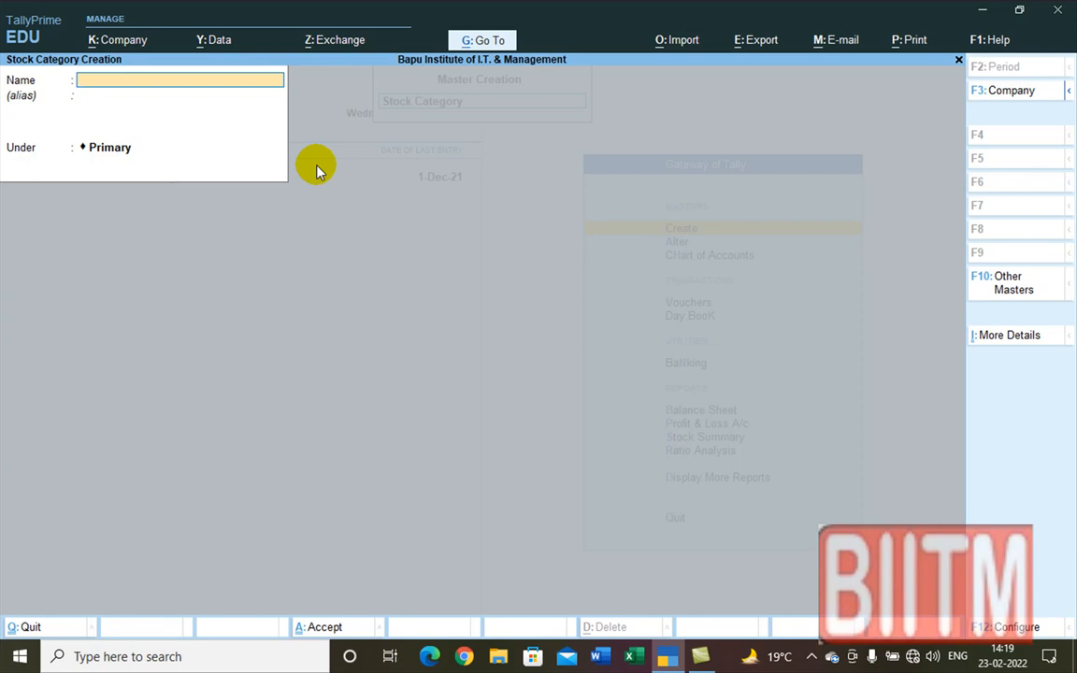
type("F")
key("BackSpace")
type("Oil")
key("BackSpace")
key("BackSpace")
key("BackSpace")
type("Fmcg")
key("BackSpace")
key("BackSpace")
key("BackSpace")
type("MCG")
Step: Keep Primary as parent, save the FMCG category and close the form
key("Return")
key("Return")
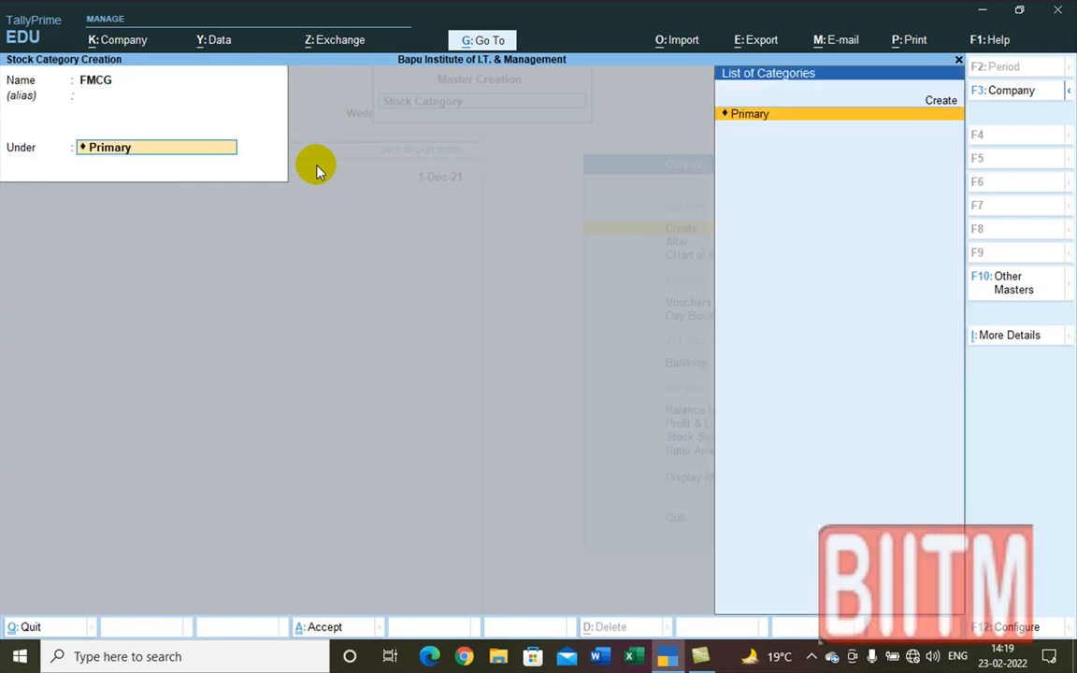
key("Return")
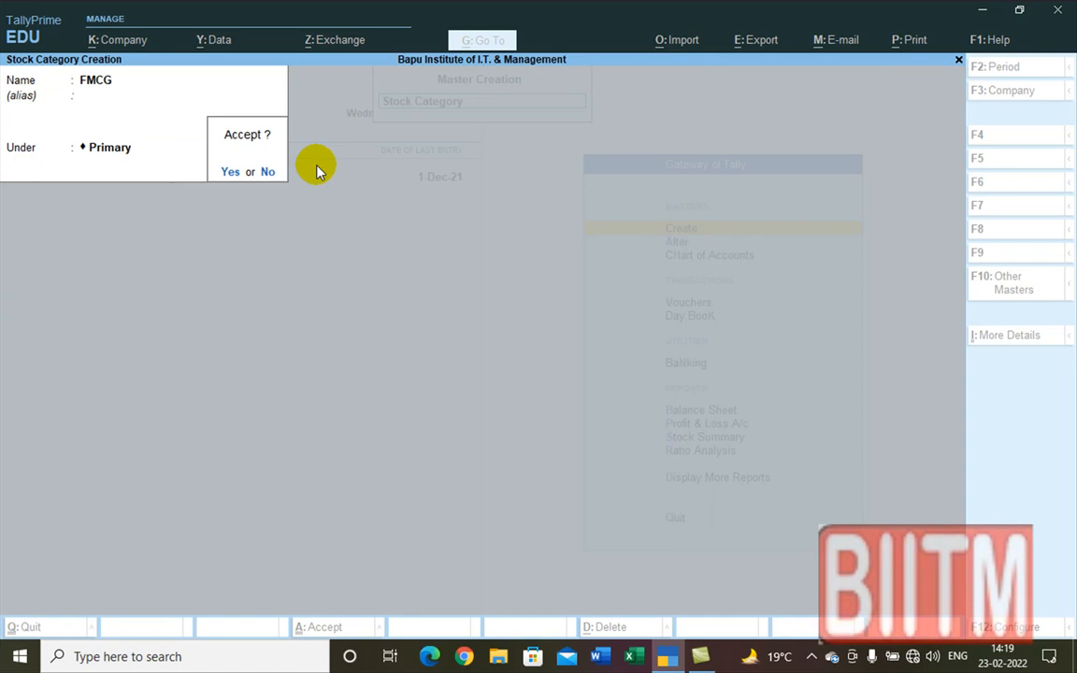
key("Return")
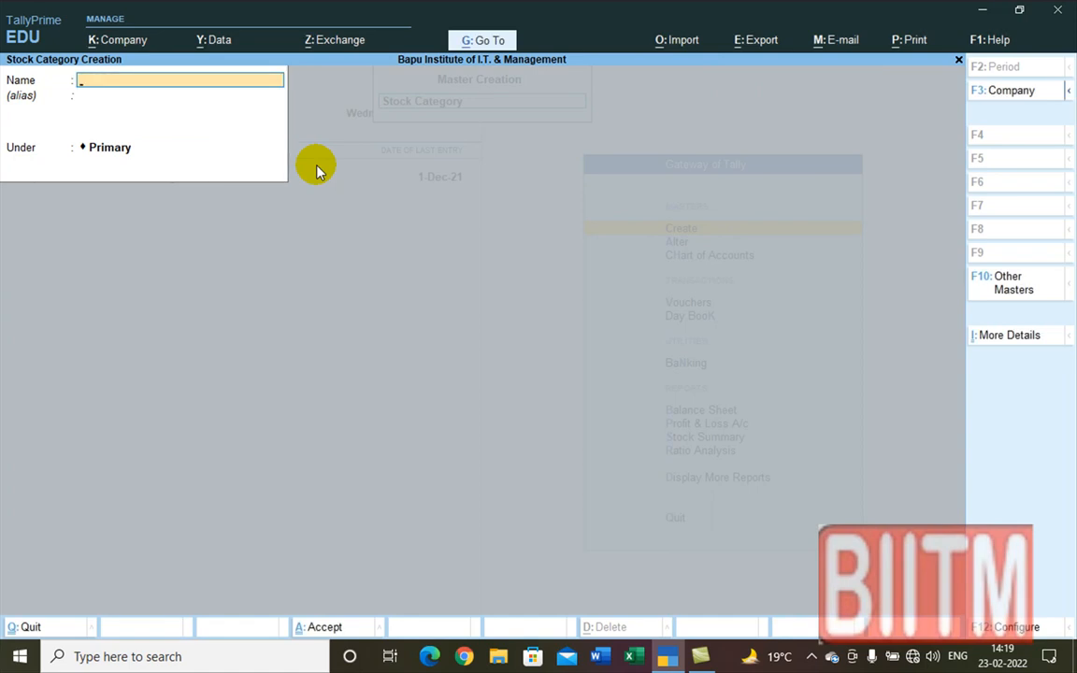
key("Escape")
key("Up")
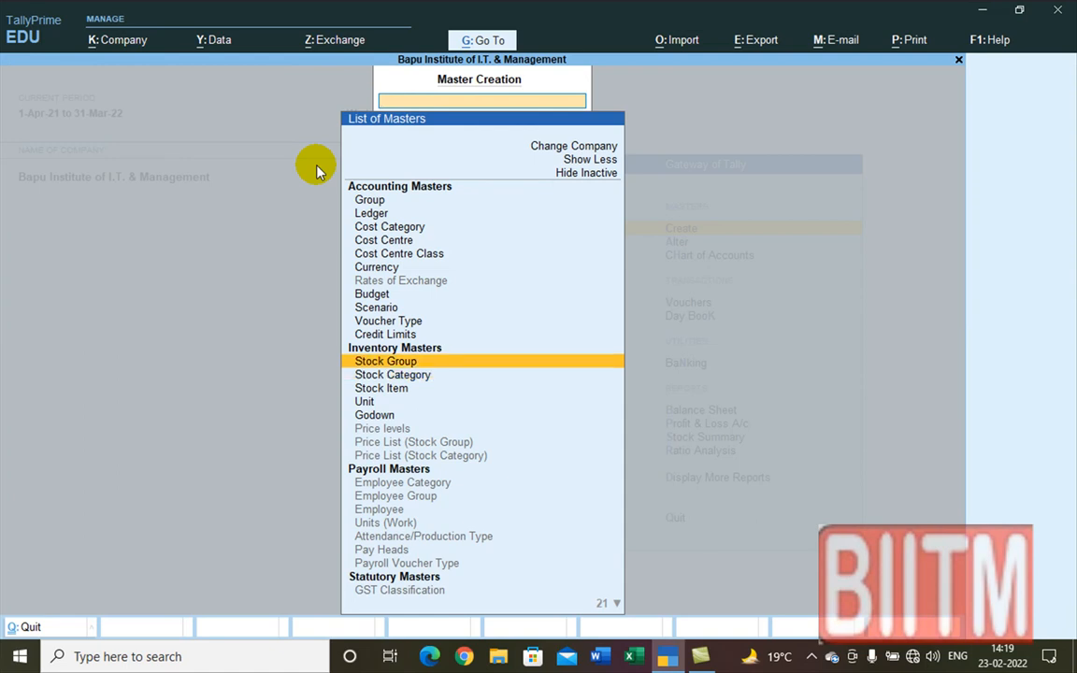
Step: Leave the Stock Group form unused and open a blank Stock Item creation form instead
key("Return")
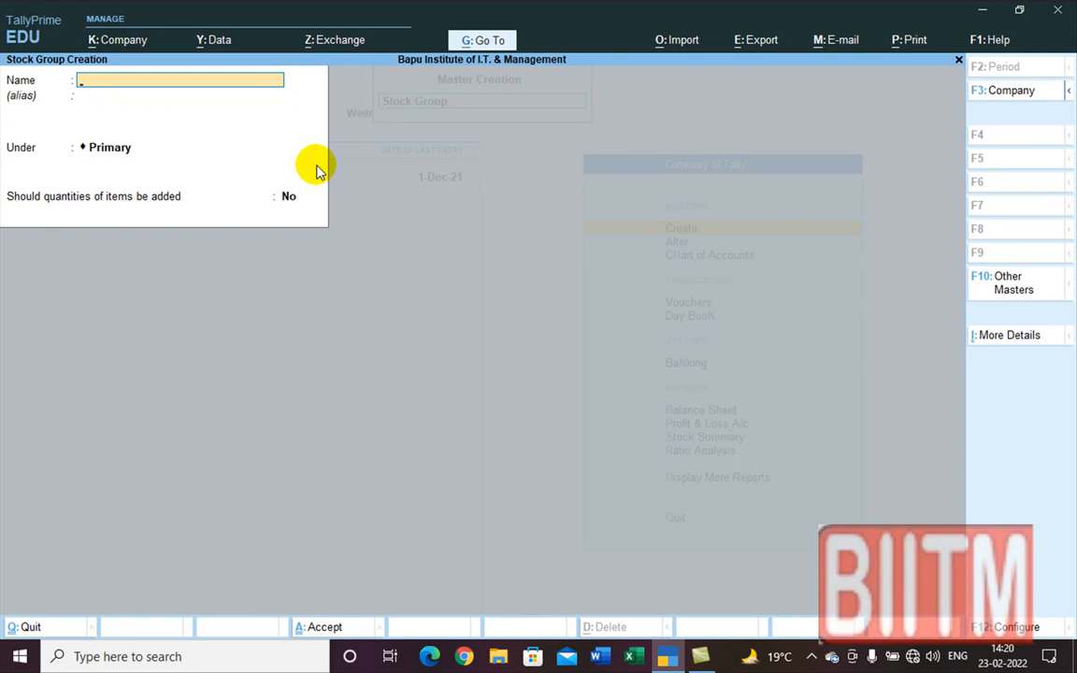
key("Escape")
key("Return")
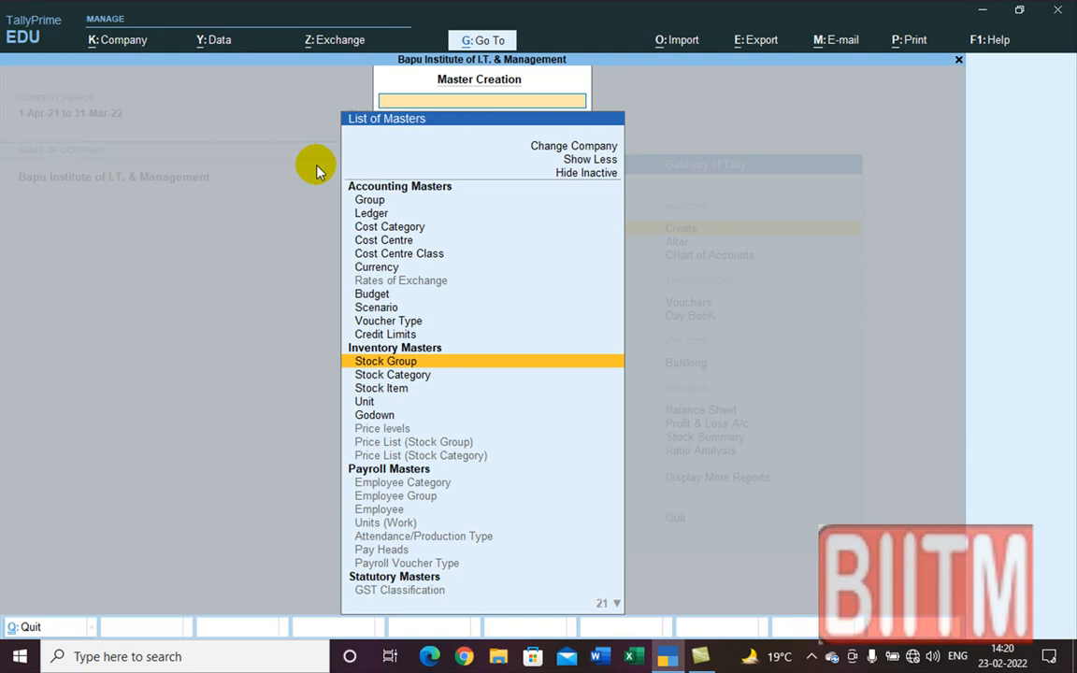
key("Down")
key("Down")
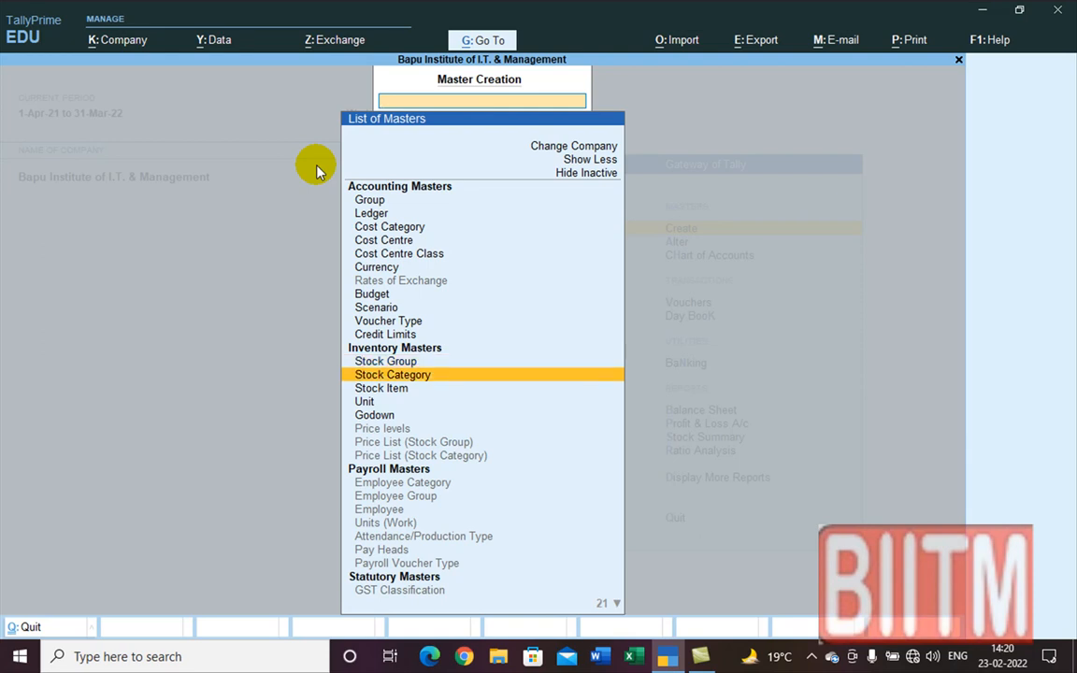
key("Return")
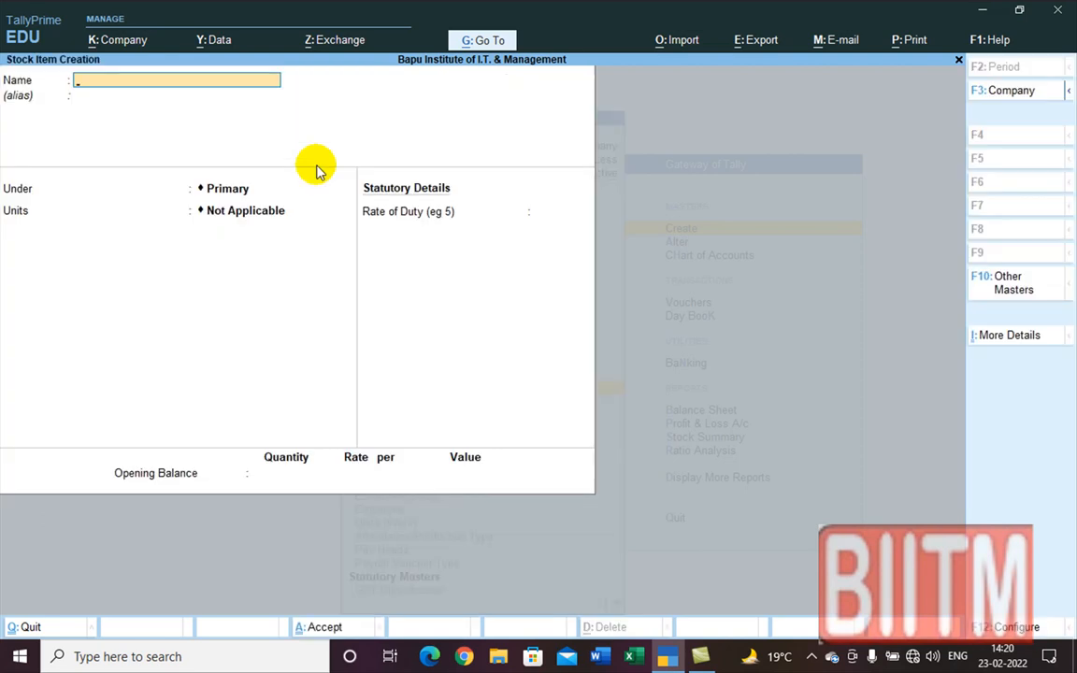
Step: Name the new stock item 'Dabur Amla', fixing the typos along the way
type("Dabr Amla")
key("Return")
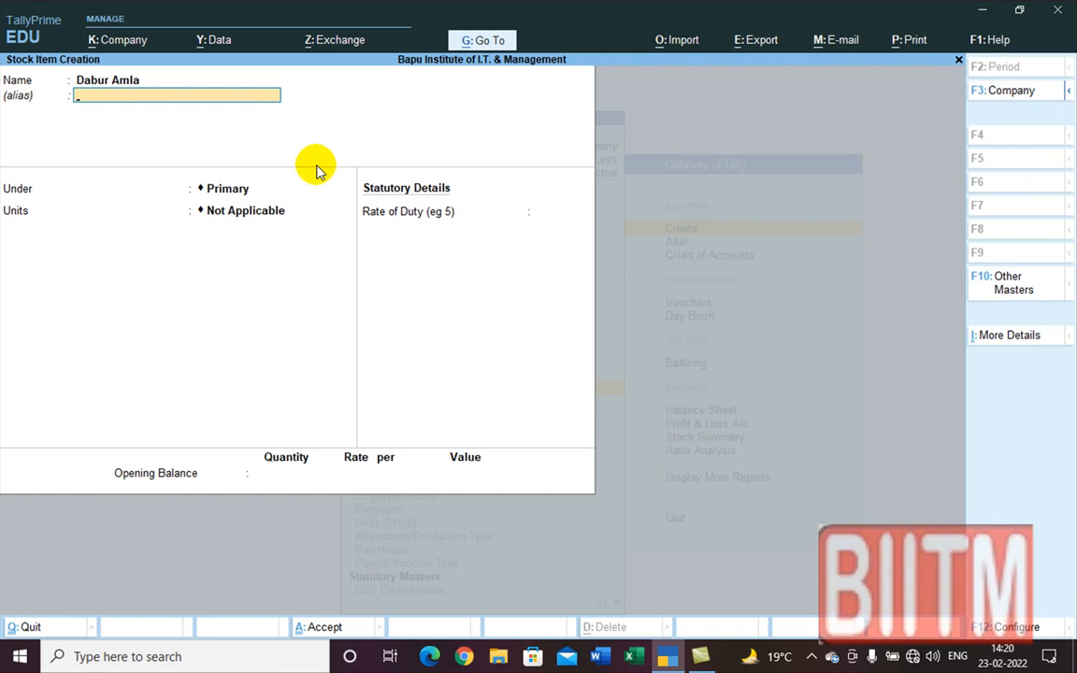
Step: Put Dabur Amla under the Hair Oil group and bring up the item configuration
key("Return")
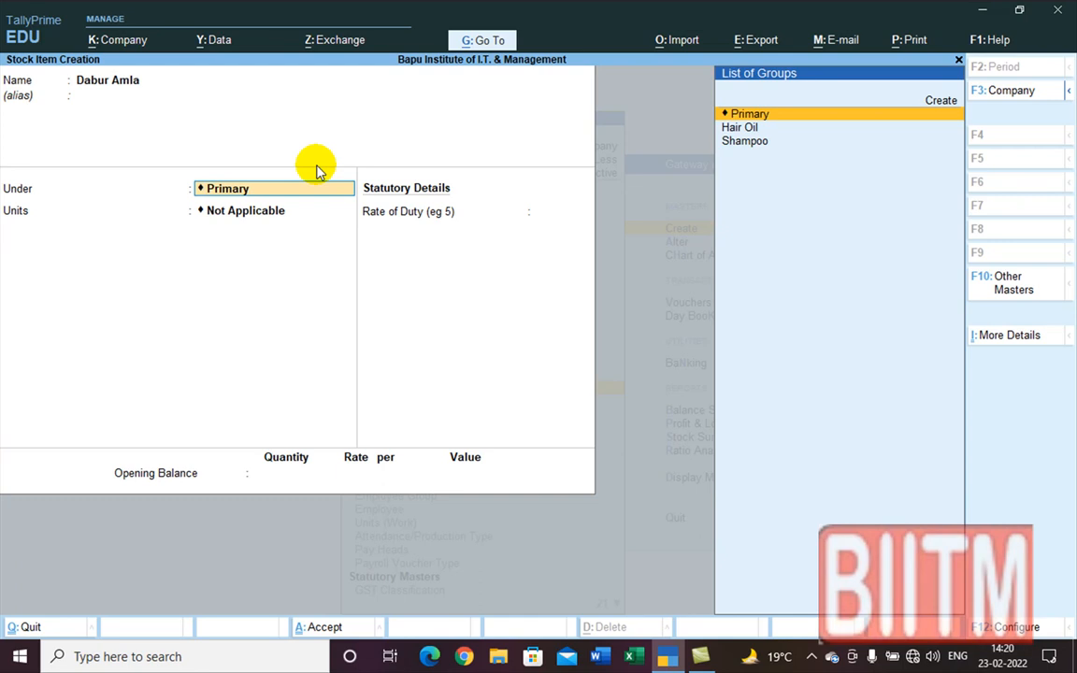
key("Down")
key("Return")
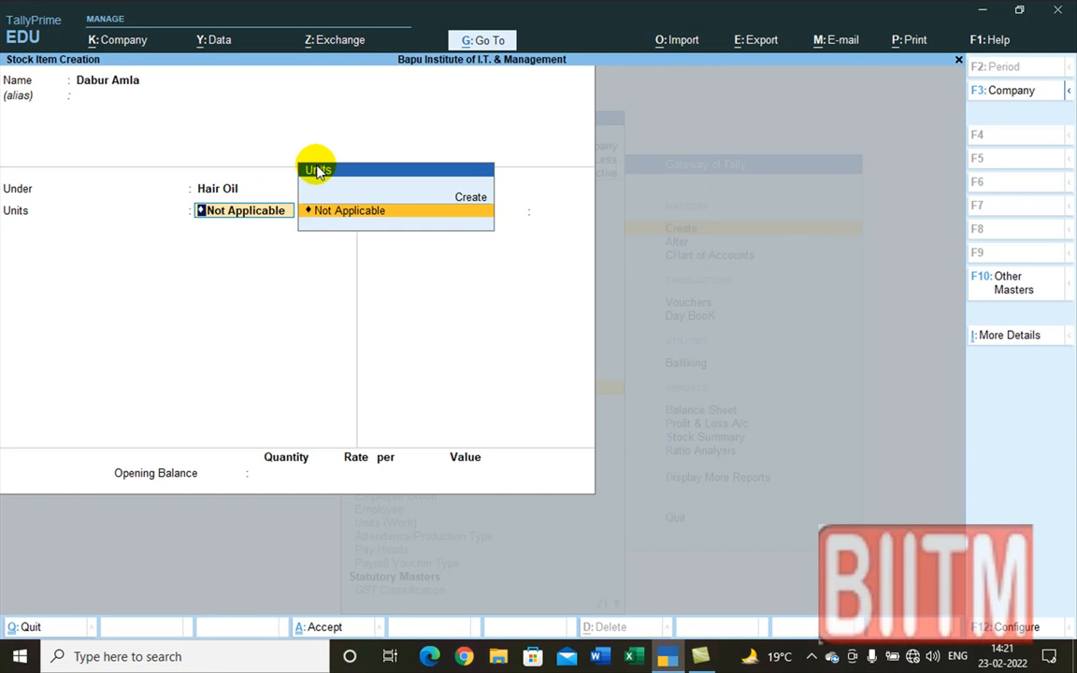
key("F12")
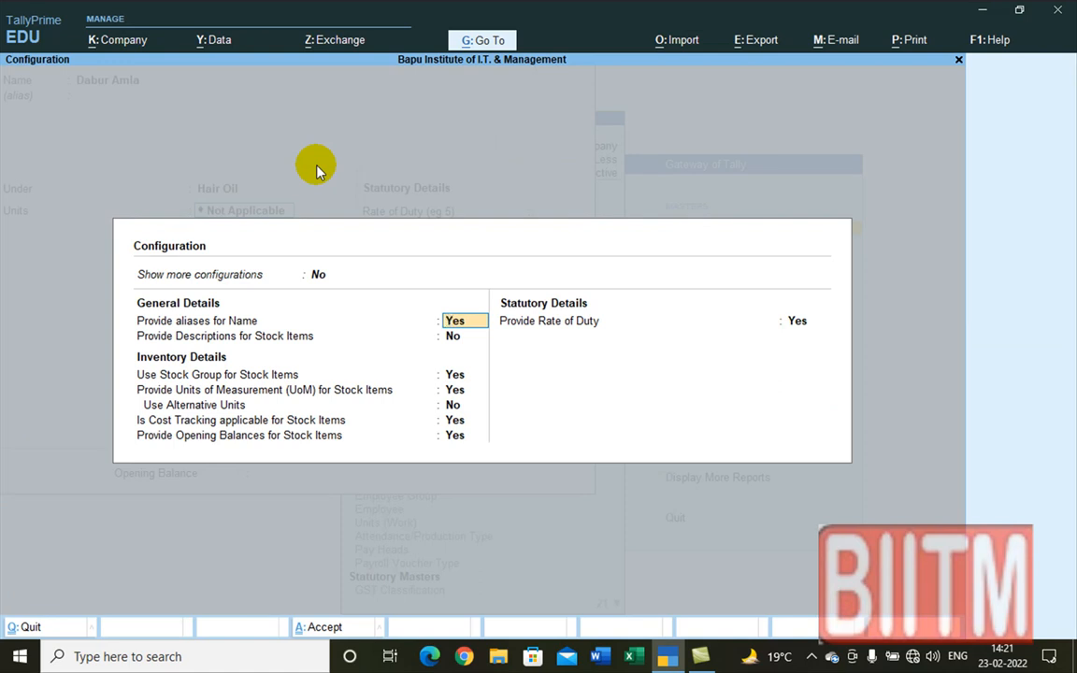
Step: Set Show all configurations and Use Stock Category to Yes, then accept the configuration
key("Return")
key("Return")
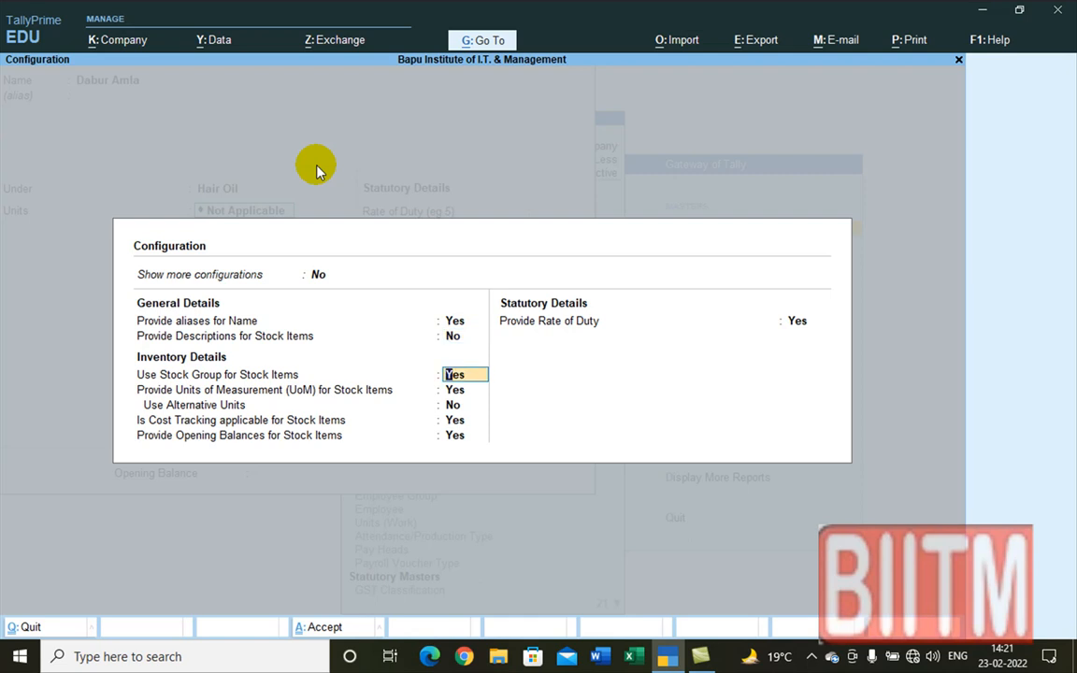
key("Return")
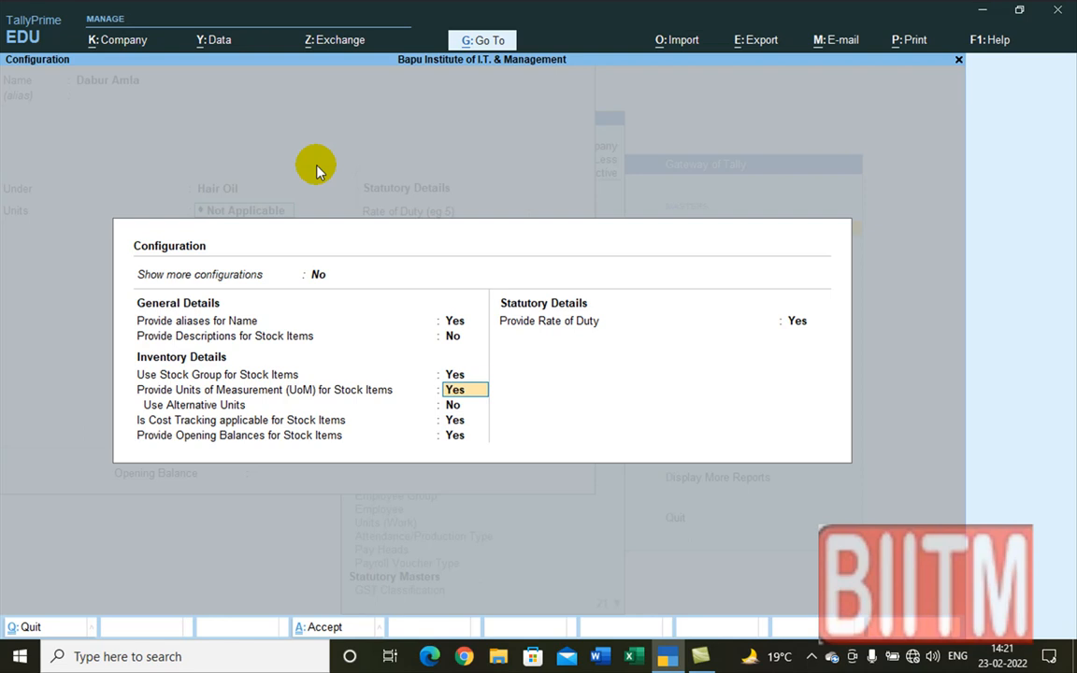
key("Return")
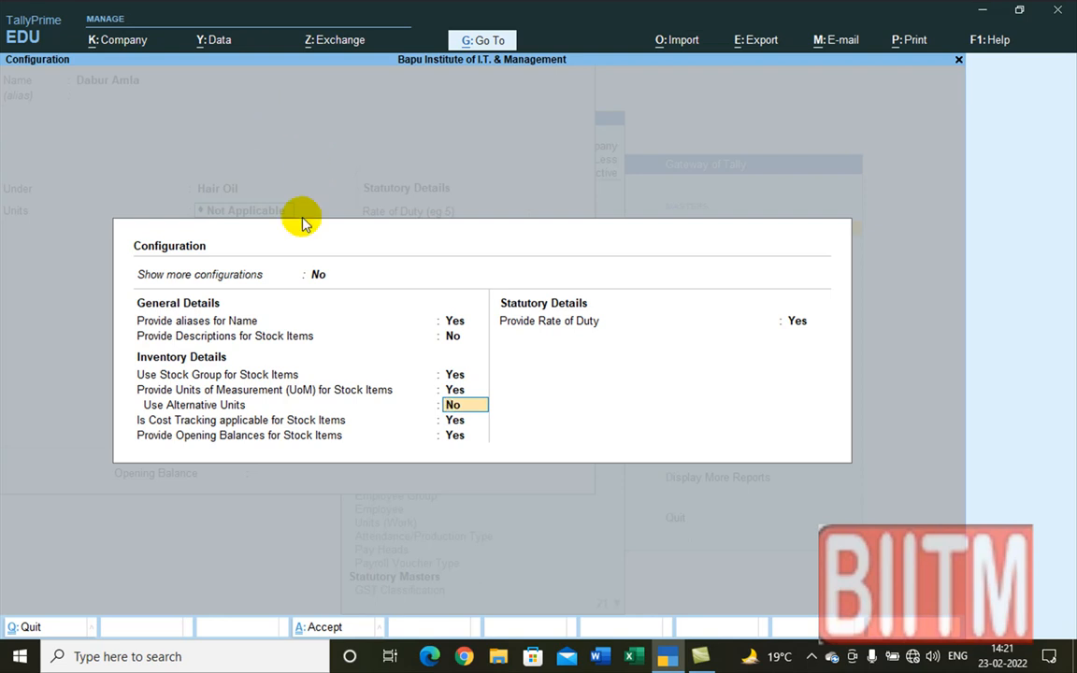
left_click(318, 275)
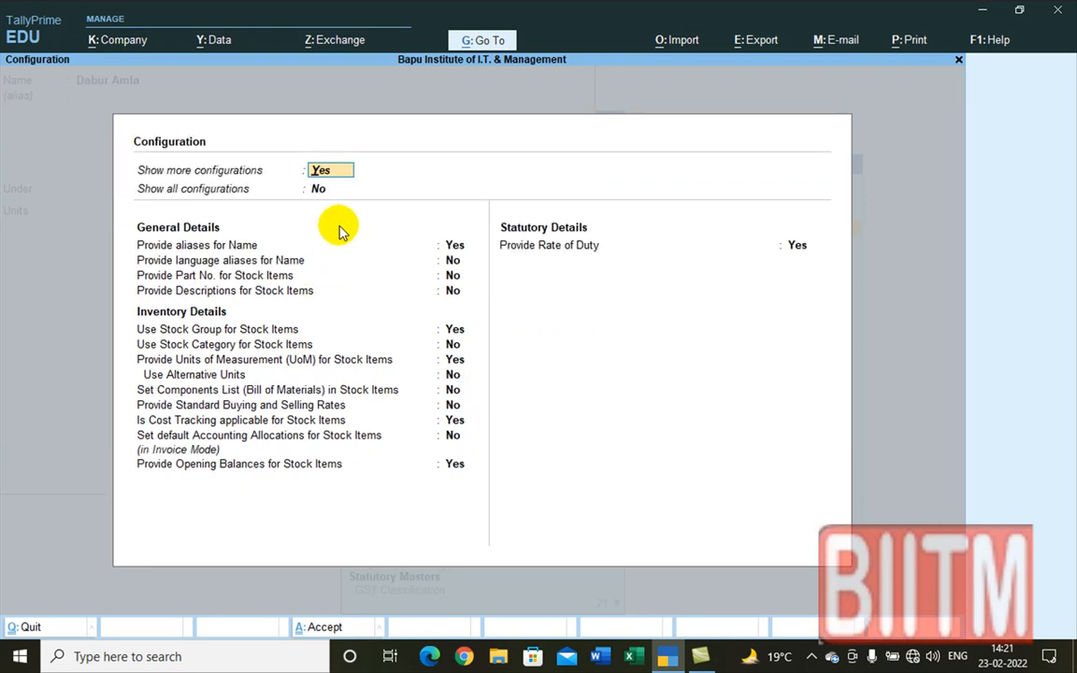
left_click(319, 188)
type("yes")
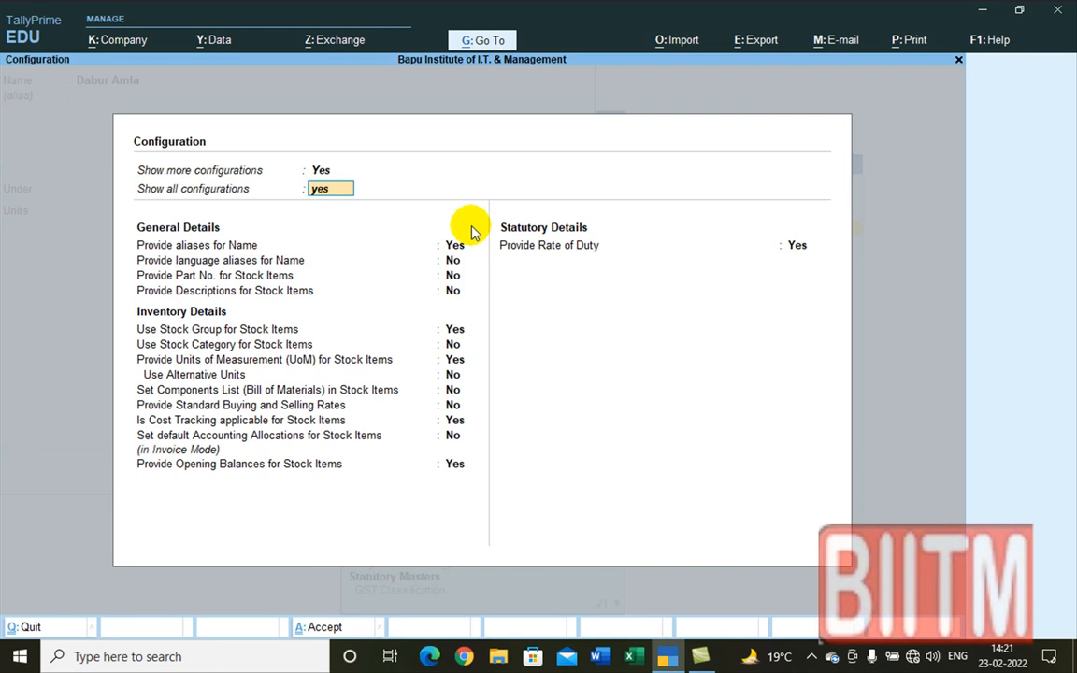
key("Return")
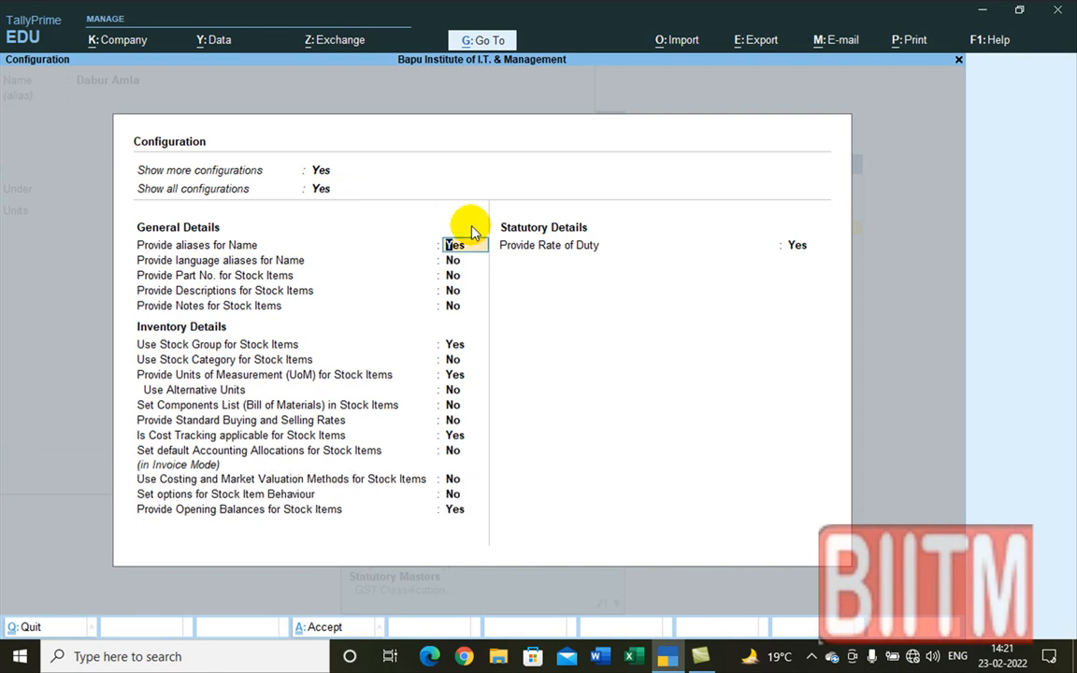
key("Return")
key("Return")
key("Return")
key("Return")
key("Return")
key("Return")
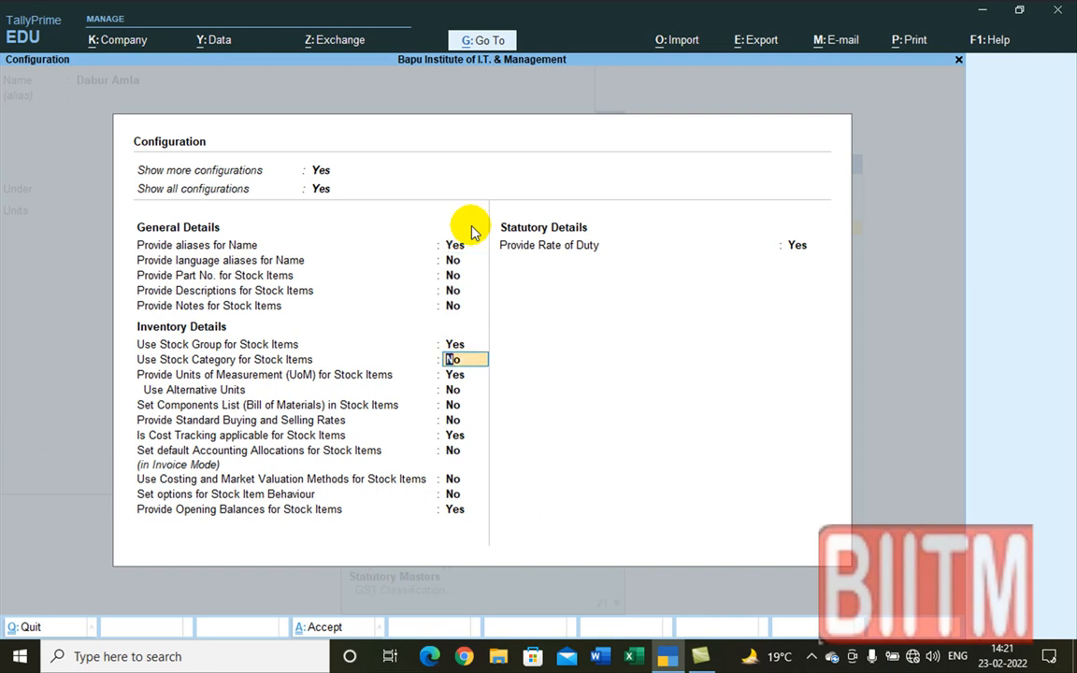
type("y")
key("Return")
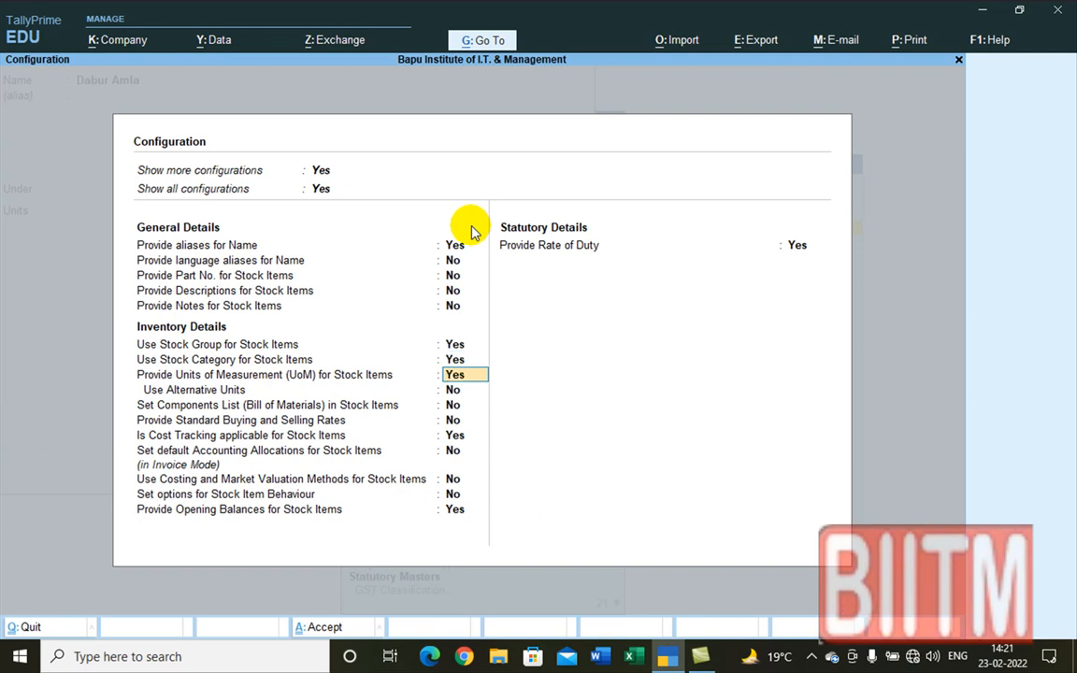
key("ctrl+a")
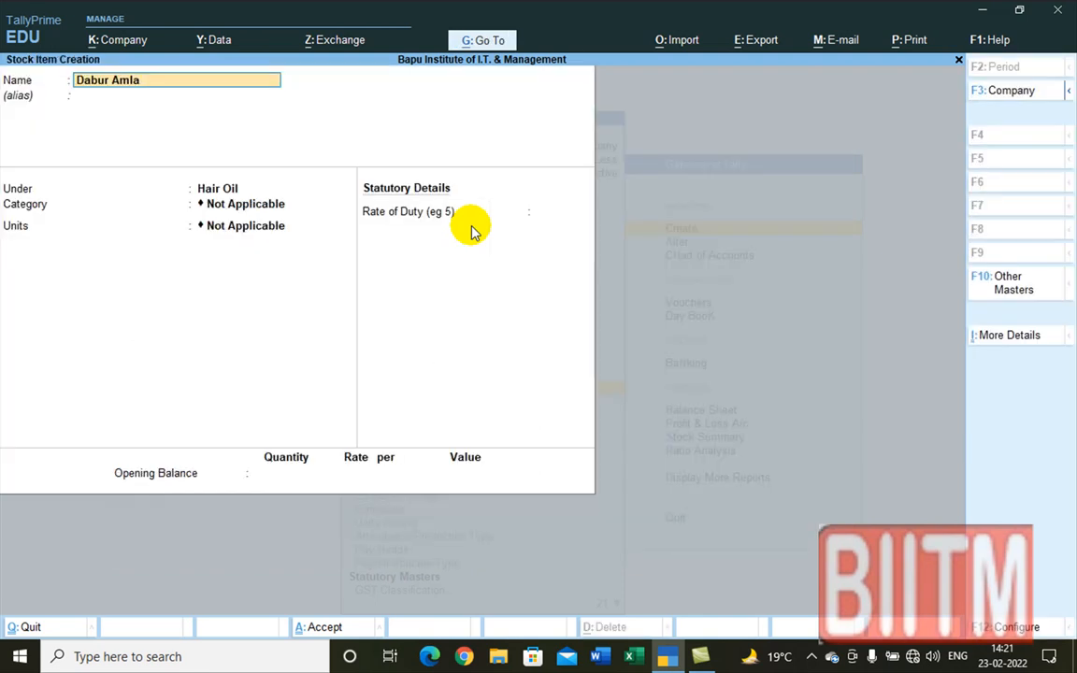
Step: Keep Dabur Amla under Hair Oil and set its category to FMCG
key("Return")
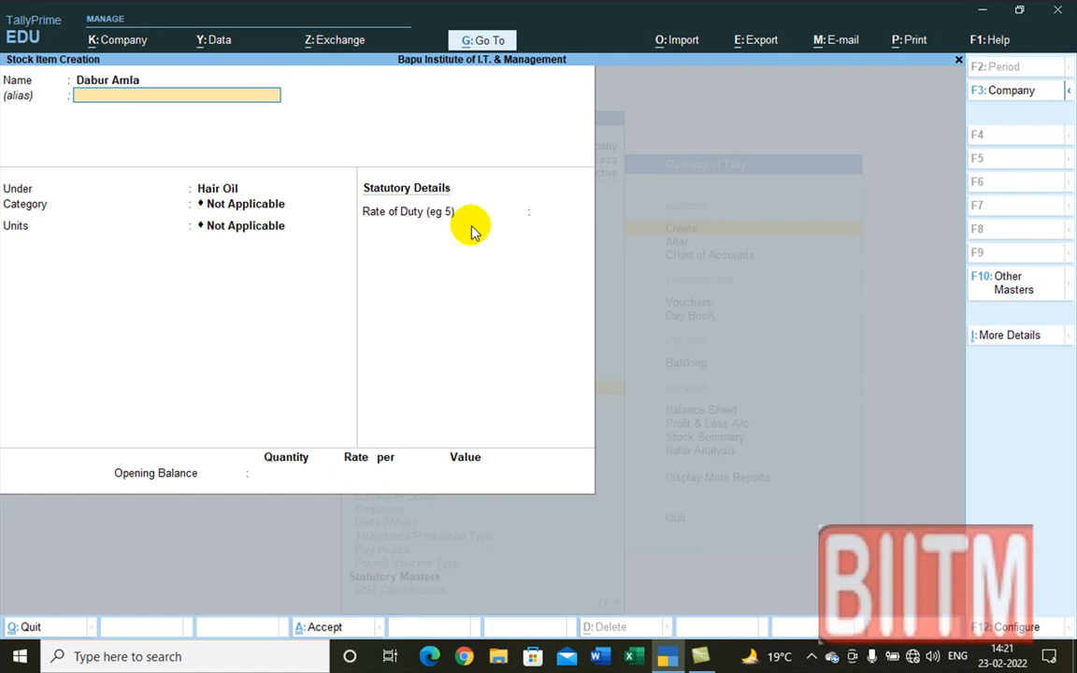
key("Return")
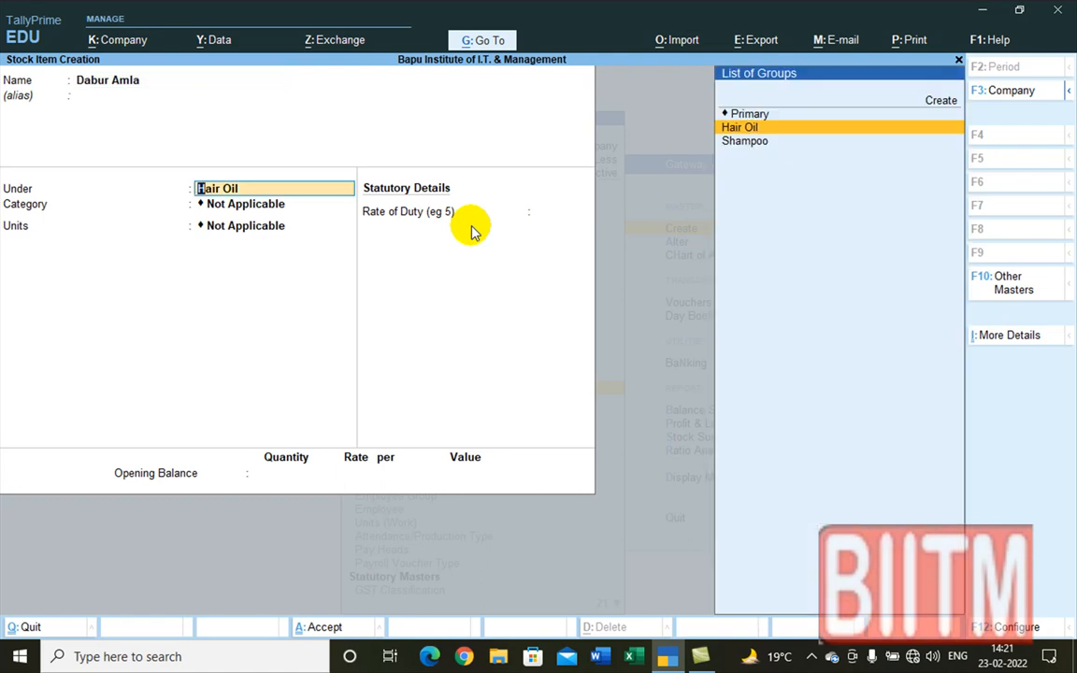
key("Return")
key("Down")
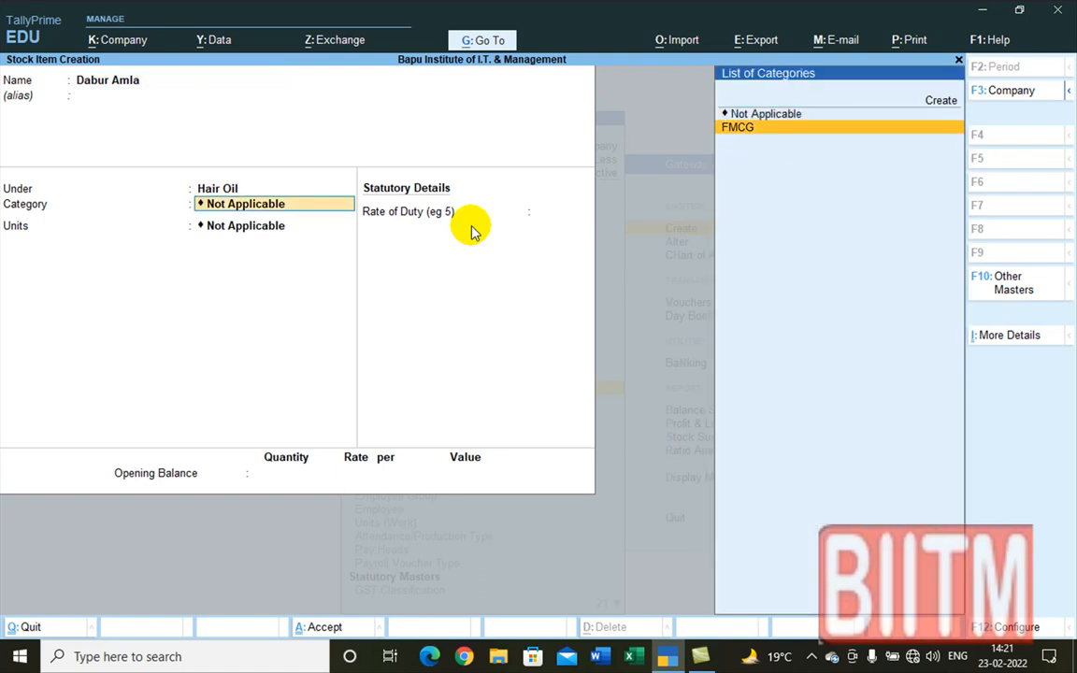
key("Return")
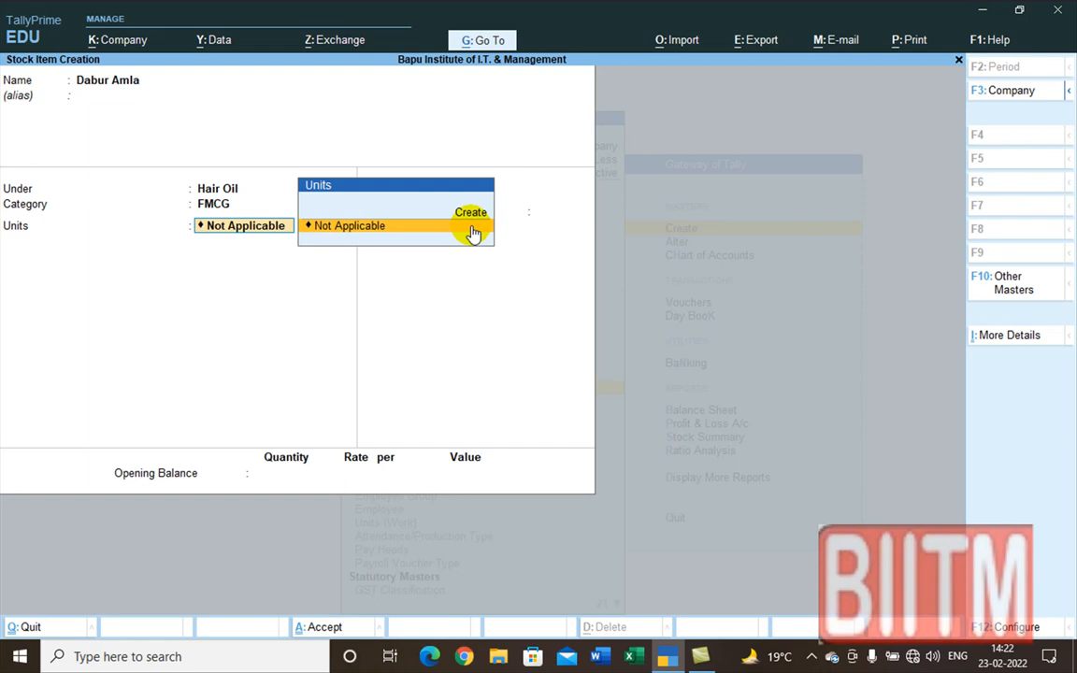
Step: Create the unit Pcs with formal name Piece and 0 decimals for Dabur Amla
key("alt+c")
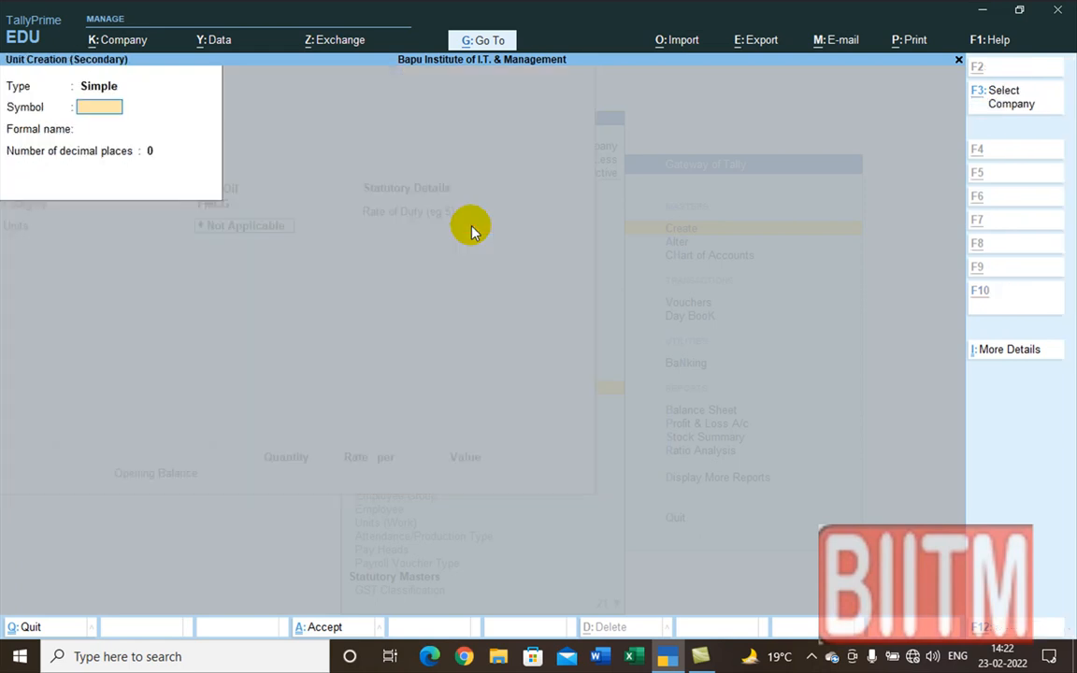
type("Pcs")
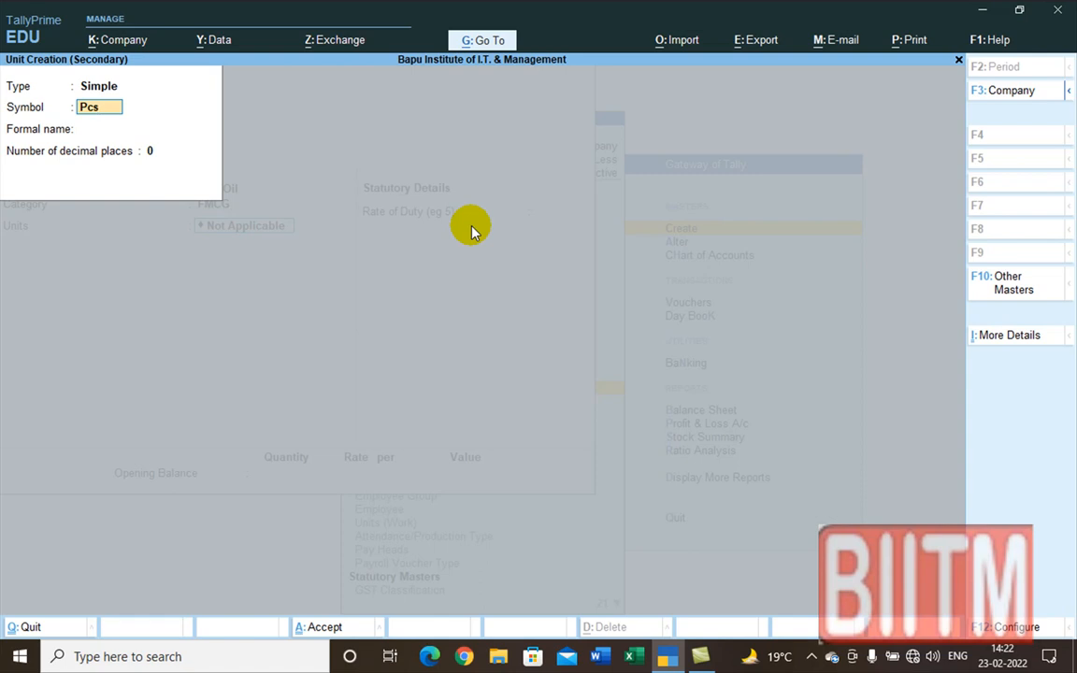
key("Return")
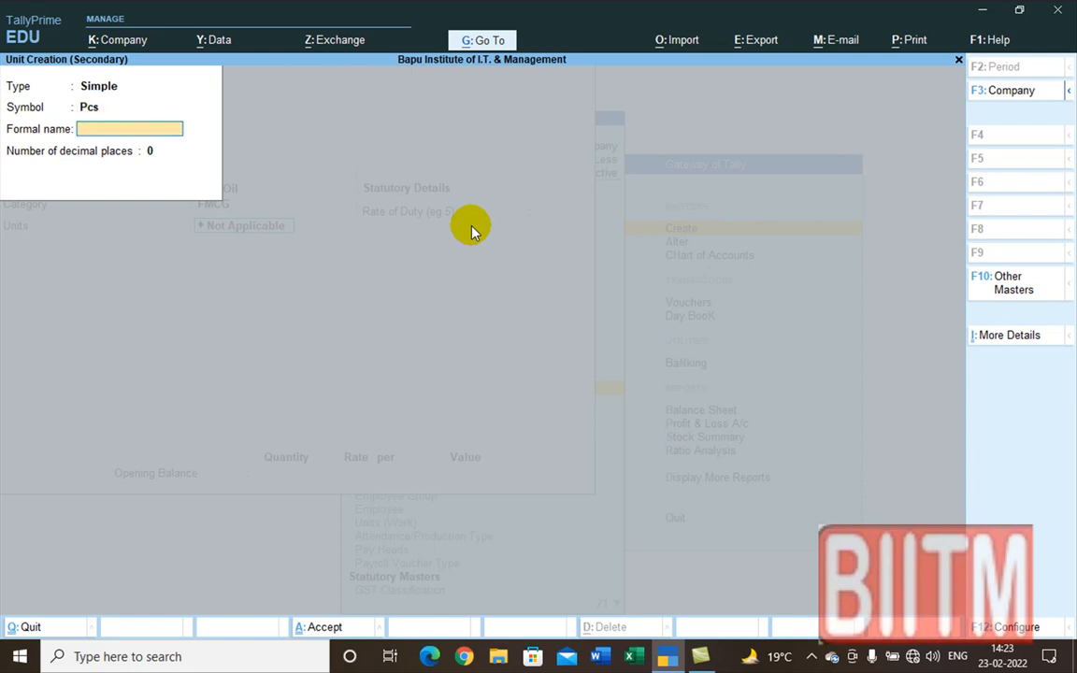
type("Piece")
key("Return")
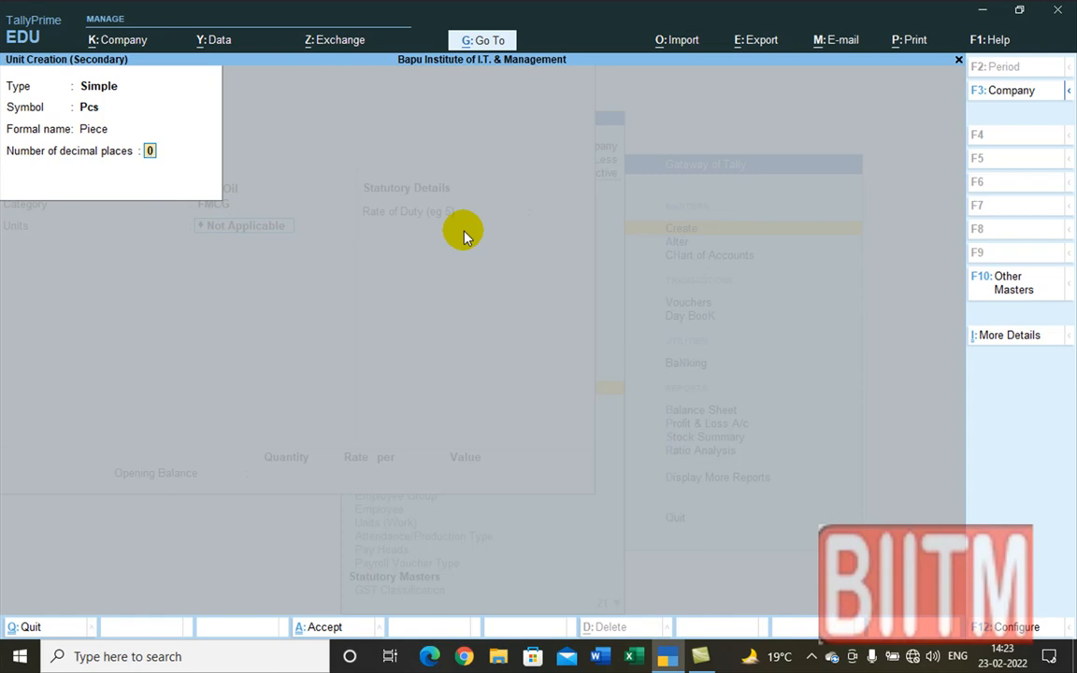
key("Return")
key("Return")
key("Return")
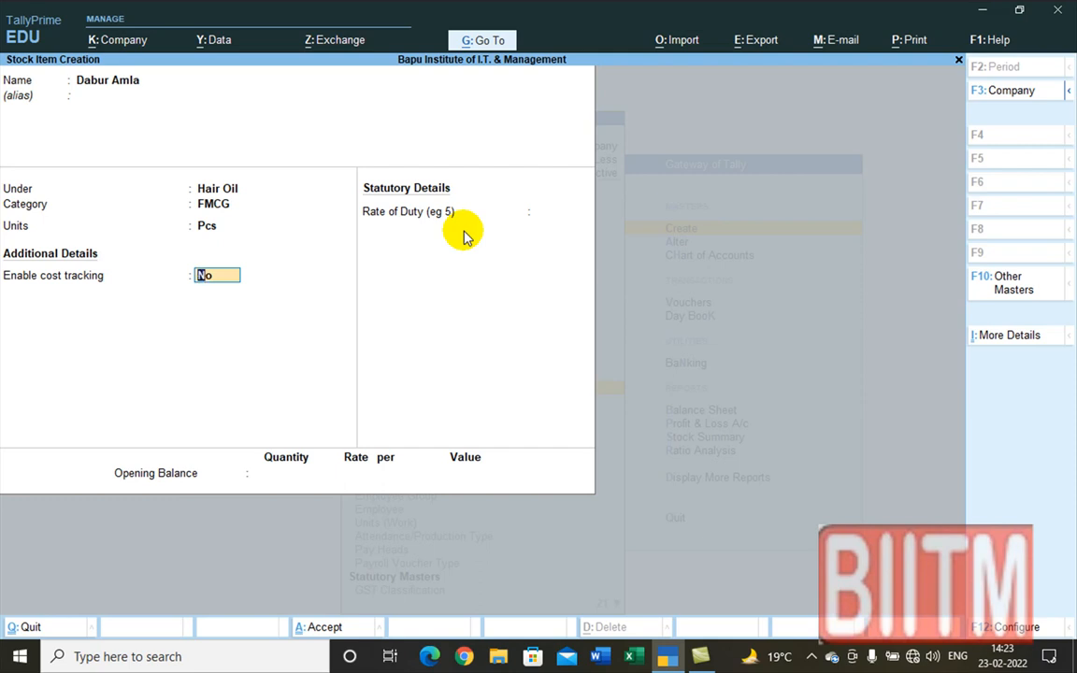
Step: Leave cost tracking off and enter an opening quantity of 100 Pcs
key("Return")
key("Return")
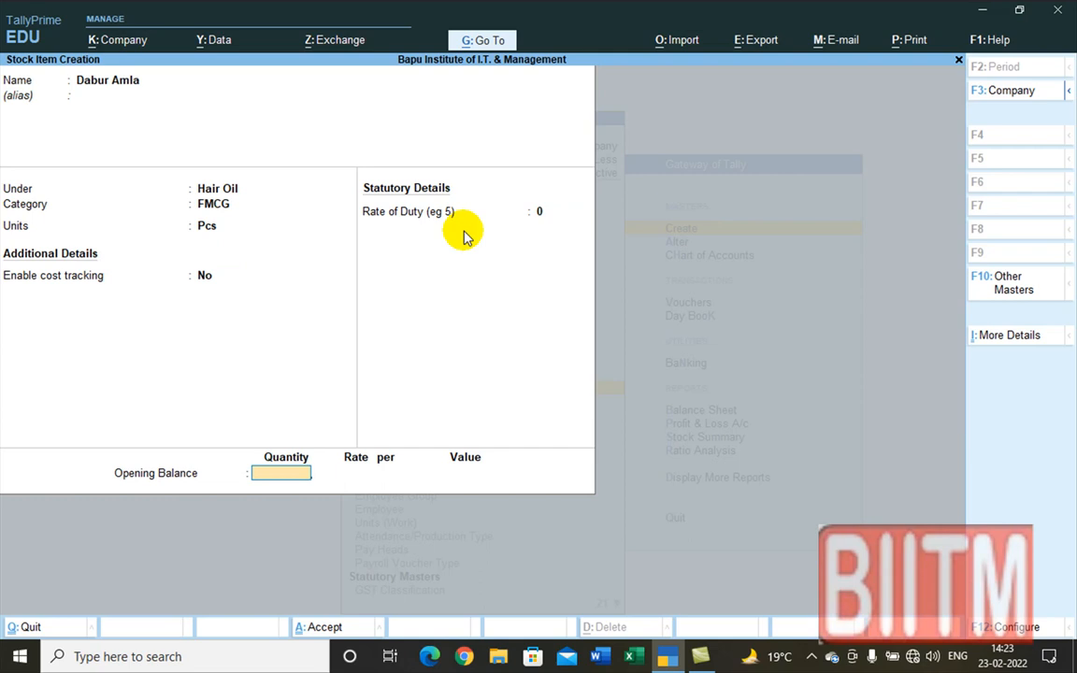
type("100")
key("Return")
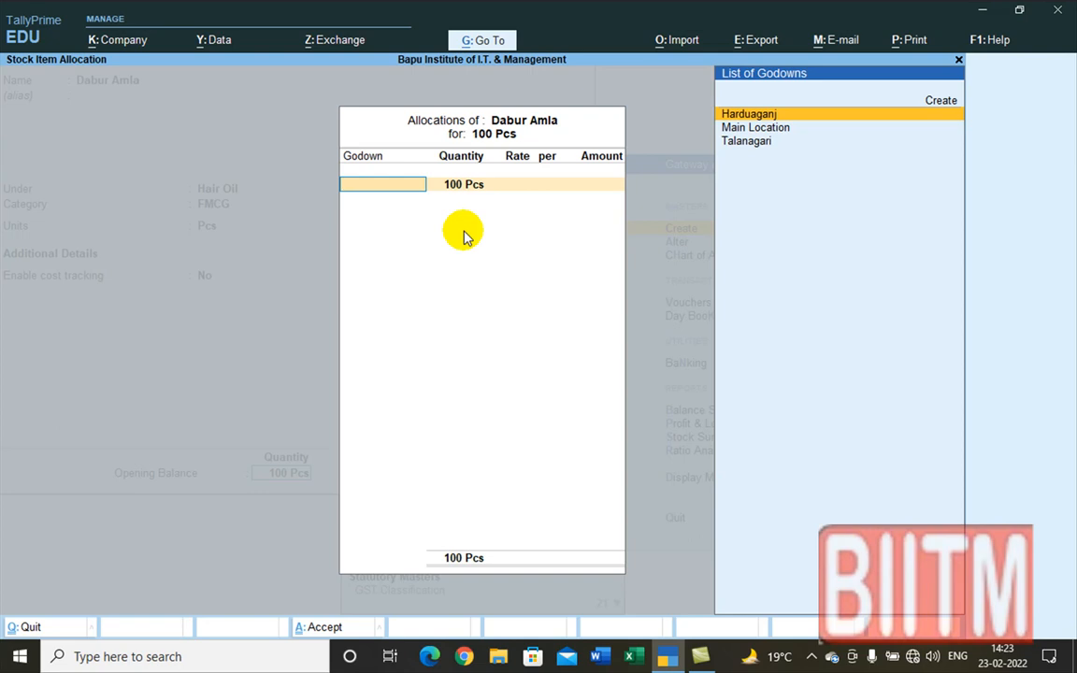
Step: Allocate the 100 Pcs to the Talanagari godown at a rate of 32
key("Down")
key("Down")
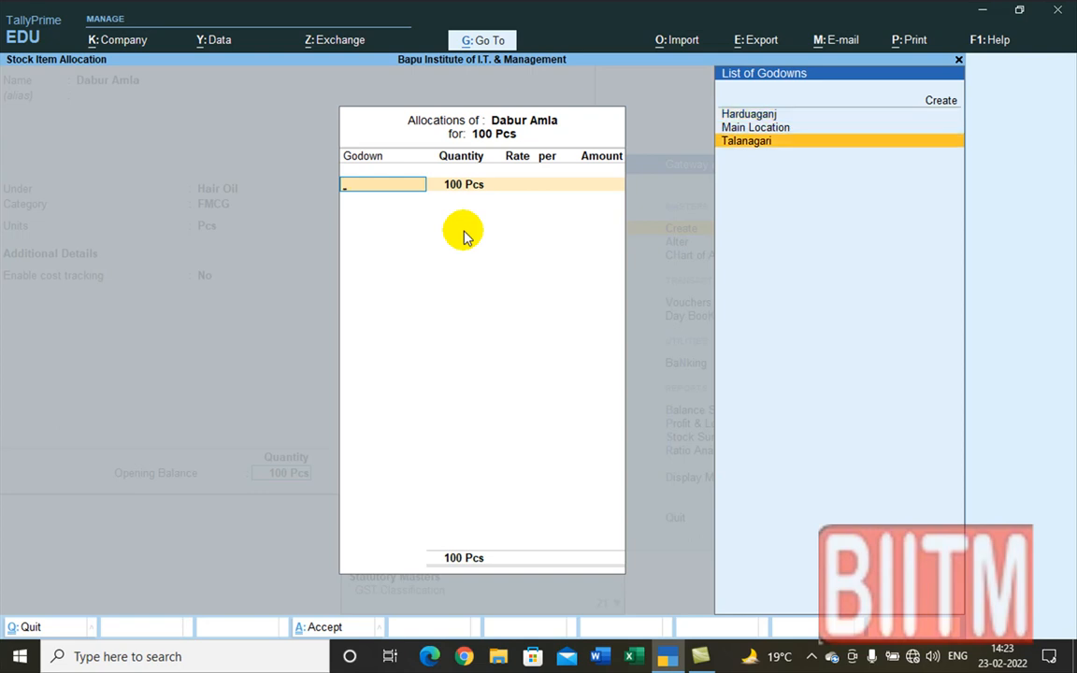
key("Return")
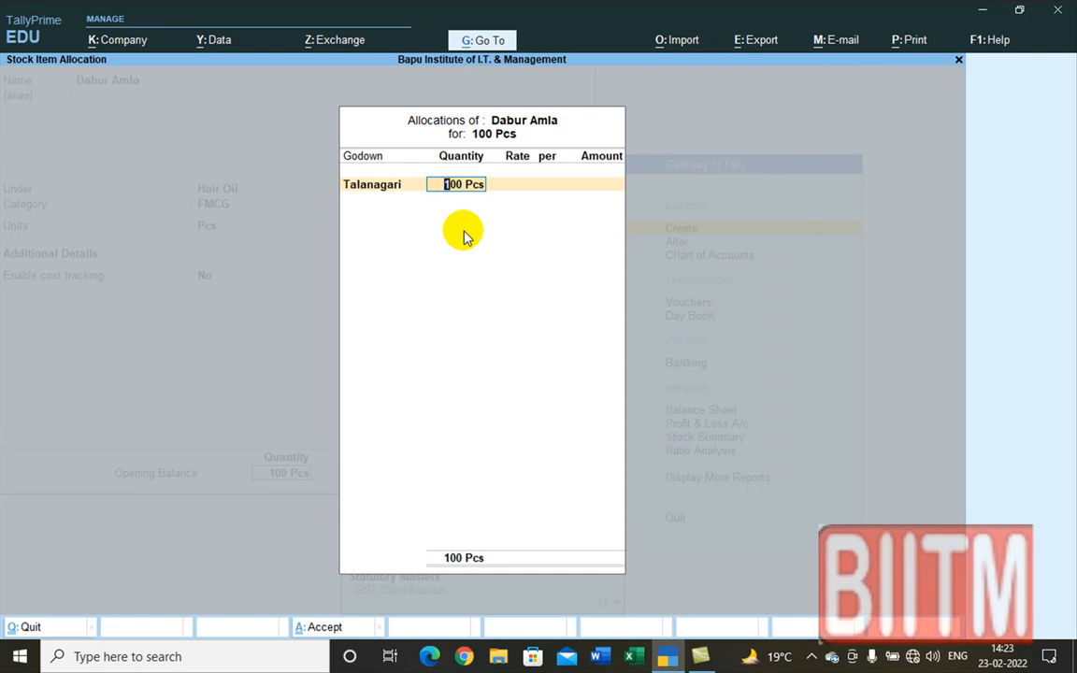
key("Return")
type("32")
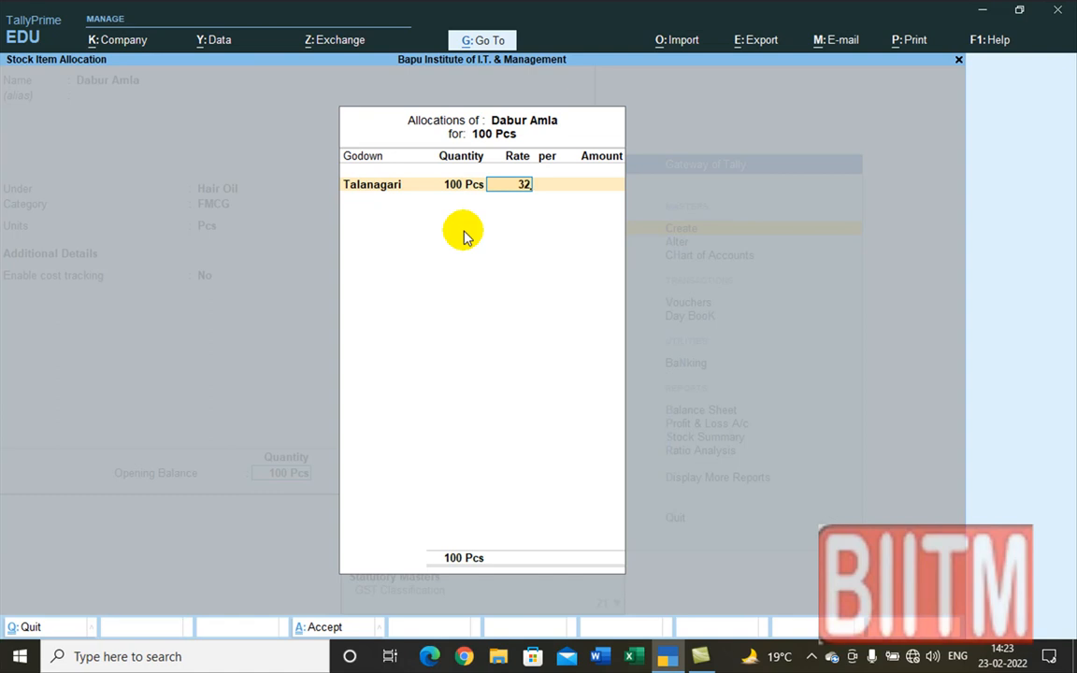
key("Return")
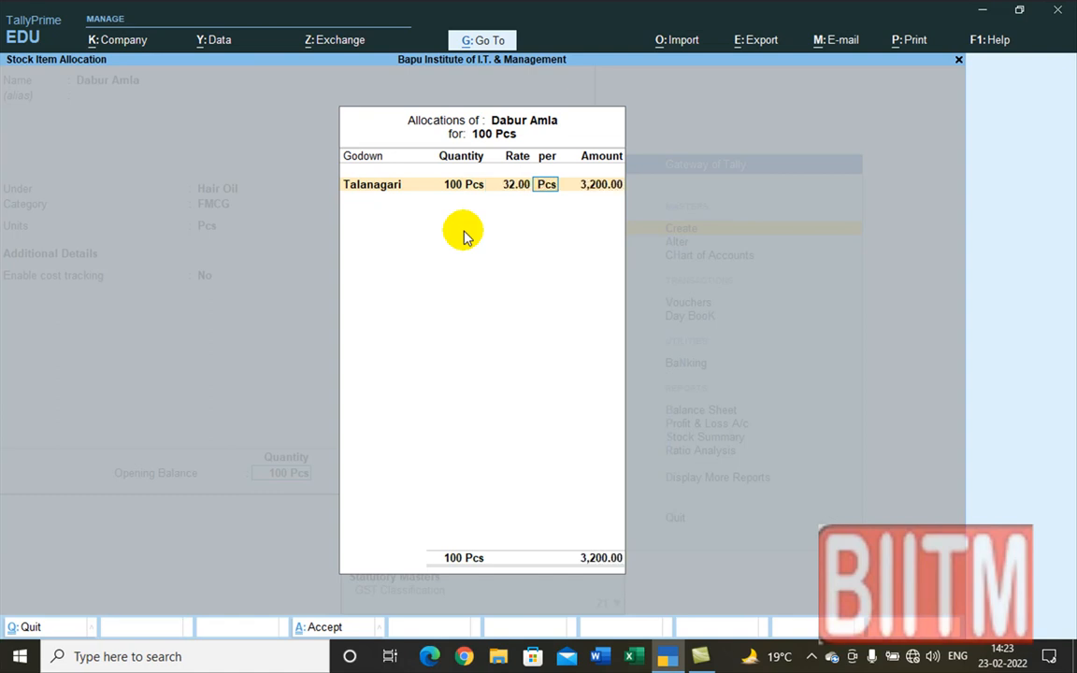
key("Return")
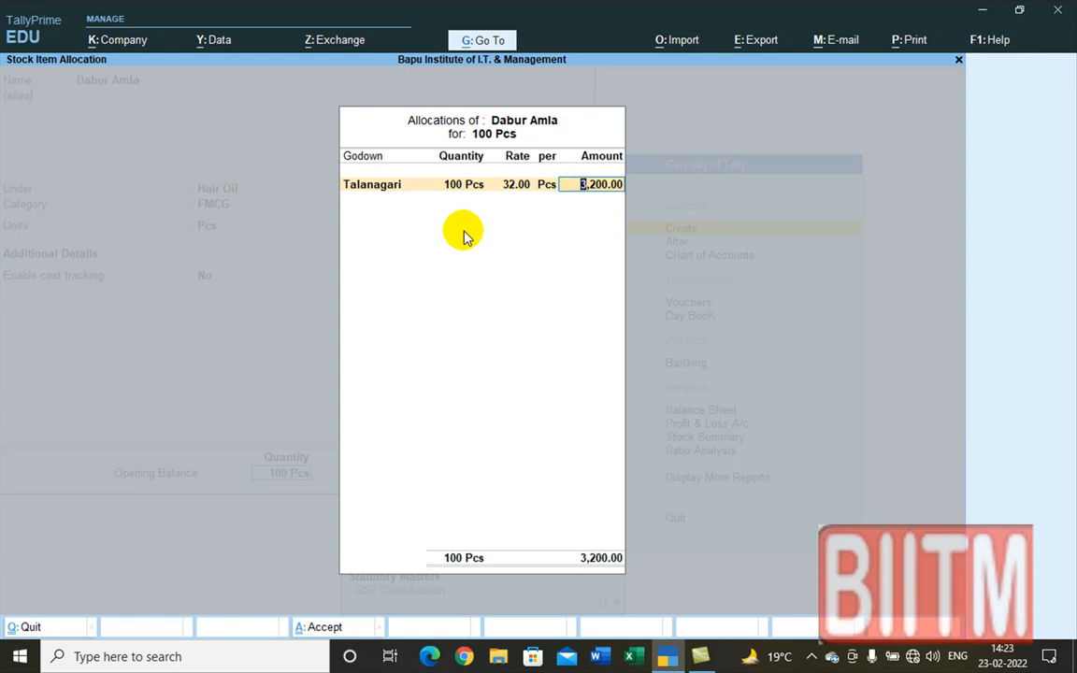
key("Return")
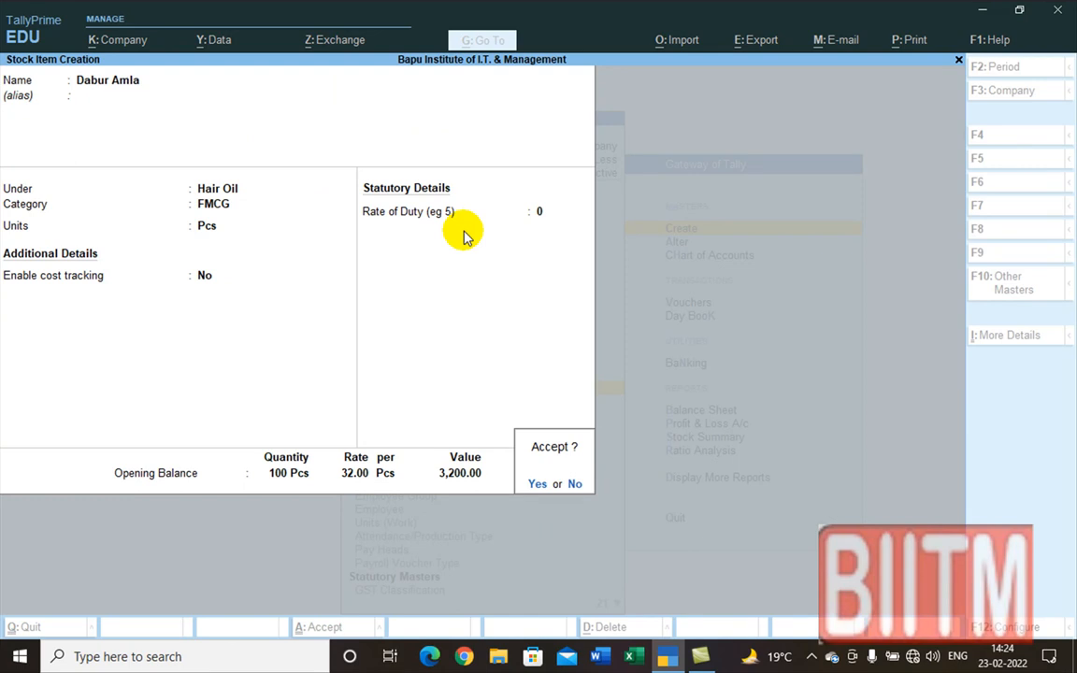
Step: Change the Talanagari allocation to 120 Pcs at a rate of 35
key("n")
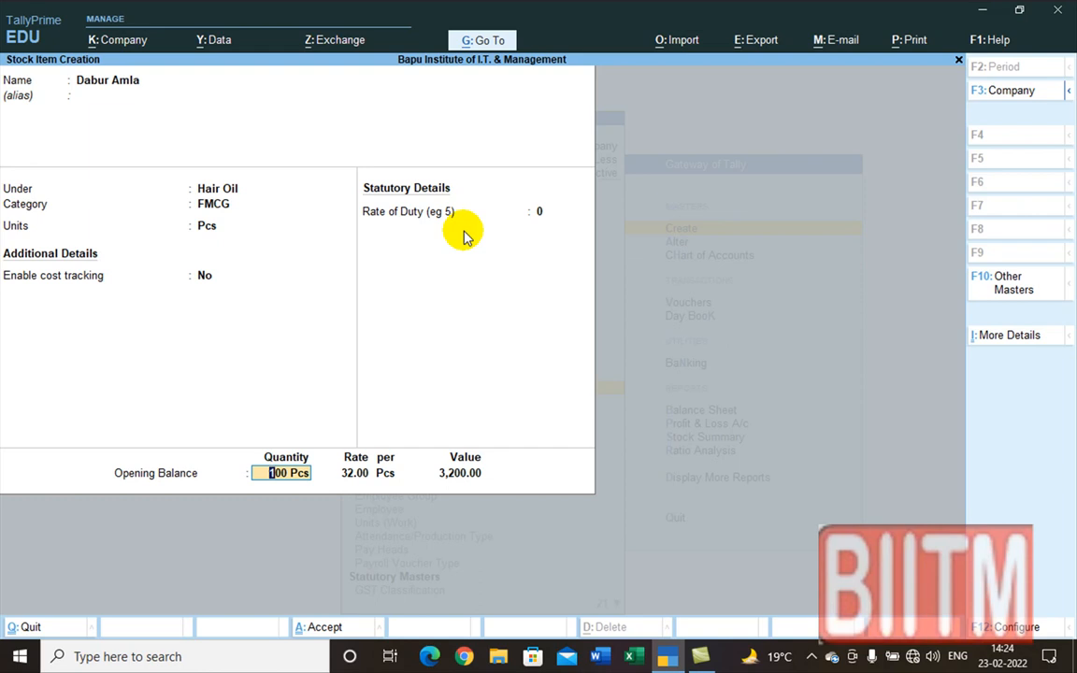
type("120")
key("Return")
key("Return")
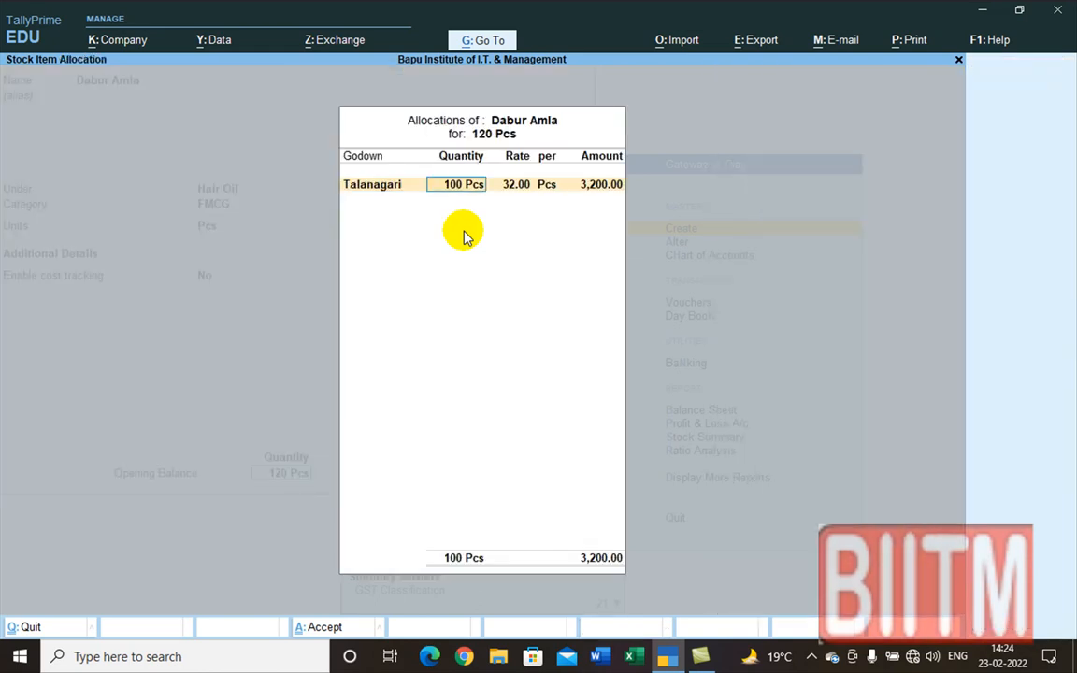
key("Return")
type("35")
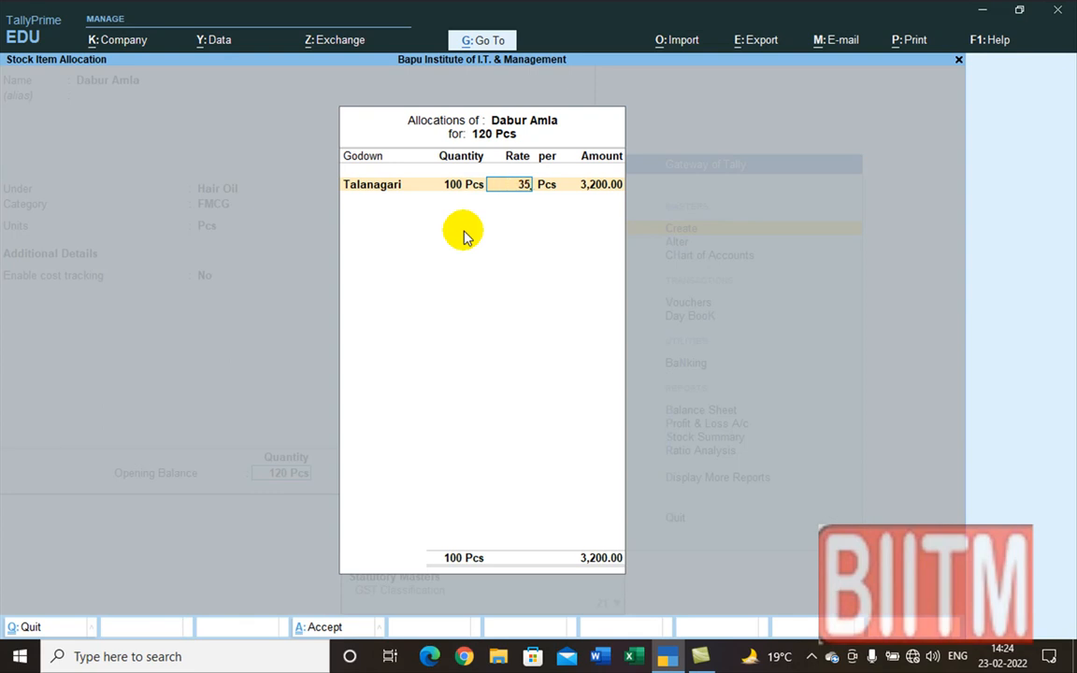
key("Return")
key("Return")
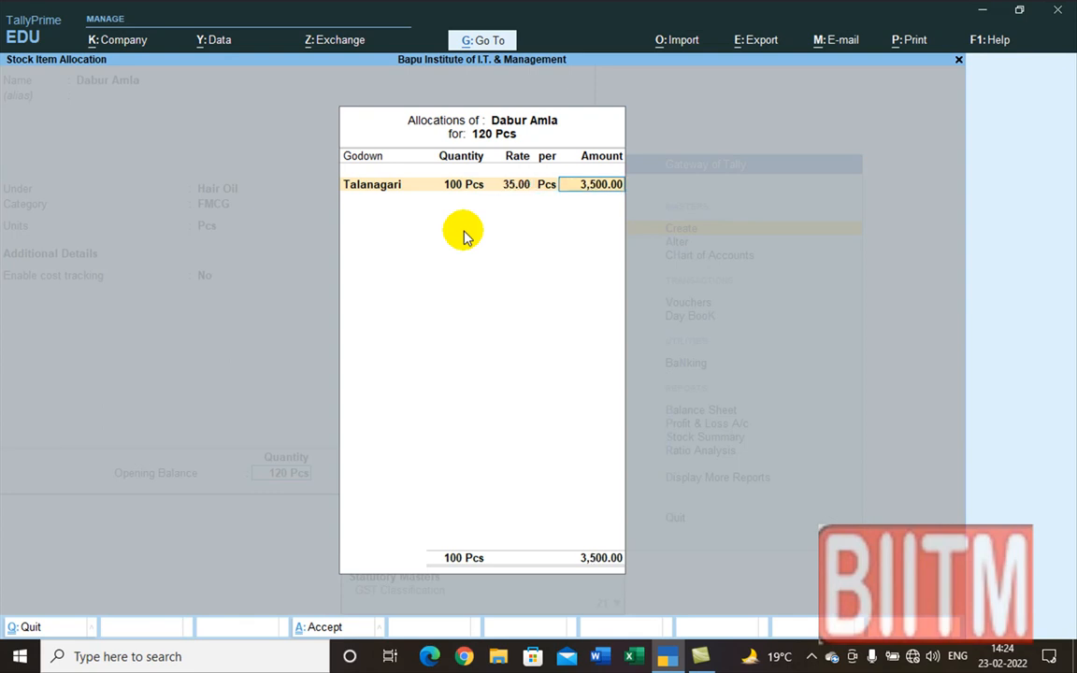
key("Return")
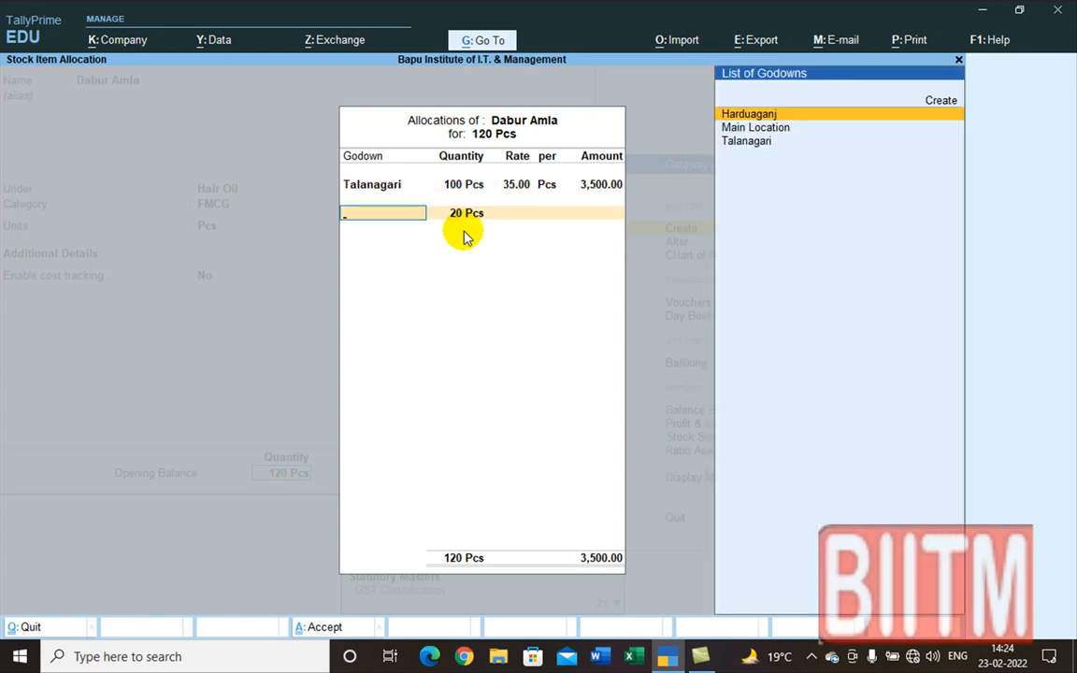
key("Return")
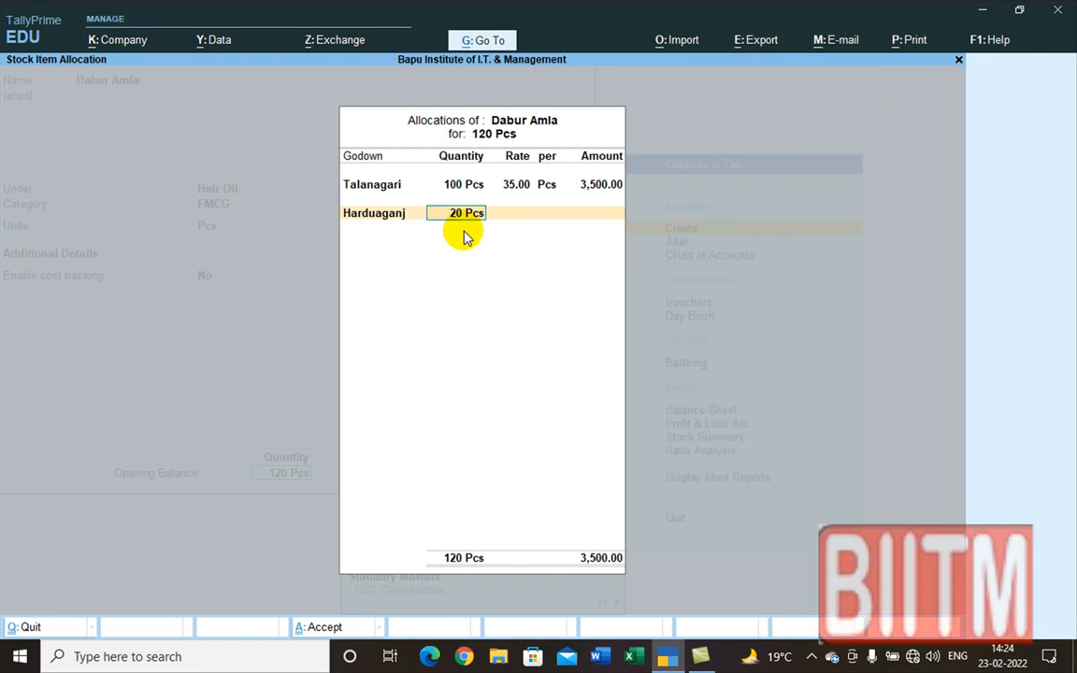
key("BackSpace")
key("BackSpace")
key("BackSpace")
key("BackSpace")
key("BackSpace")
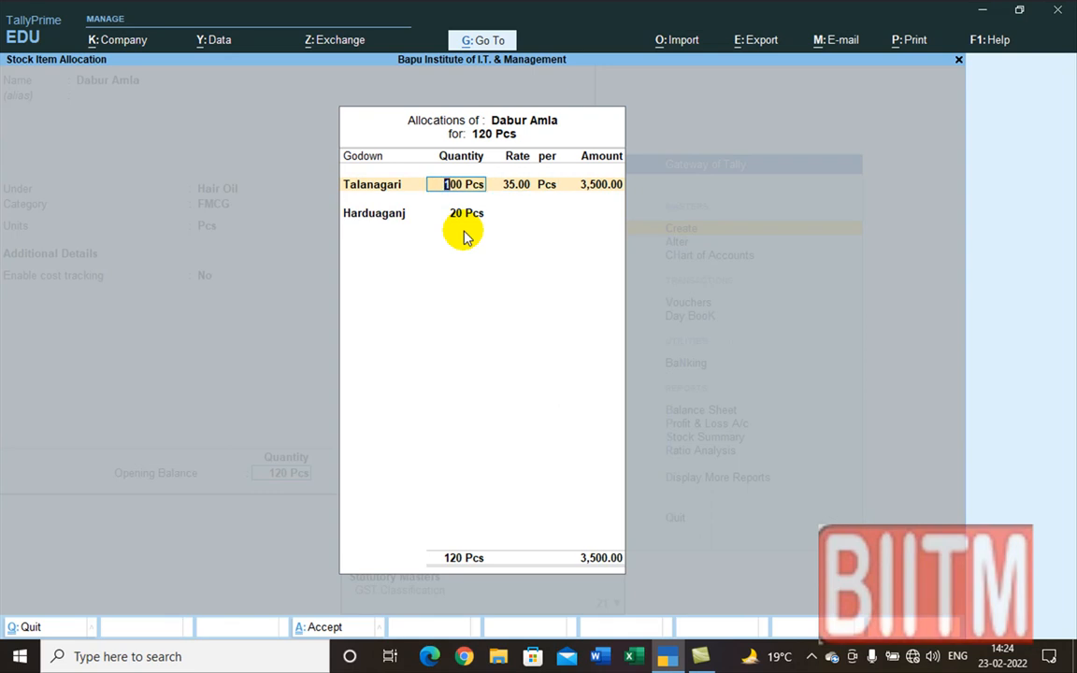
key("ctrl+a")
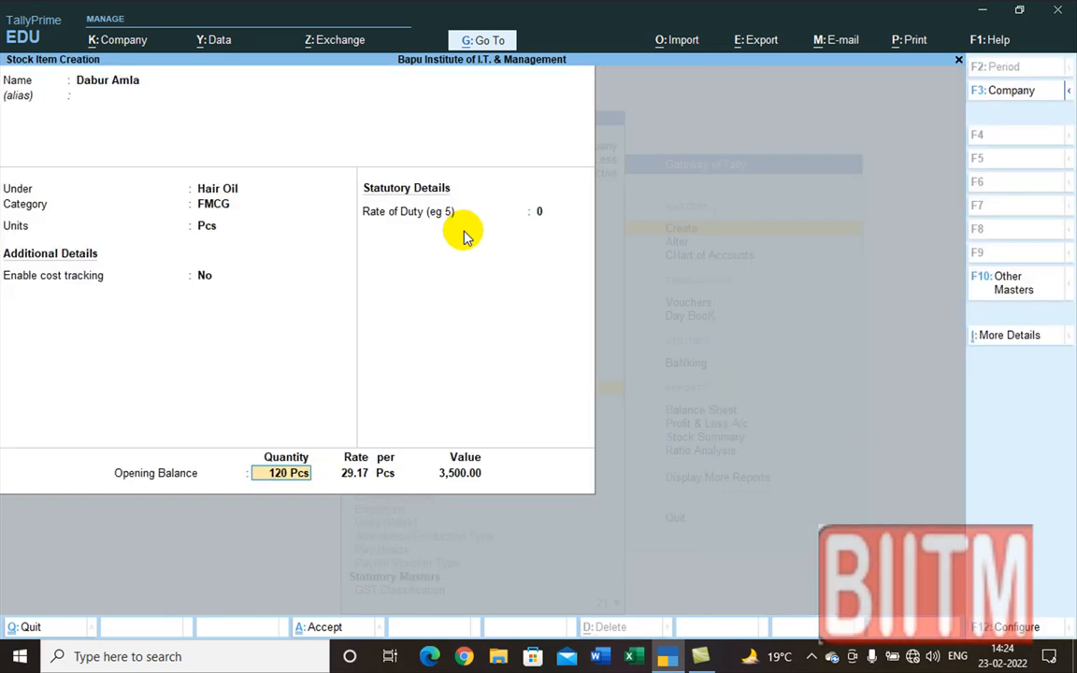
Step: Confirm 120 Pcs in Talanagari and save Dabur Amla at 4,200.00
key("Return")
key("Return")
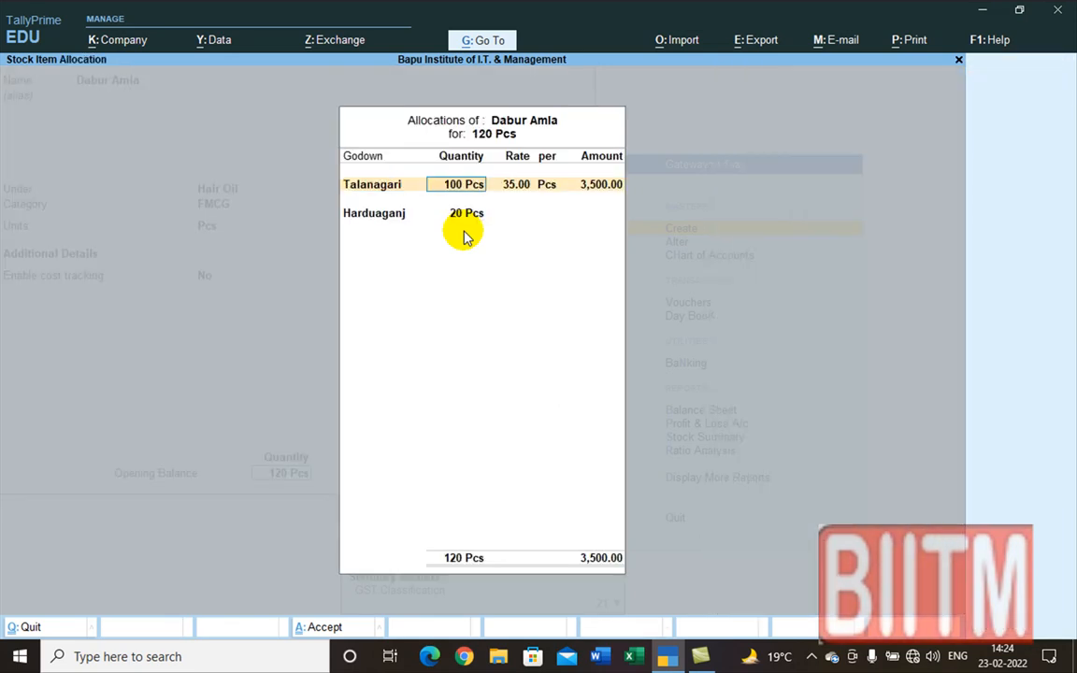
type("12")
type("0")
key("Return")
key("Return")
key("Return")
key("Return")
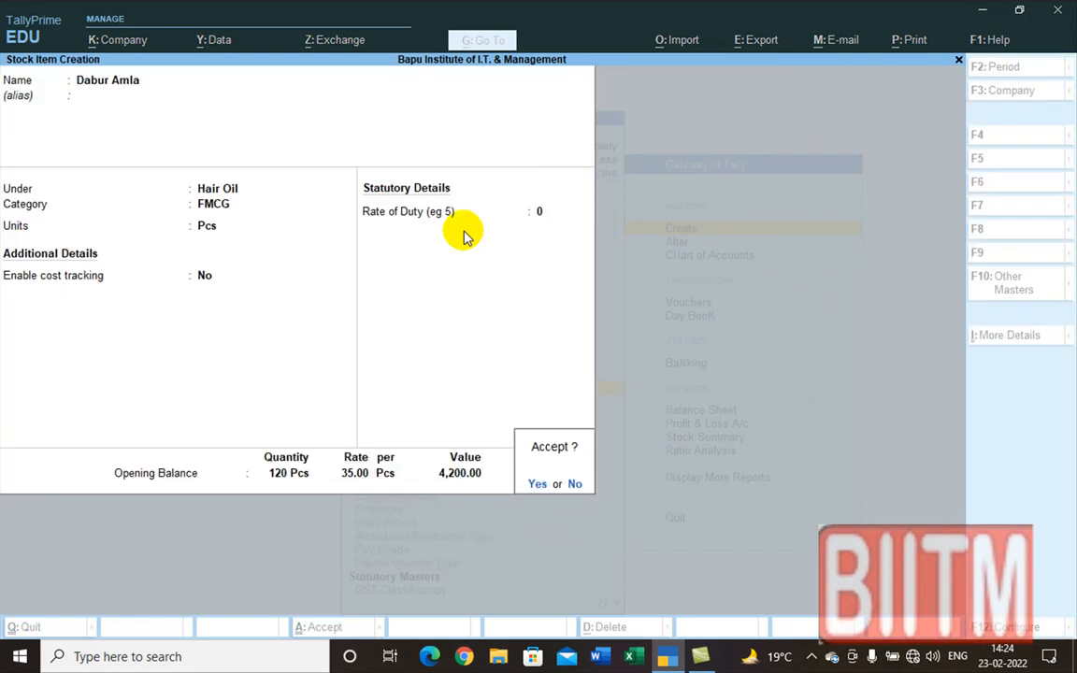
key("Return")
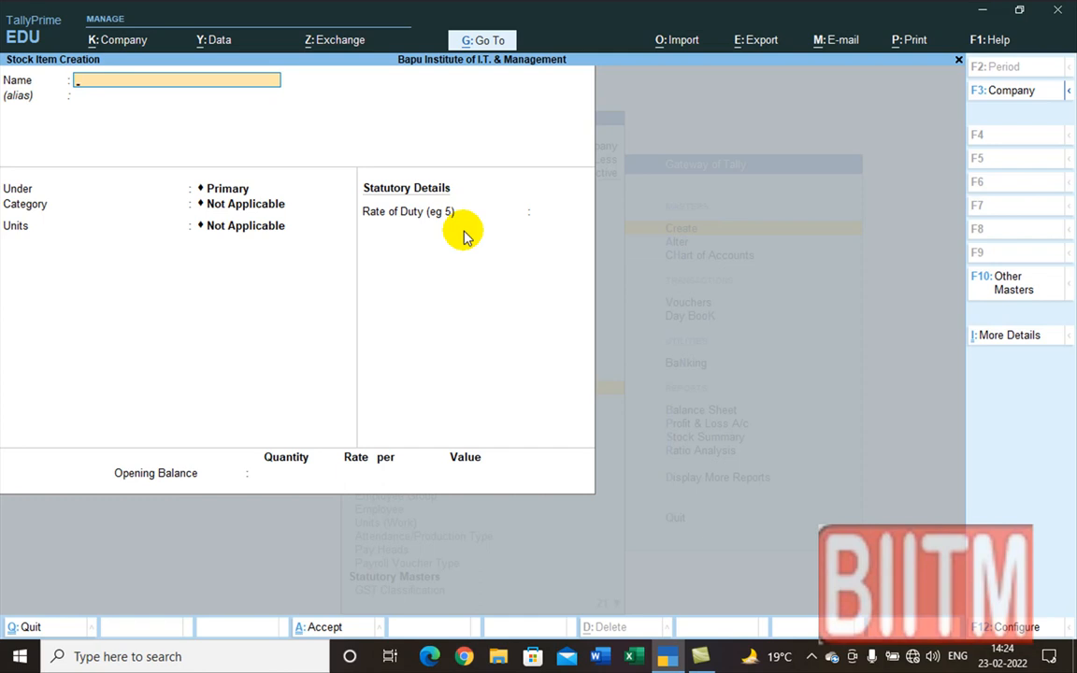
Step: Name the new stock item 'Arnica Oil 150 ML'
type("Arnica Oil 150 Ml")
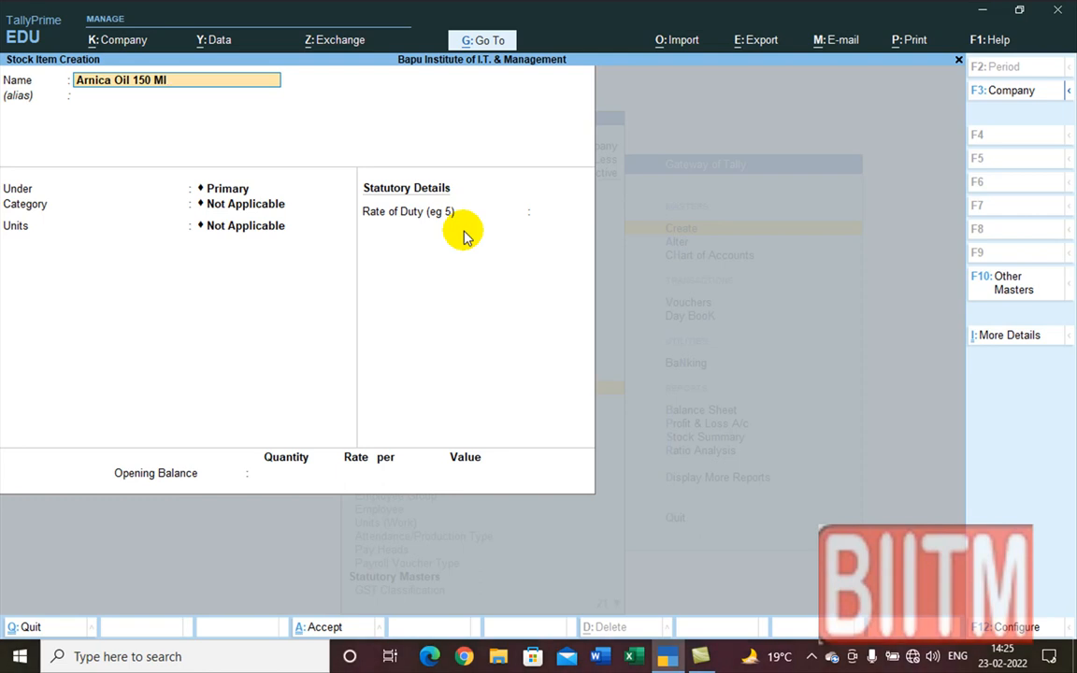
key("BackSpace")
type("L")
key("Return")
key("Return")
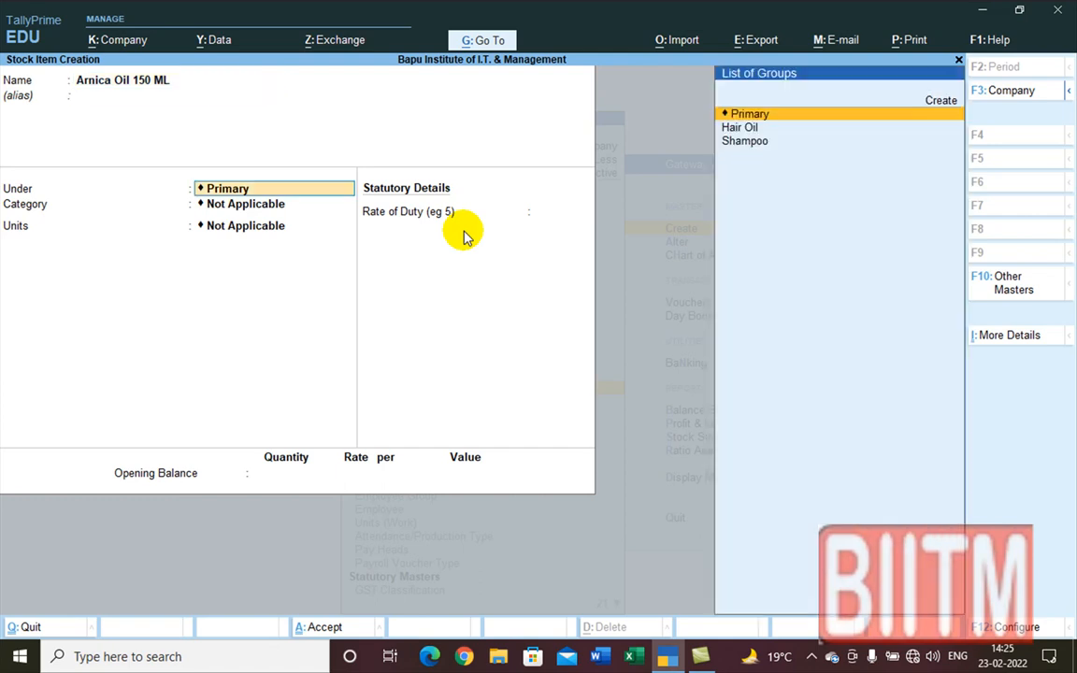
Step: Set group Hair Oil, category FMCG, unit Pcs, and an opening quantity of 40
key("Down")
key("Return")
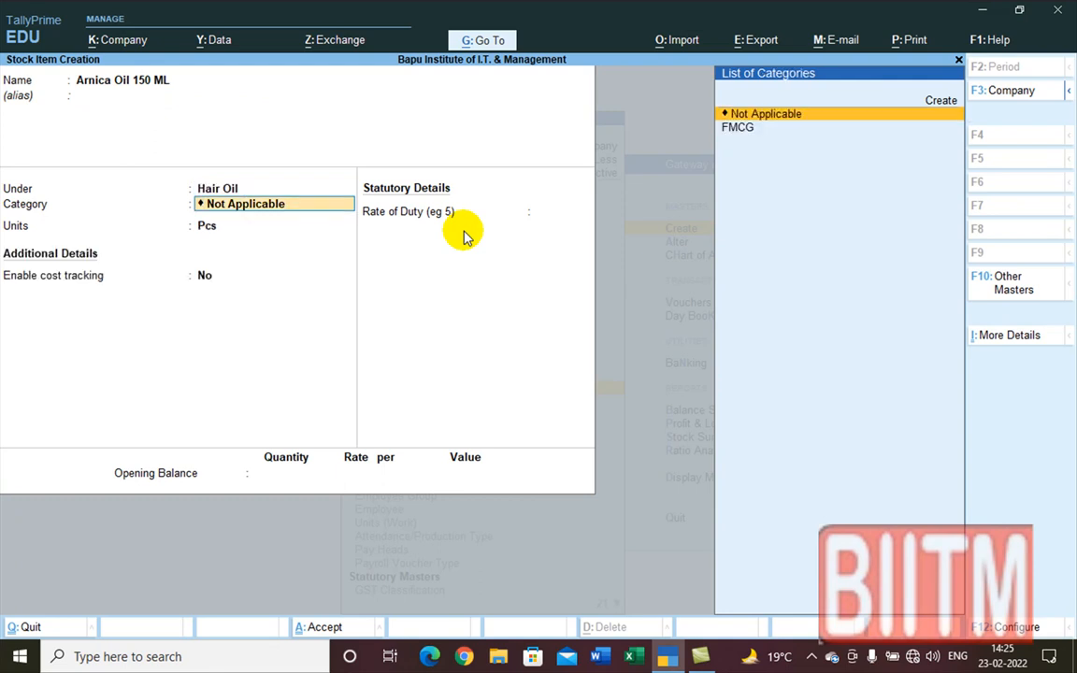
key("Down")
key("Return")
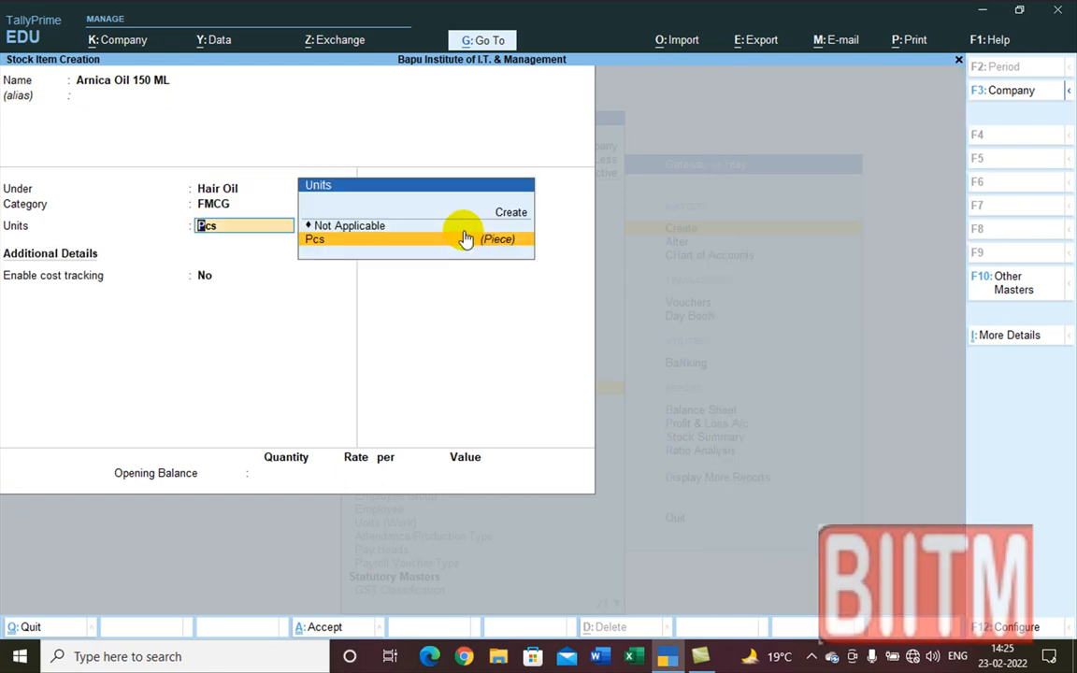
key("Return")
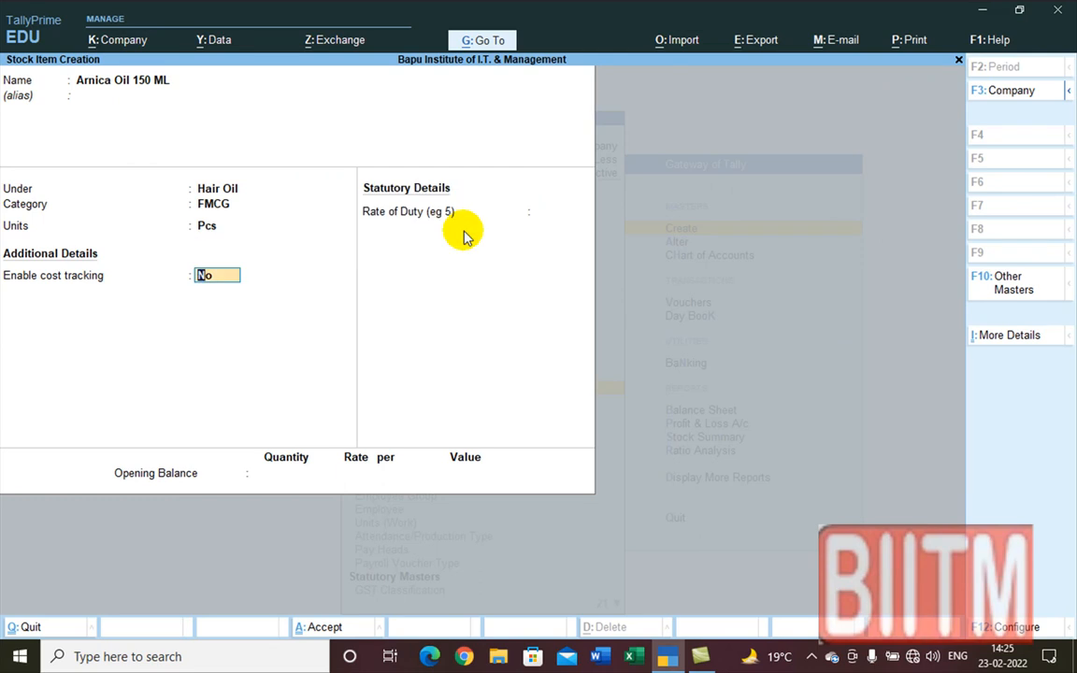
key("Return")
key("Return")
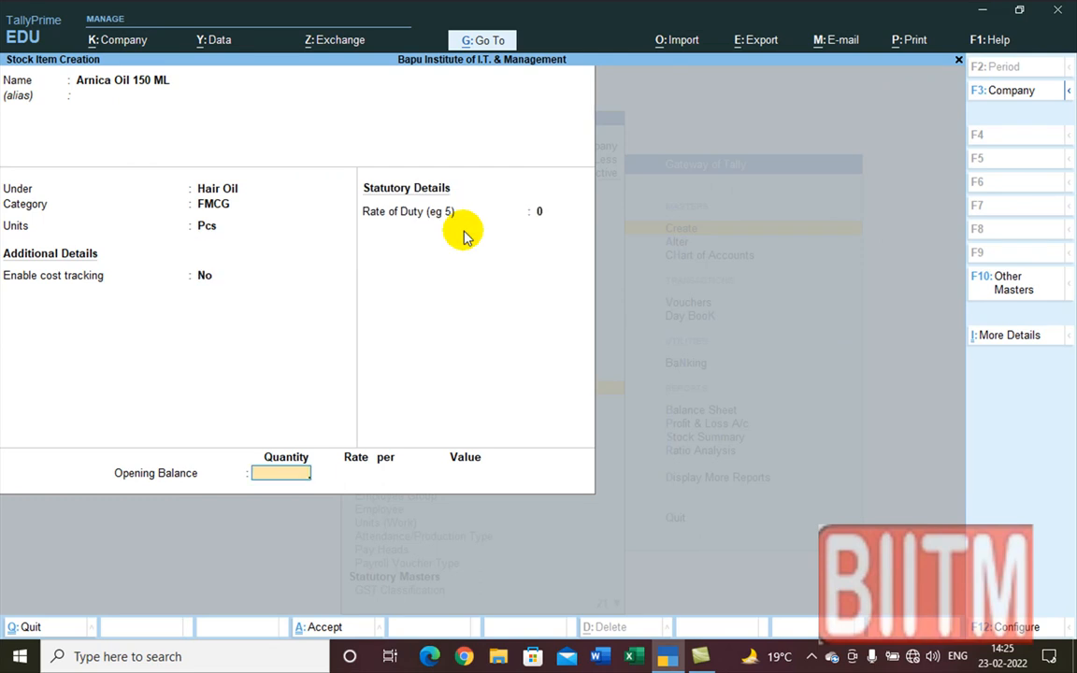
key("Return")
key("n")
type("40 Pcs")
key("Return")
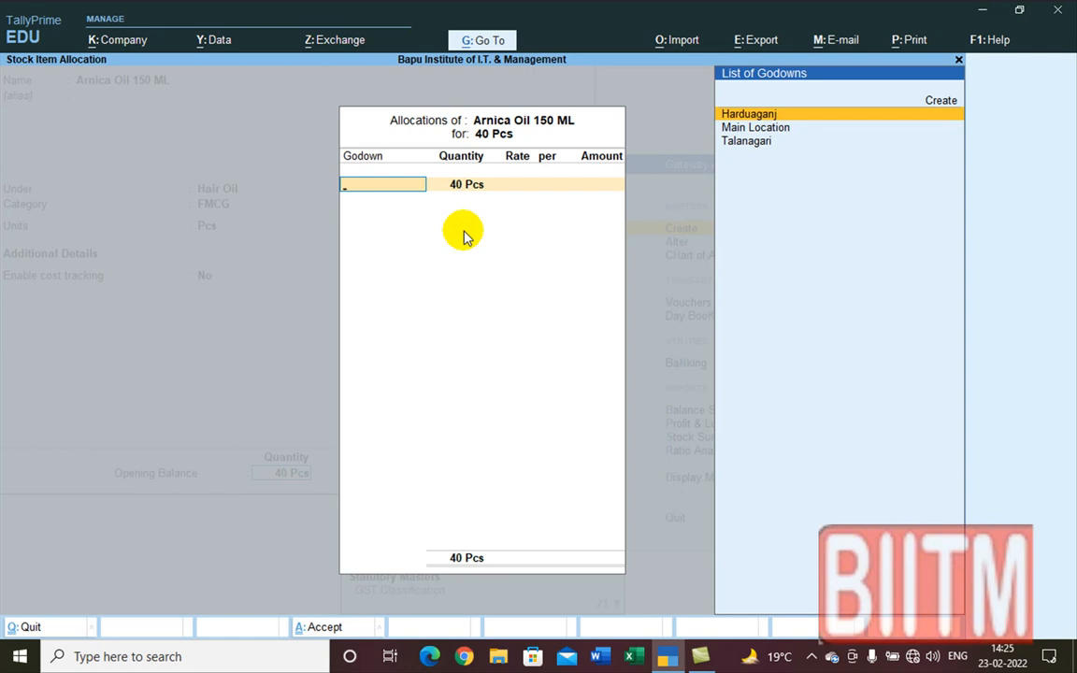
Step: Allocate the 40 Pcs to Talanagari at a rate of 54, totalling 2,160.00
key("Down")
key("Down")
key("Return")
key("Return")
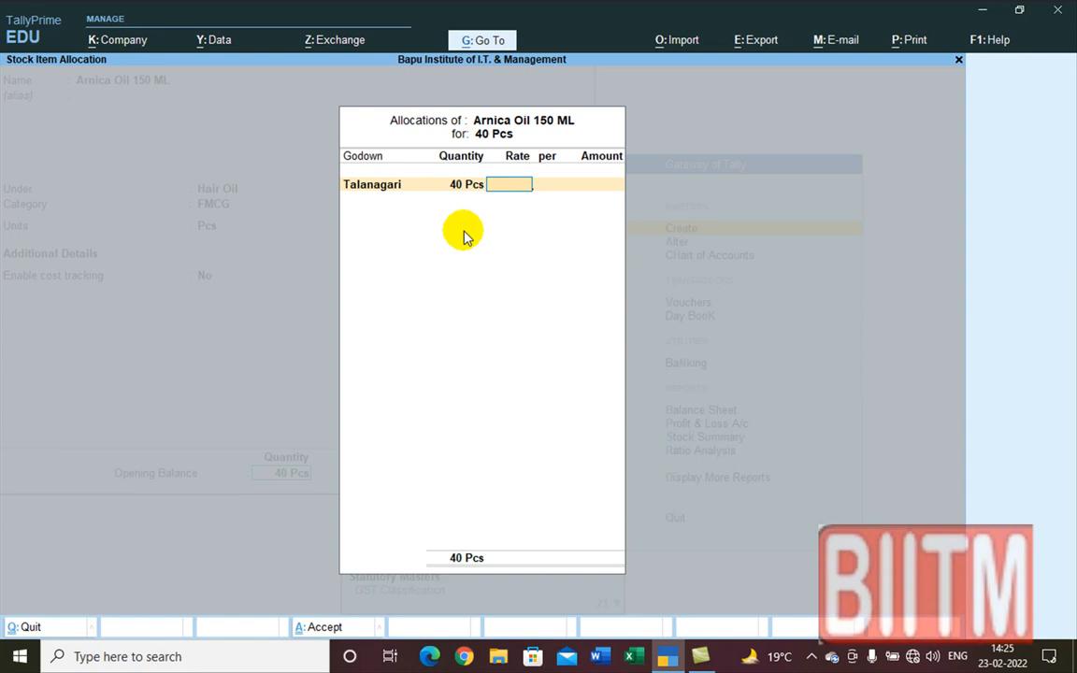
type("54")
key("Return")
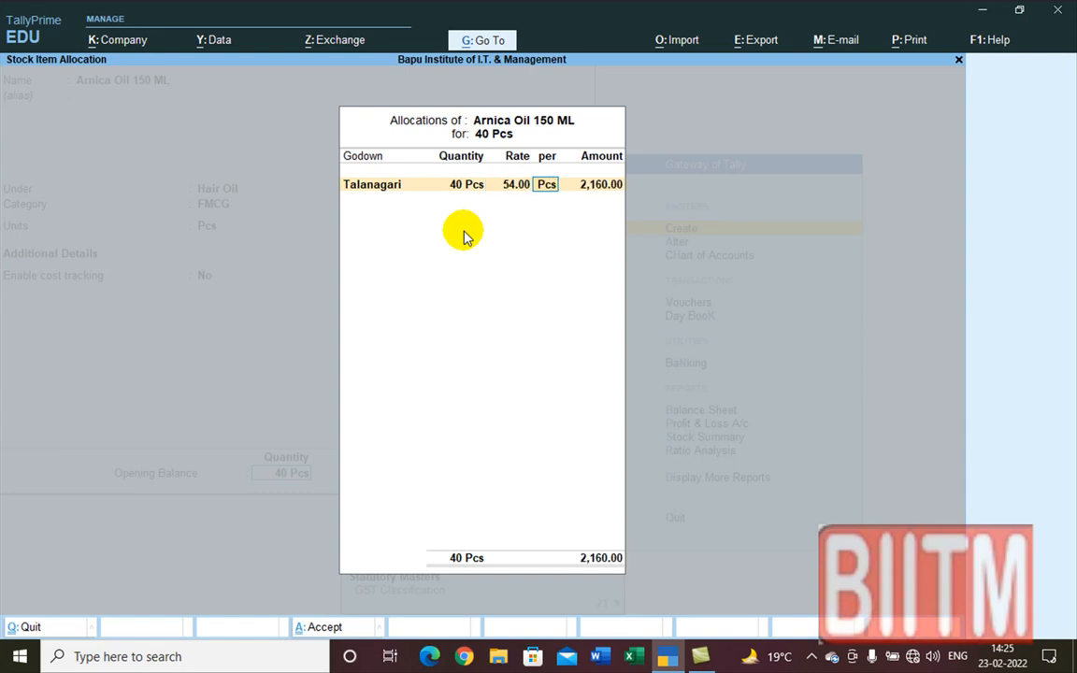
key("Return")
key("Return")
key("Return")
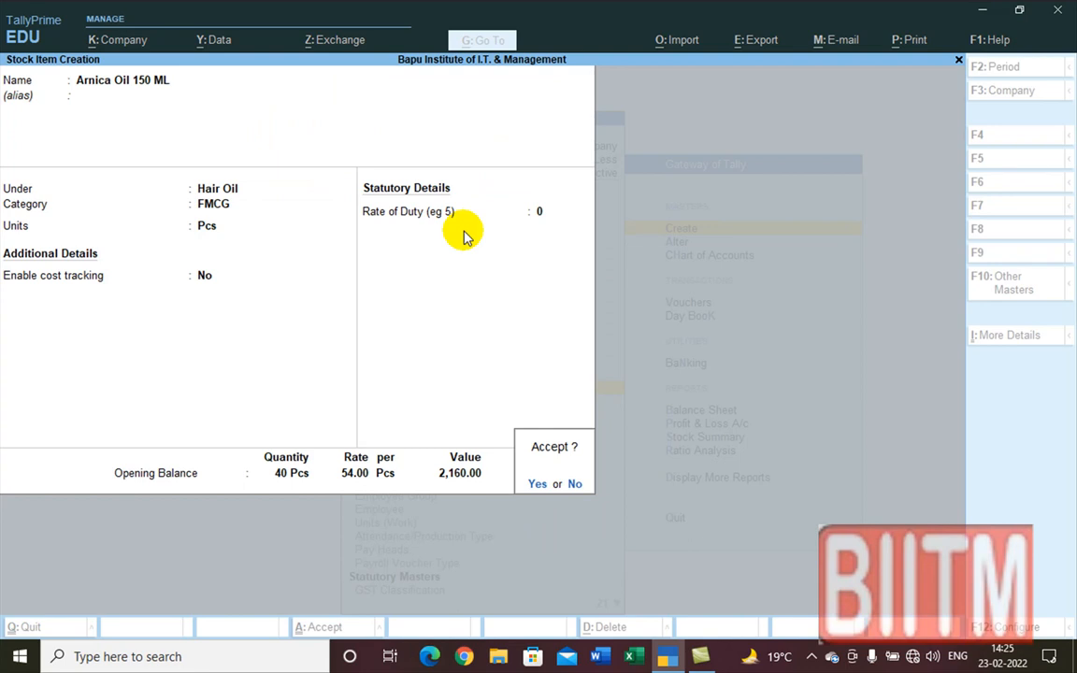
key("Return")
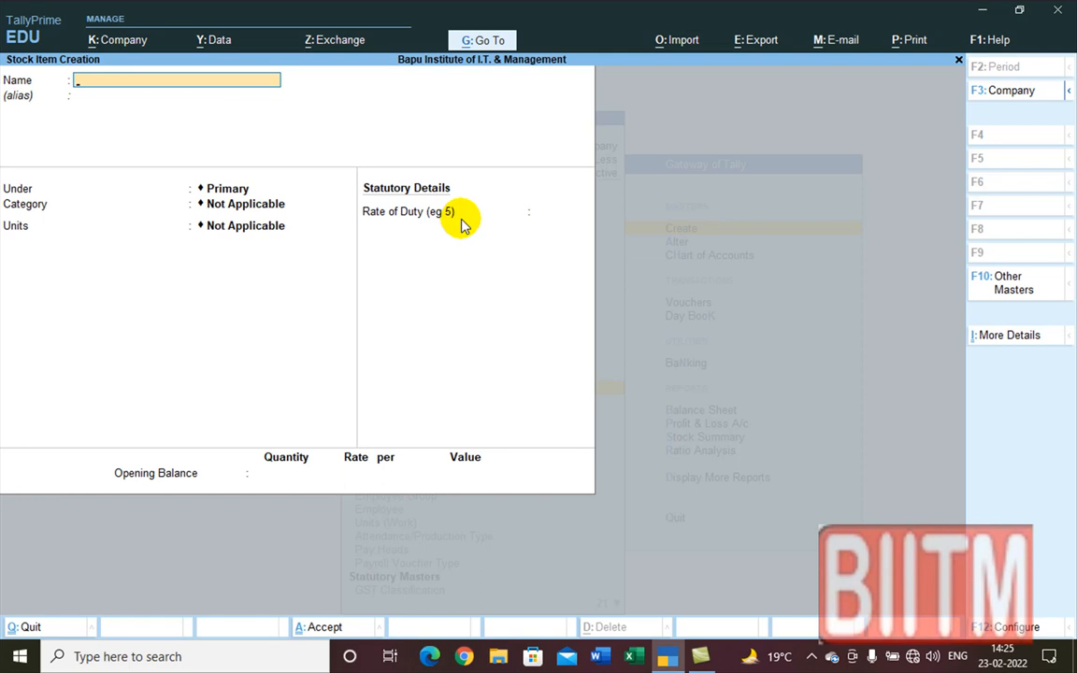
Step: Name the new stock item 'Paracute Coconut Oil 100 ML', correcting typos
type("P")
type("ara")
type("cute")
type(" Na")
type("rl")
key("BackSpace")
key("BackSpace")
key("BackSpace")
key("BackSpace")
type("Coco")
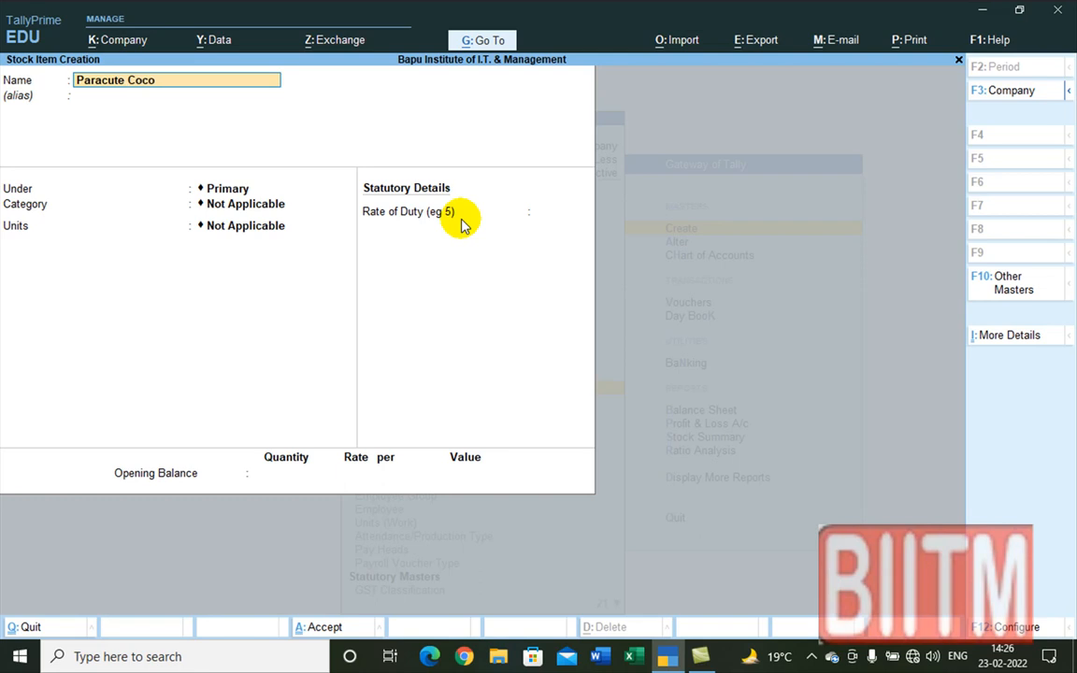
type("nut Oil 100 ML")
key("BackSpace")
key("Return")
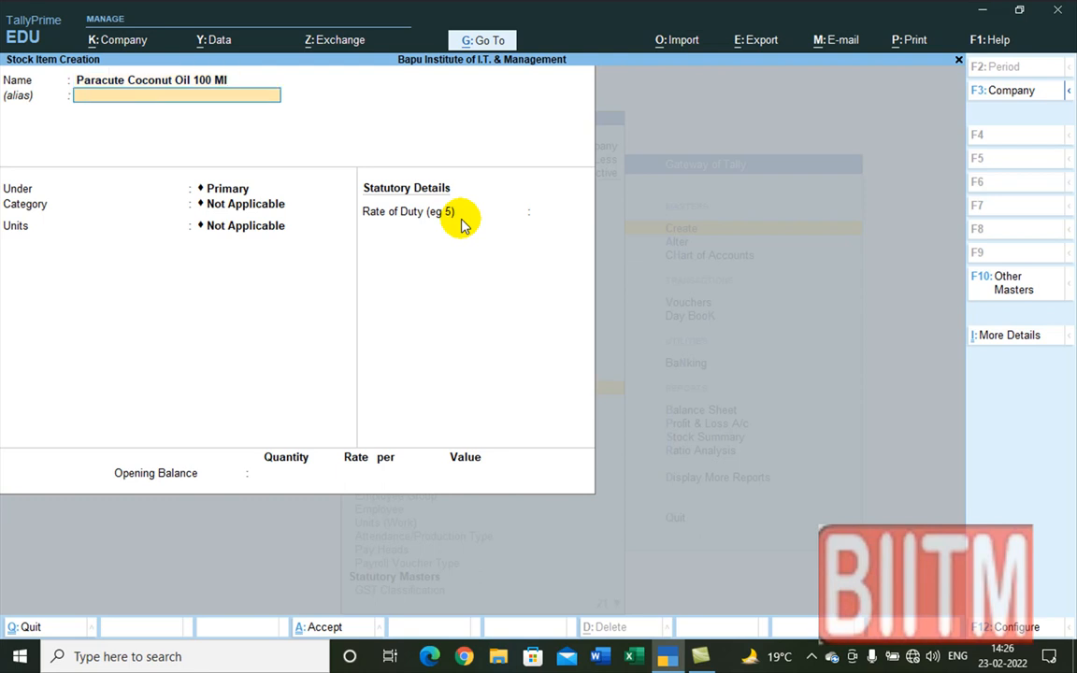
key("BackSpace")
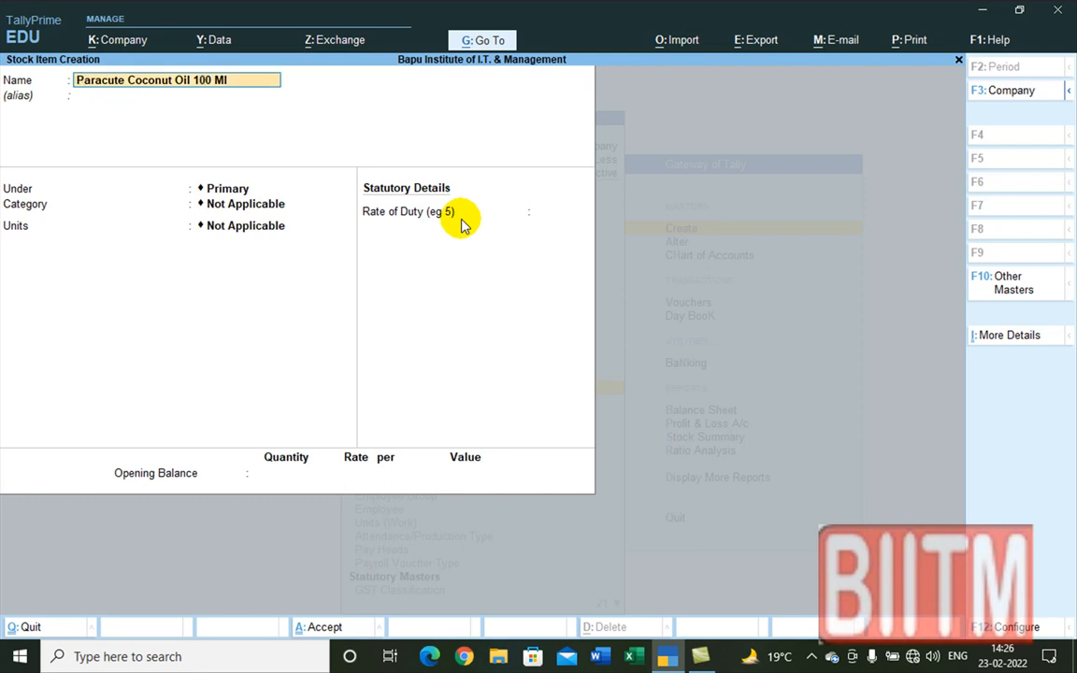
key("BackSpace")
type("L")
key("Return")
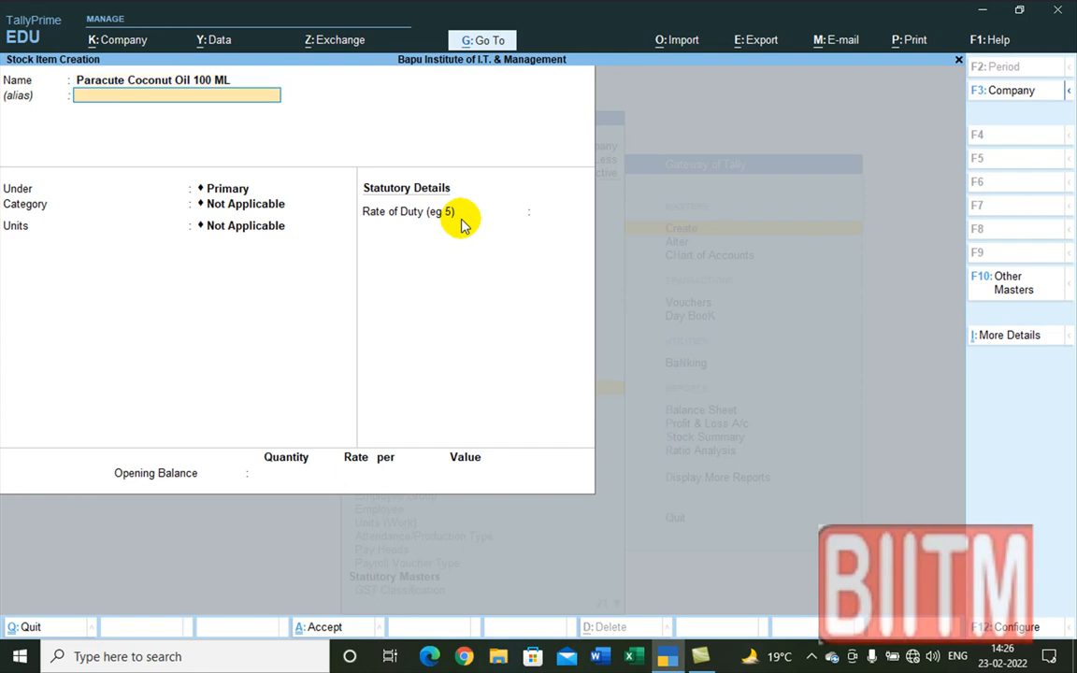
Step: Set group Hair Oil, category FMCG, unit Pcs, and an opening quantity of 95
key("Return")
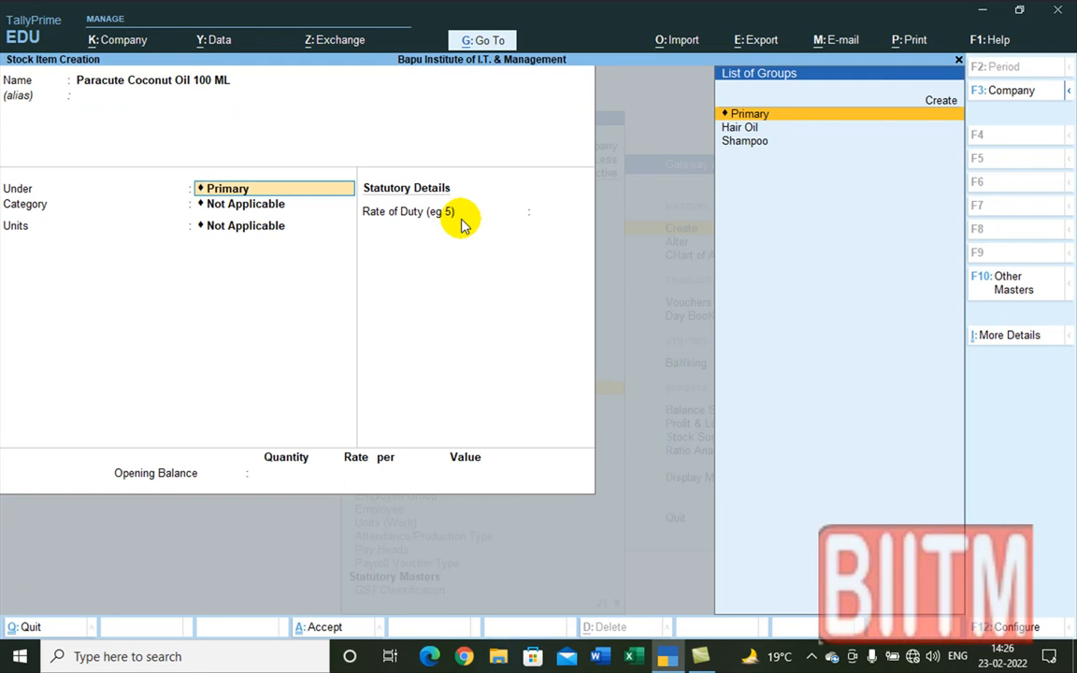
key("Down")
key("Return")
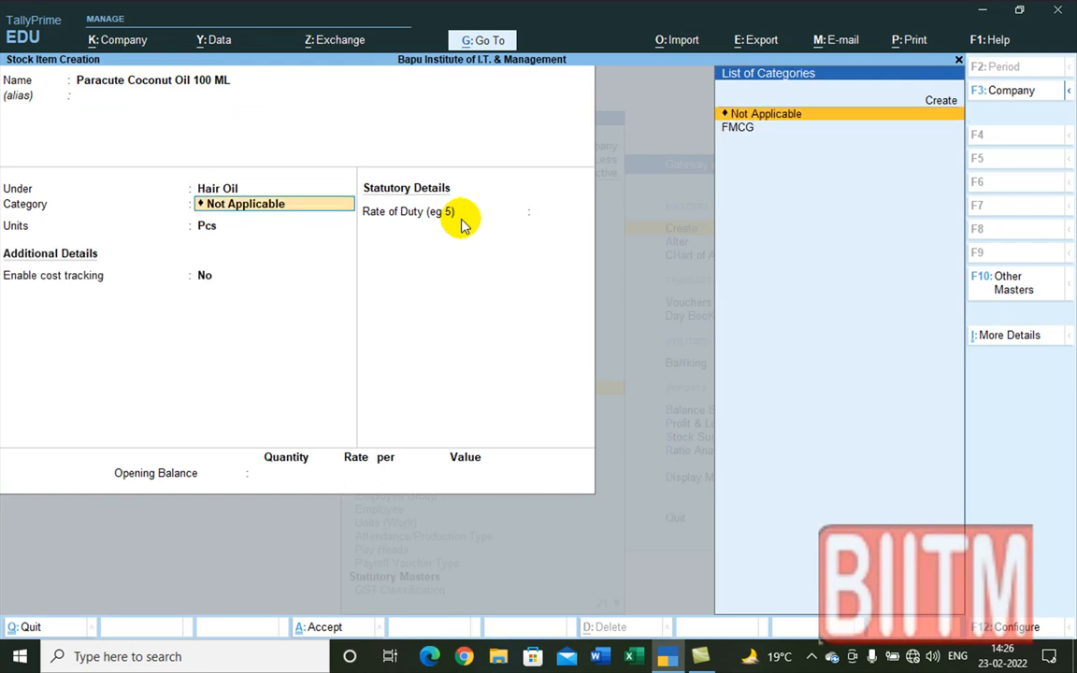
key("Down")
key("Return")
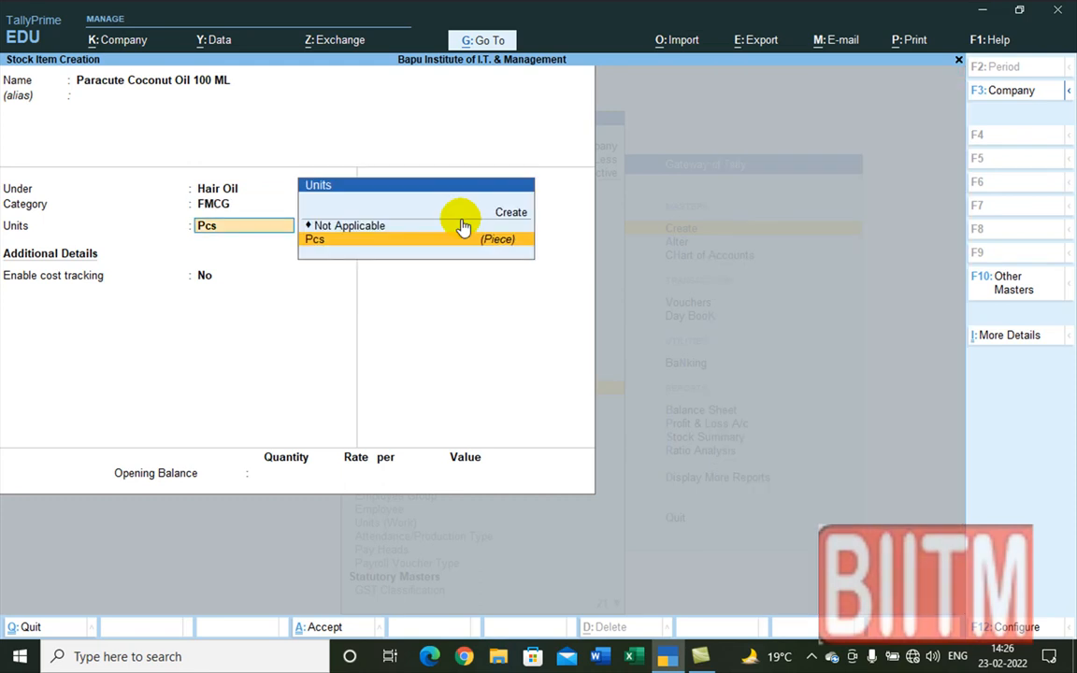
key("Return")
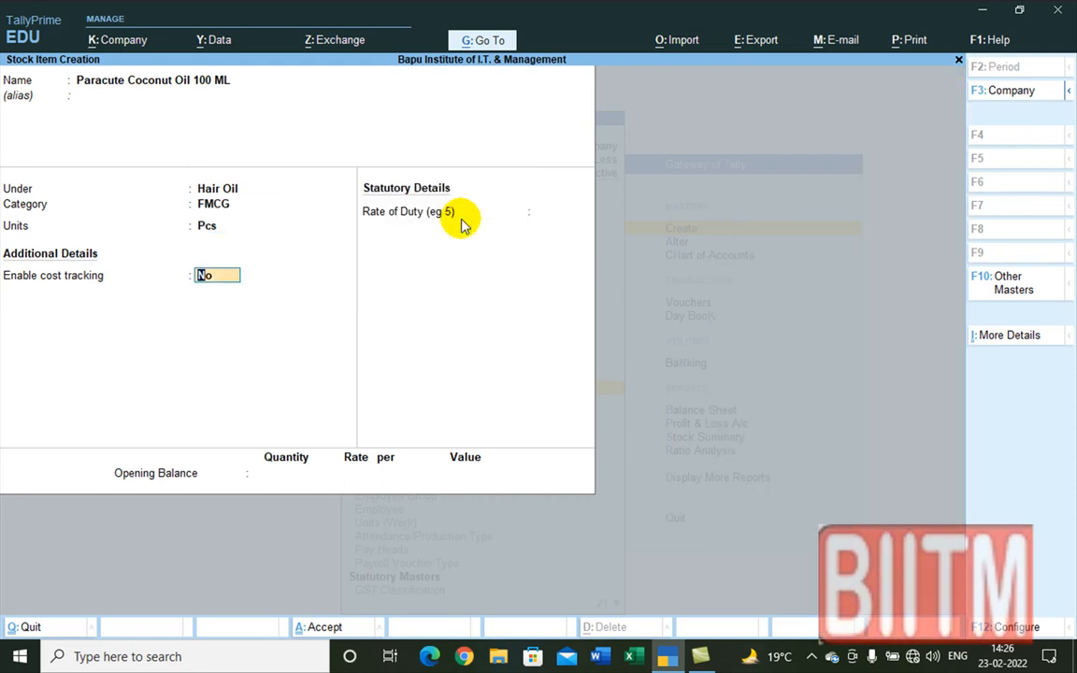
key("Return")
key("Return")
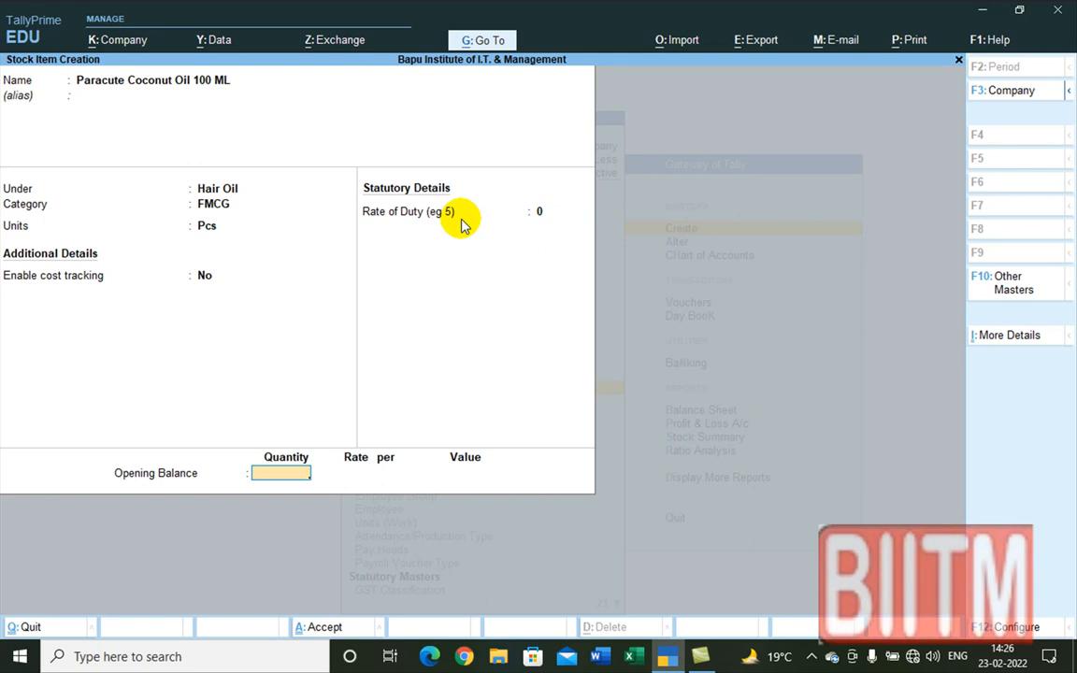
type("95")
key("Return")
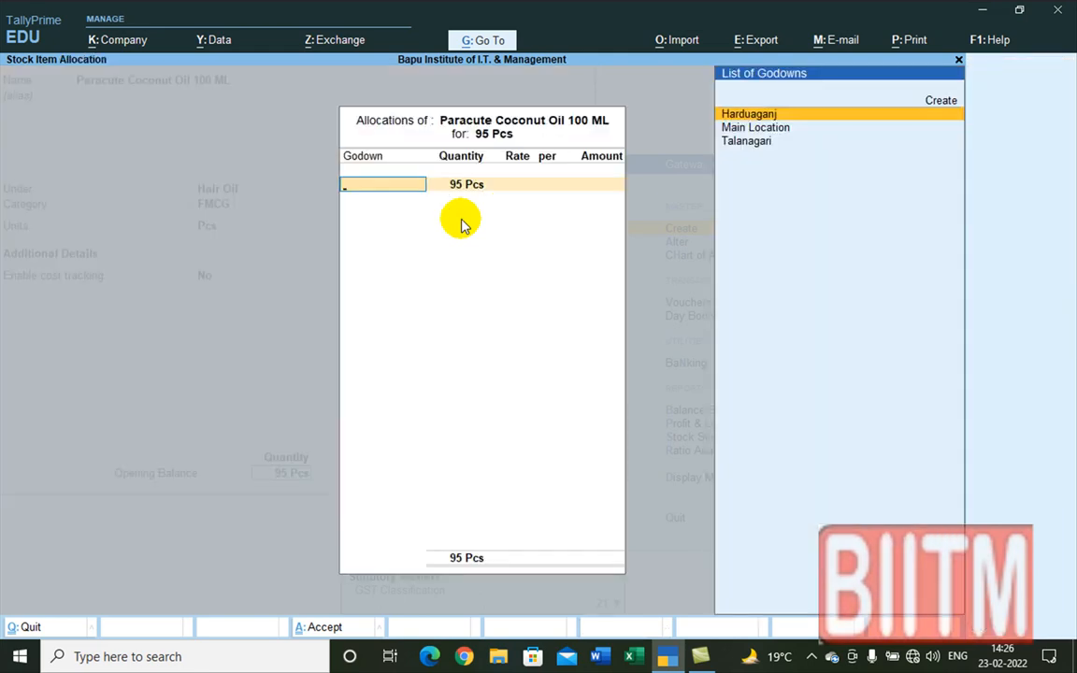
Step: Allocate Paracute Coconut Oil's 95 Pcs to Talanagari at rate 40.00, giving 3,800.00
key("Down")
key("Down")
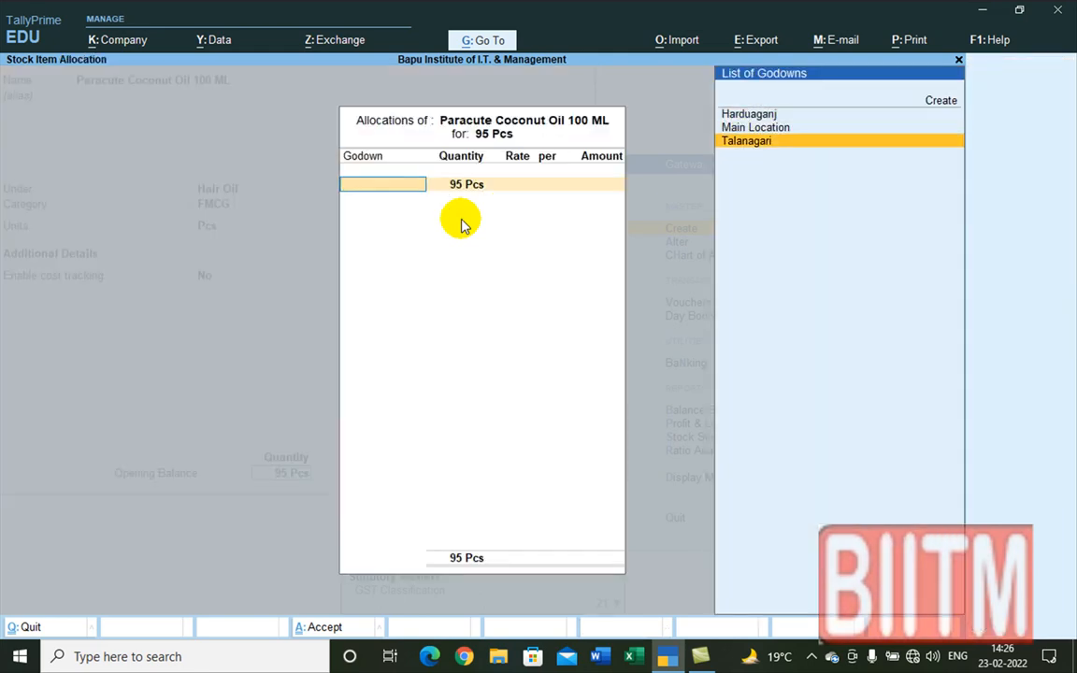
key("Return")
key("Return")
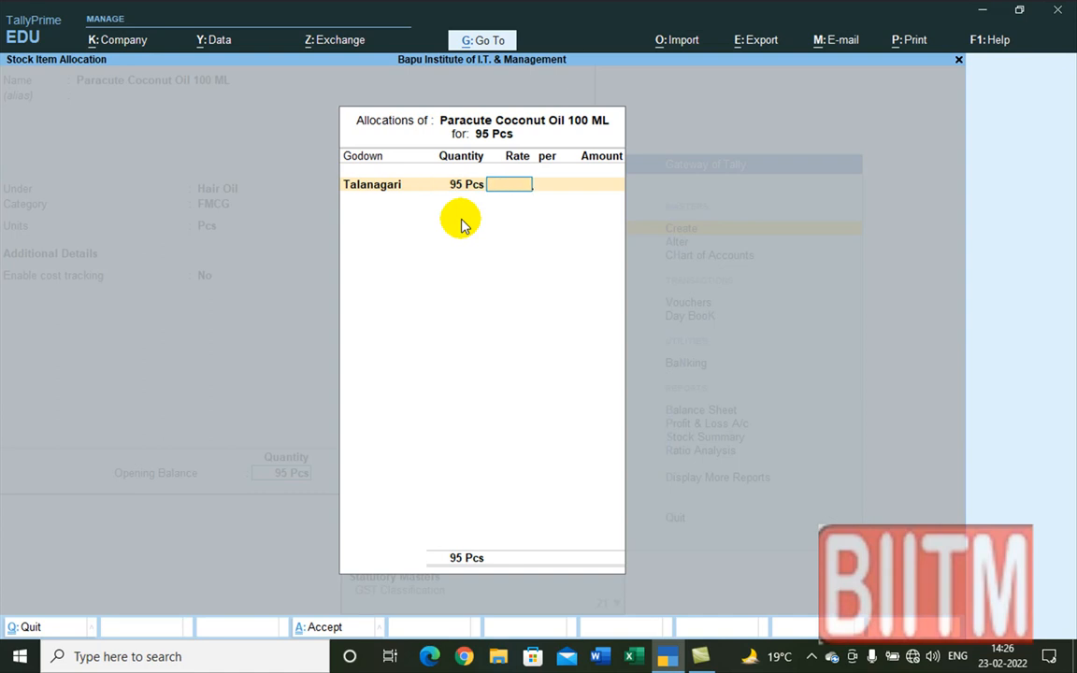
type("40")
key("Return")
key("Return")
key("Return")
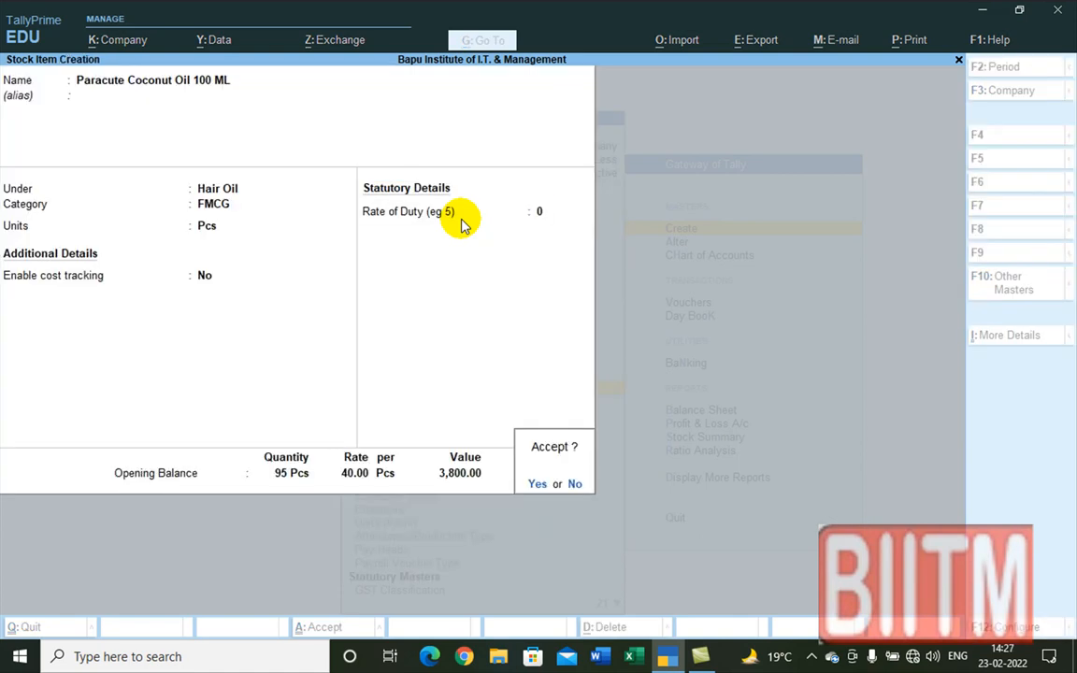
key("Return")
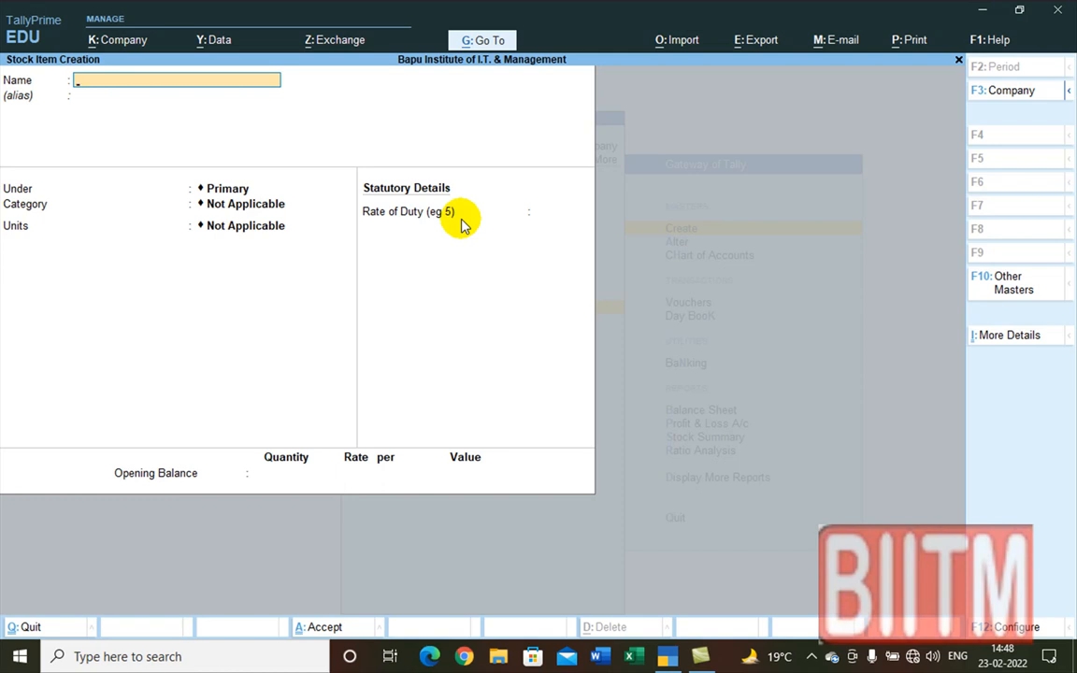
Step: Name the new stock item 'Head & Solders'
type("H")
type("e")
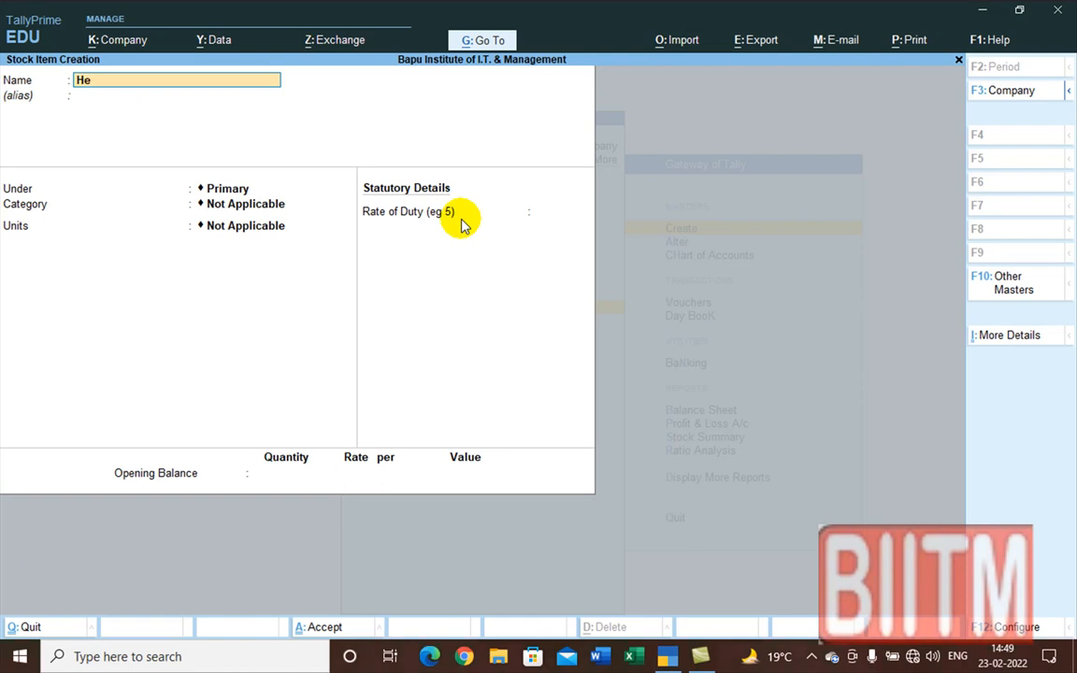
type("AD")
key("BackSpace")
key("BackSpace")
key("BackSpace")
type("EA")
key("BackSpace")
key("BackSpace")
type("ead")
type(" and")
key("BackSpace")
key("BackSpace")
key("BackSpace")
key("BackSpace")
type("$")
key("BackSpace")
key("BackSpace")
type("& Solders")
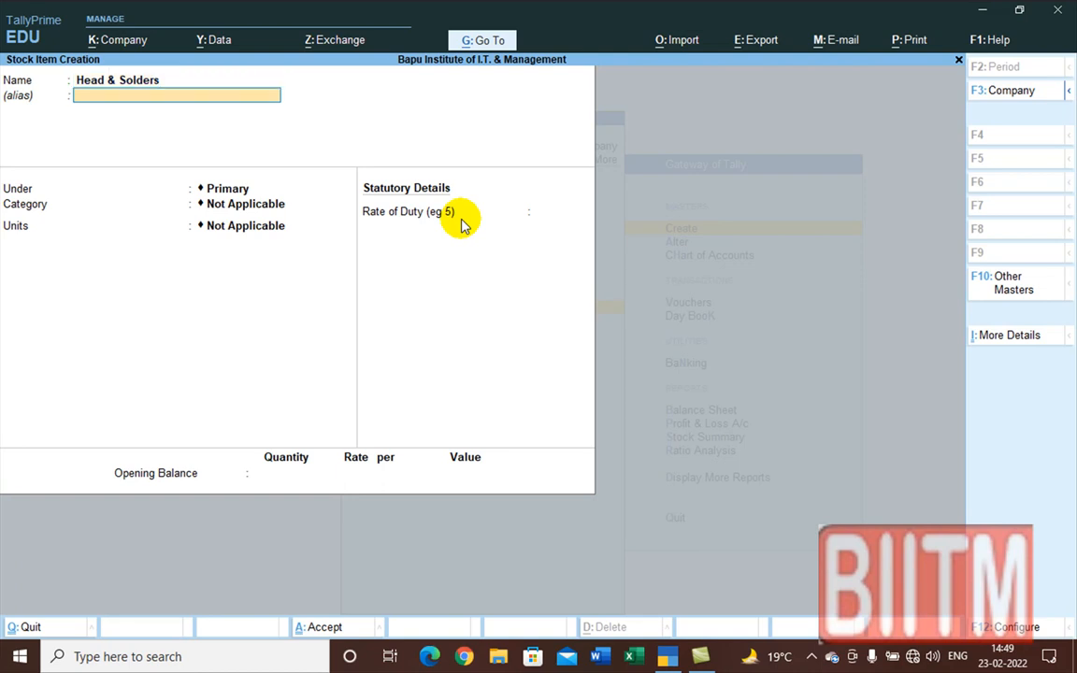
key("Return")
Step: Set group Shampoo, category FMCG, unit Pcs and an opening quantity of 87
key("Down")
key("Down")
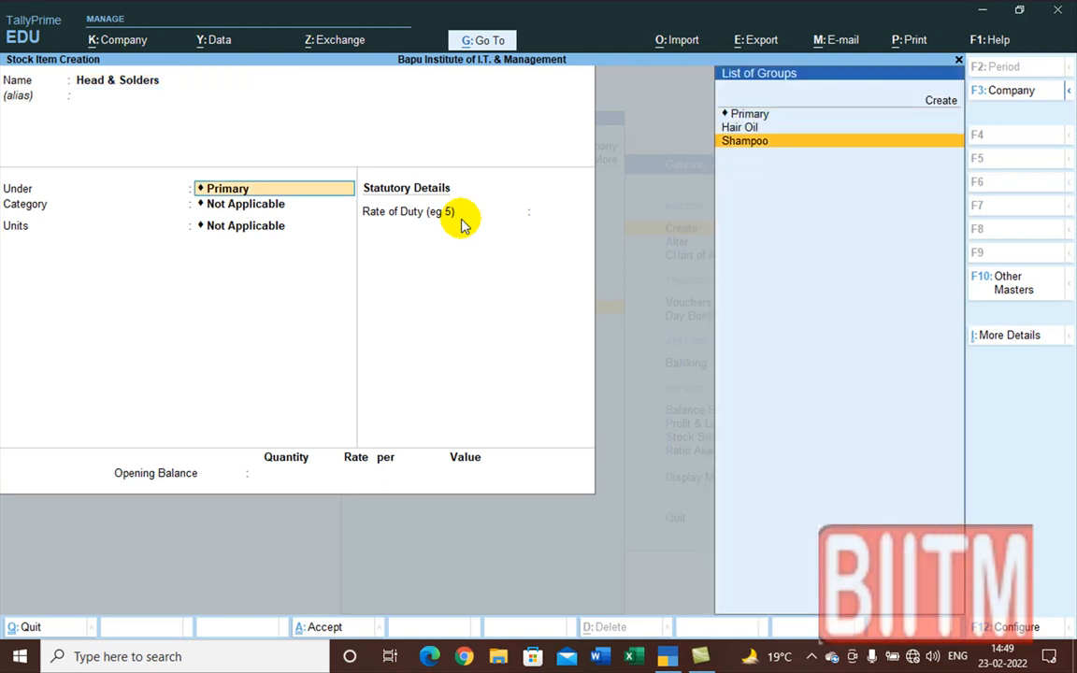
key("Return")
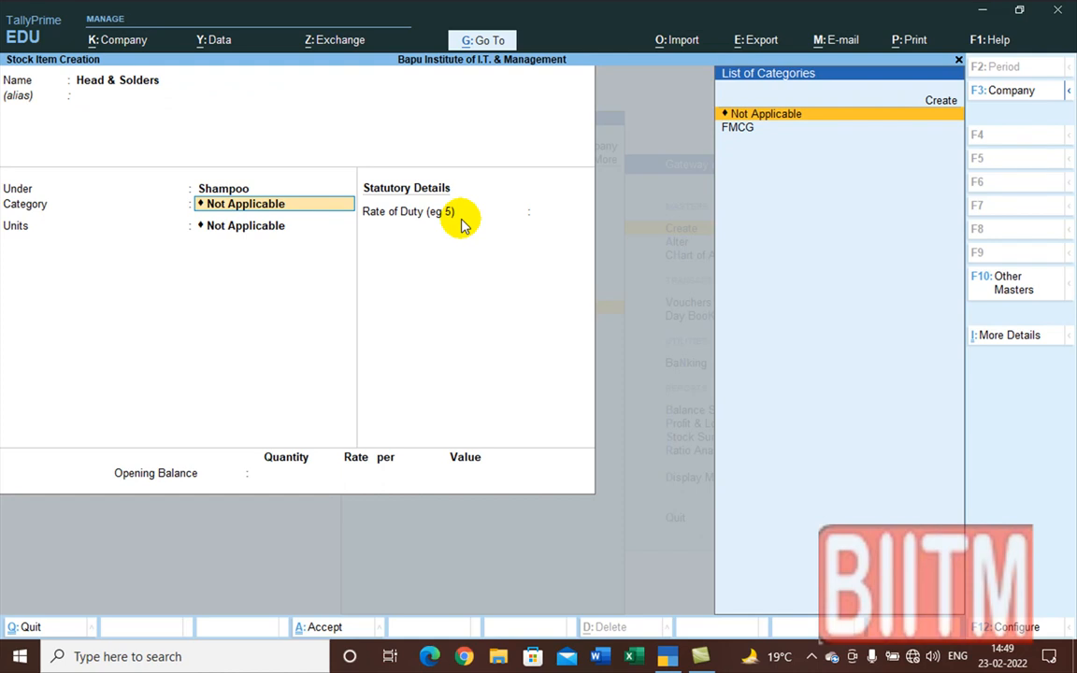
key("Down")
key("Return")
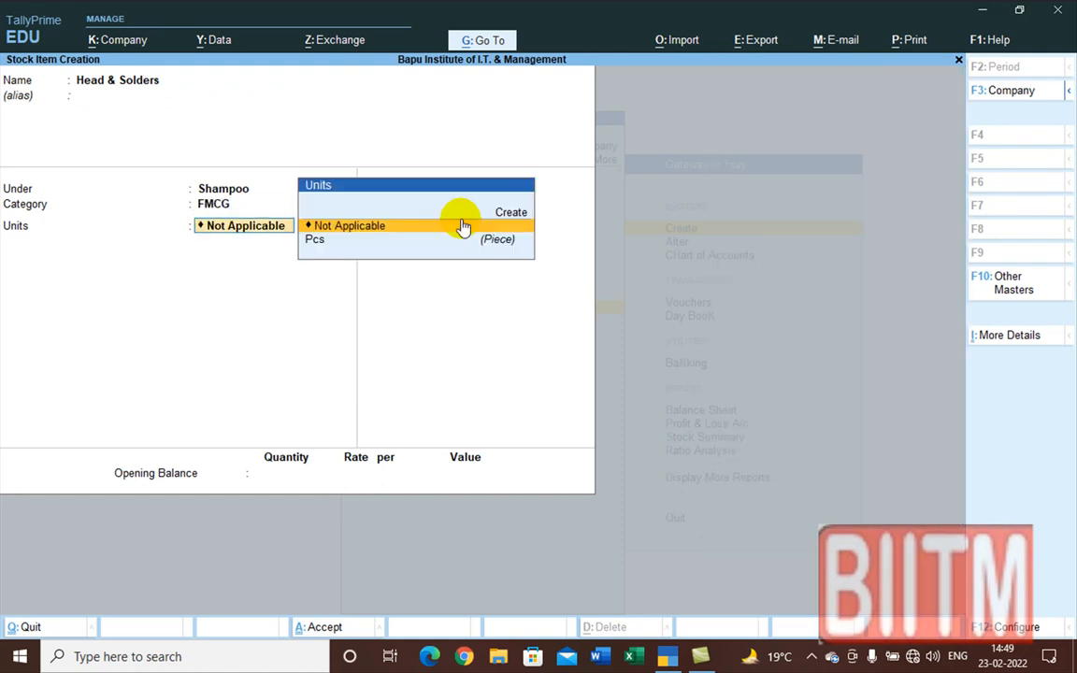
key("Down")
key("Return")
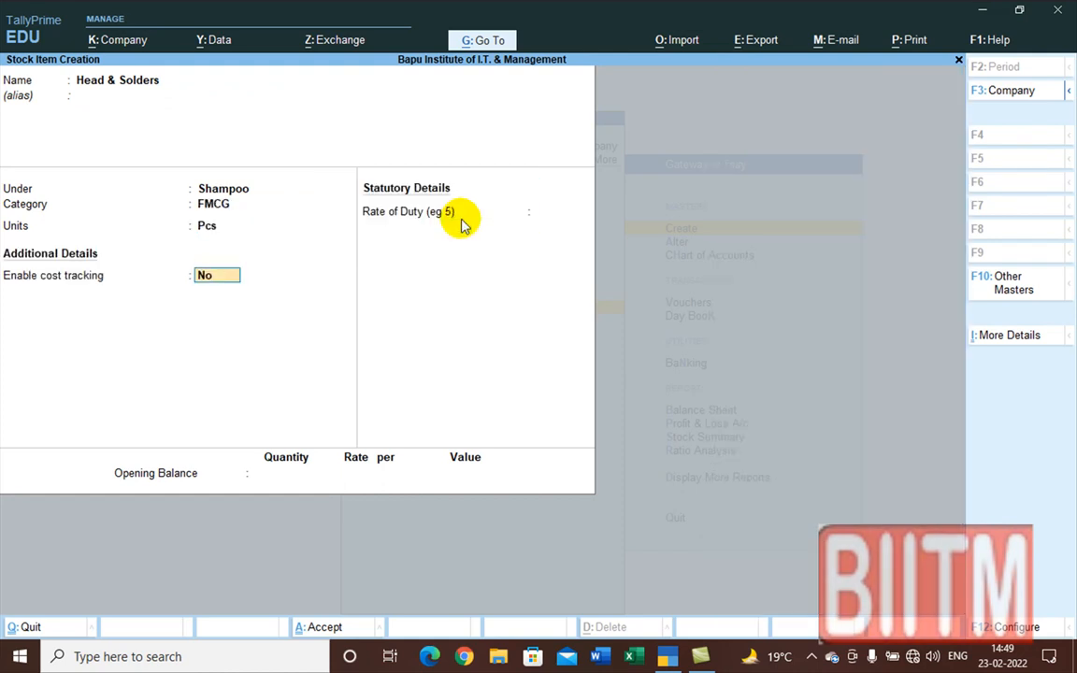
key("Return")
key("Return")
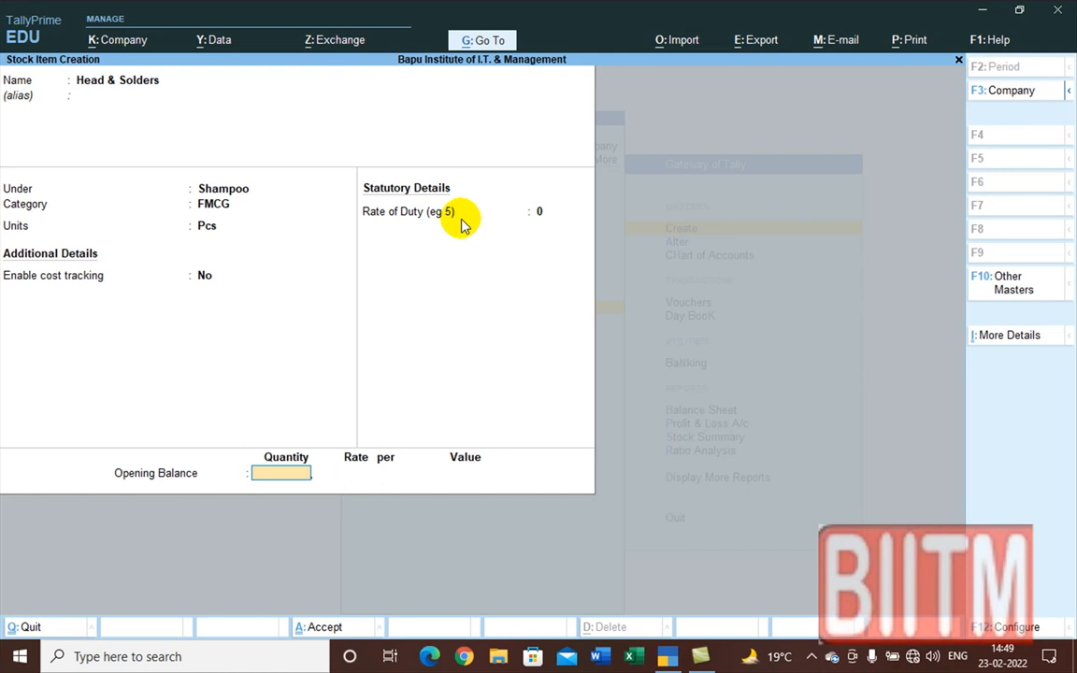
type("87")
key("Return")
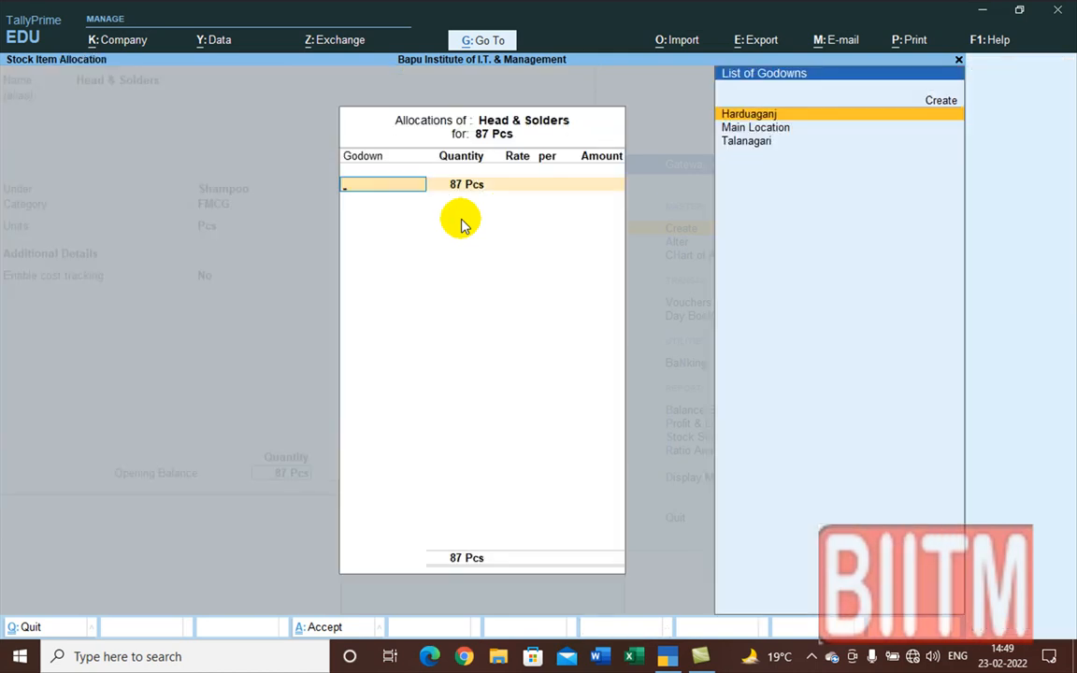
Step: Allocate Head & Solders' 87 Pcs to Talanagari at 4,640 (4,03,680.00) and save the item
key("Down")
key("Down")
key("Return")
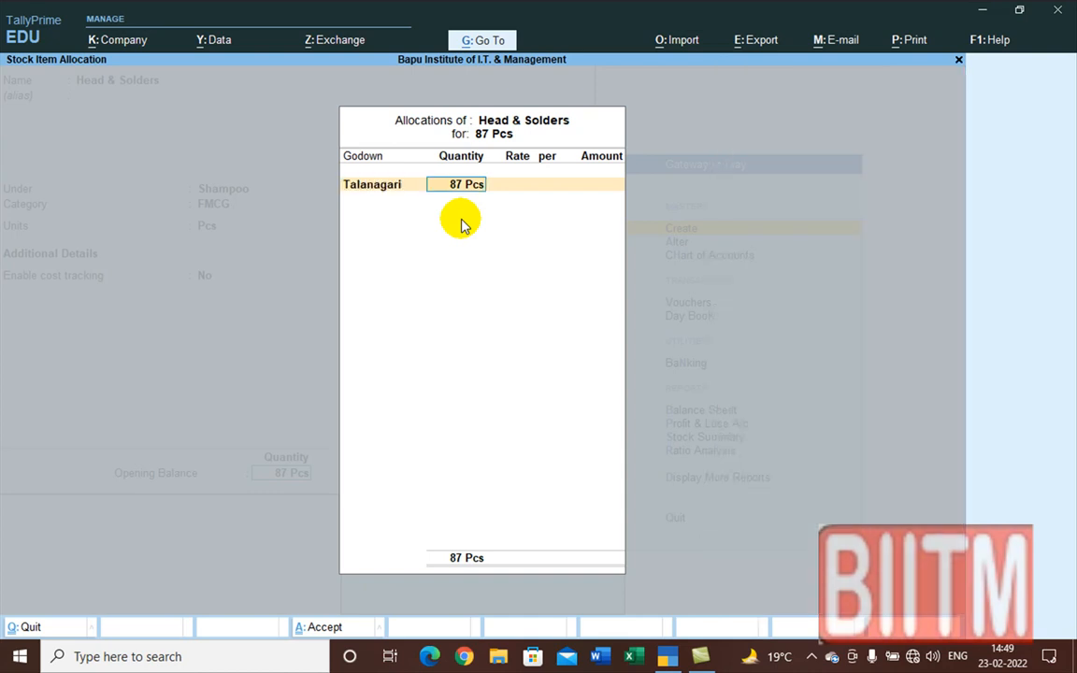
key("Return")
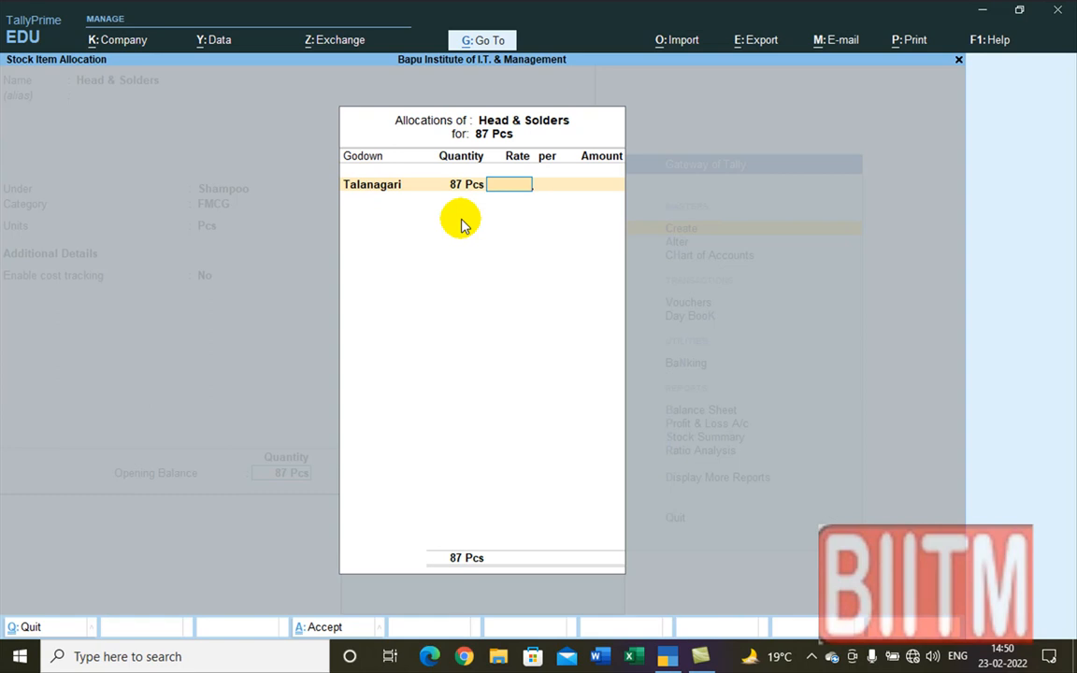
type("4")
type("640")
key("Return")
key("Return")
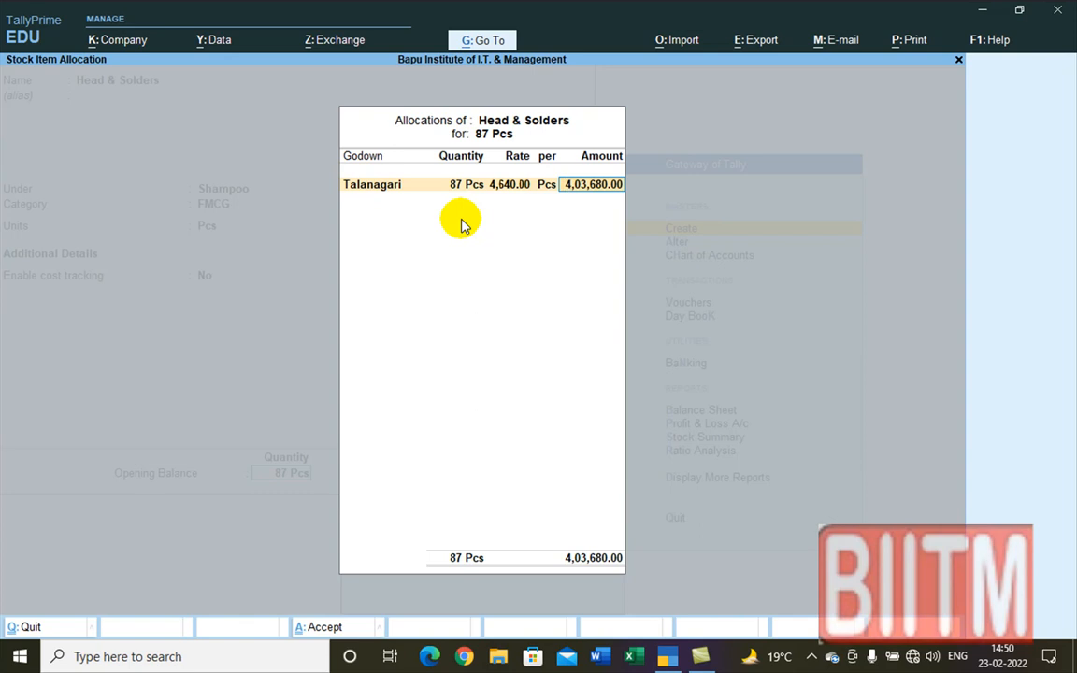
key("Return")
key("Return")
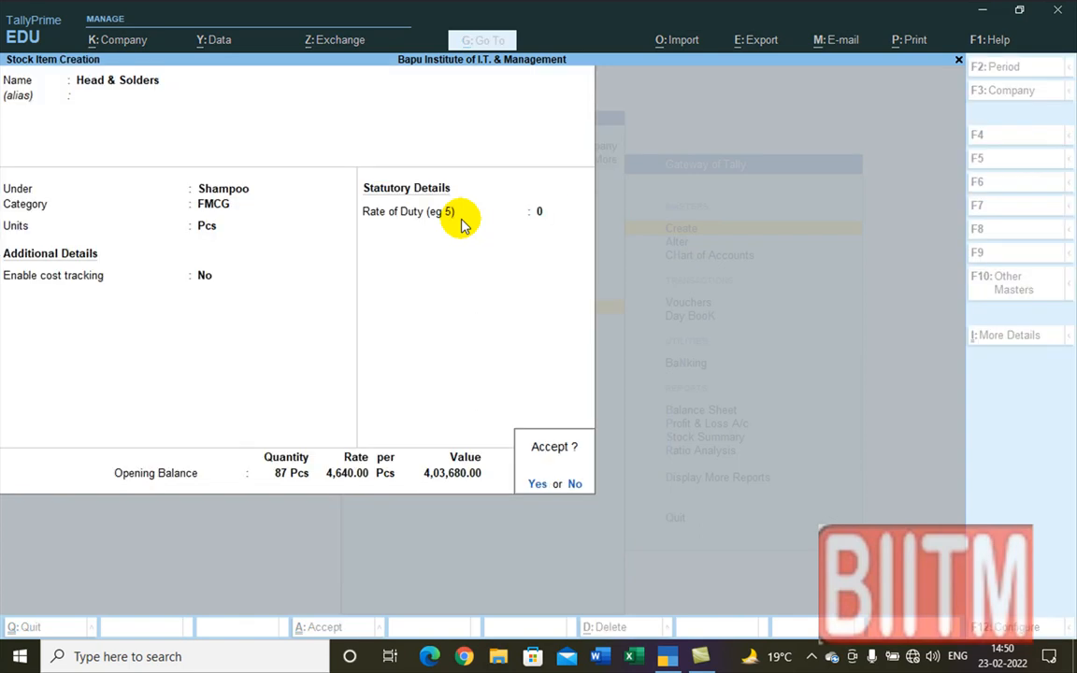
key("Return")
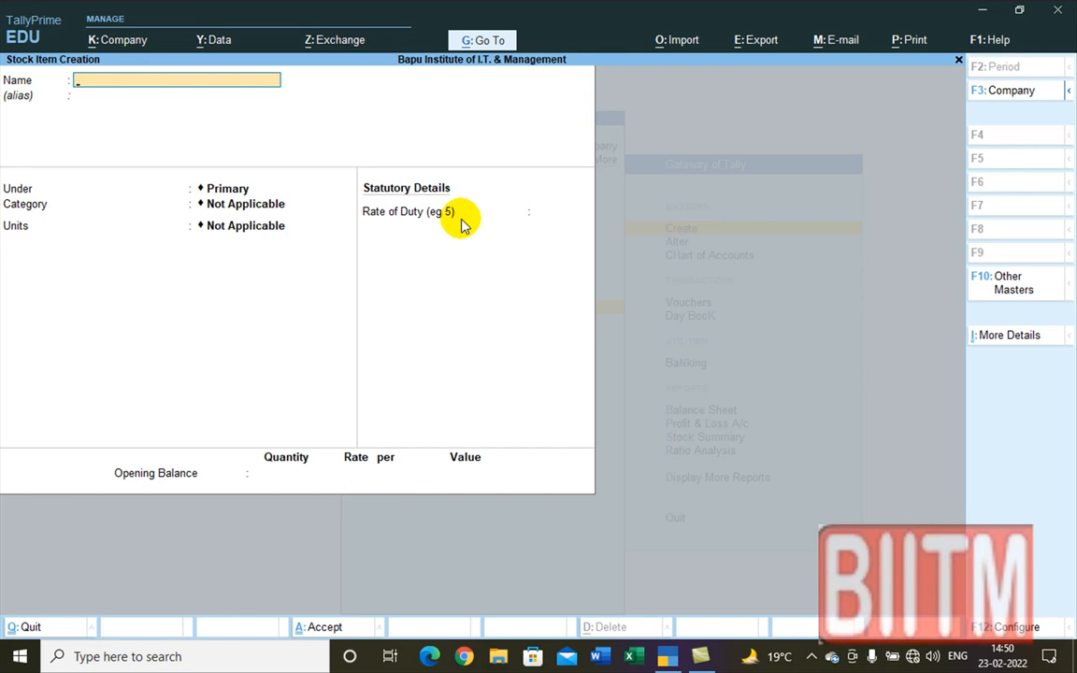
Step: Create item 'Clinic PRO' under Shampoo, category FMCG, unit Pcs, with 45 opening quantity
type("Clinic PRO")
key("Return")
key("Return")
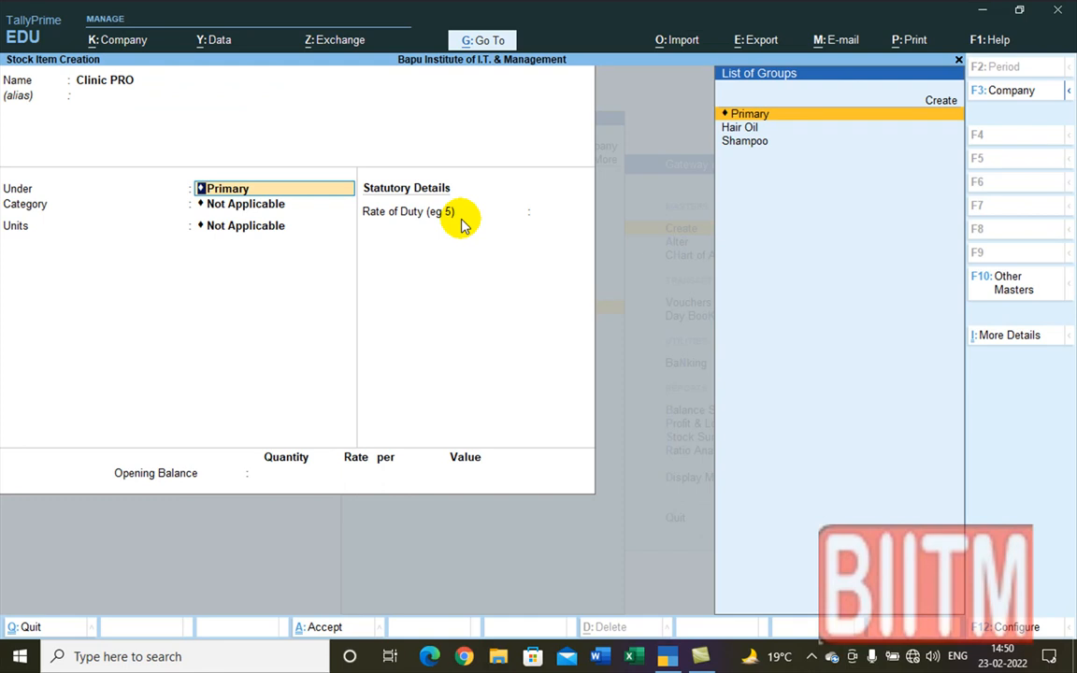
key("Down")
key("Down")
key("Return")
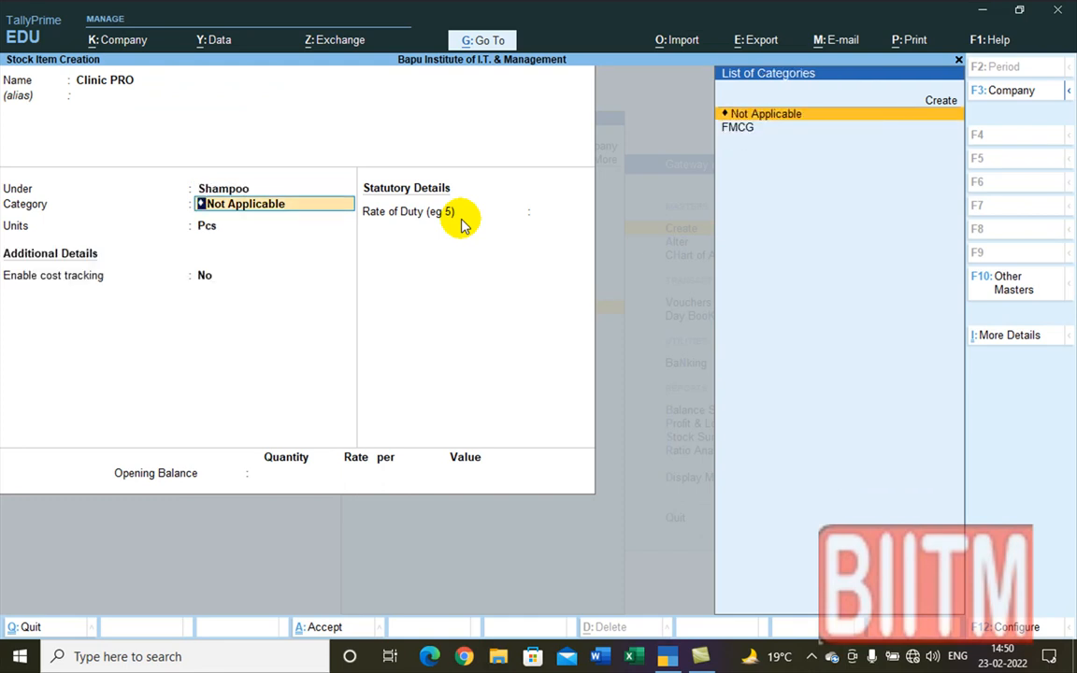
key("Down")
key("Return")
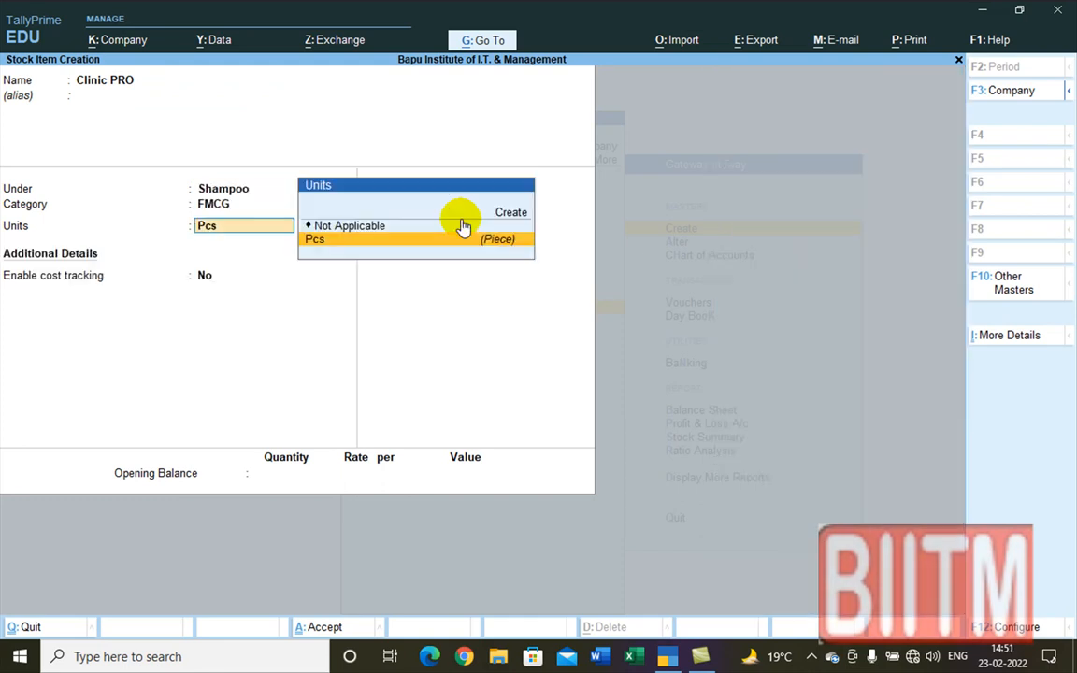
key("Return")
key("Return")
key("Return")
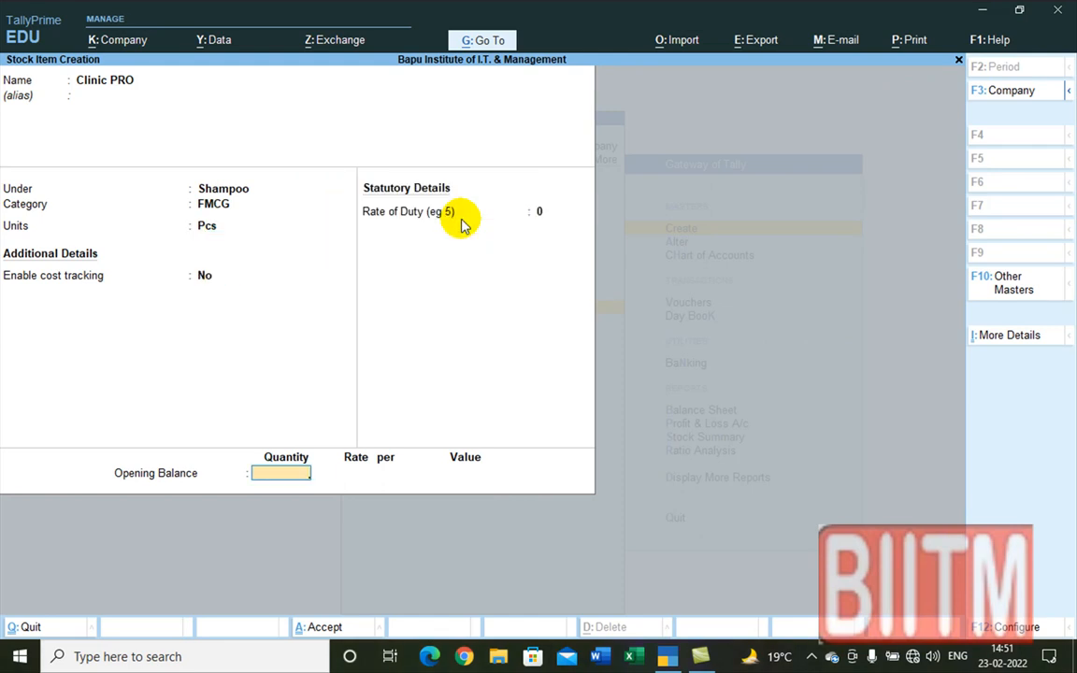
type("45")
key("Return")
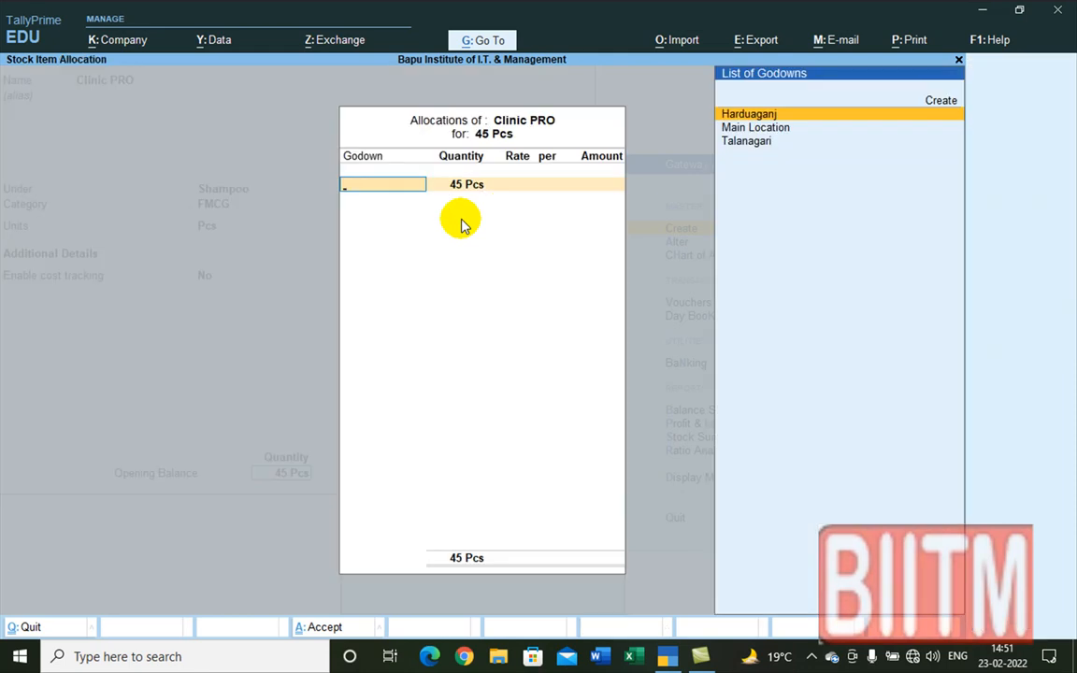
Step: Allocate the 45 Pcs to Talanagari at rate 56 (2,520.00) and accept the item
key("Down")
key("Down")
key("Return")
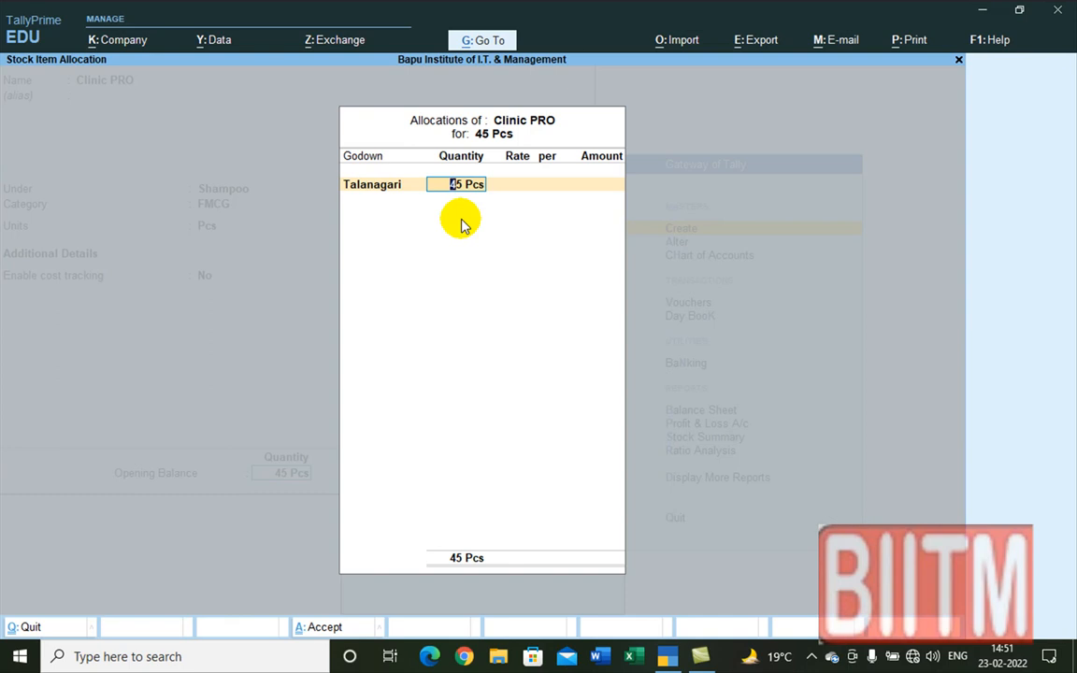
key("Return")
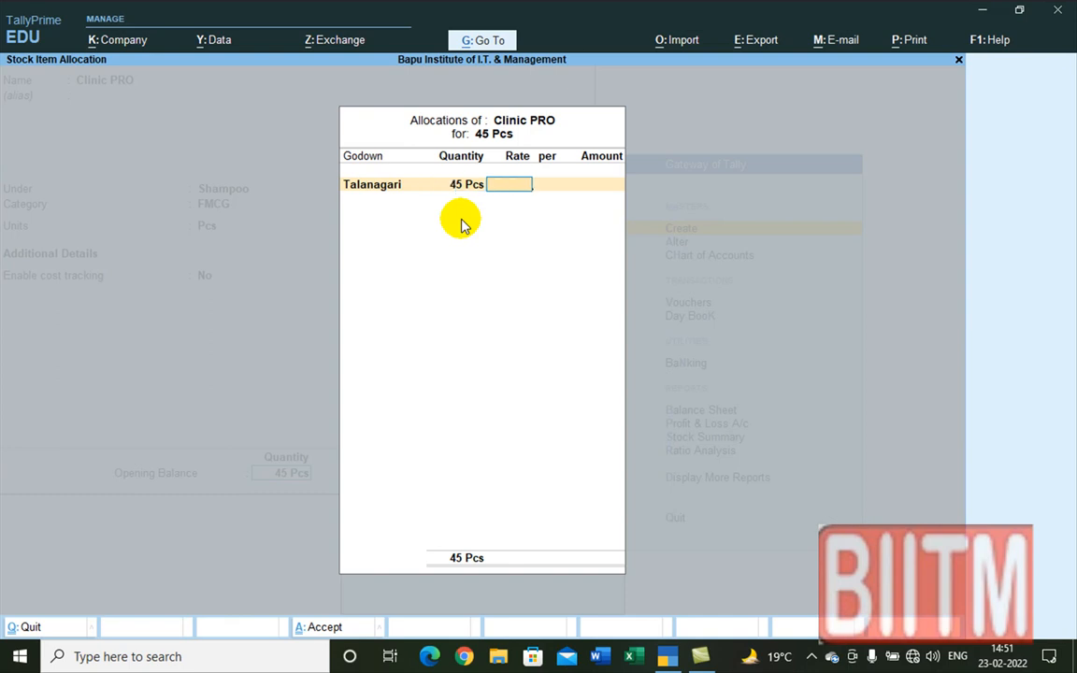
type("56")
key("Return")
key("Return")
key("Return")
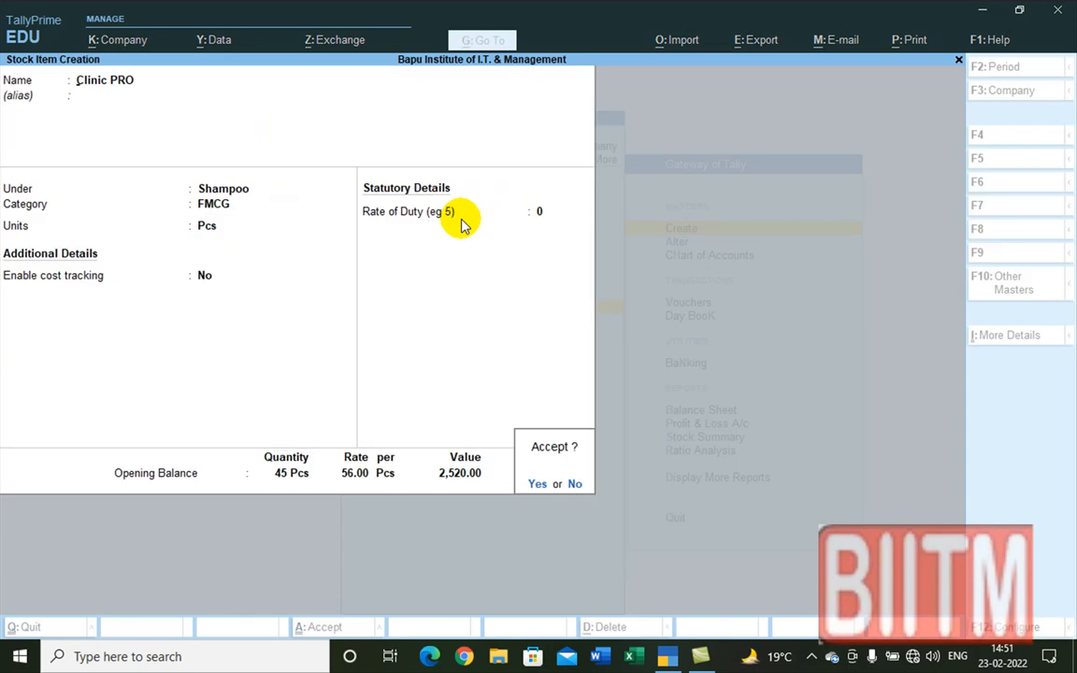
key("y")
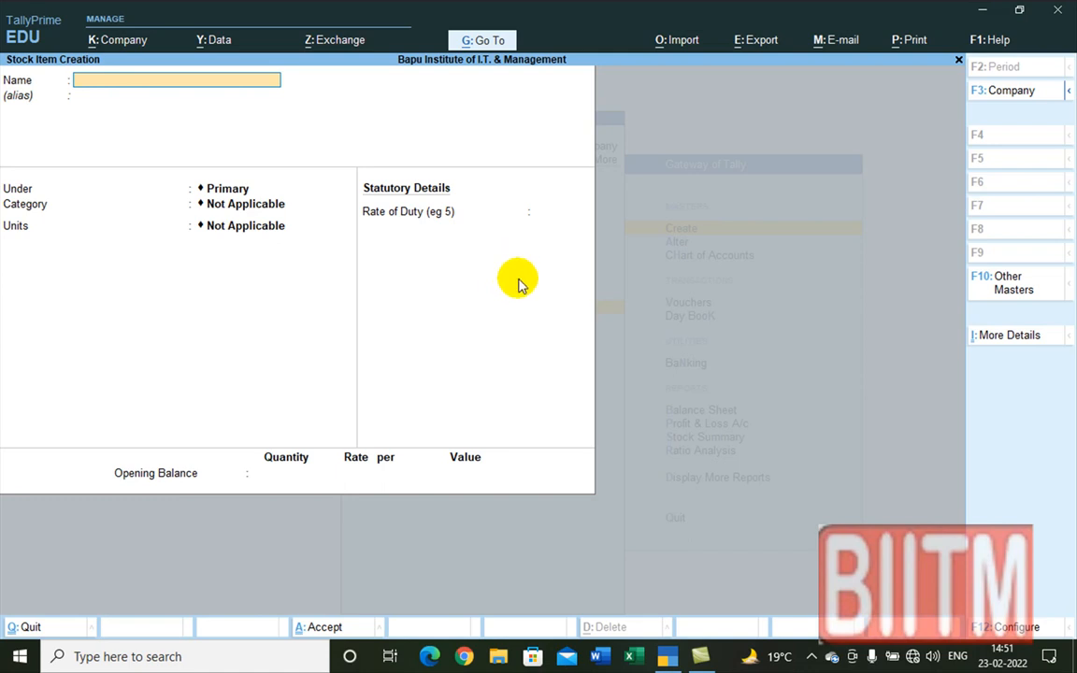
Step: Create item 'Clinic Plus White' under Shampoo with category FMCG and unit Pcs
type("Clinic  Plus White")
key("Return")
key("Return")
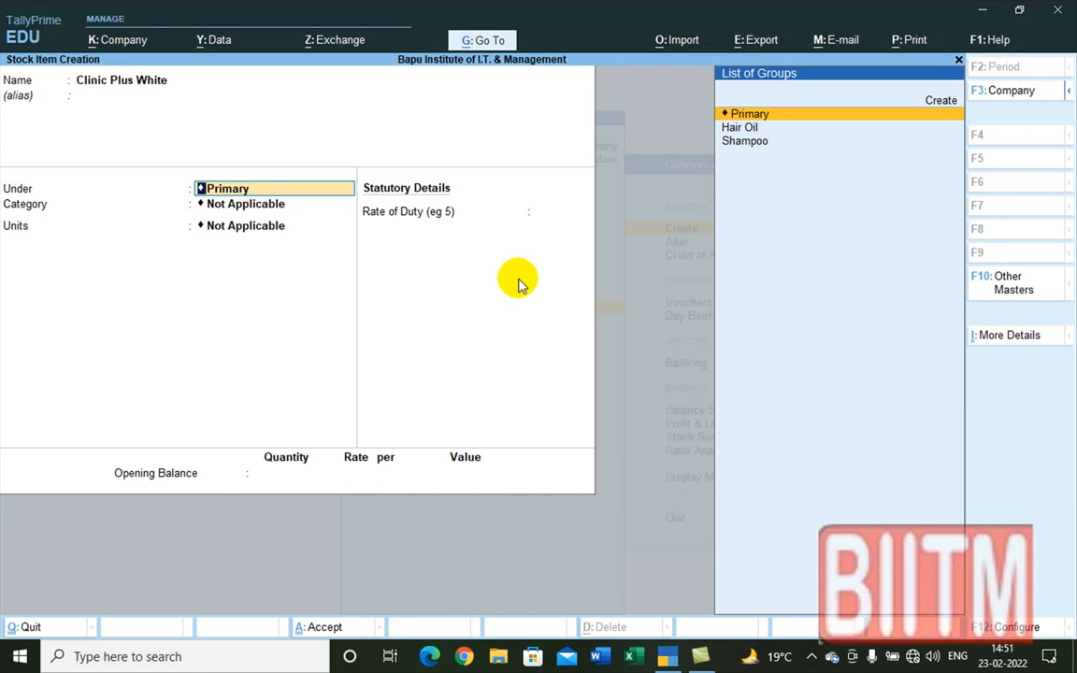
key("Down")
key("Down")
key("Return")
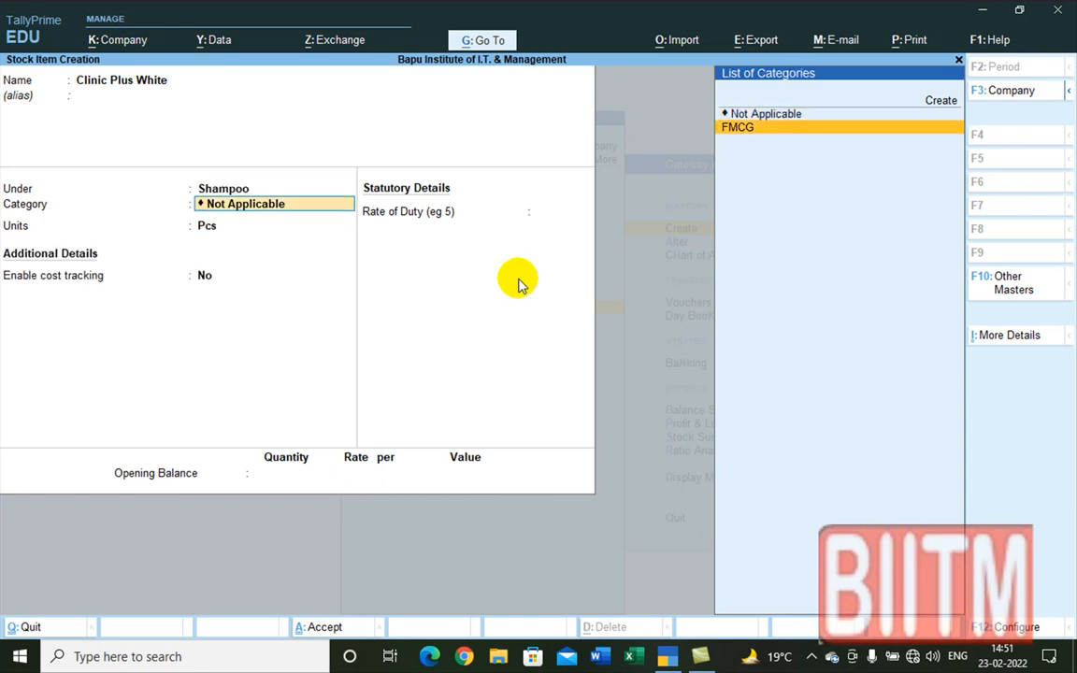
key("Down")
key("Return")
key("Return")
key("Return")
key("Return")
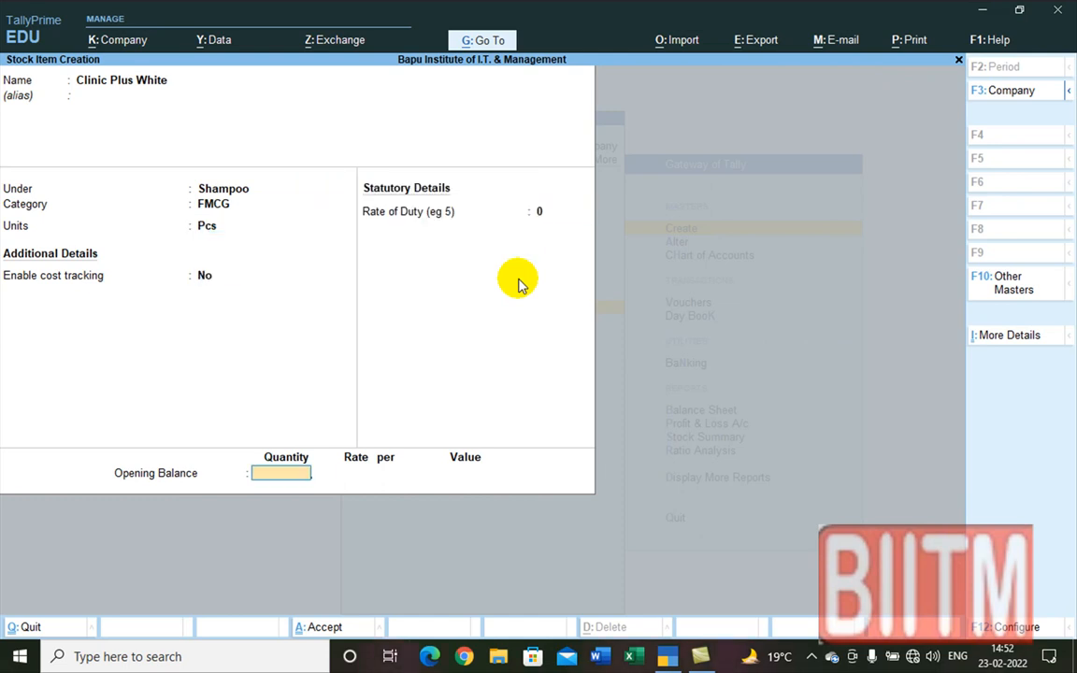
Step: Enter 70 Pcs opening stock in Talanagari at 5,100 (3,57,000.00) and save the item
type("70")
key("Return")
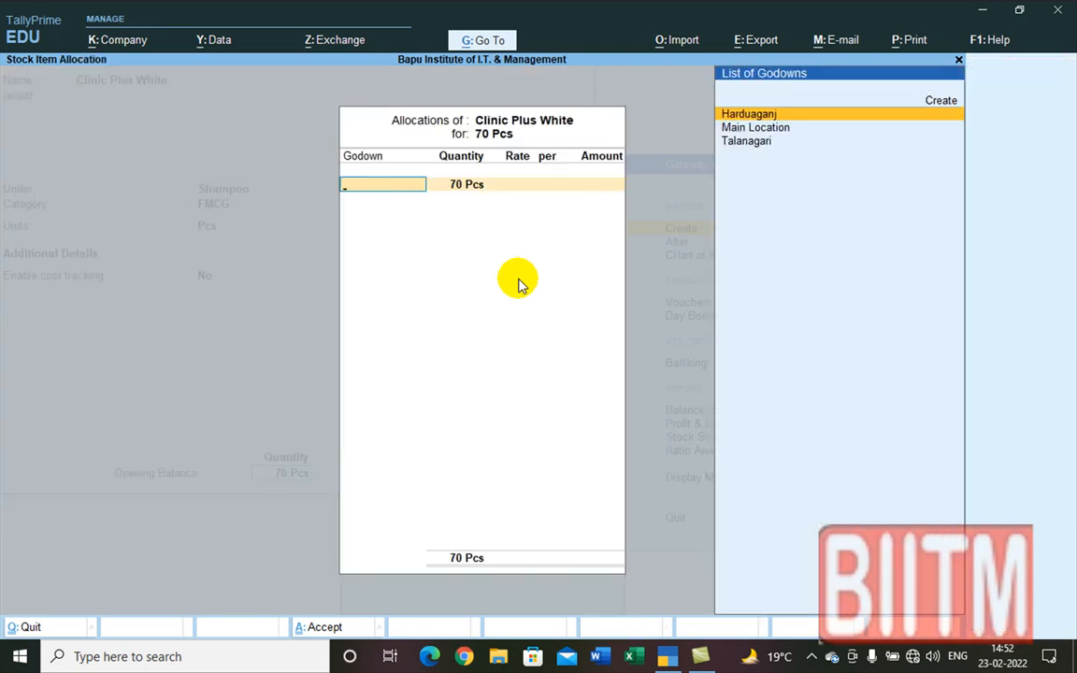
key("Down")
key("Down")
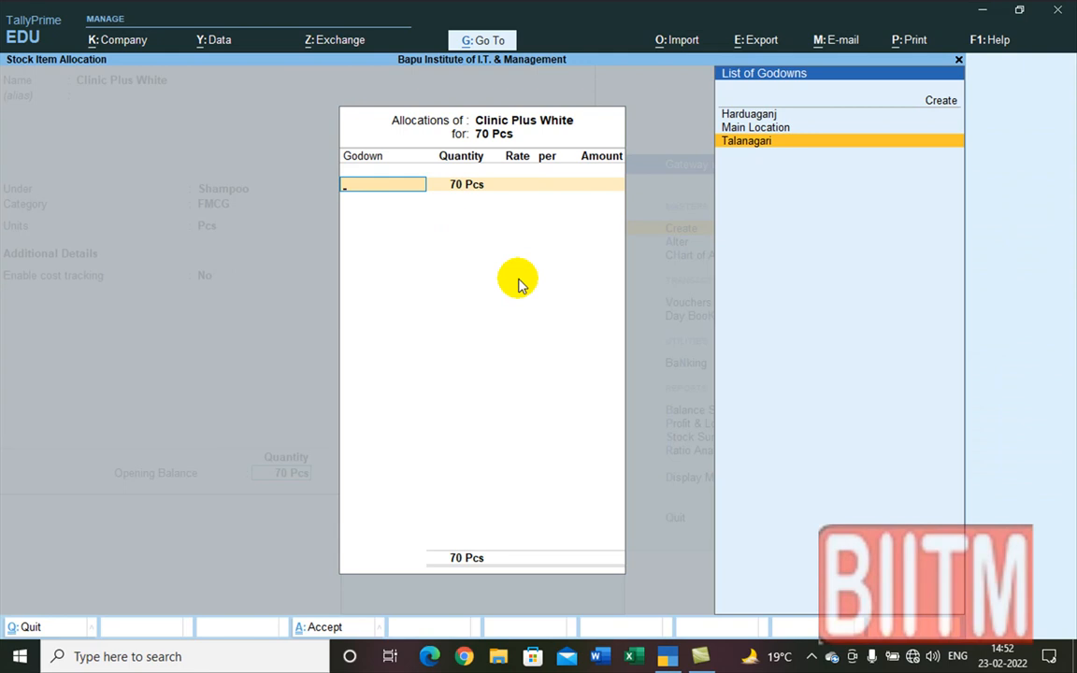
key("Return")
key("Return")
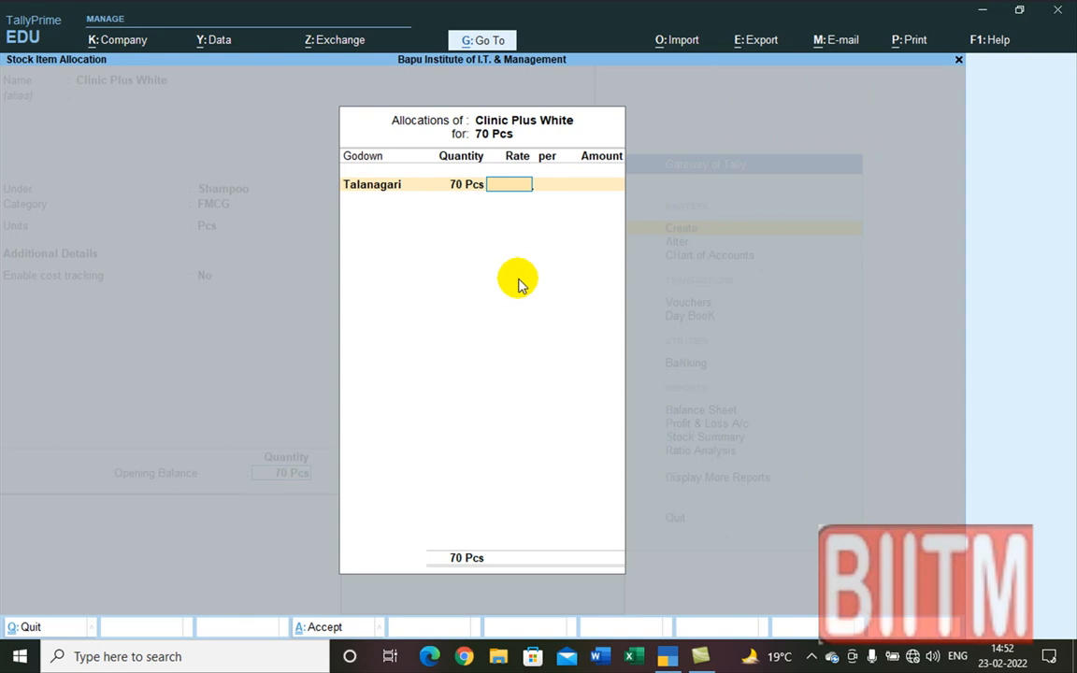
type("5100")
key("Return")
key("Return")
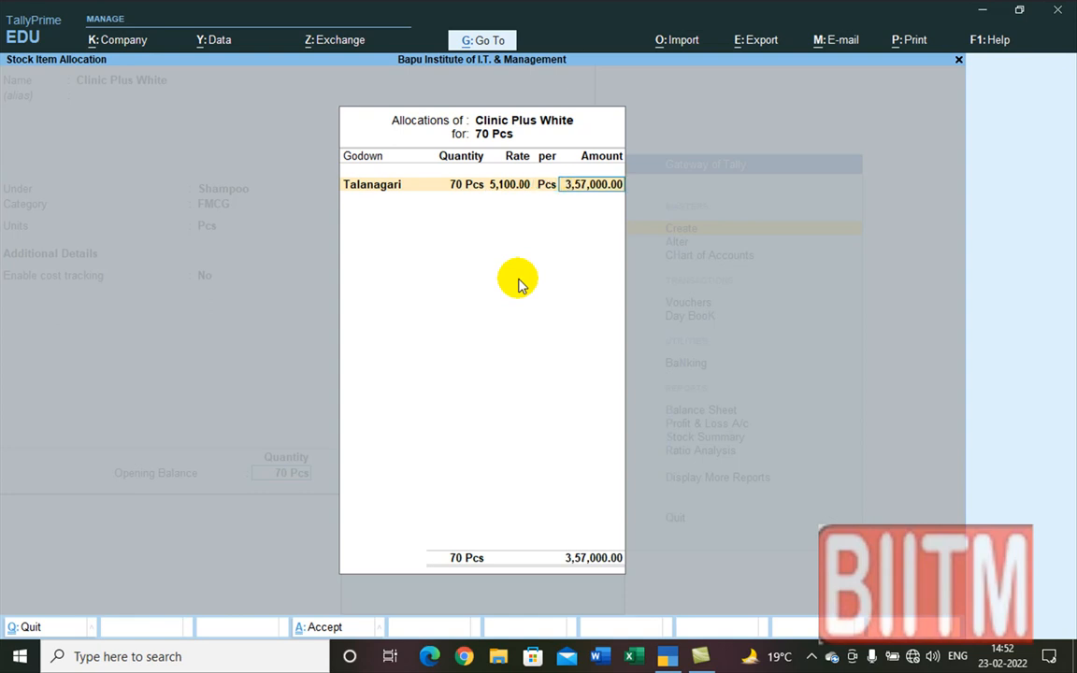
key("Return")
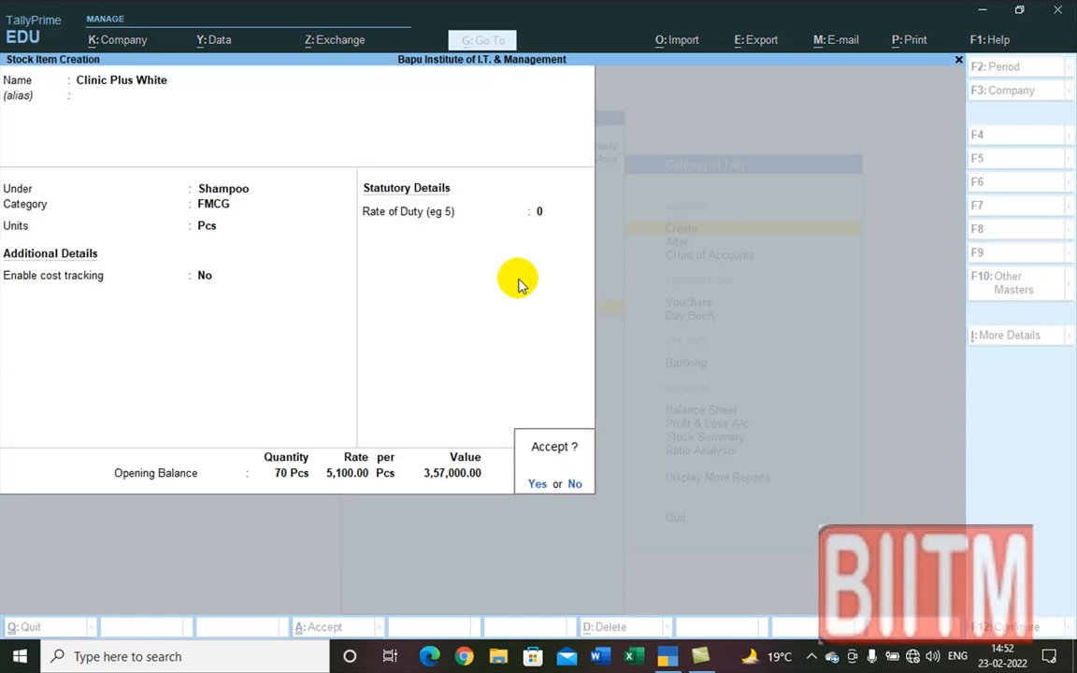
key("Return")
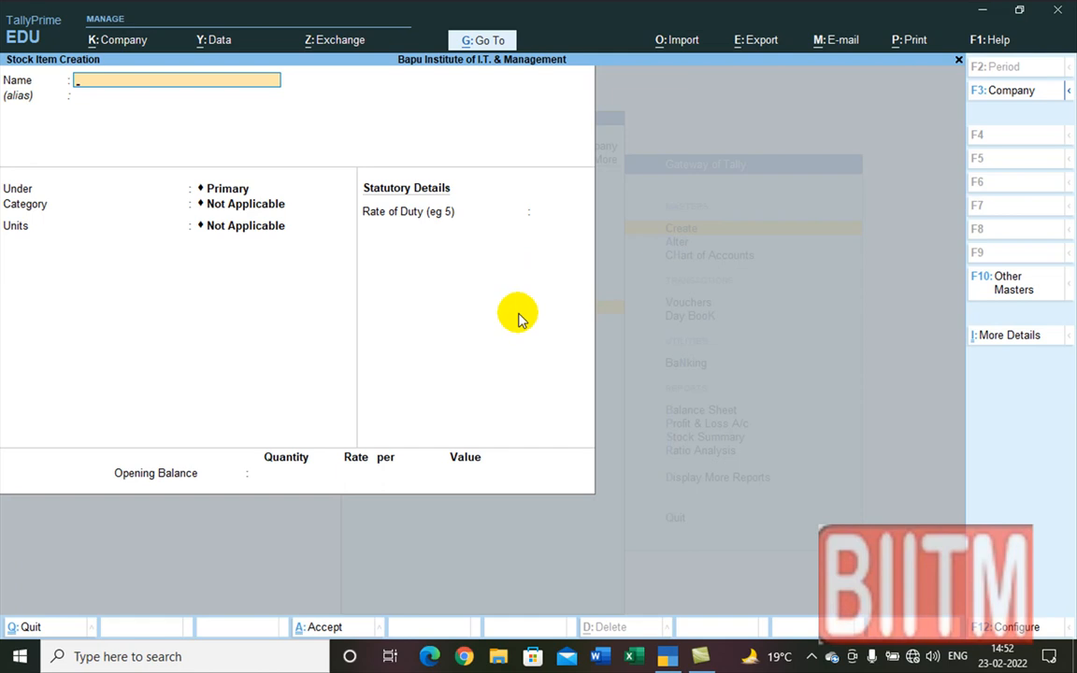
Step: Create item 'Clinic Puls Black' under Shampoo with category FMCG and default units
type("Clinic Puls")
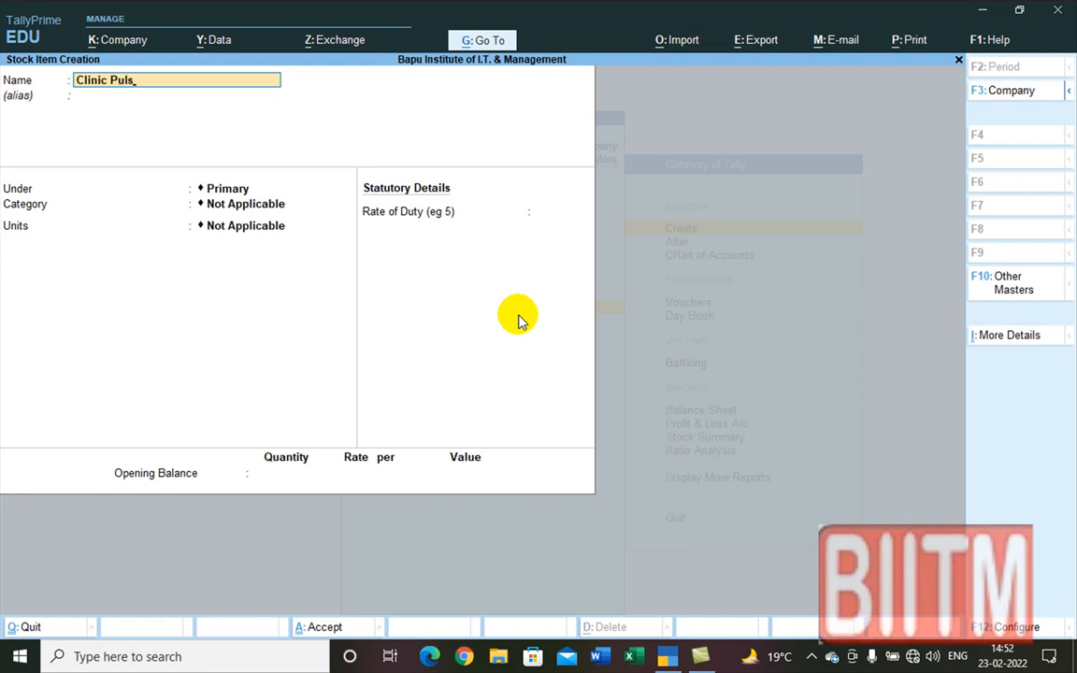
type(" Black")
key("Return")
key("Return")
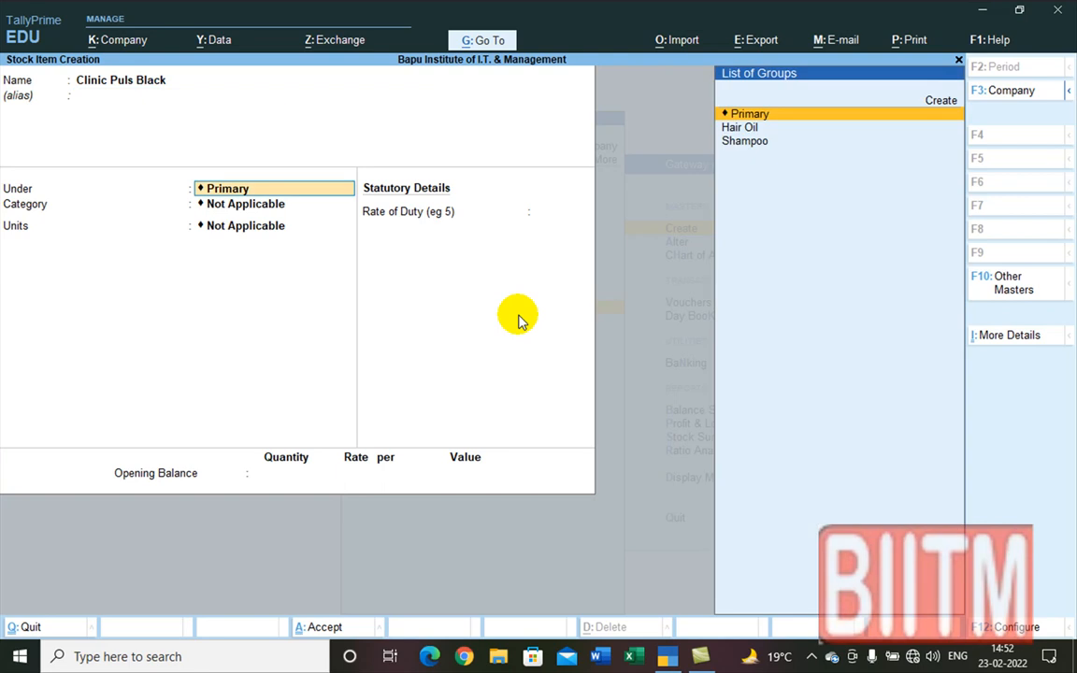
key("Down")
key("Down")
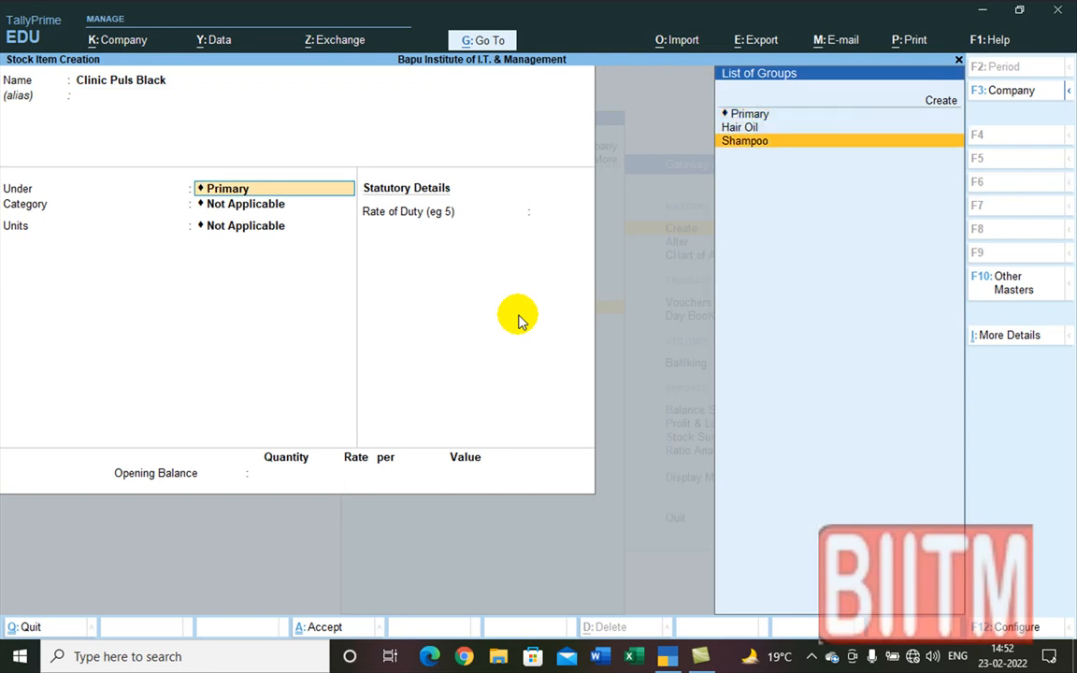
key("Return")
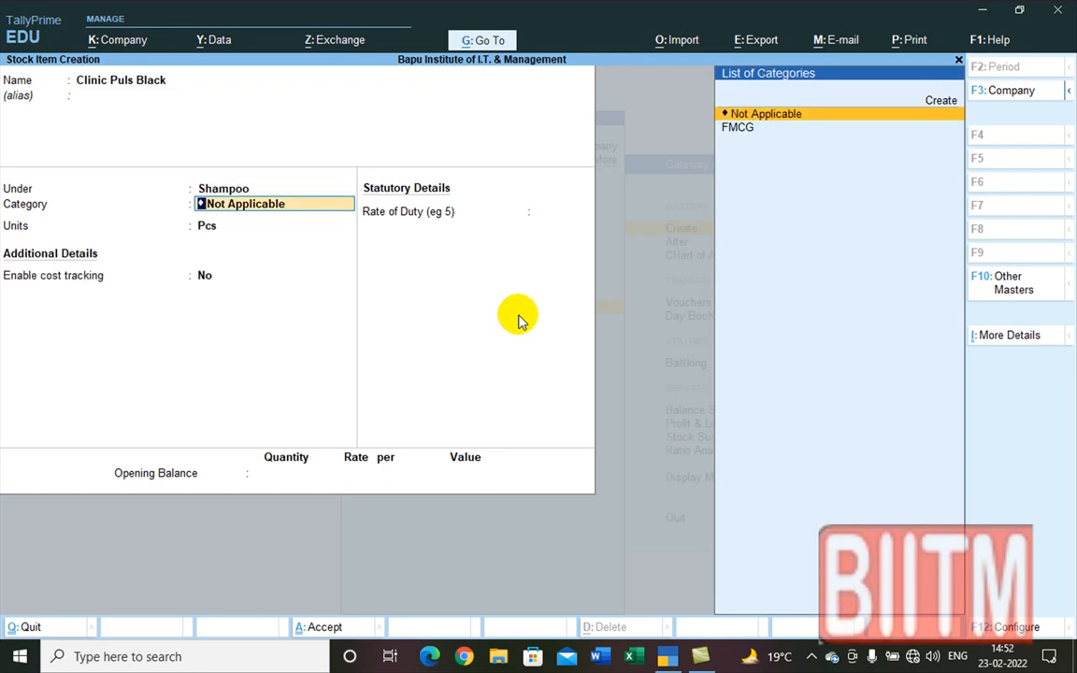
key("Down")
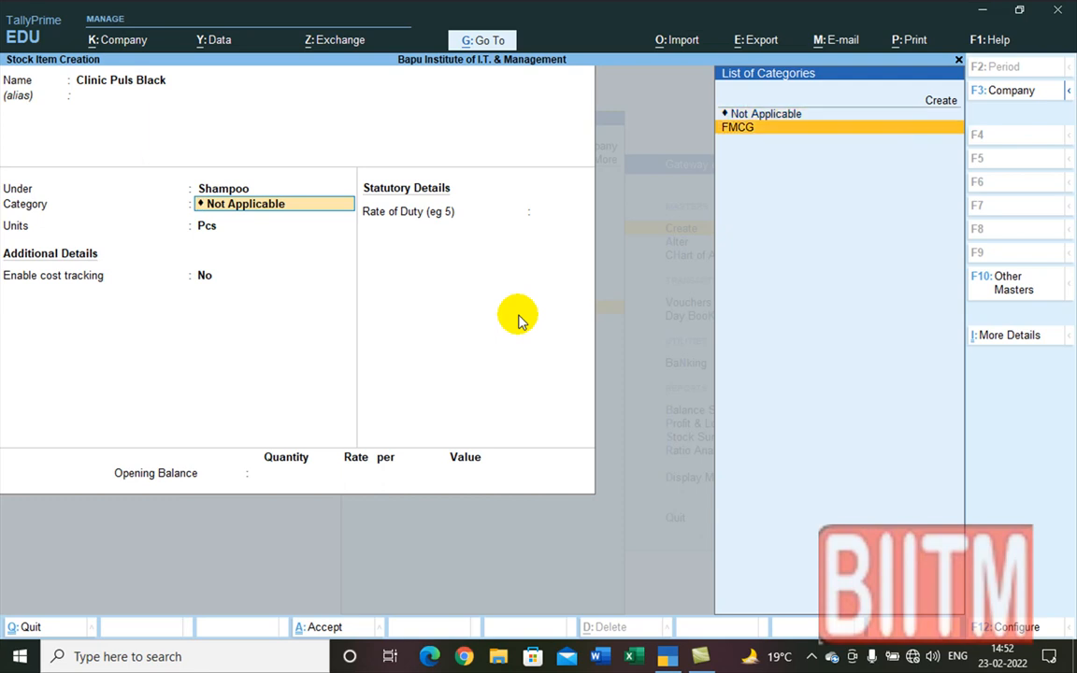
key("Return")
key("Return")
key("Return")
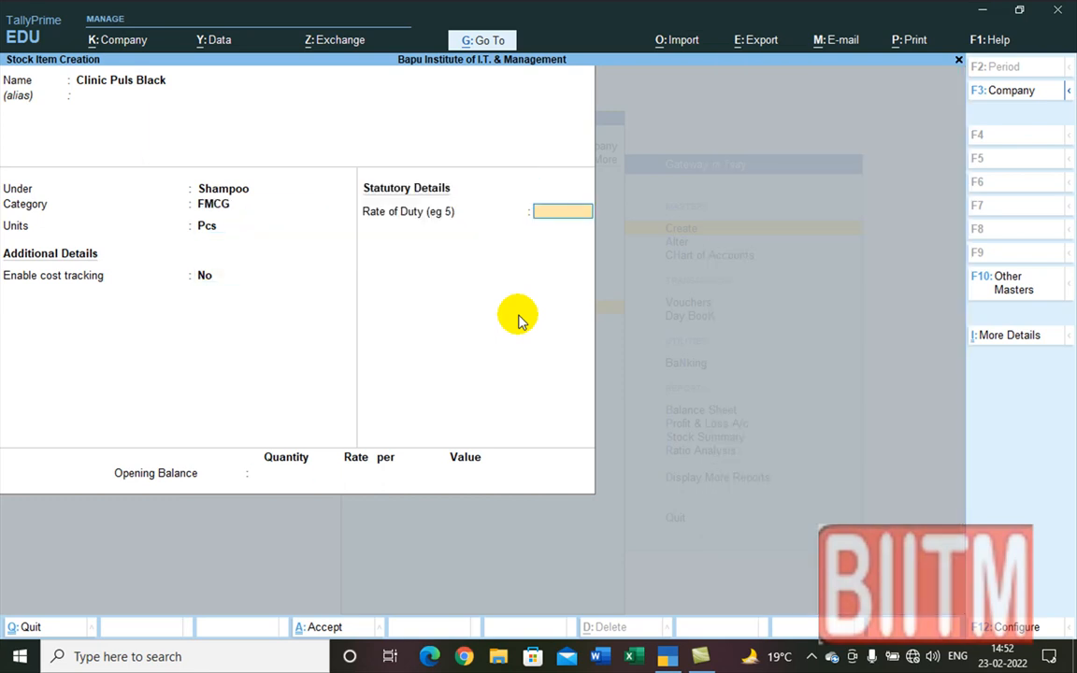
key("Return")
Step: Enter 110 Pcs opening stock in Talanagari at rate 65.00, worth 7,150.00
type("110")
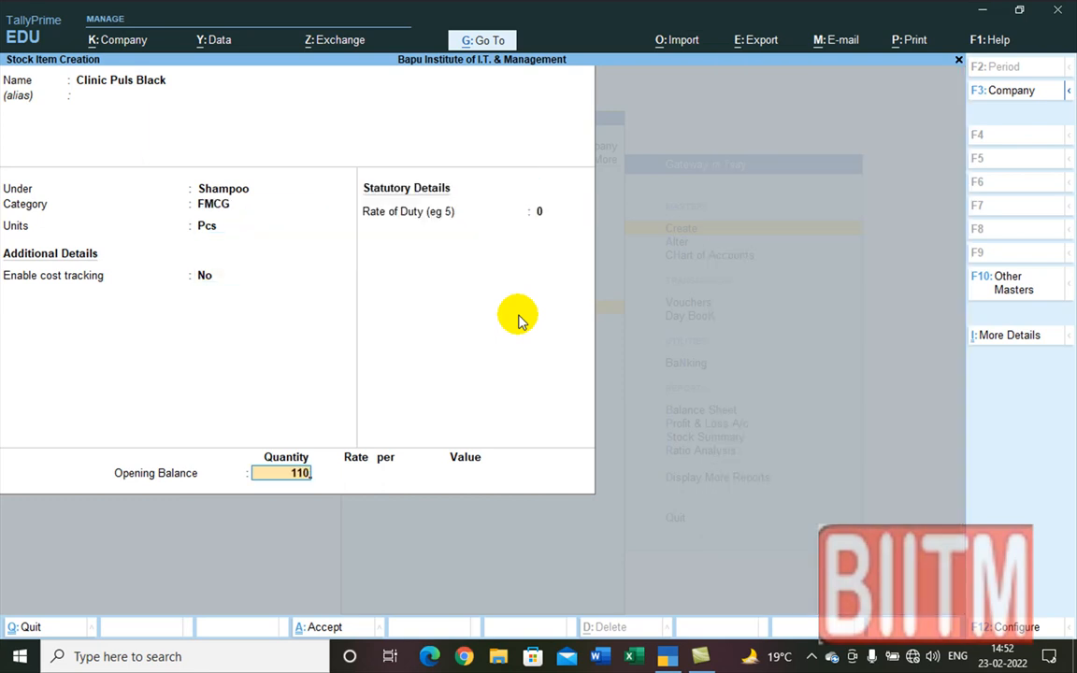
key("Return")
key("Down")
key("Down")
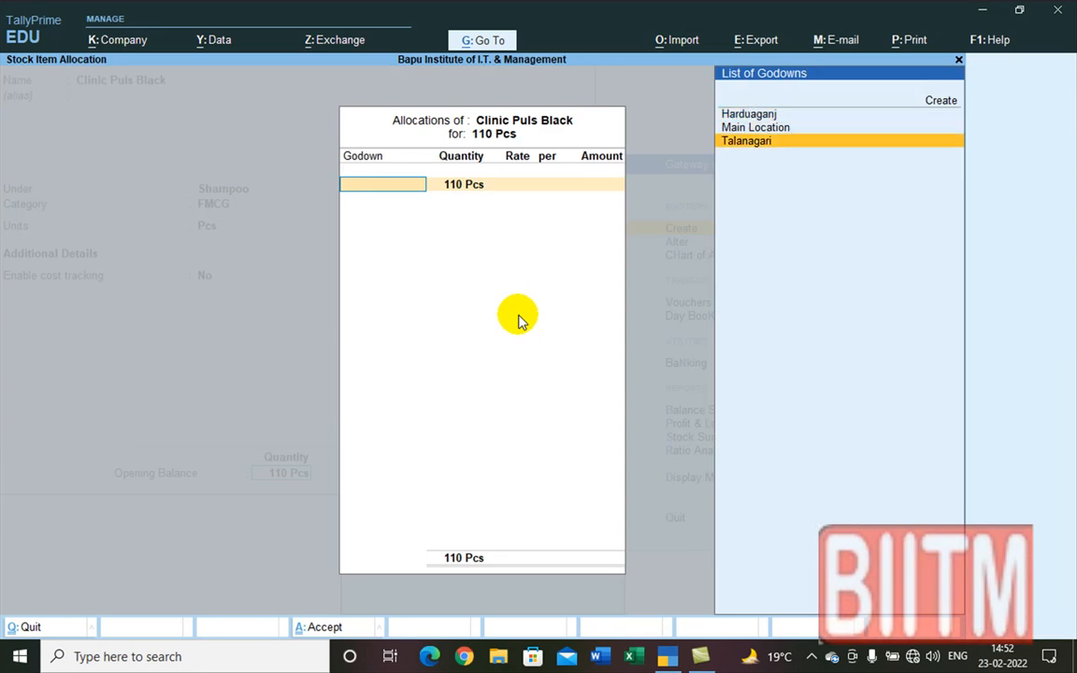
key("Return")
key("Return")
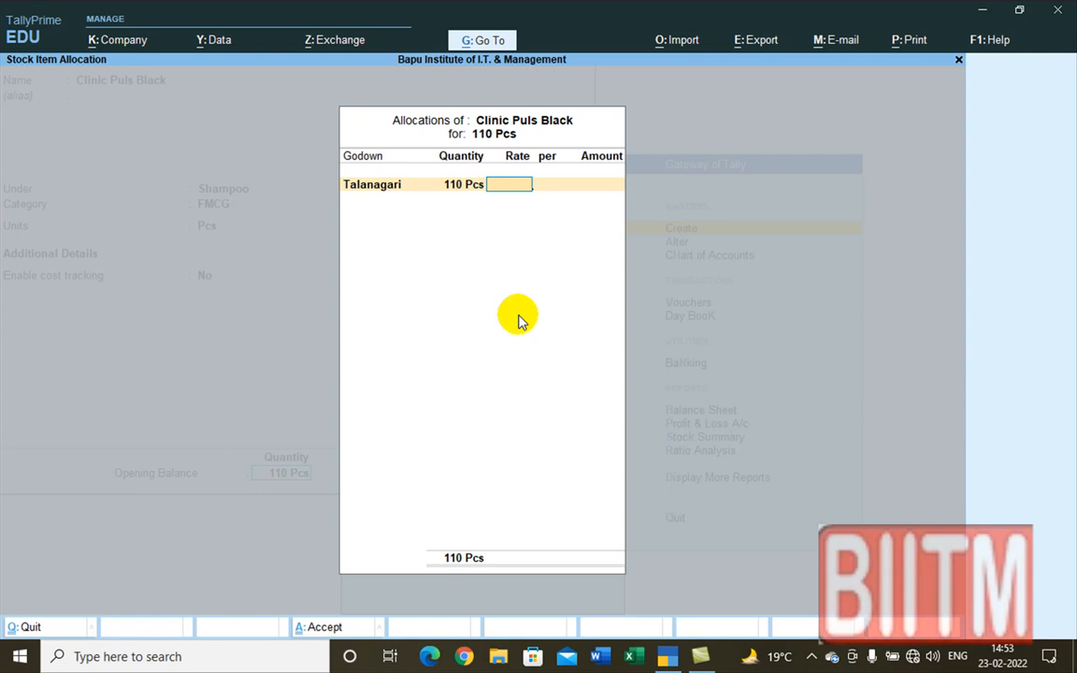
type("65")
key("Return")
key("Return")
key("Return")
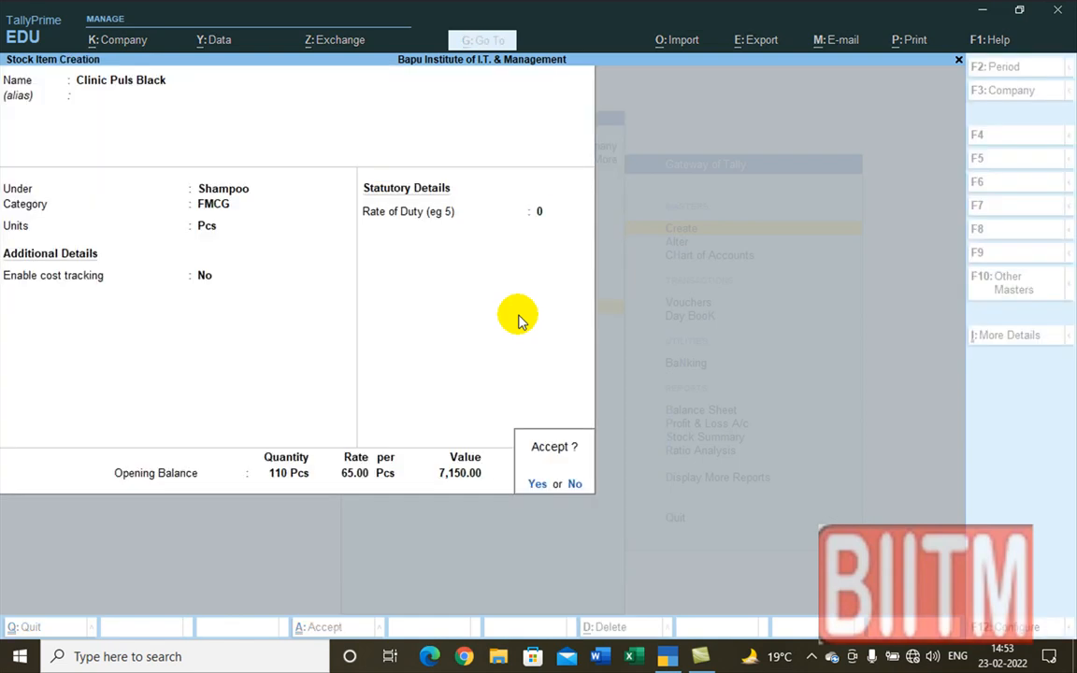
key("Return")
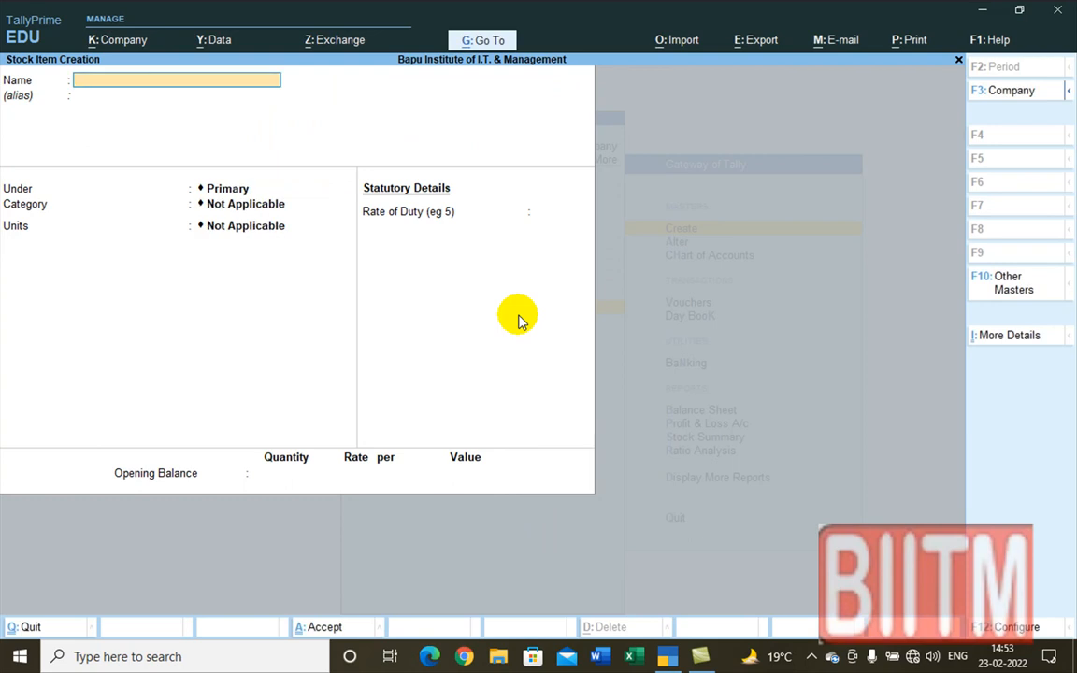
Step: Create item 'Clinic Plus Pink' under Shampoo with category FMCG and unit Pcs
type("Clinic Pu")
key("BackSpace")
type("lus Pink")
key("Return")
key("Return")
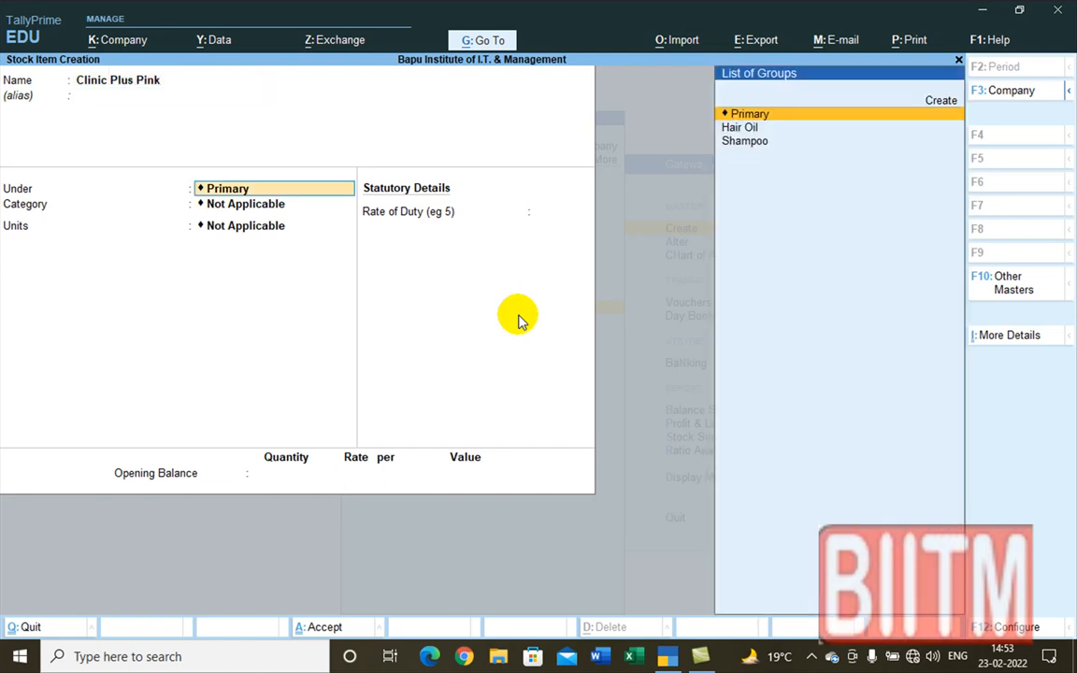
key("Down")
key("Down")
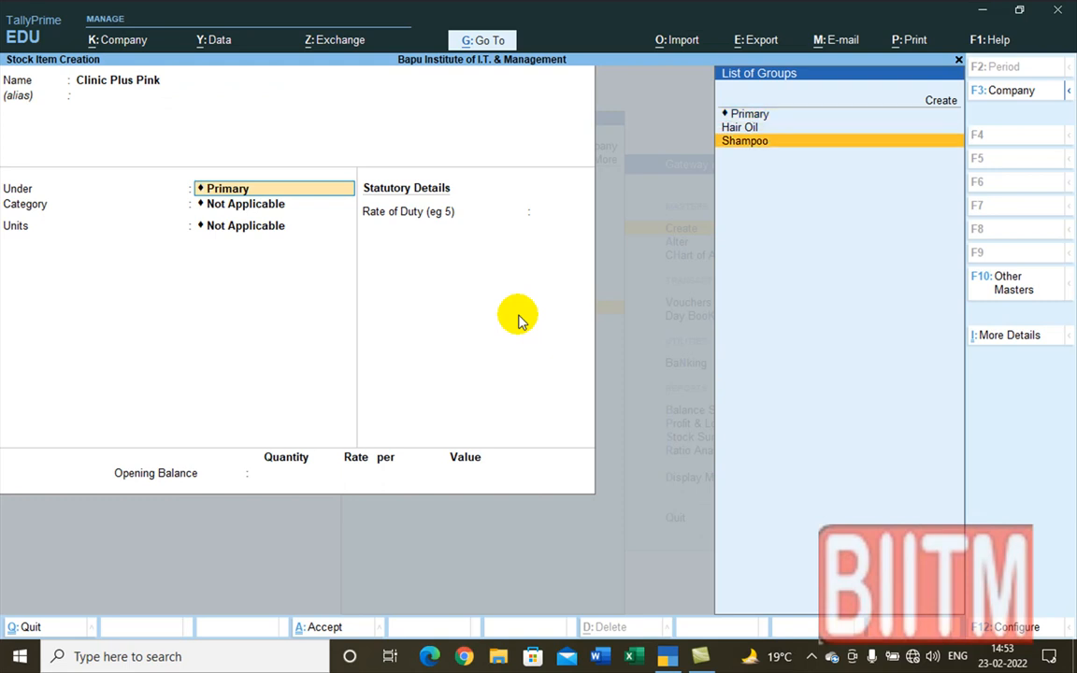
key("Return")
key("Down")
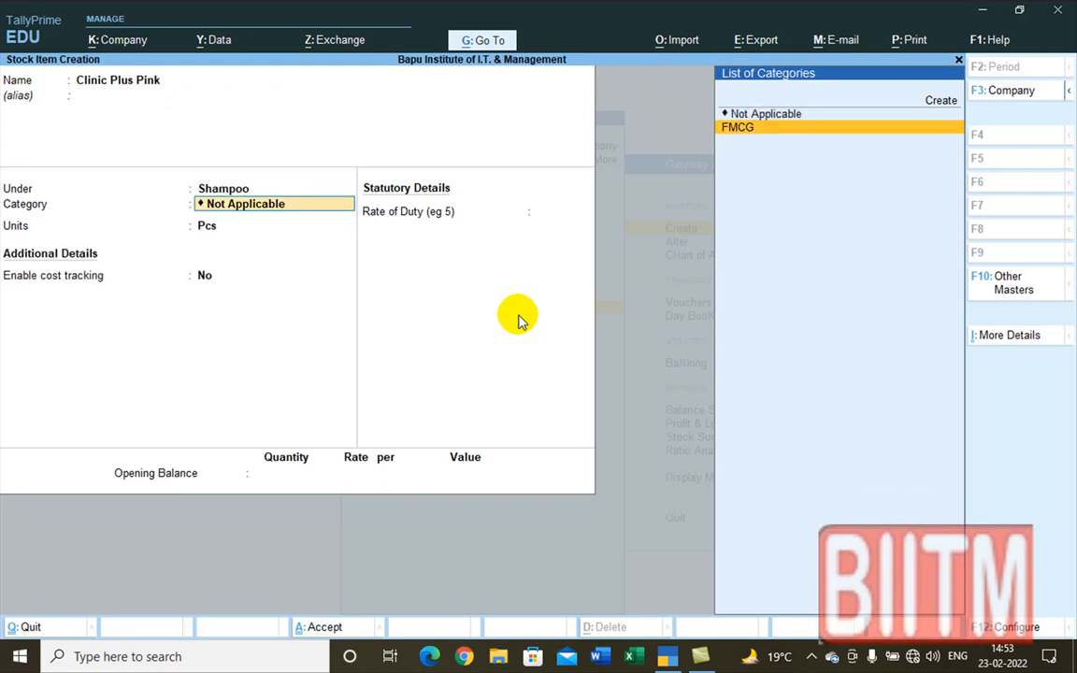
key("Return")
key("Return")
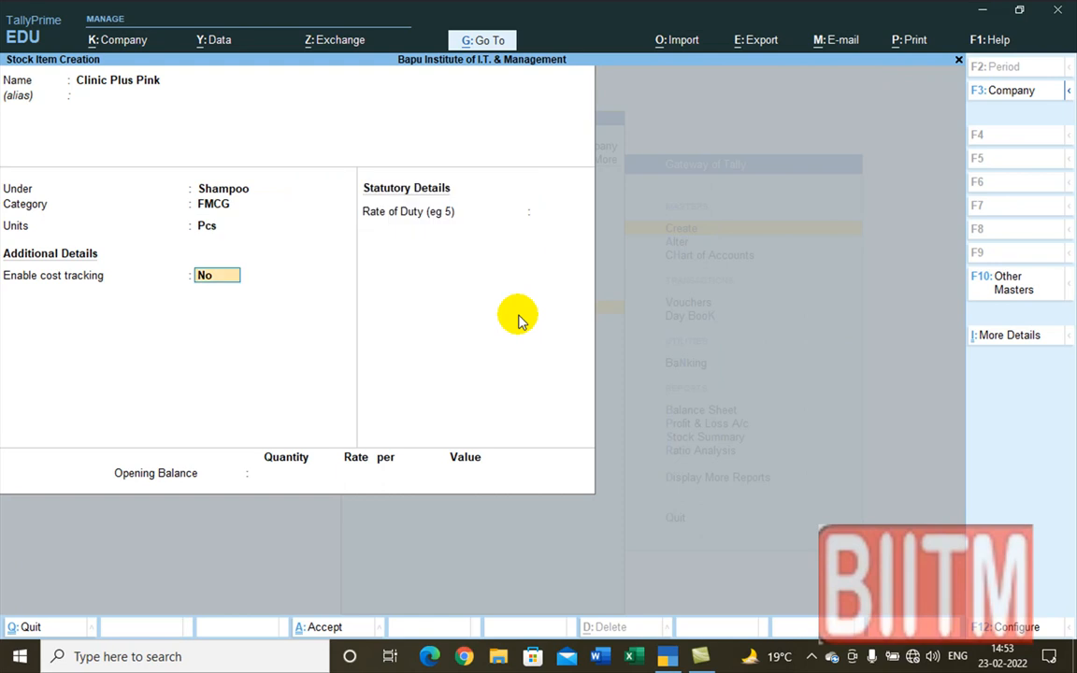
key("Return")
key("Return")
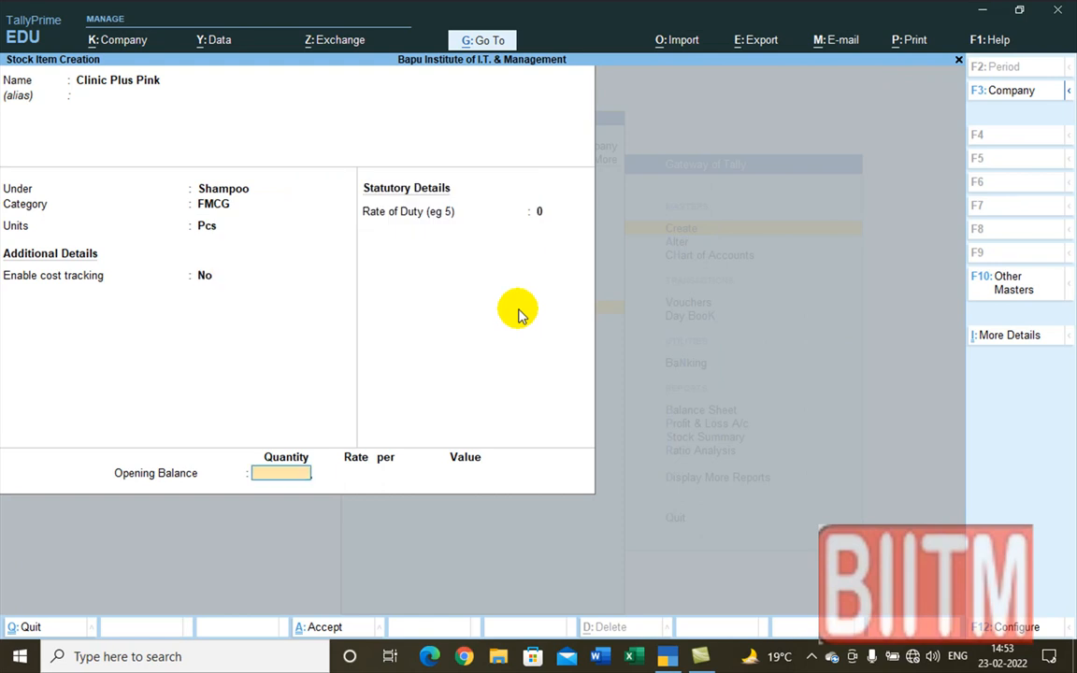
Step: Enter 140 Pcs opening stock in Talanagari at rate 46.00, worth 6,440.00
type("149")
key("BackSpace")
type("0")
key("Return")
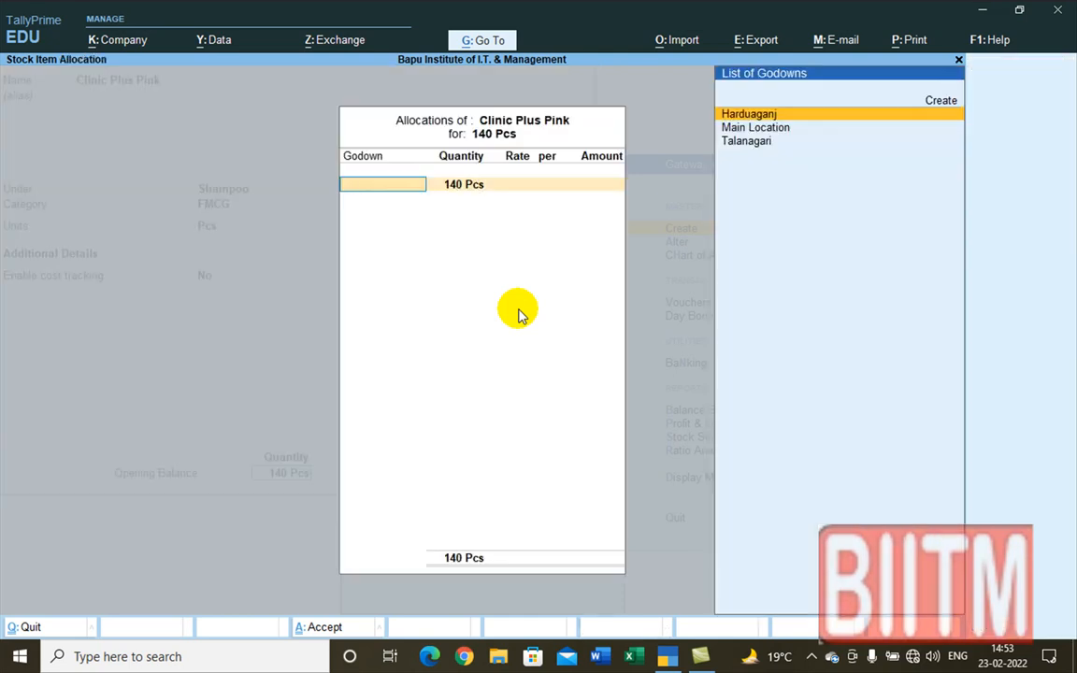
key("Down")
key("Down")
key("Return")
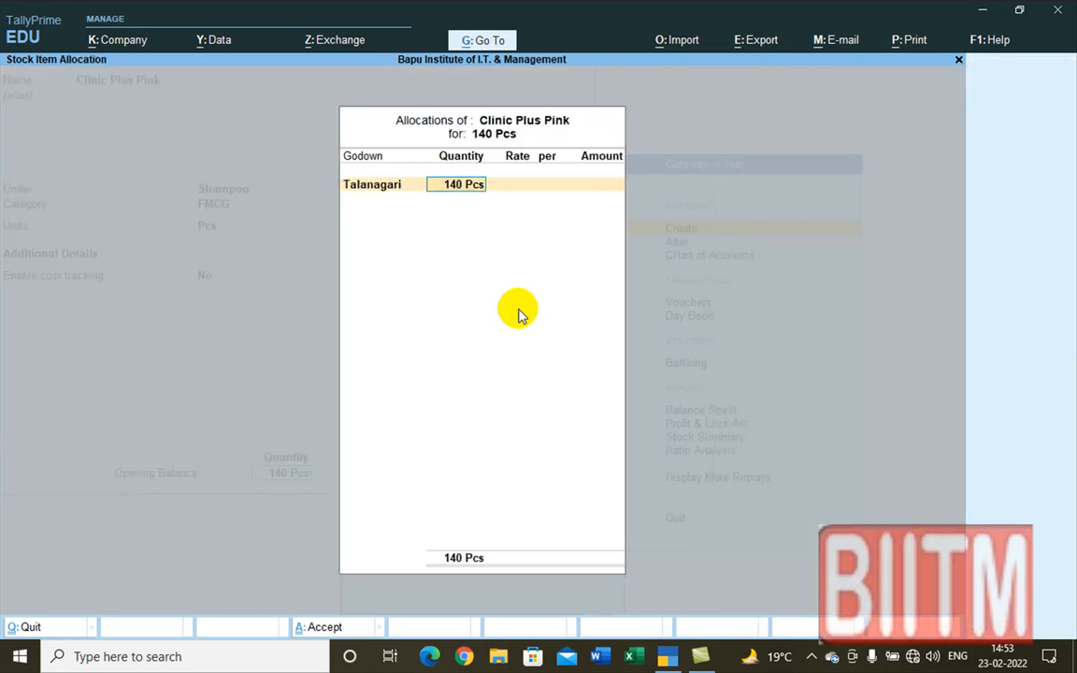
key("Return")
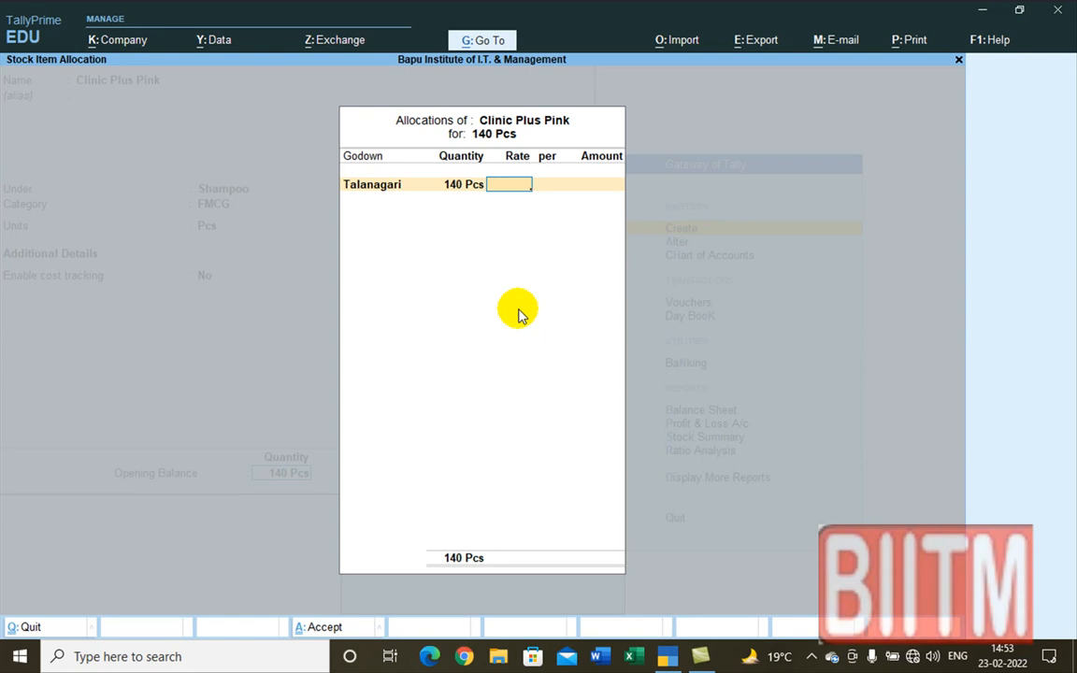
type("46")
key("Return")
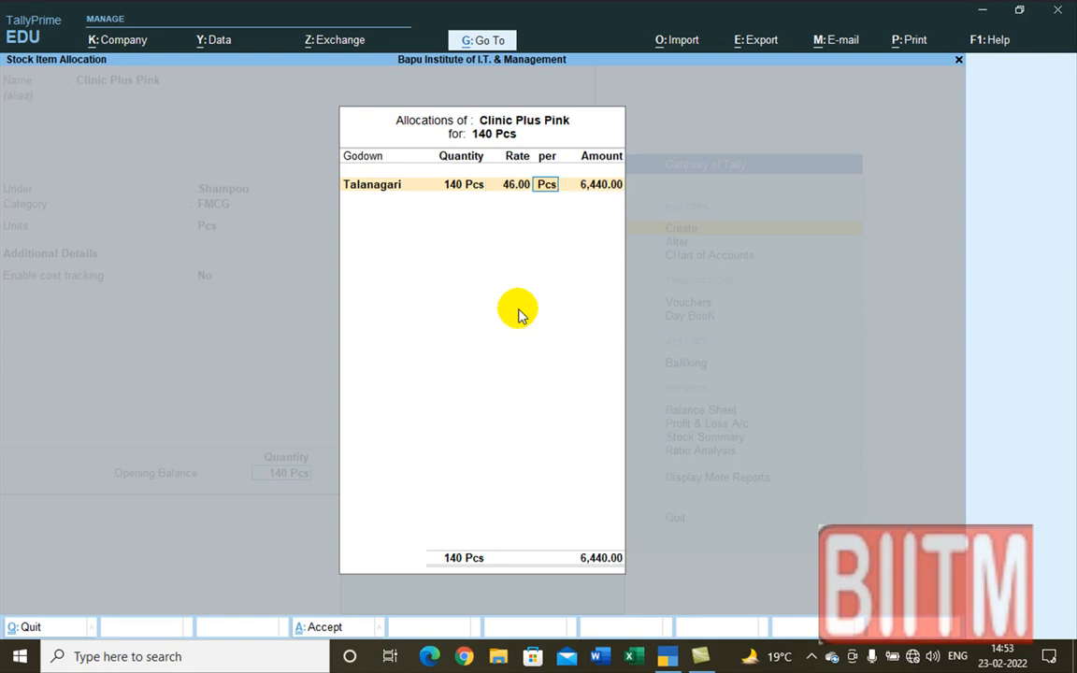
key("Return")
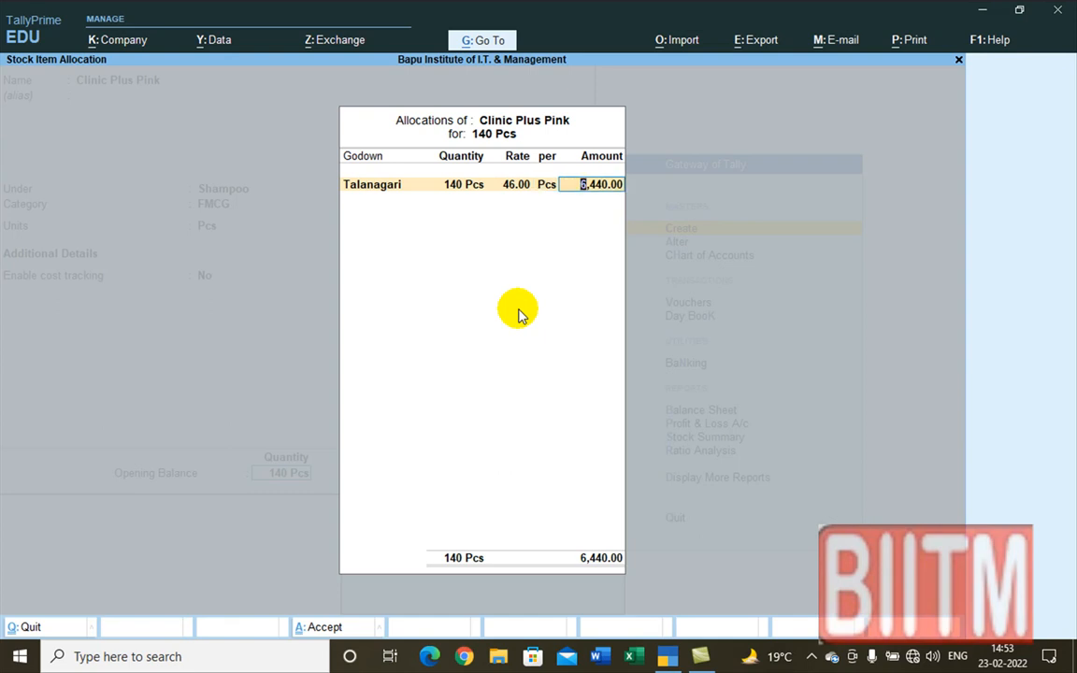
key("Return")
key("Return")
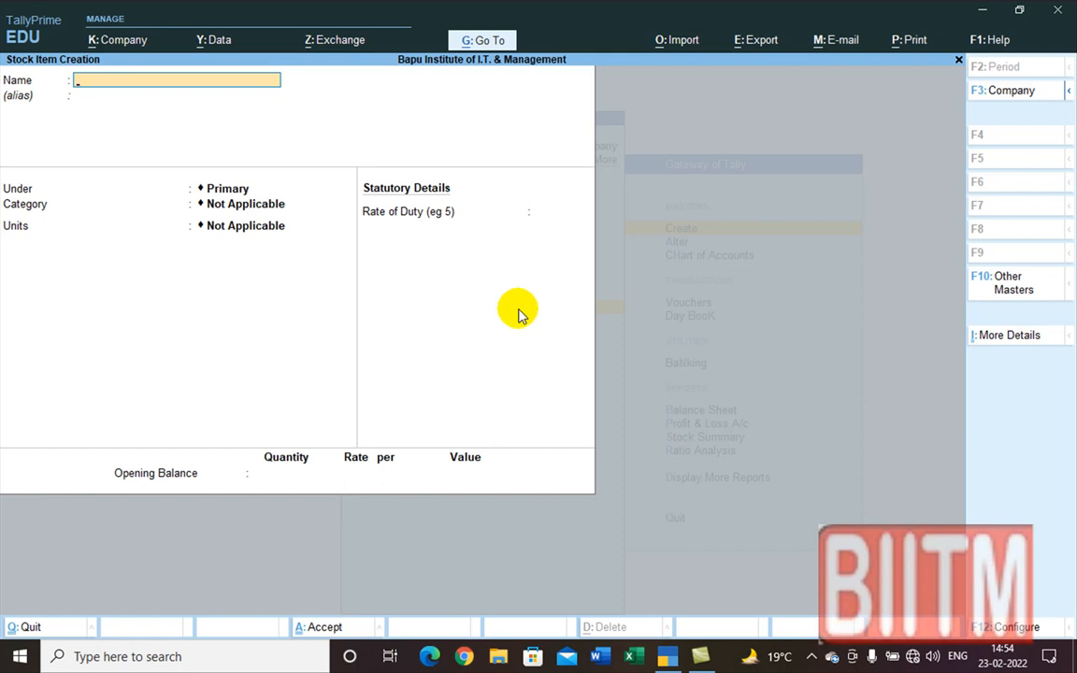
Step: Quit stock item creation and return to the Gateway of Tally menu
key("Escape")
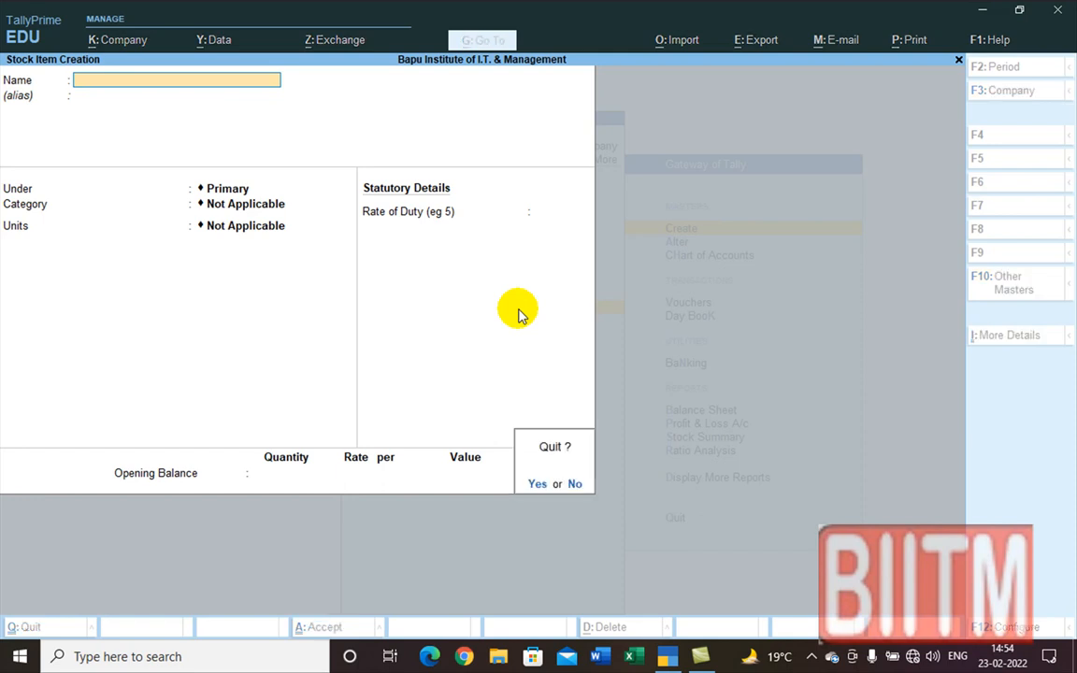
key("y")
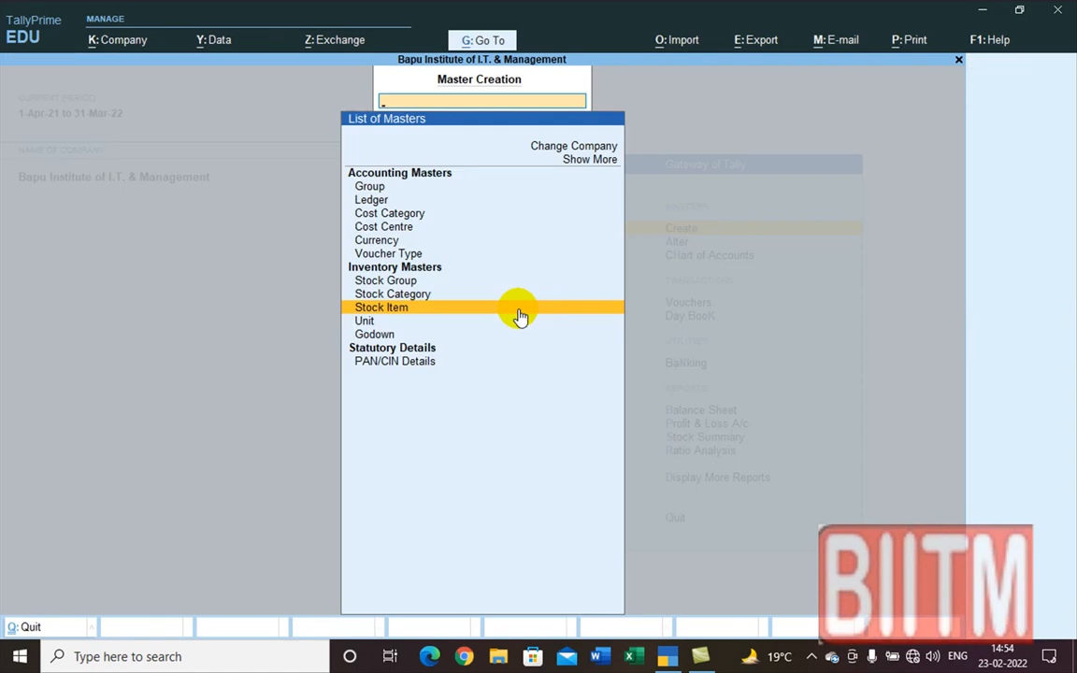
key("Escape")
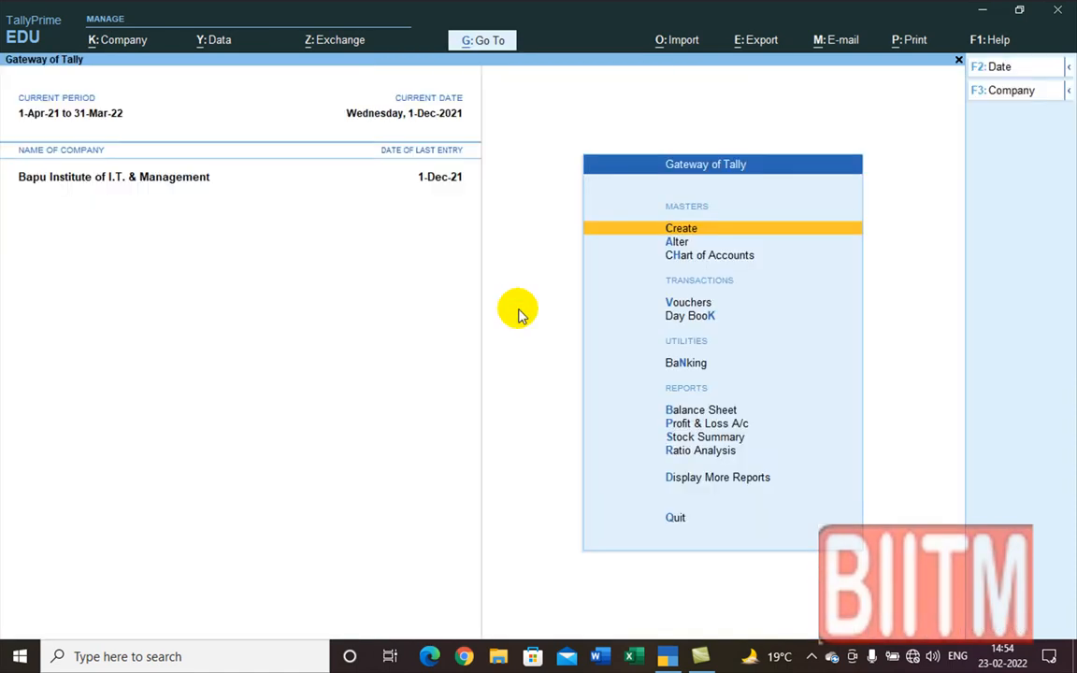
key("Down")
key("Down")
key("Down")
key("Down")
key("Down")
key("Down")
key("Down")
key("Down")
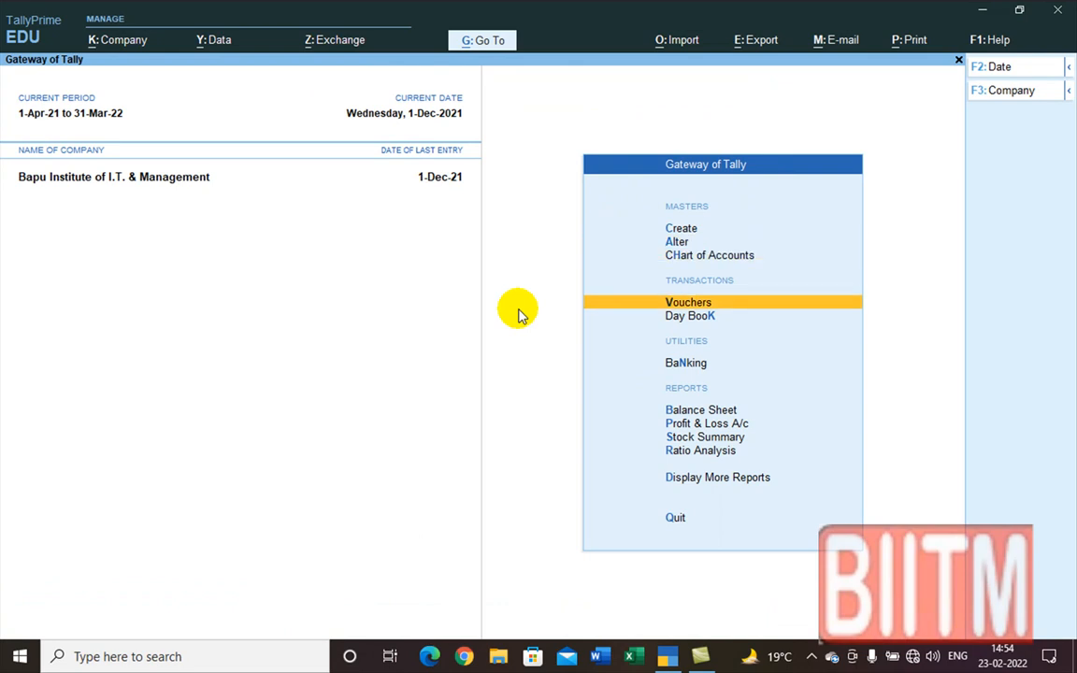
Step: Open Stock Summary in detailed view and review the eight items totalling 707 Pcs, 7,86,950.00
key("Return")
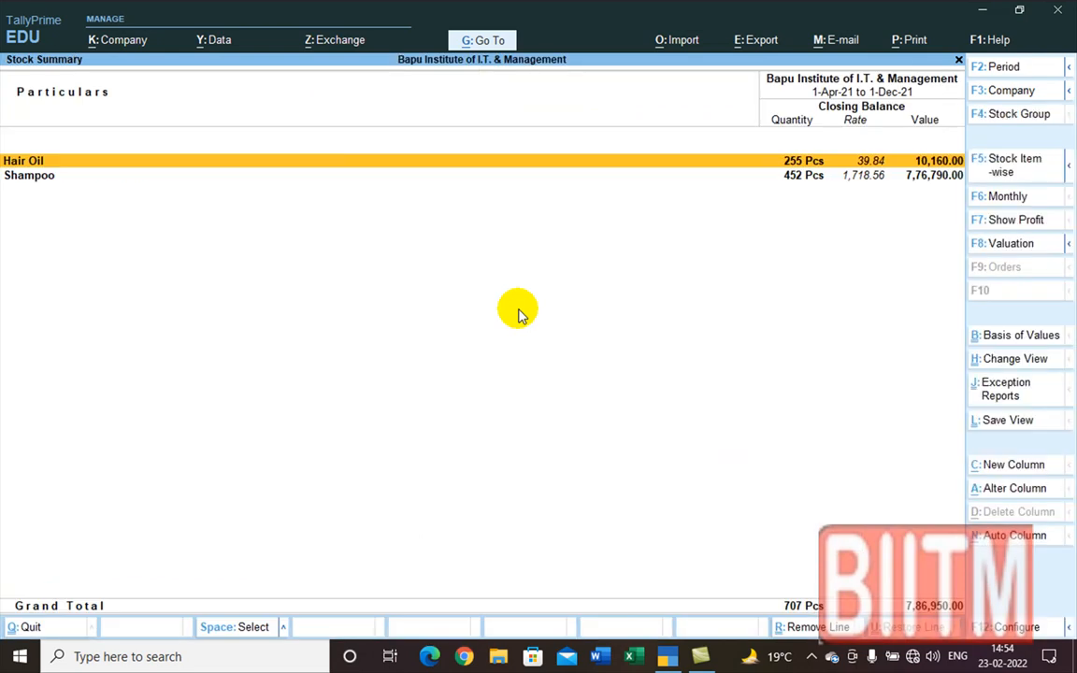
key("alt+F5")
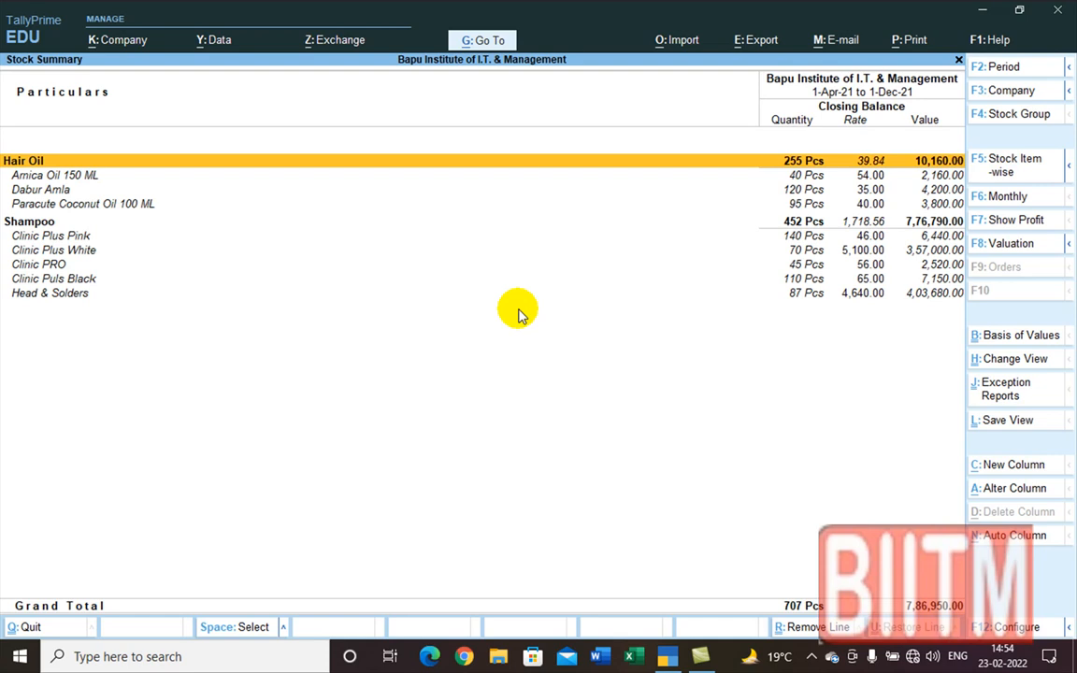
key("Down")
key("Down")
key("Down")
key("Down")
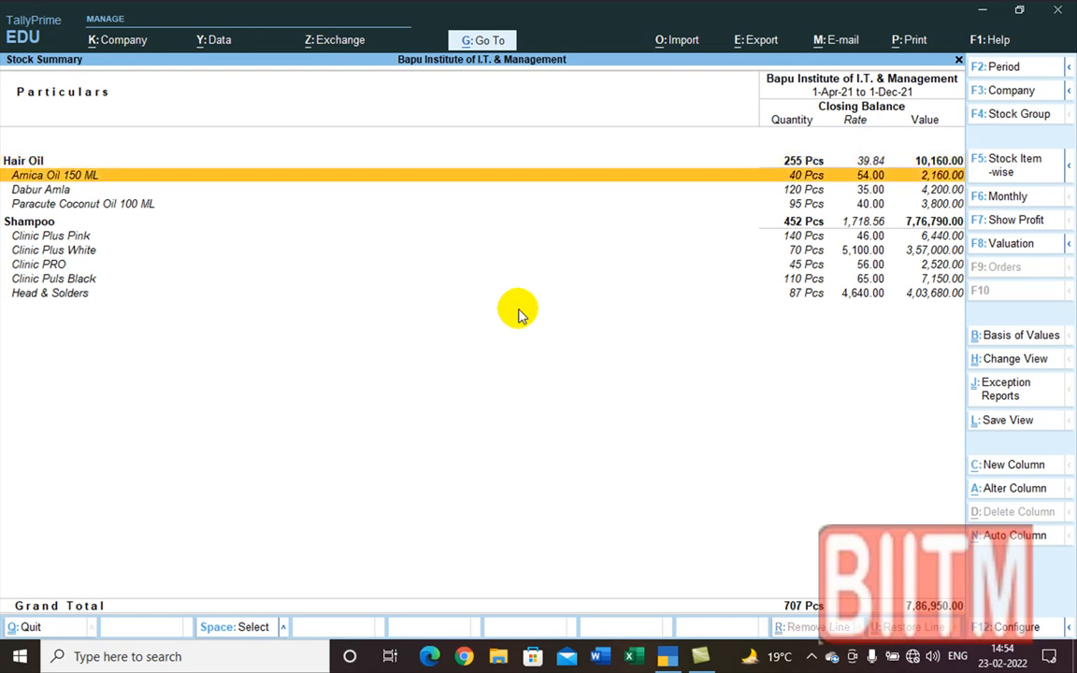
key("Up")
key("Up")
key("Up")
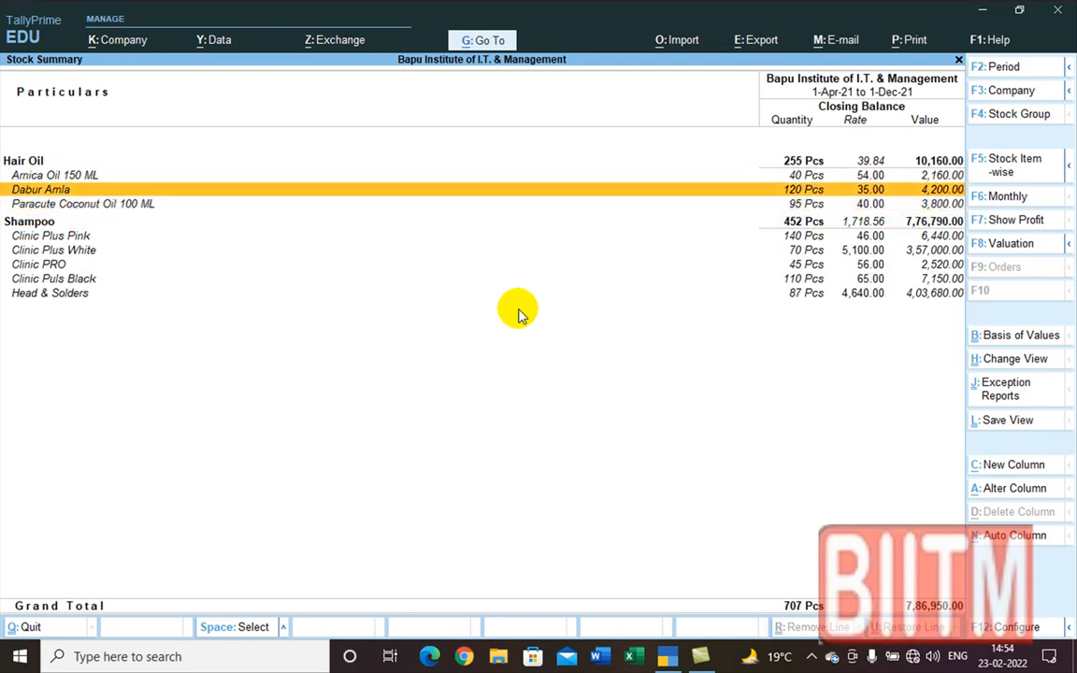
key("Down")
key("Down")
key("Down")
key("Down")
key("Down")
key("Down")
key("Down")
key("Down")
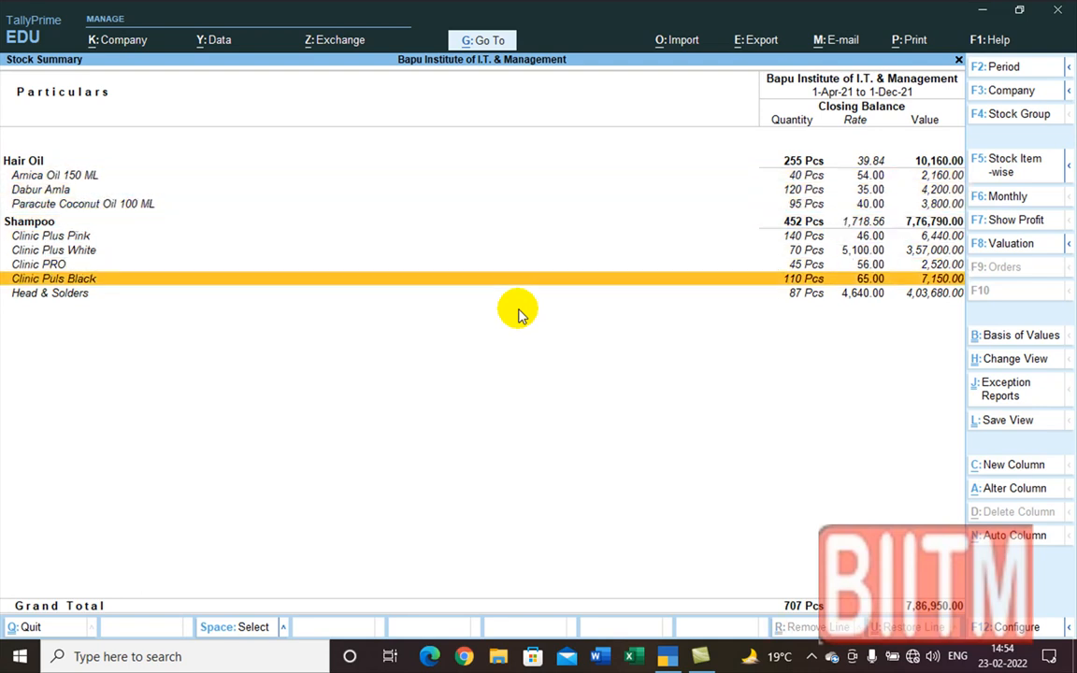
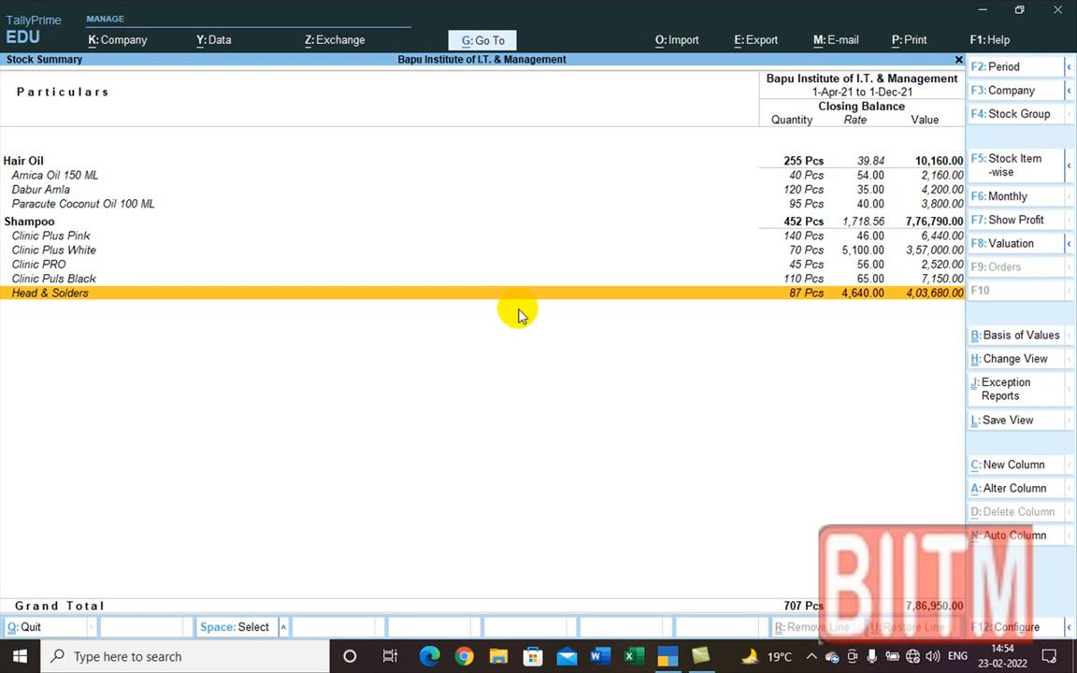
Step: Close the Stock Summary and move to Create in the Gateway of Tally menu
key("Escape")
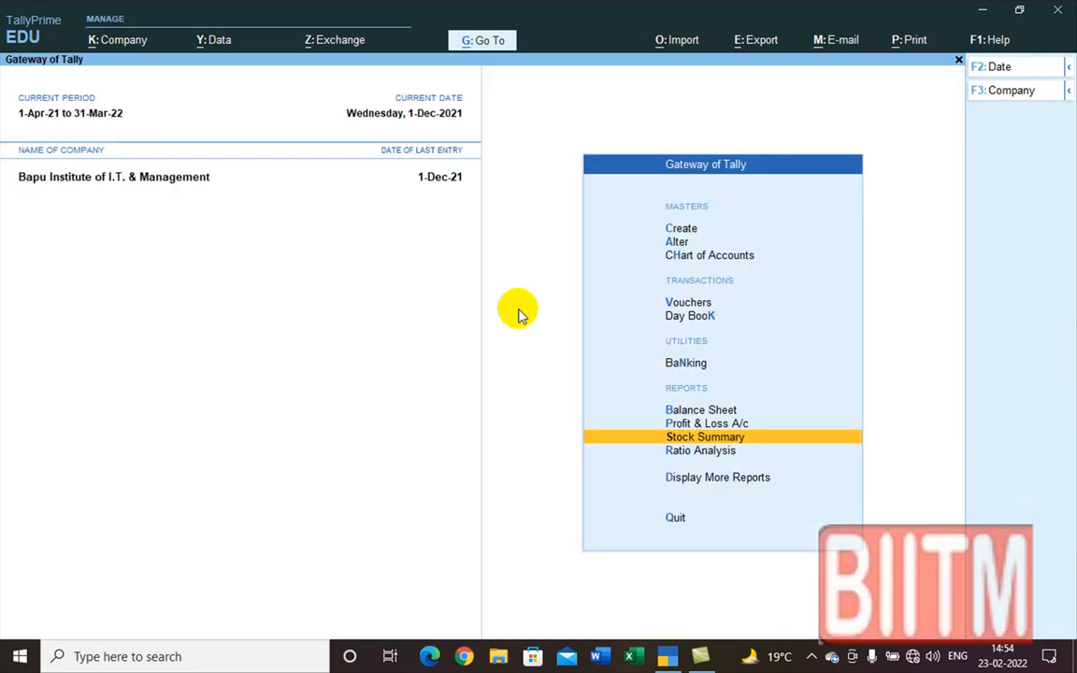
key("Up")
key("Up")
key("Up")
key("Up")
key("Up")
key("Up")
key("Up")
key("Up")
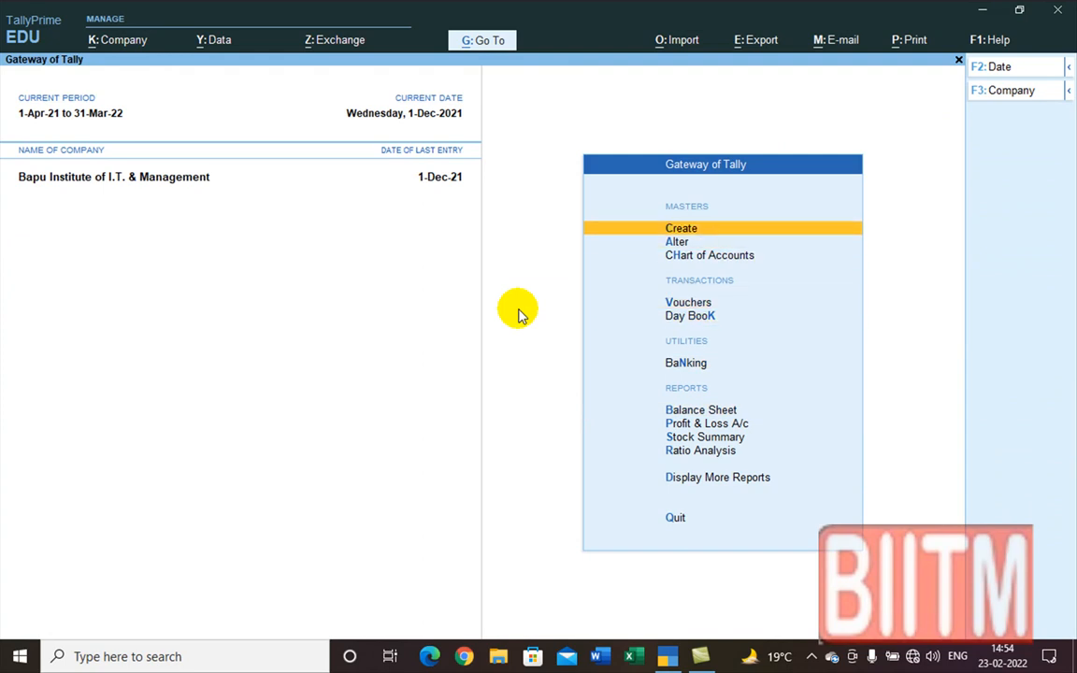
Step: Start a new simple unit with the symbol Box
key("Return")
key("Down")
key("Down")
key("Down")
key("Down")
key("Down")
key("Down")
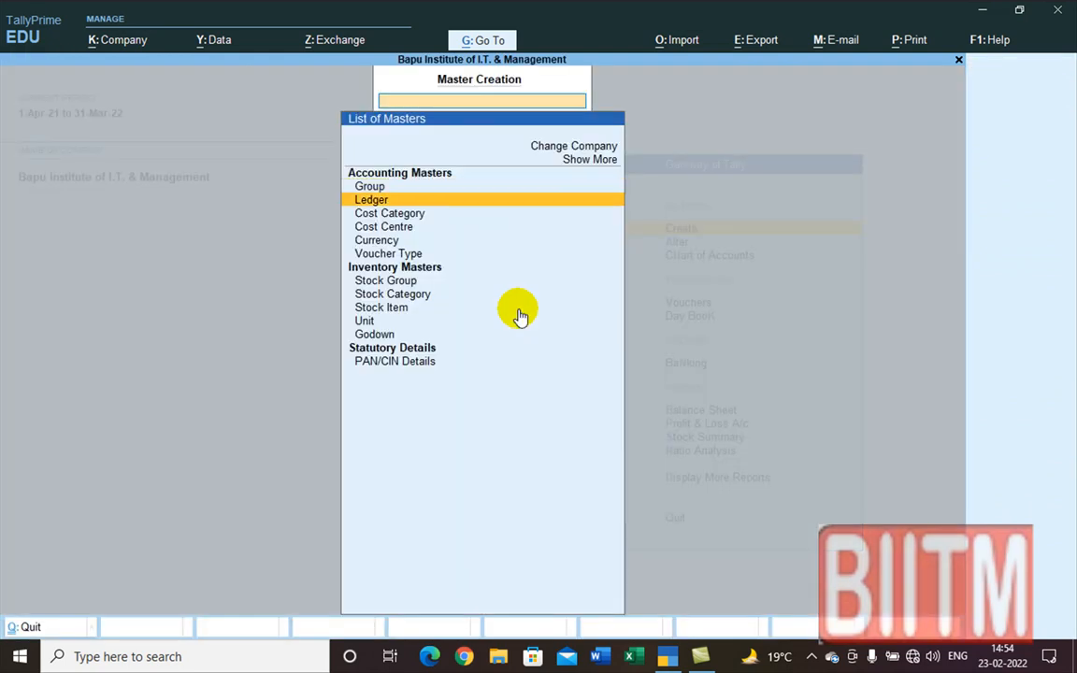
key("Down")
key("Down")
key("Down")
key("Return")
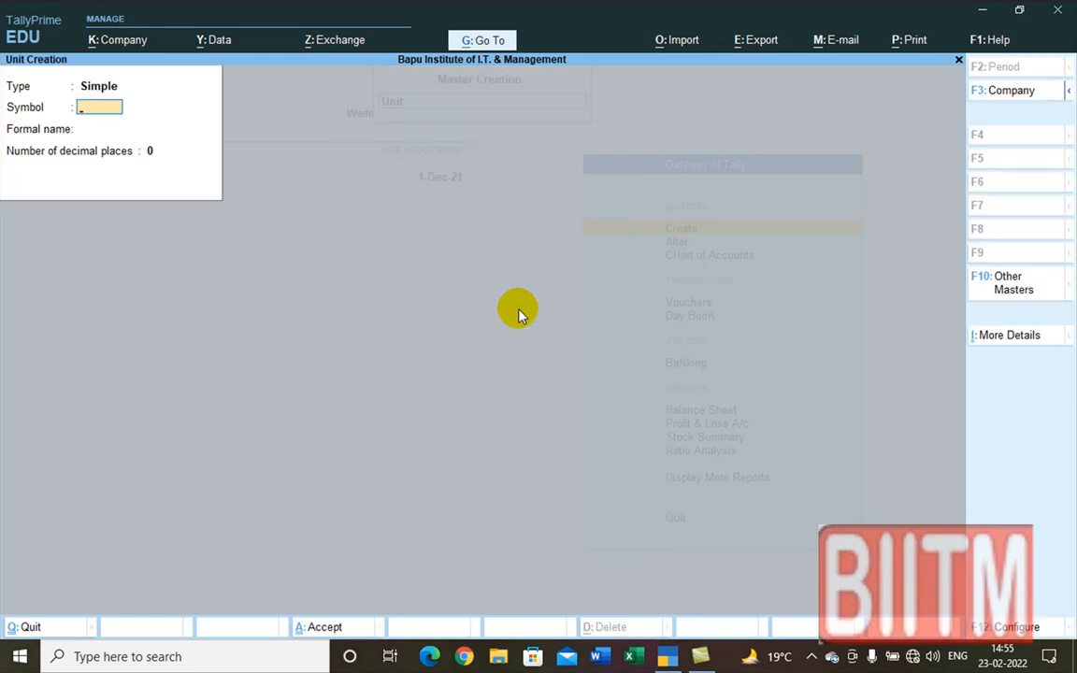
type("Box")
key("Return")
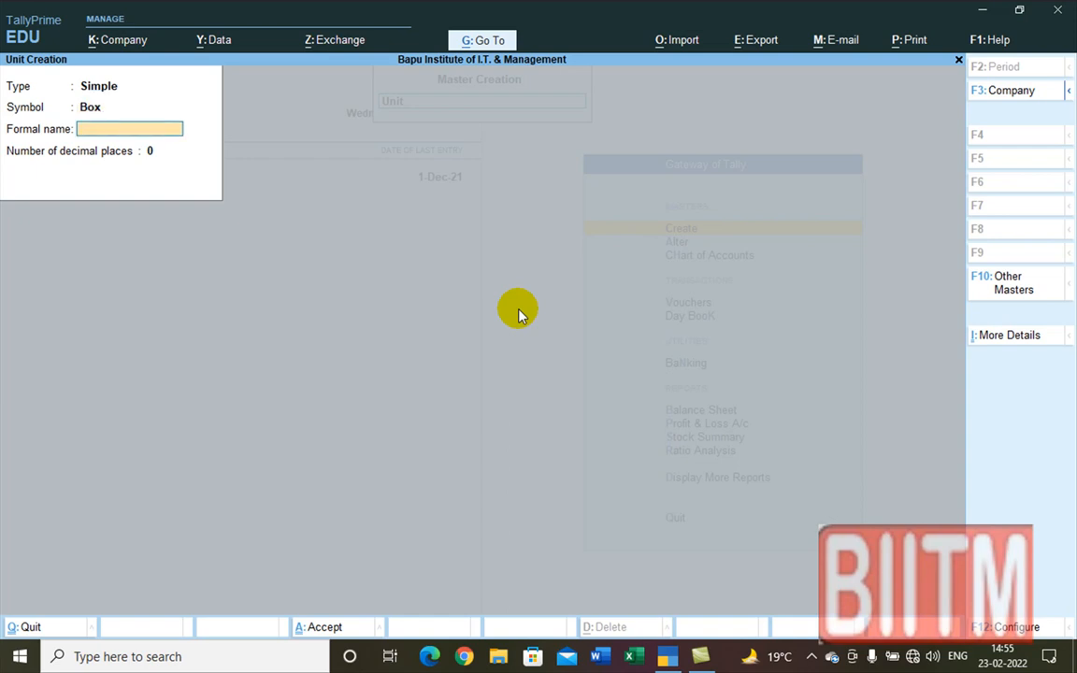
Step: Give the Box unit formal name Boxes and 0 decimal places, and save it
type("B")
type("o")
type("es")
key("BackSpace")
key("BackSpace")
type("x")
key("Up")
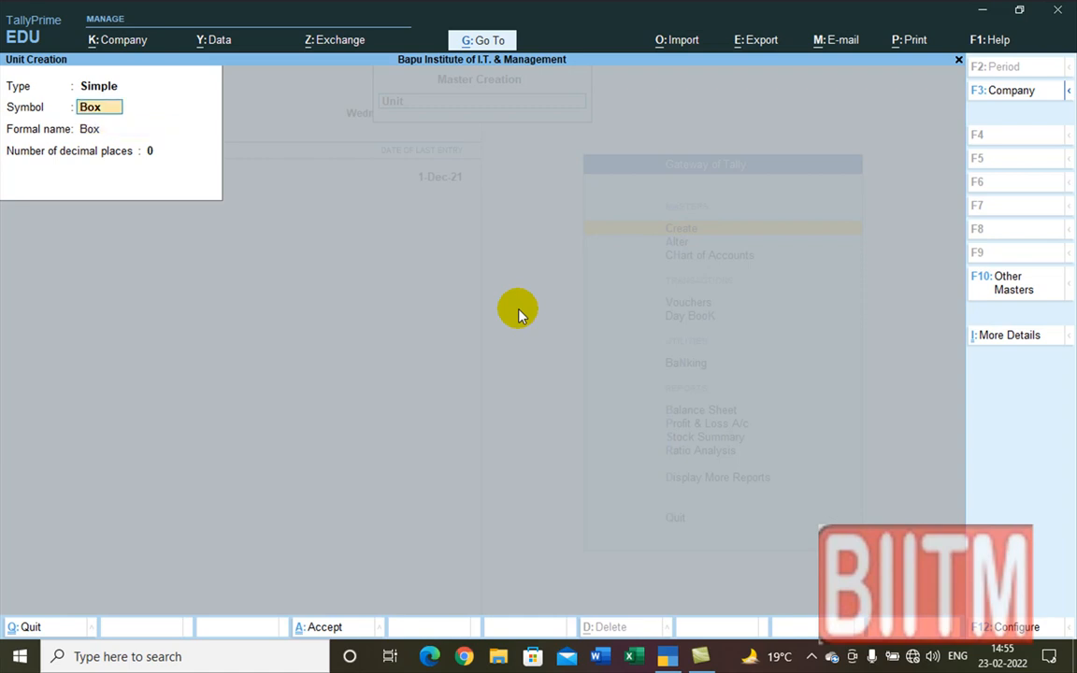
type("Box")
key("Return")
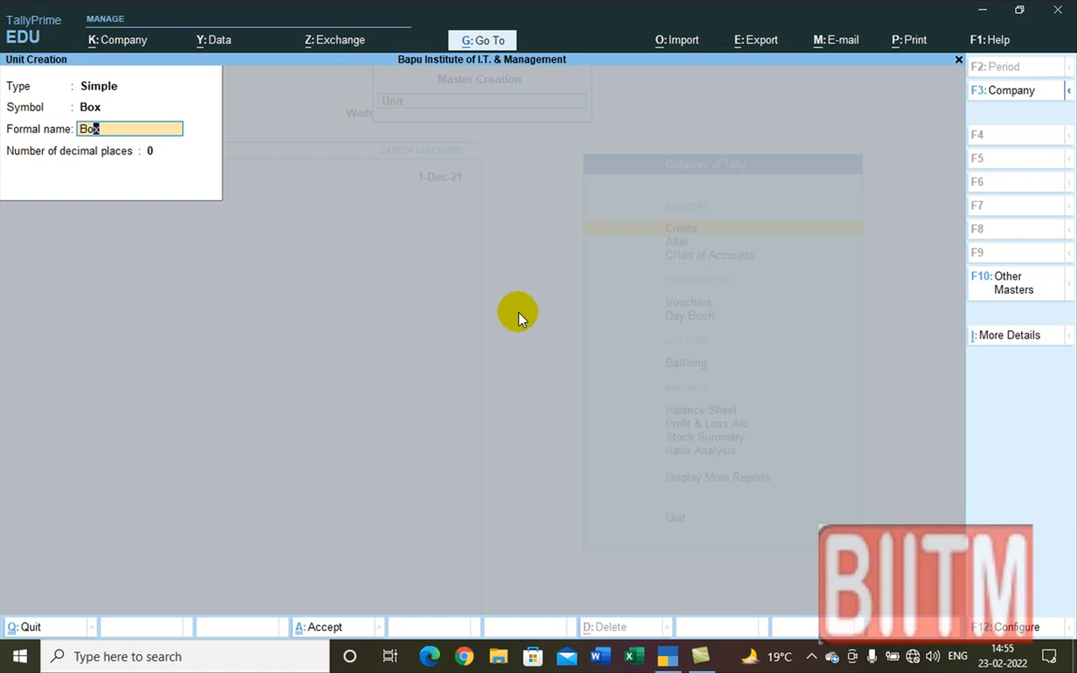
type("e")
key("BackSpace")
key("Up")
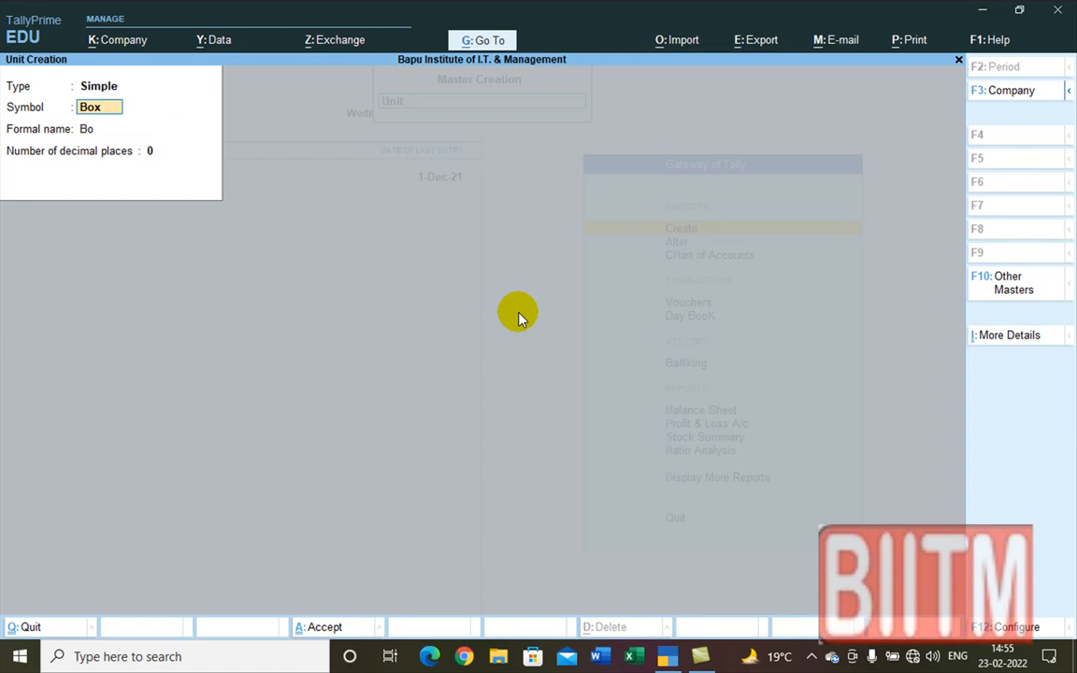
key("Return")
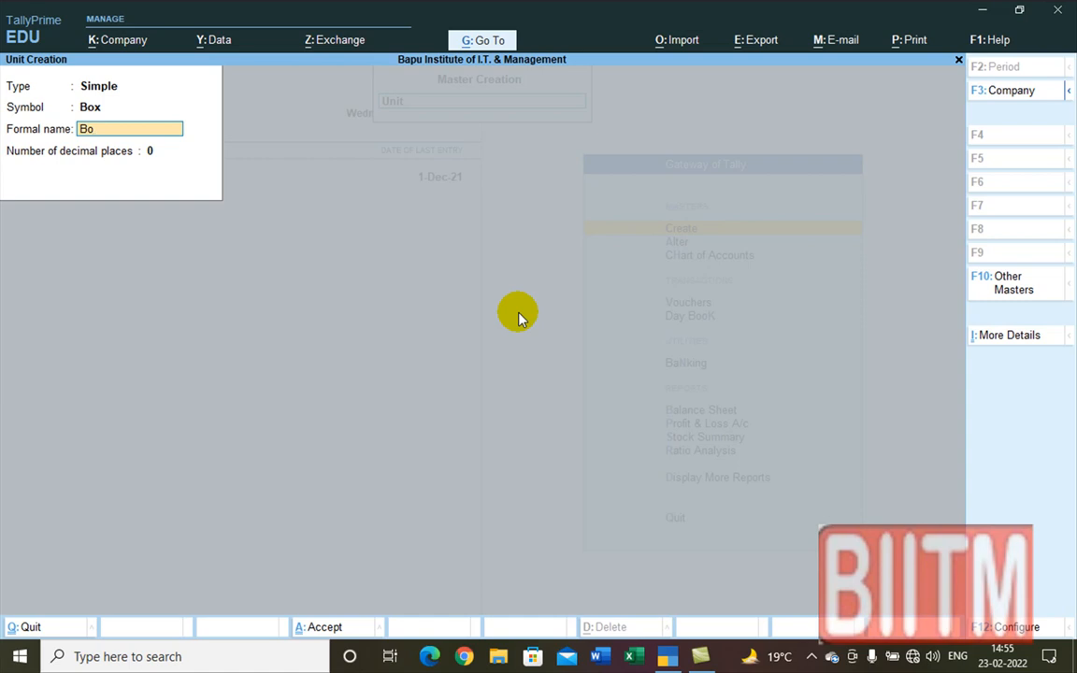
type("xes")
key("Return")
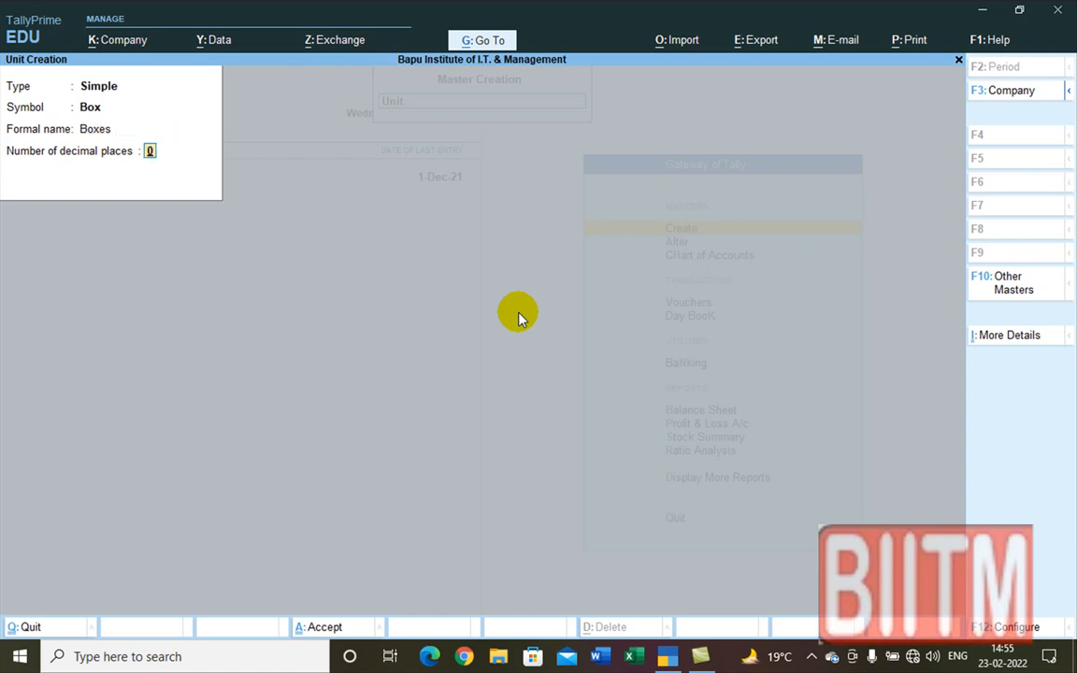
key("Return")
key("Return")
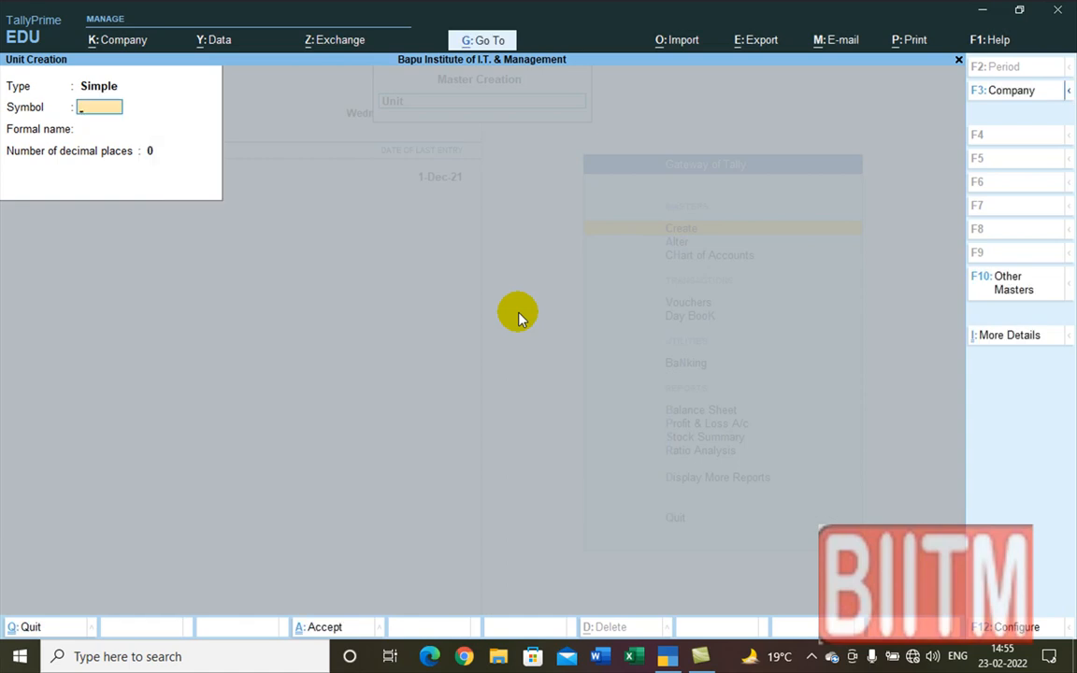
Step: Create the compound unit Box of 12 Pcs and exit unit creation
key("BackSpace")
key("Up")
key("Return")
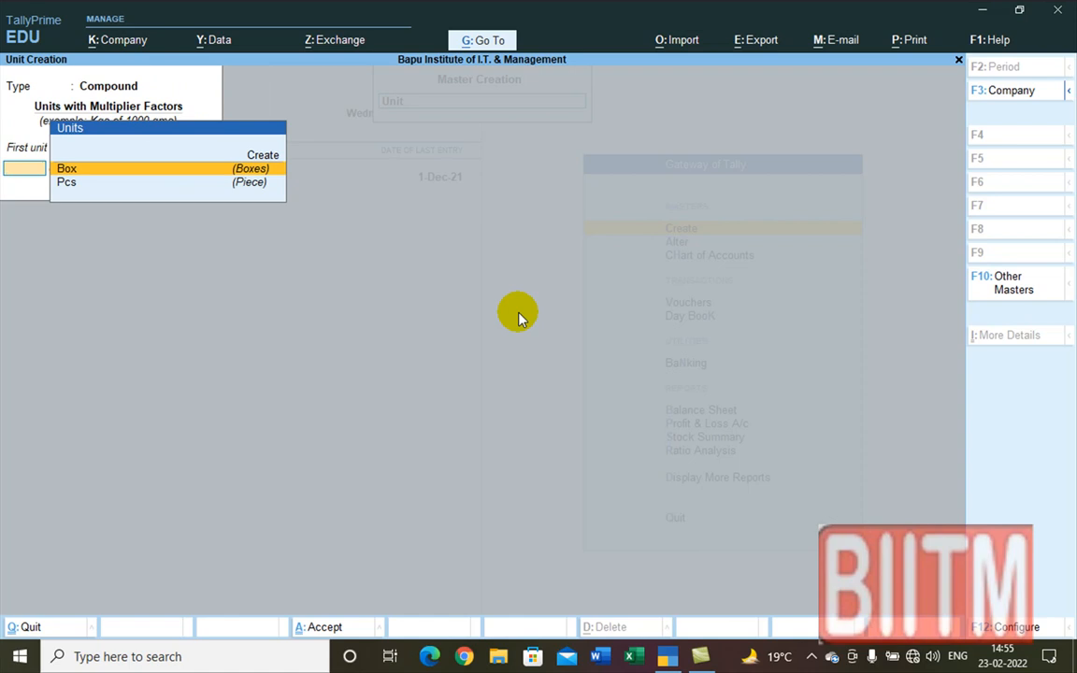
key("Return")
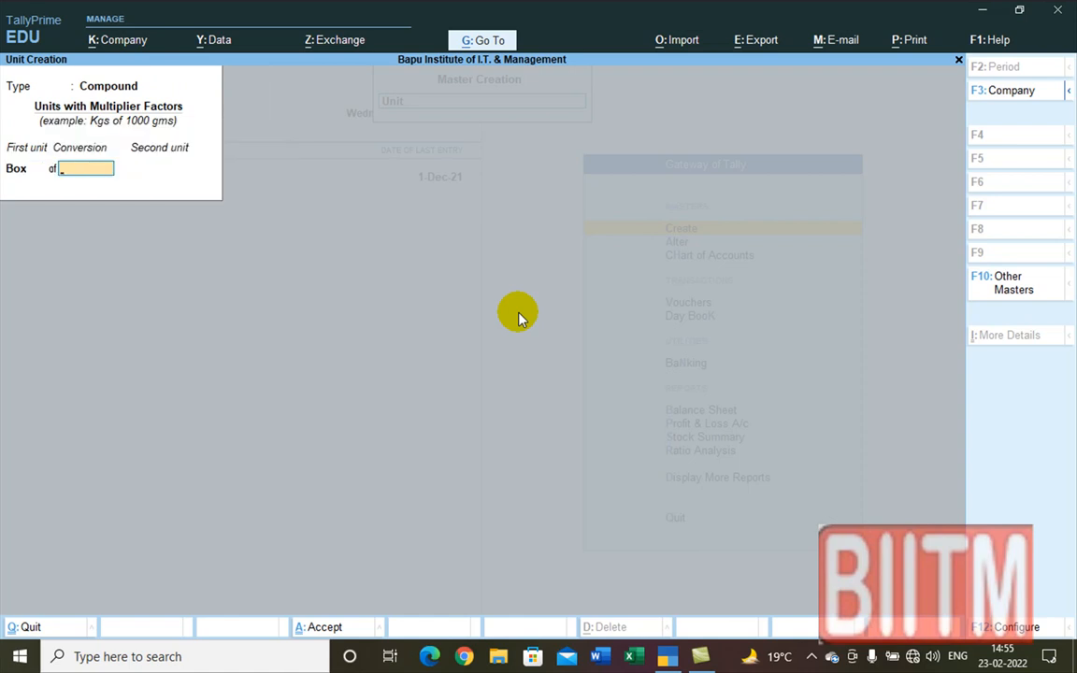
type("12")
key("Return")
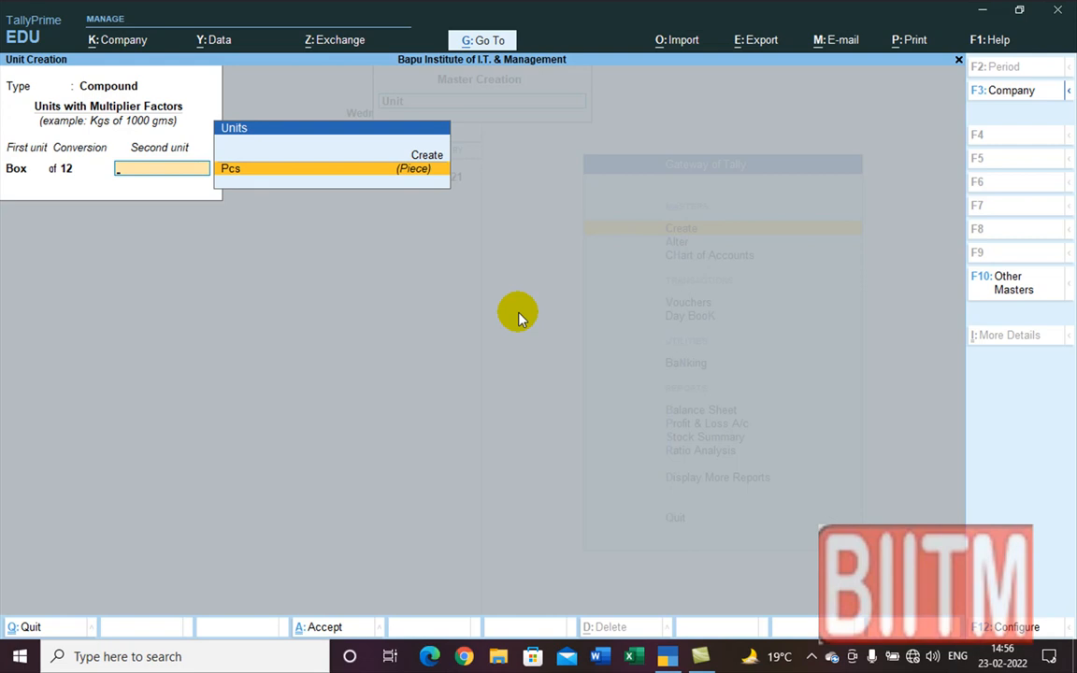
key("Return")
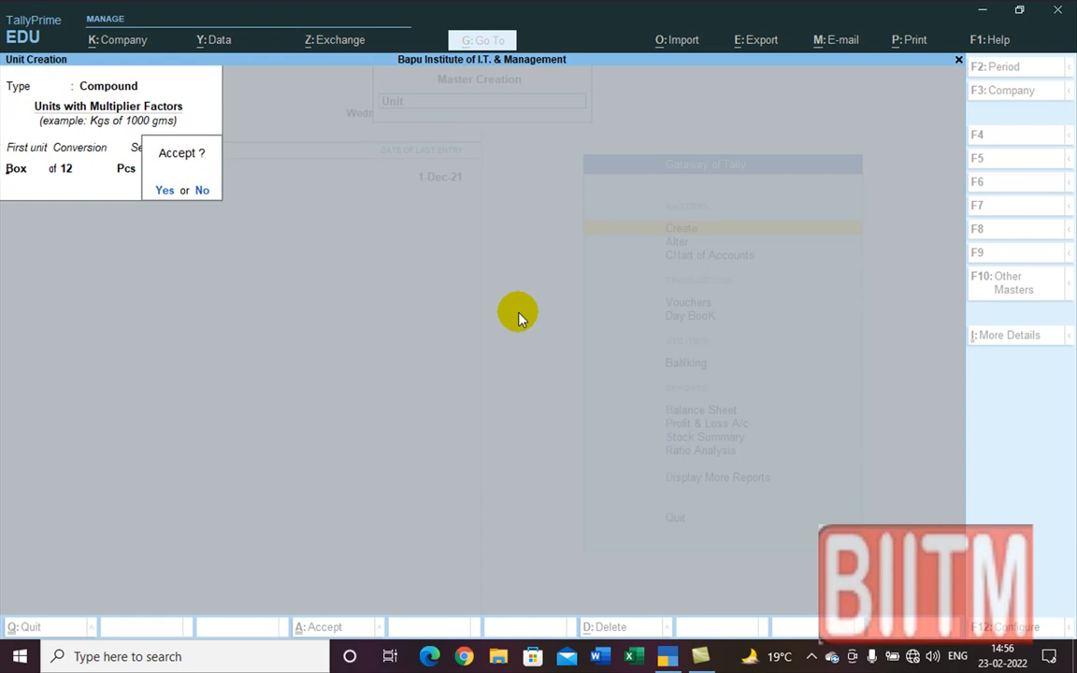
key("Return")
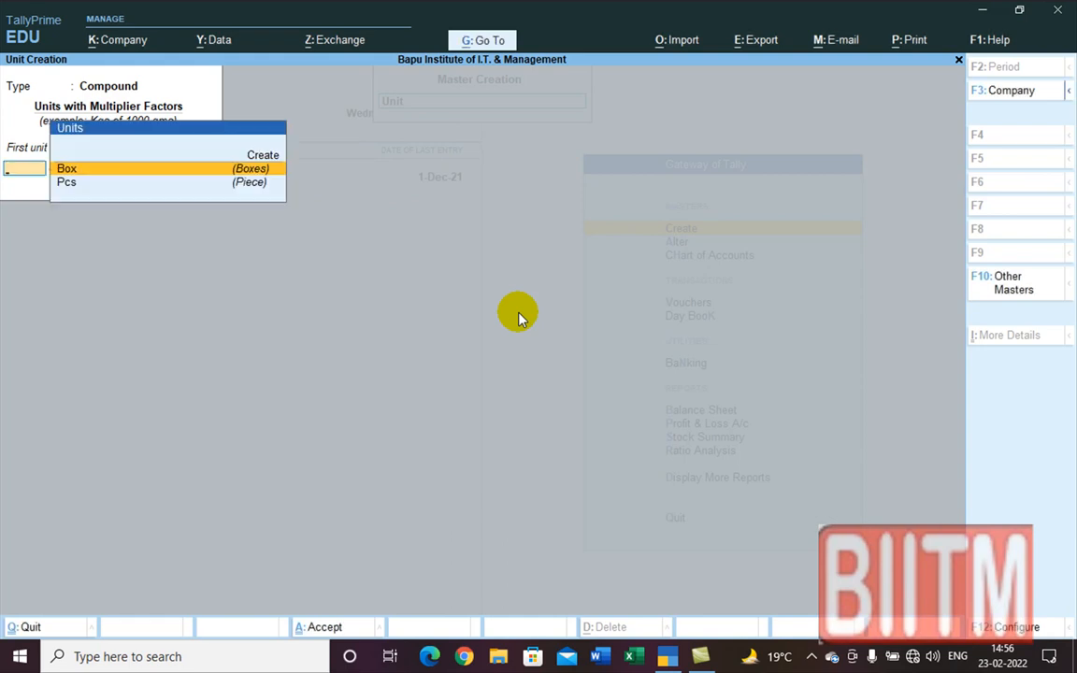
key("Escape")
Step: Leave unit creation and name a new stock item Dove 150 ML
key("y")
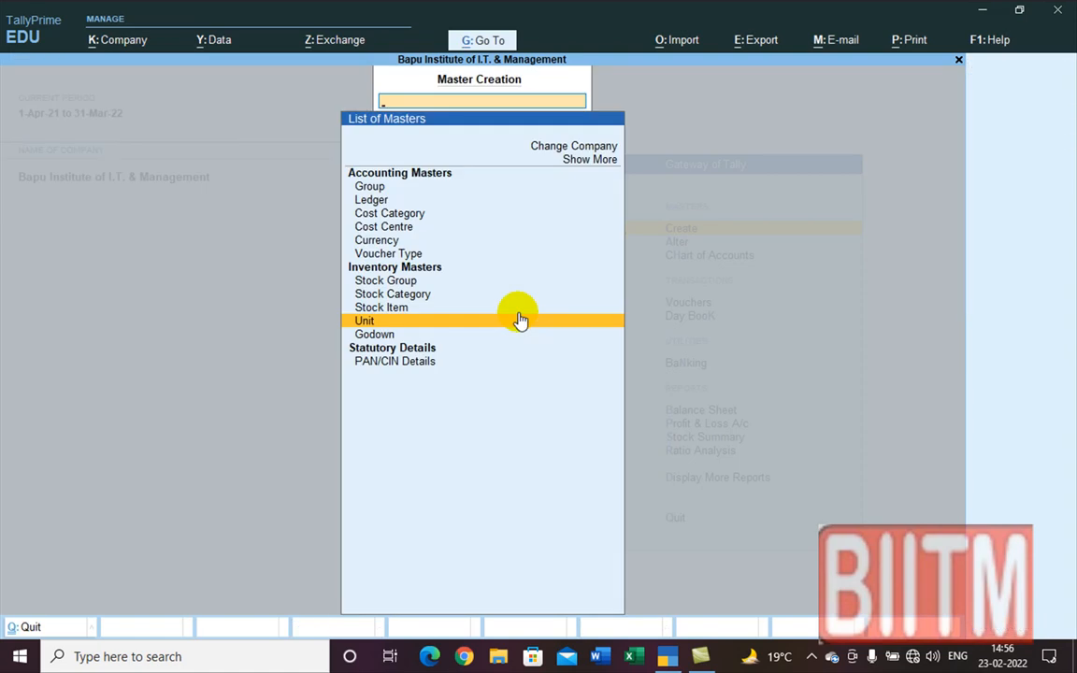
key("Up")
left_click(521, 320)
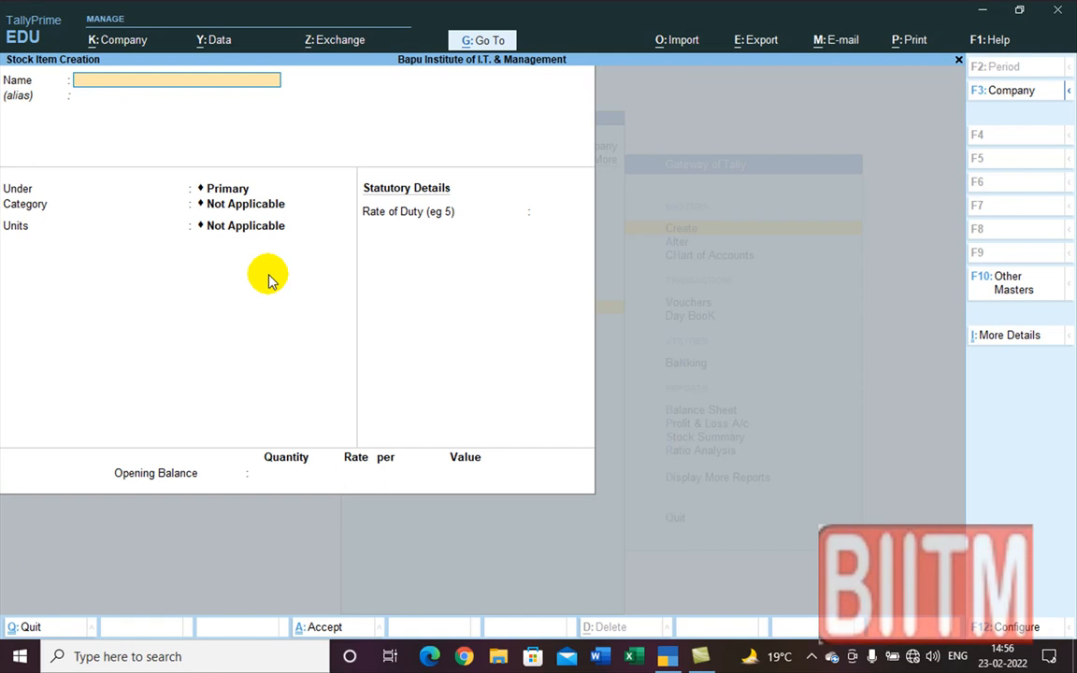
type("Dove")
type("150 ML")
key("Return")
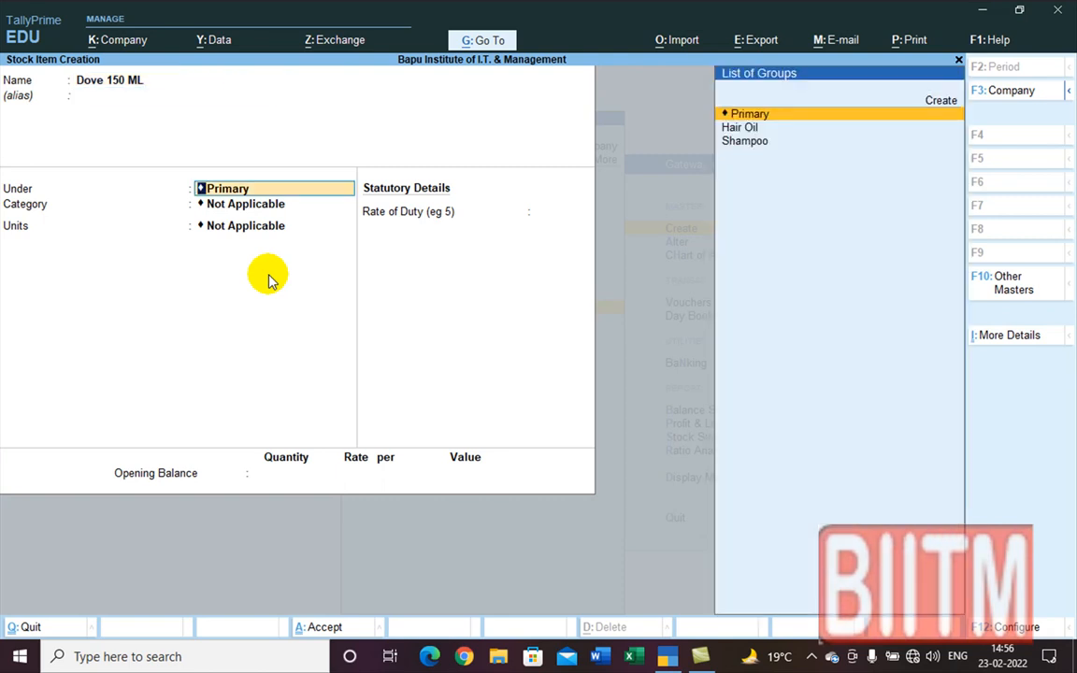
Step: Put Dove 150 ML under Shampoo, category FMCG, with unit Pcs
key("Down")
key("Down")
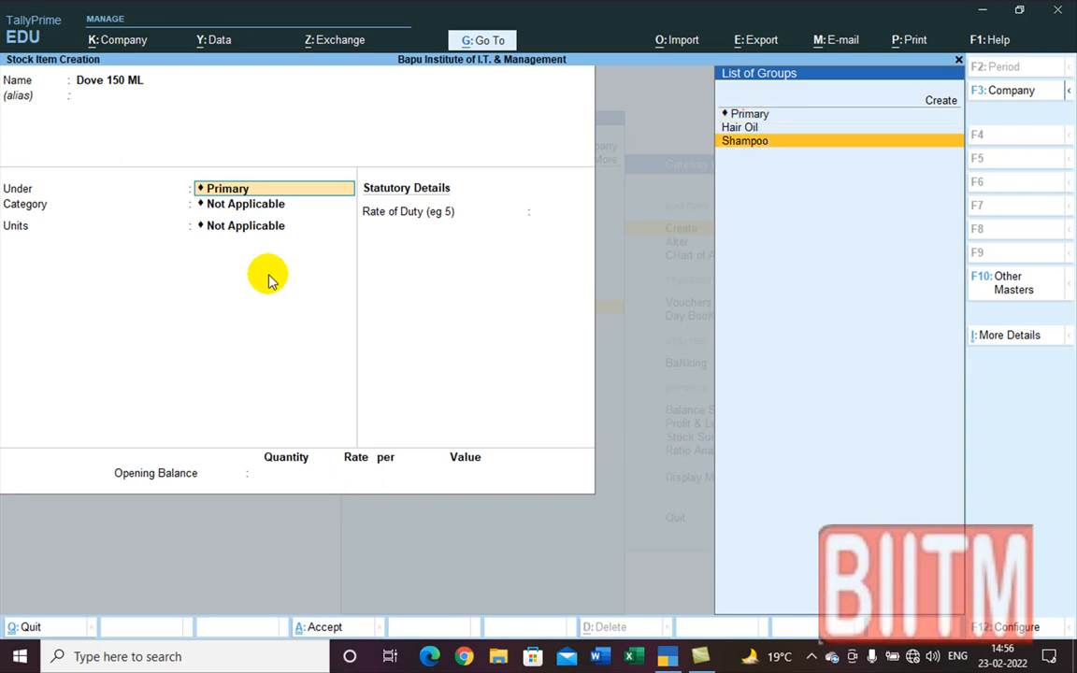
key("Return")
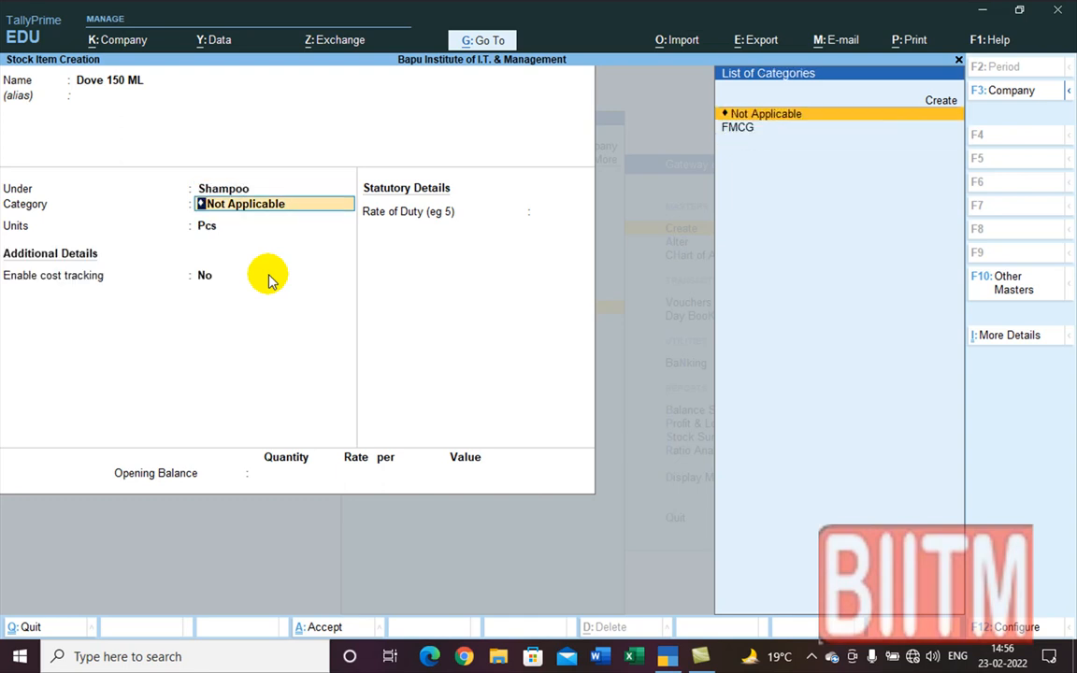
key("Down")
key("Return")
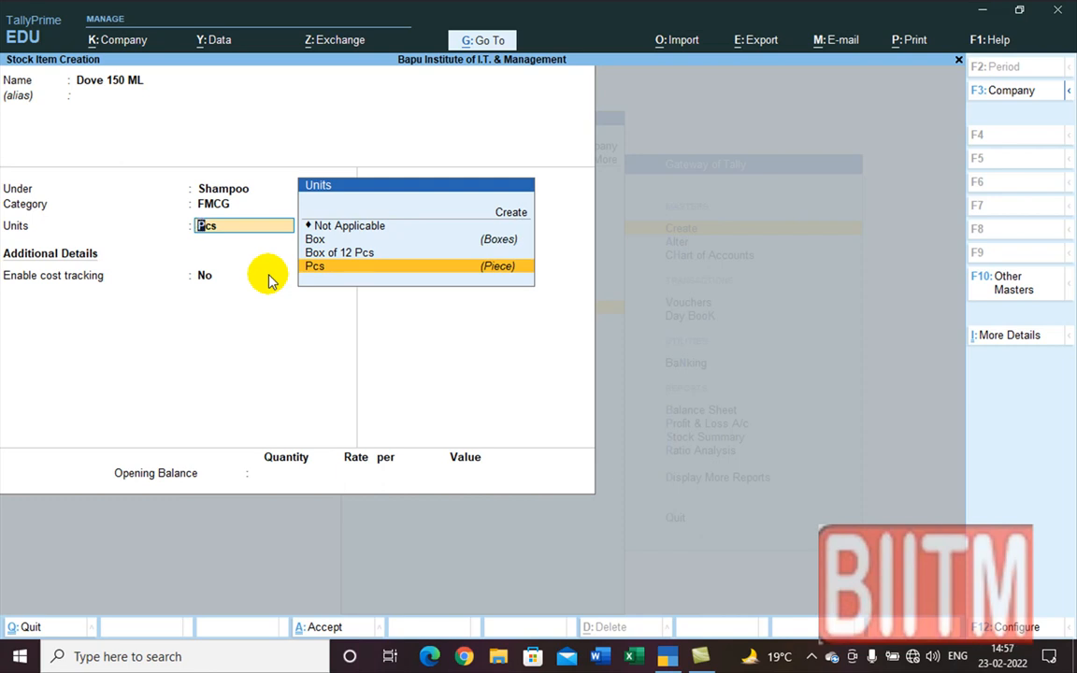
key("Return")
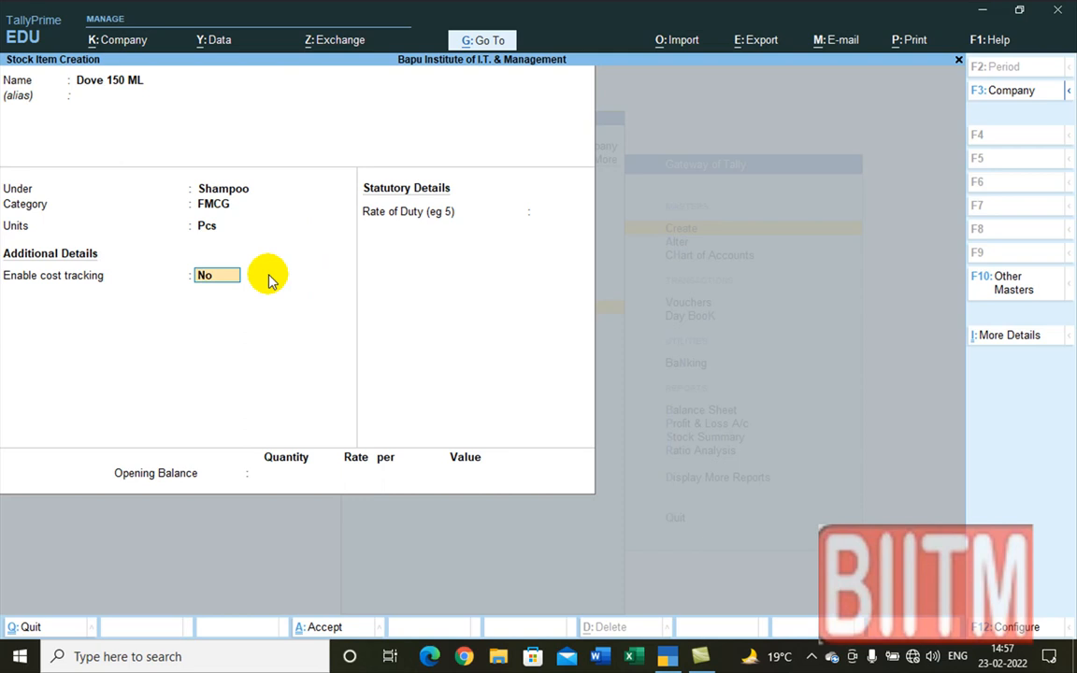
key("F12")
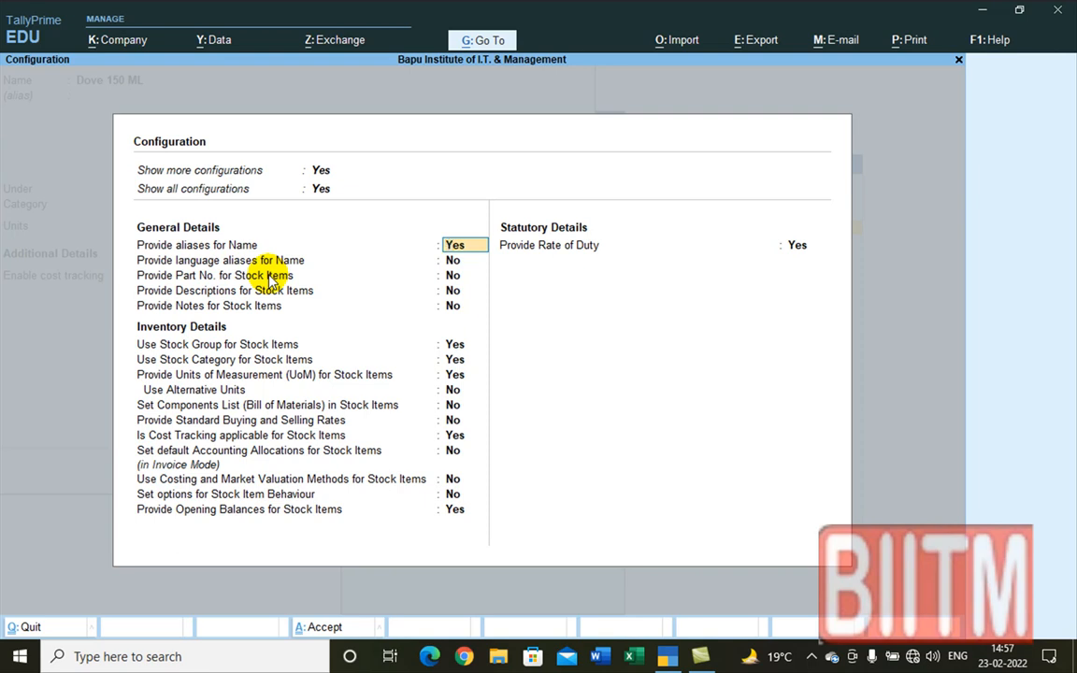
Step: Enable alternate units in the stock item configuration
key("Return")
key("Return")
key("Return")
key("Return")
key("Return")
key("Return")
key("Return")
key("Return")
type("y")
key("Return")
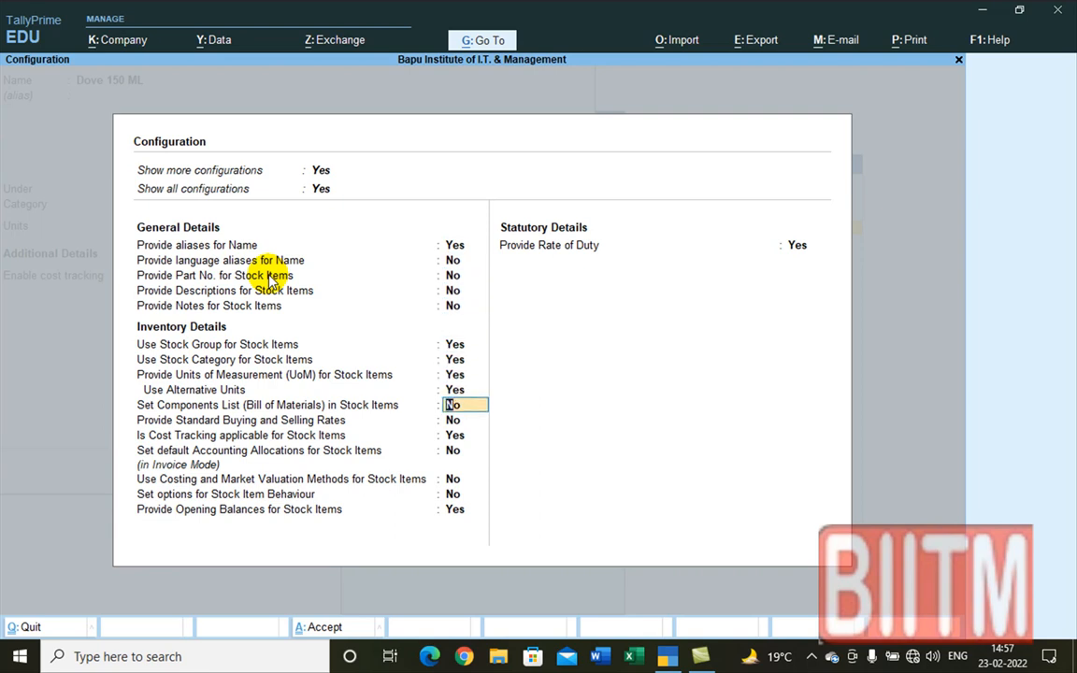
key("ctrl+a")
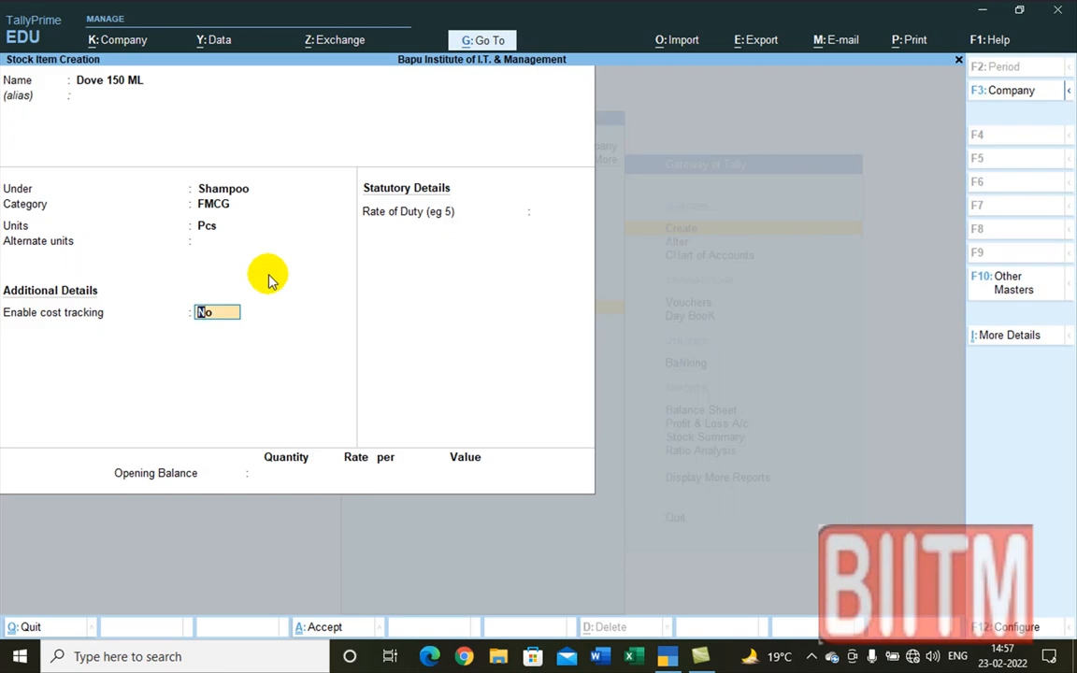
Step: Set Pcs as the base unit and Box as the alternate unit for Dove 150 ML
key("BackSpace")
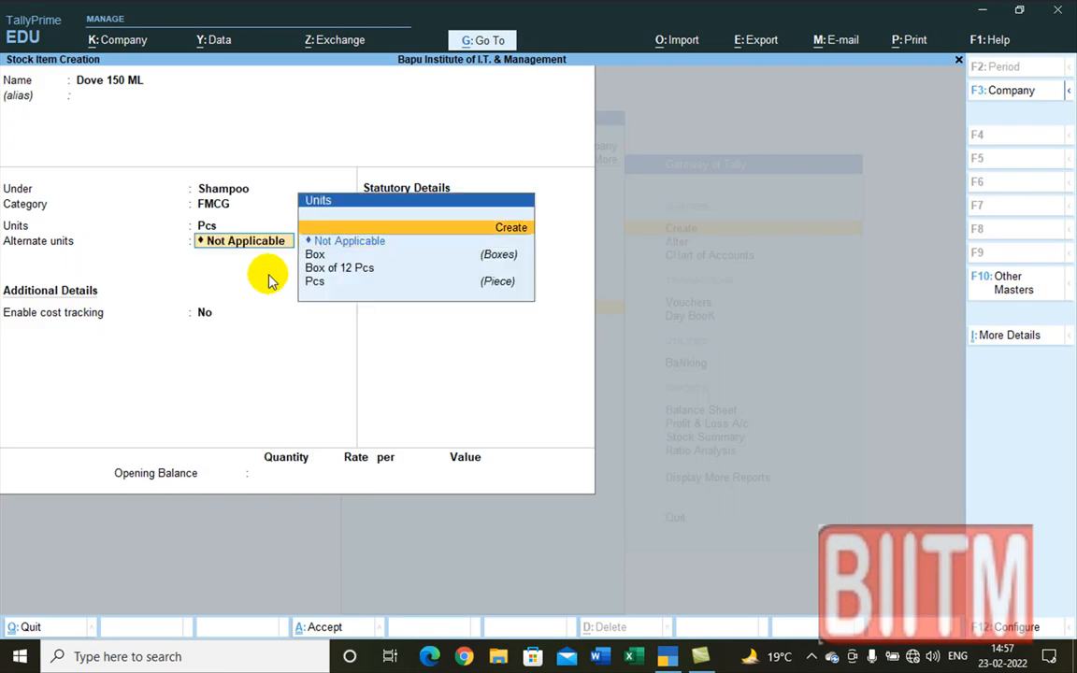
key("BackSpace")
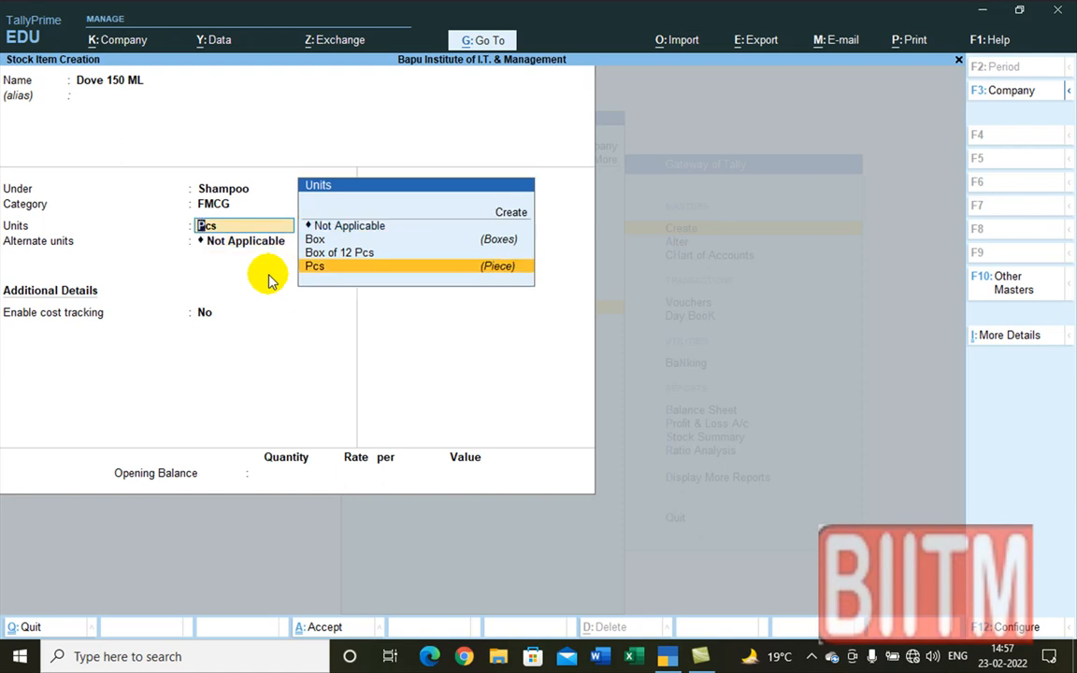
key("Up")
key("Up")
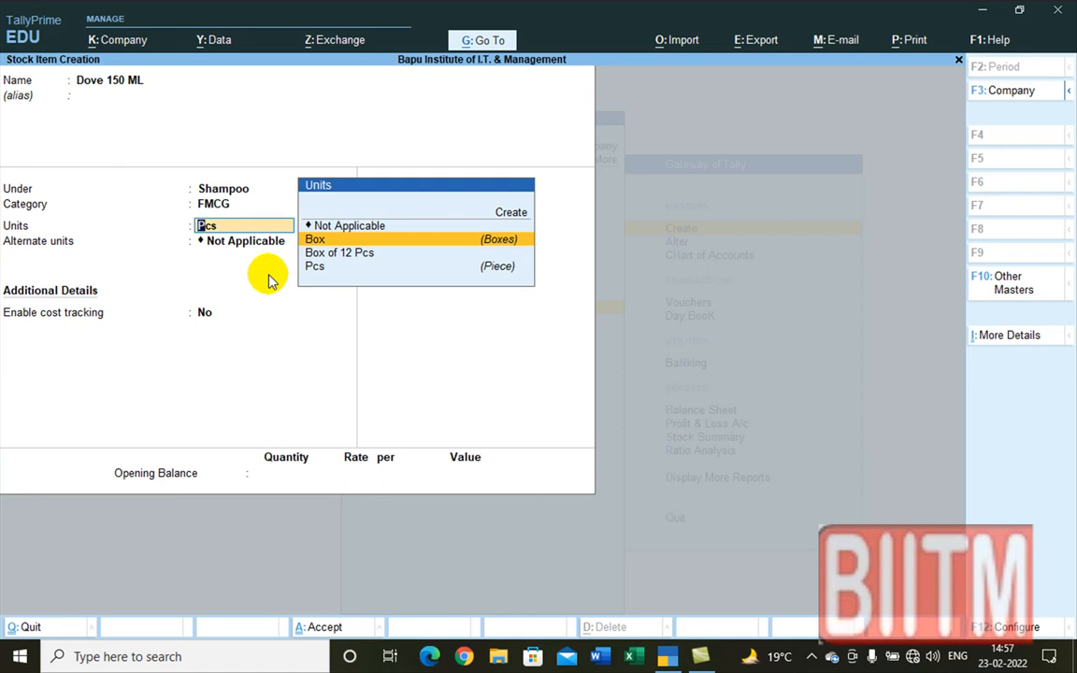
key("Return")
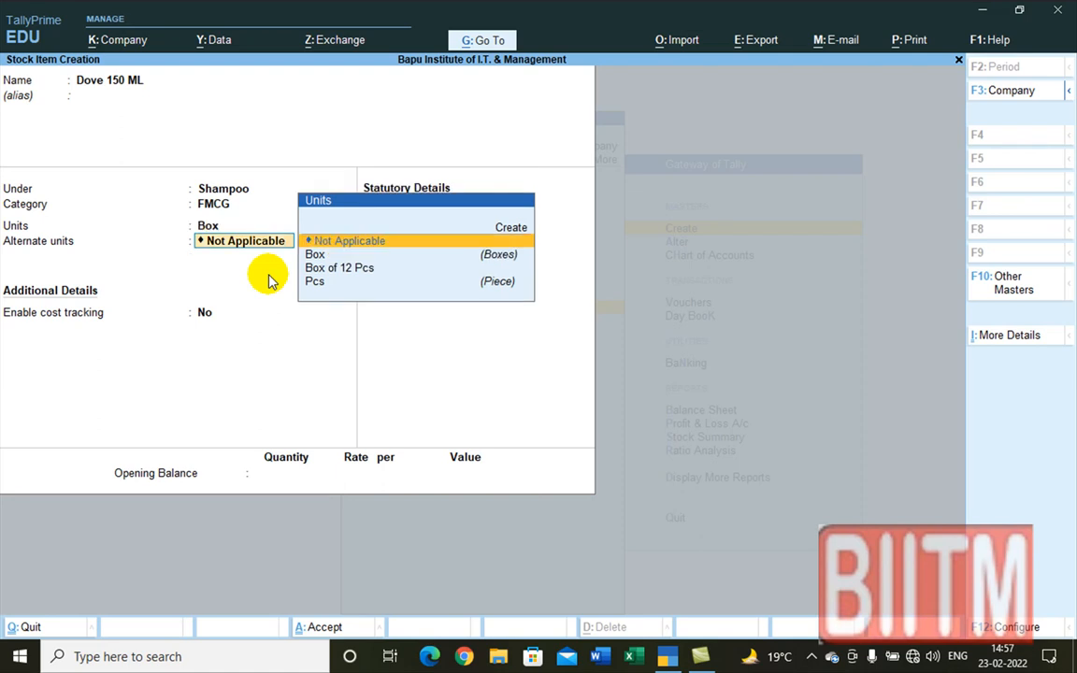
key("Down")
key("Down")
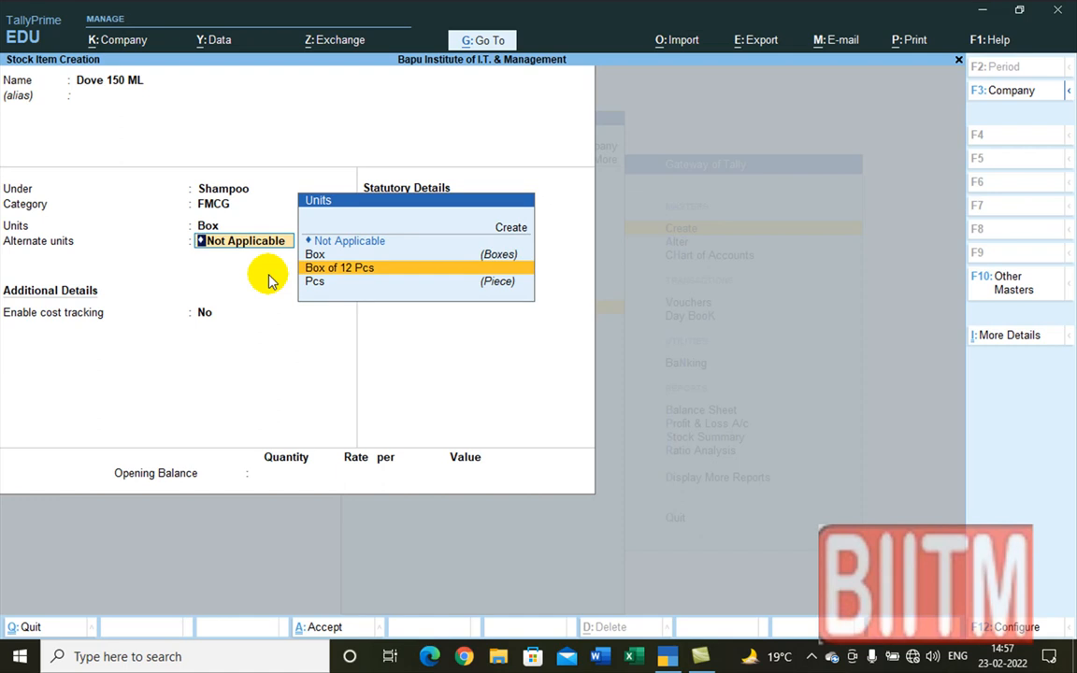
key("Return")
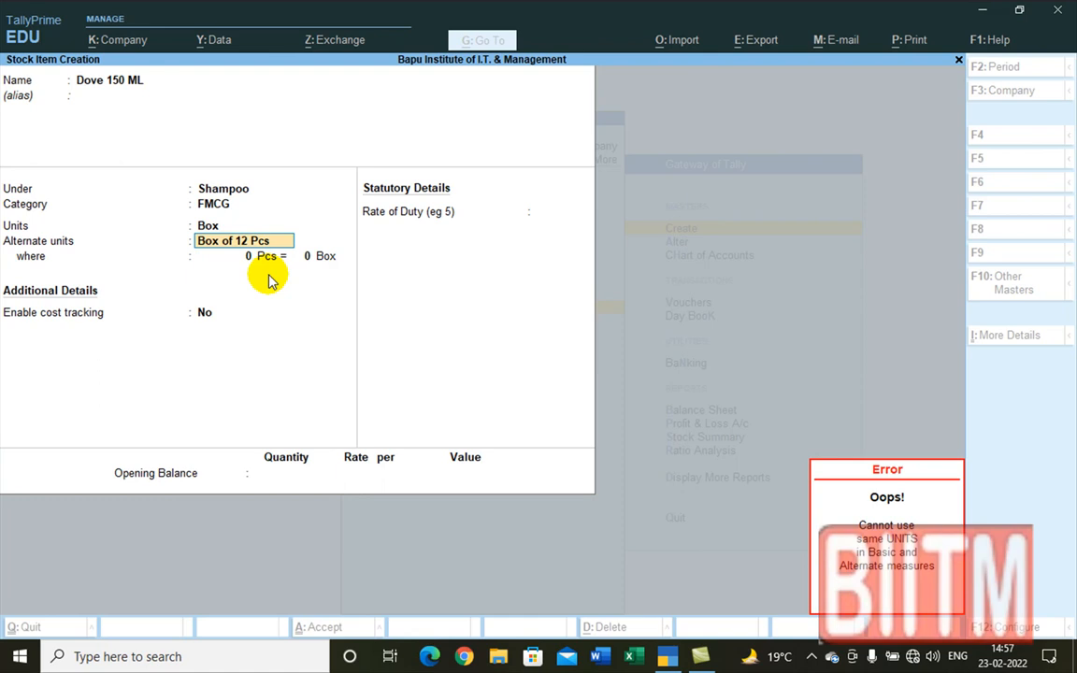
key("Return")
key("Return")
key("Return")
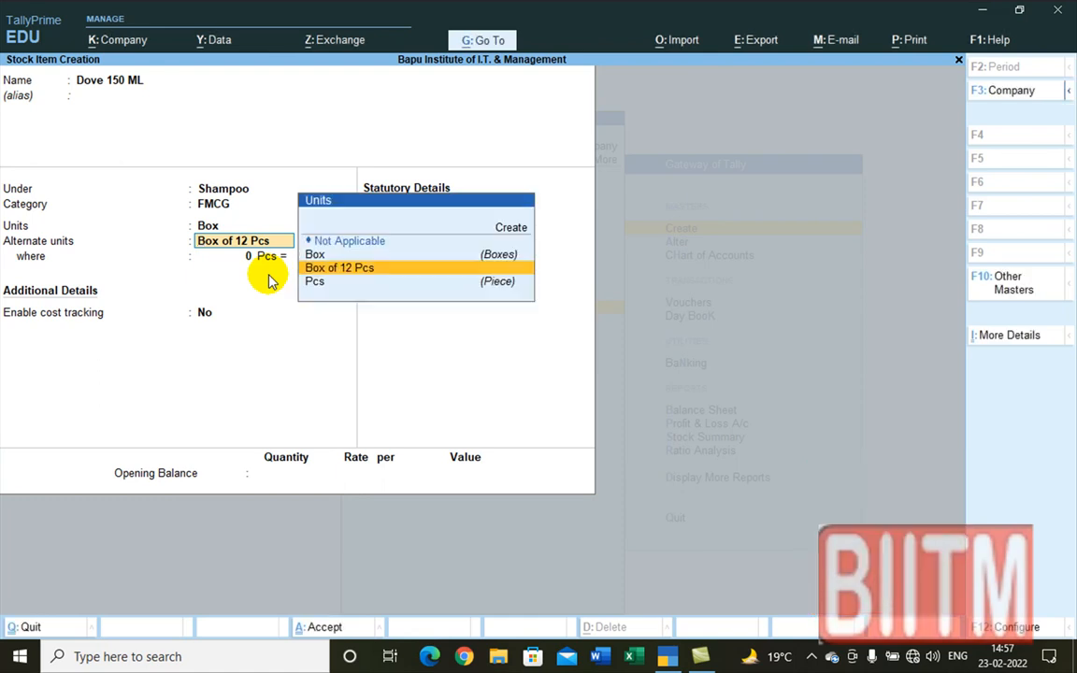
key("Up")
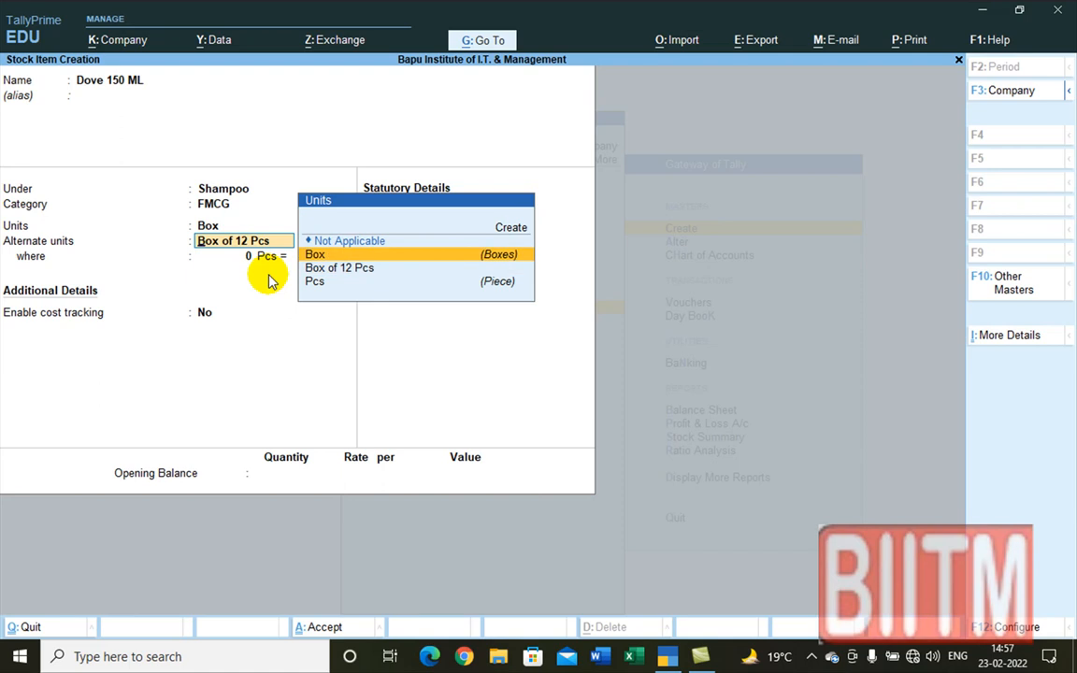
key("Return")
key("Return")
key("Return")
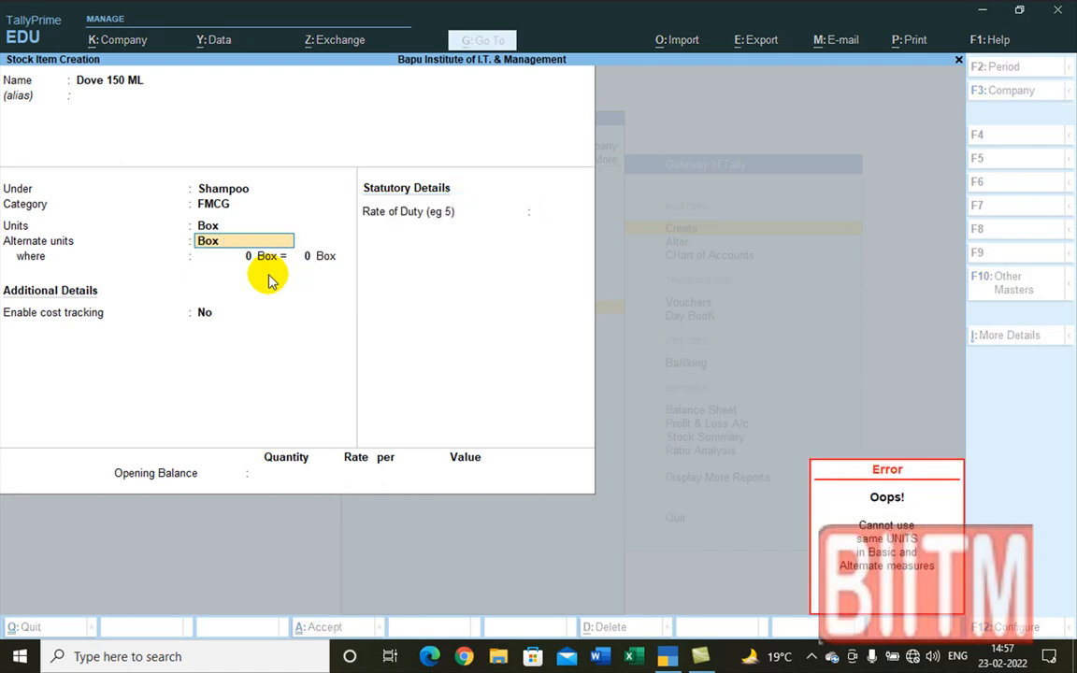
key("BackSpace")
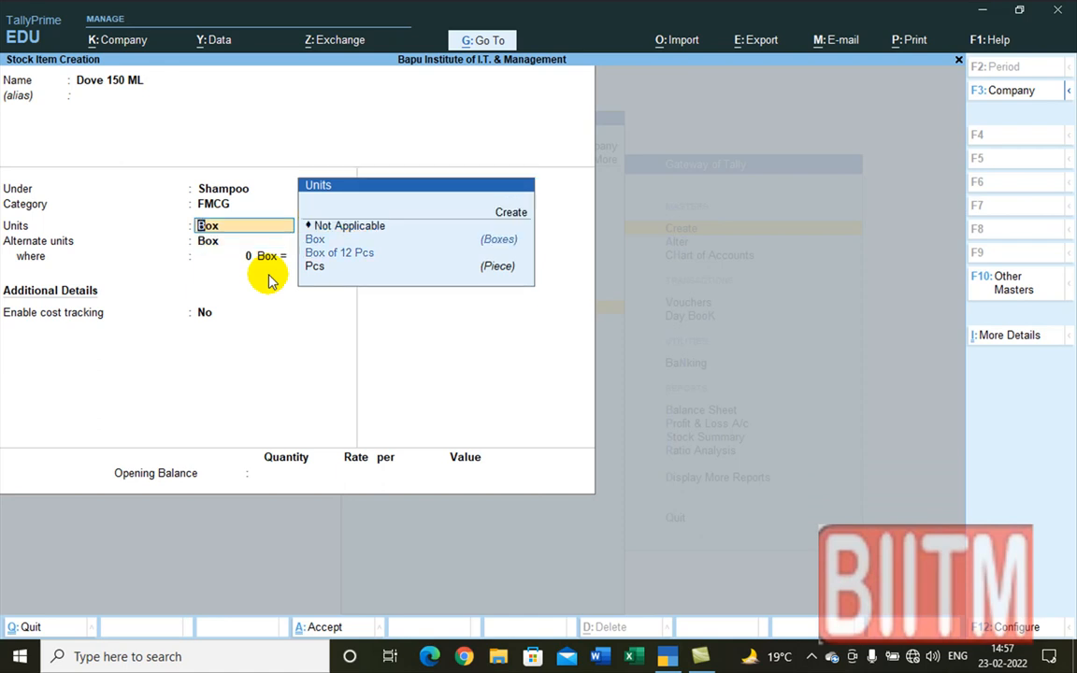
key("Down")
key("Down")
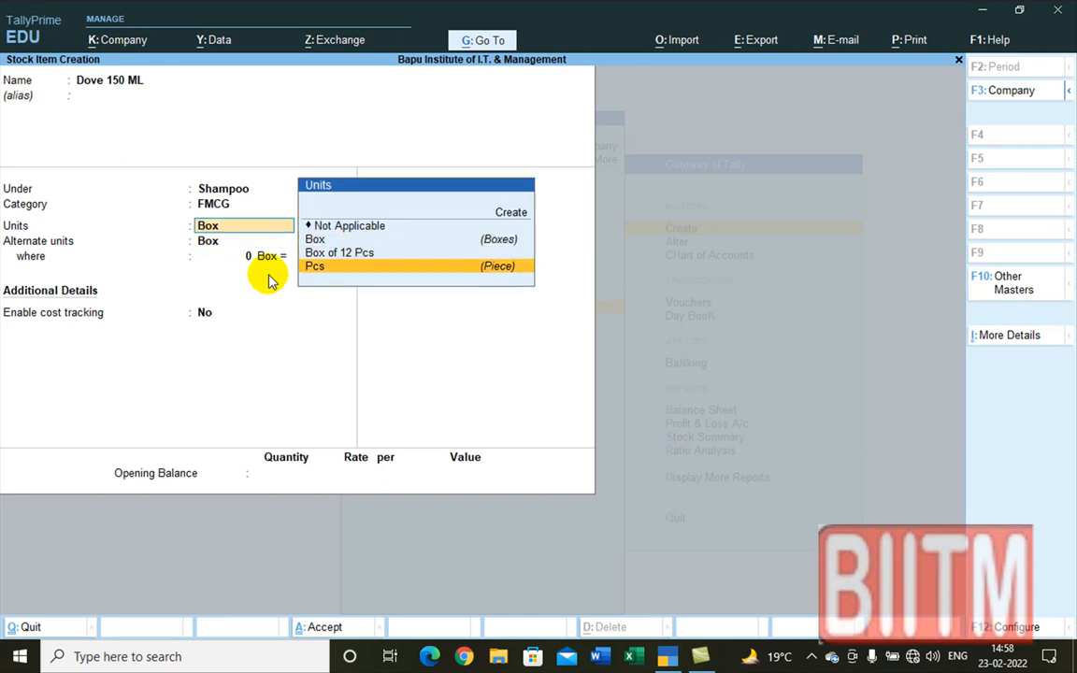
key("Return")
Step: Enter the conversion 1 Box = 12 Pcs and save Dove 150 ML
key("Return")
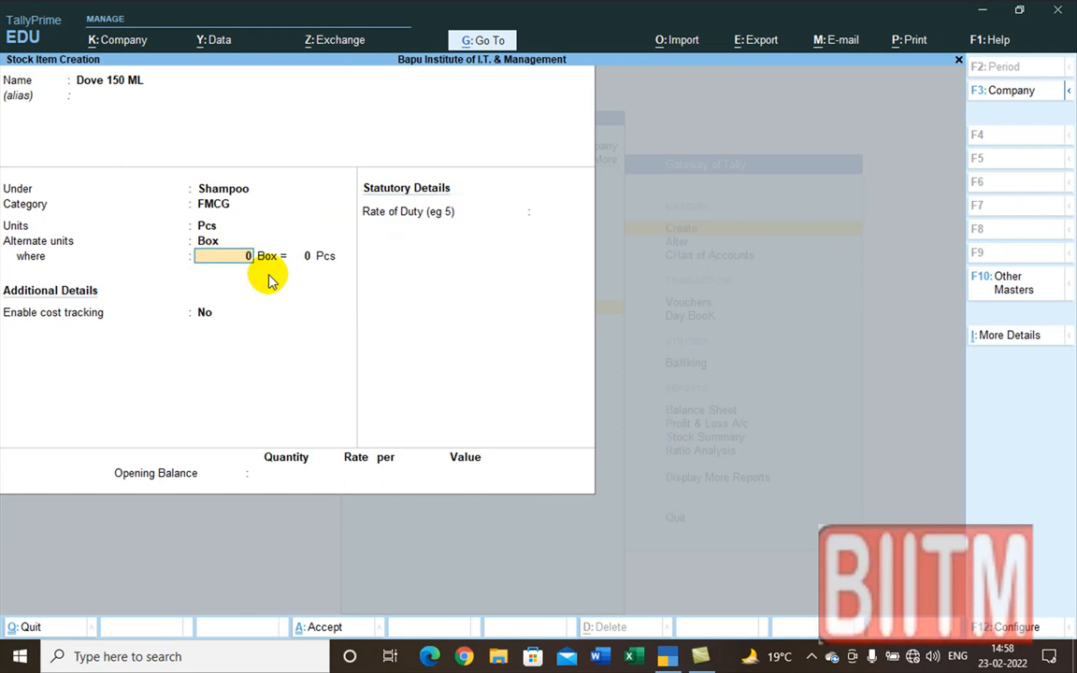
type("12")
key("BackSpace")
key("Return")
type("12")
key("Return")
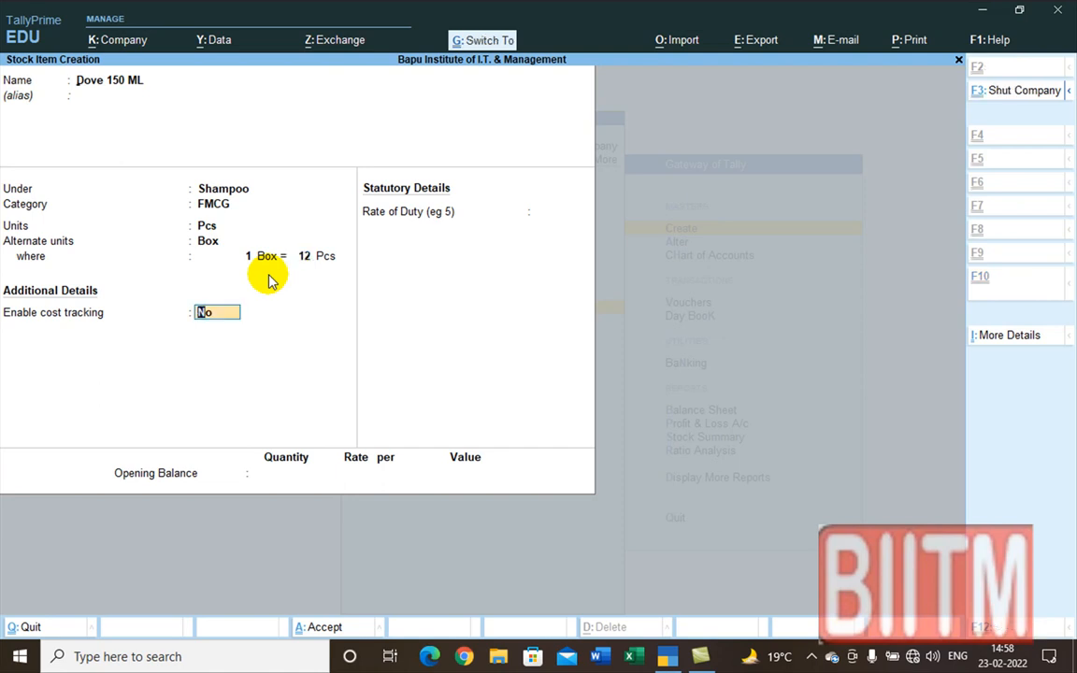
key("ctrl+a")
Step: Quit stock item creation and return to the Gateway of Tally
key("Escape")
key("y")
key("Escape")
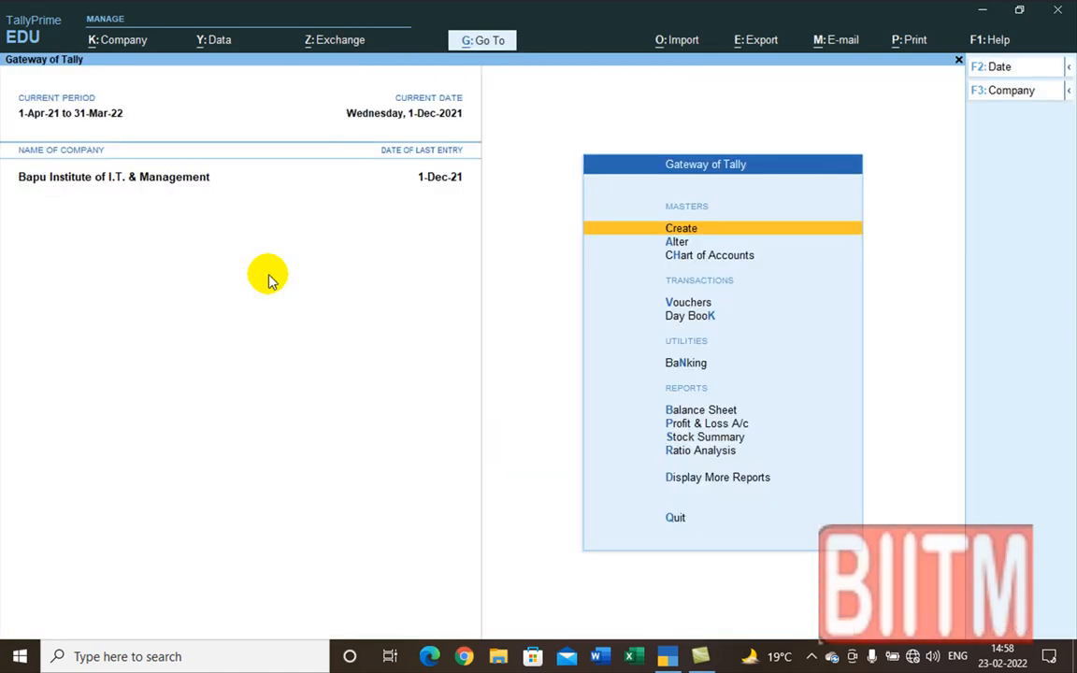
Step: Review the detailed Stock Summary, with Shampoo at 452 Pcs, then close it
key("Down")
key("Down")
key("Down")
key("Up")
key("Up")
key("Up")
key("Up")
key("Up")
key("Up")
key("Up")
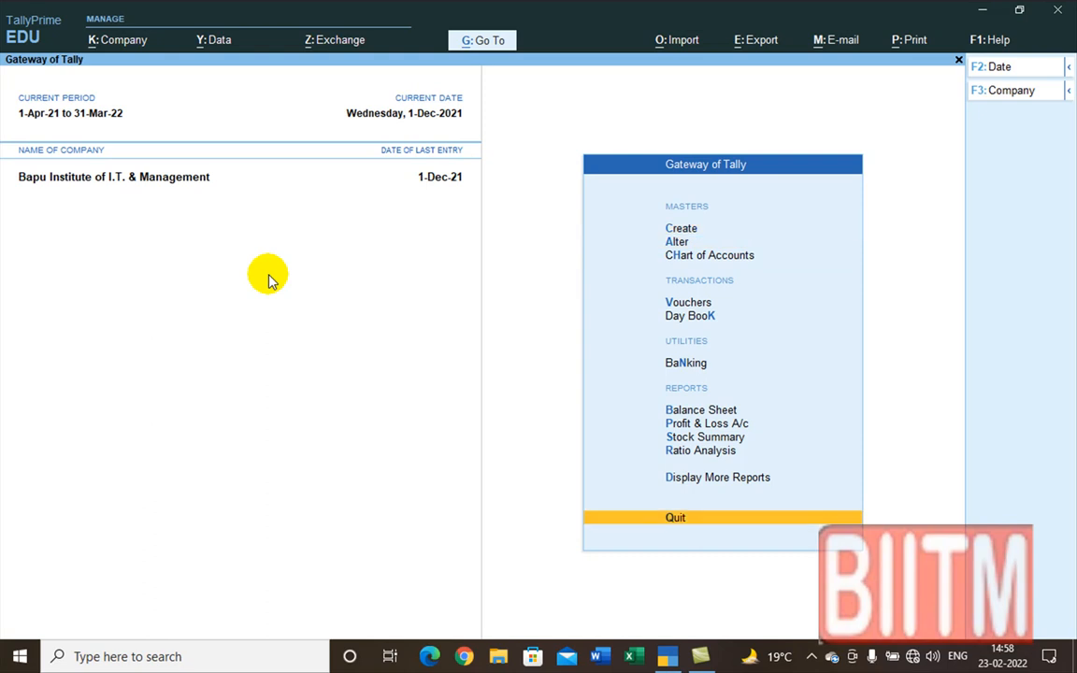
key("Return")
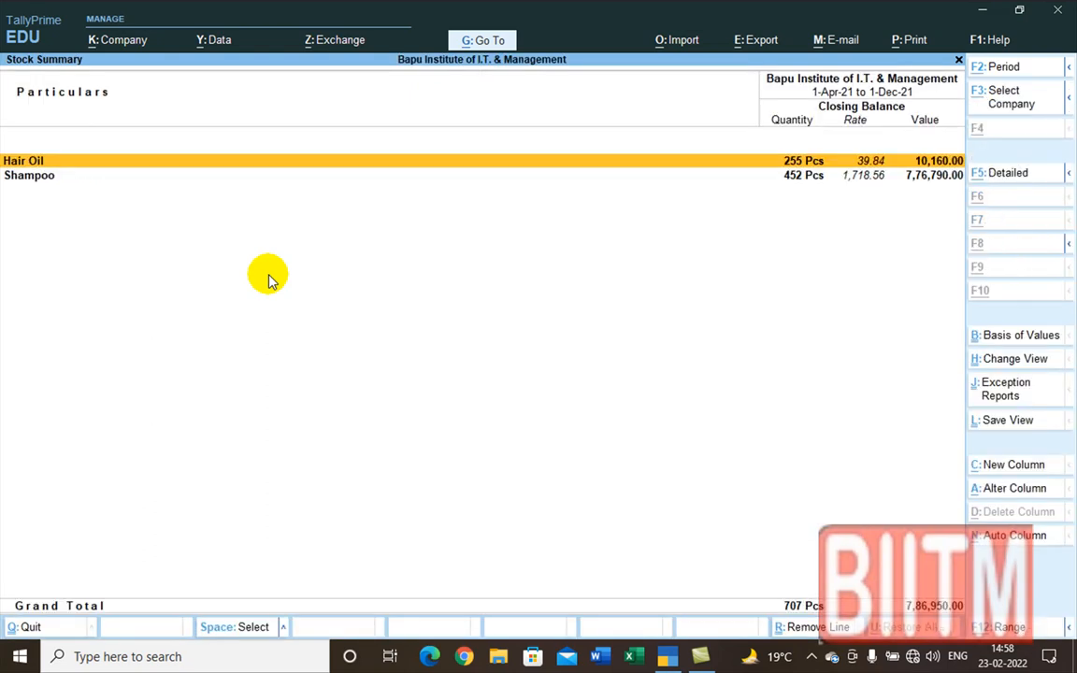
key("alt+F1")
key("Down")
key("Down")
key("Down")
key("Down")
key("Down")
key("Down")
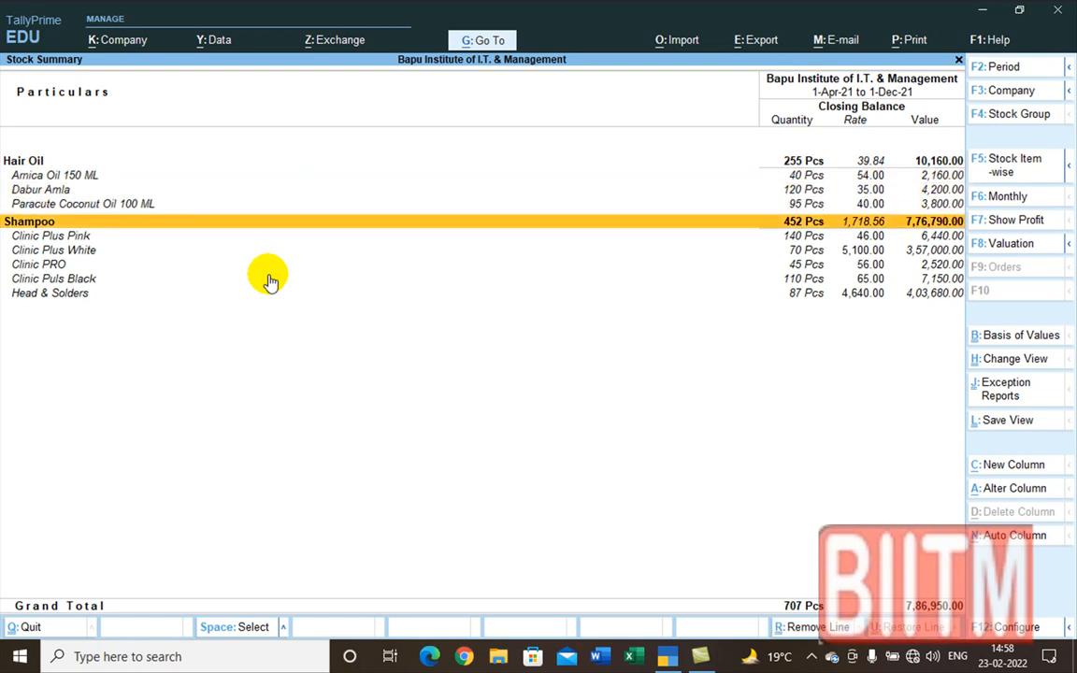
key("Down")
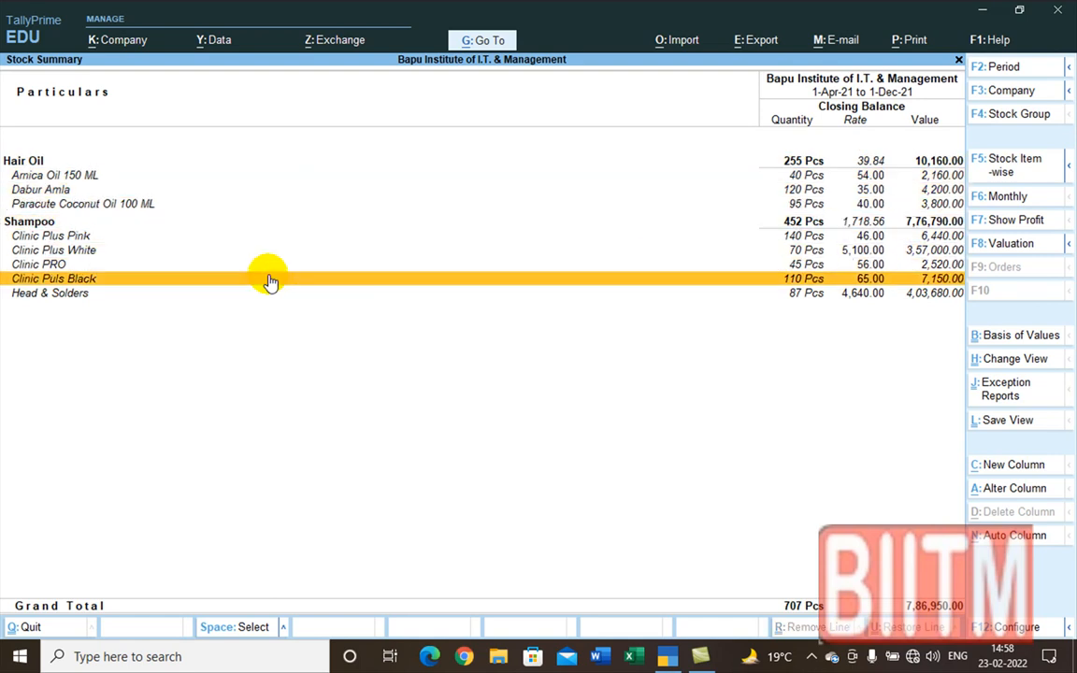
key("Up")
key("Up")
key("Up")
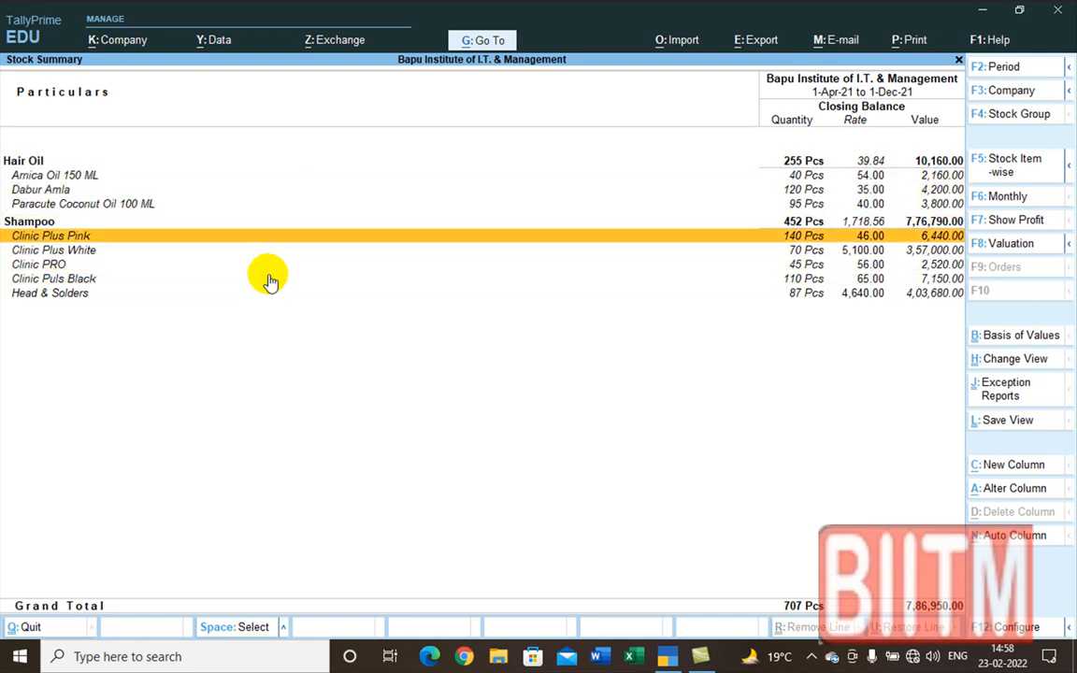
key("Down")
key("Down")
key("Down")
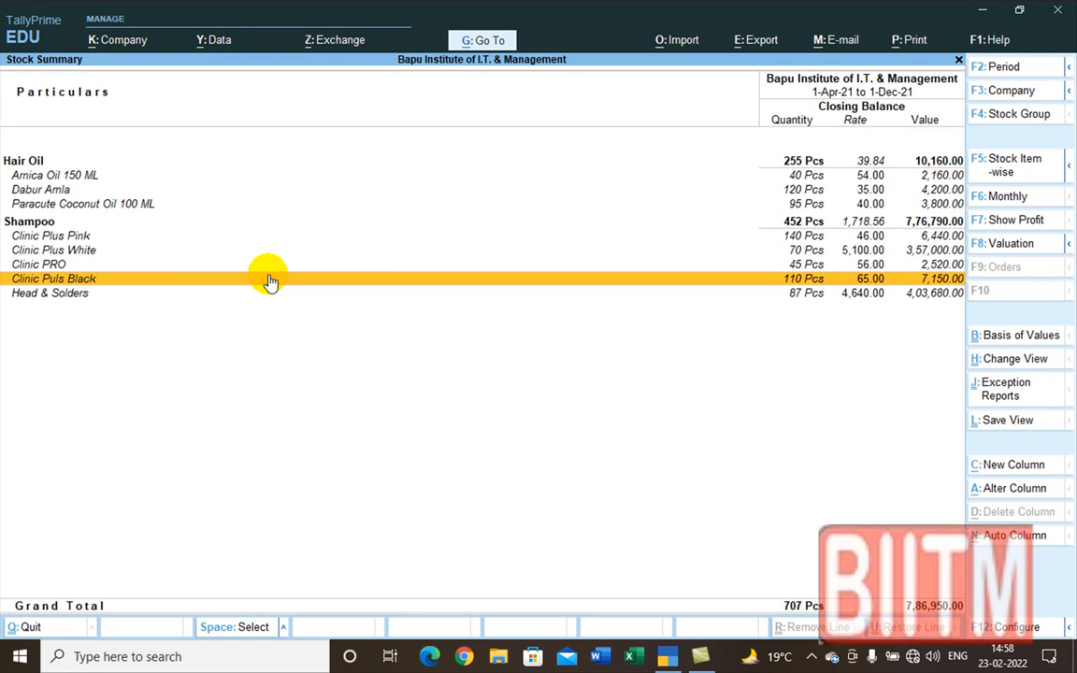
key("Escape")
key("Up")
key("Up")
key("Up")
key("Up")
key("Up")
key("Up")
key("Up")
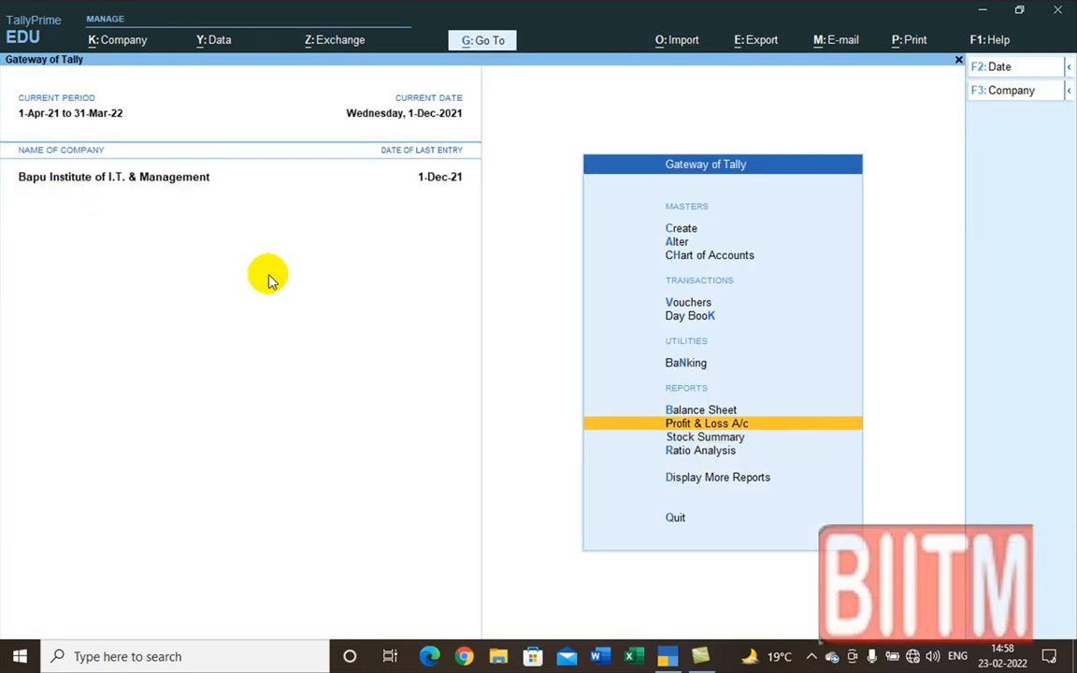
Step: Open the stock item Dove 150 ML for alteration
key("Return")
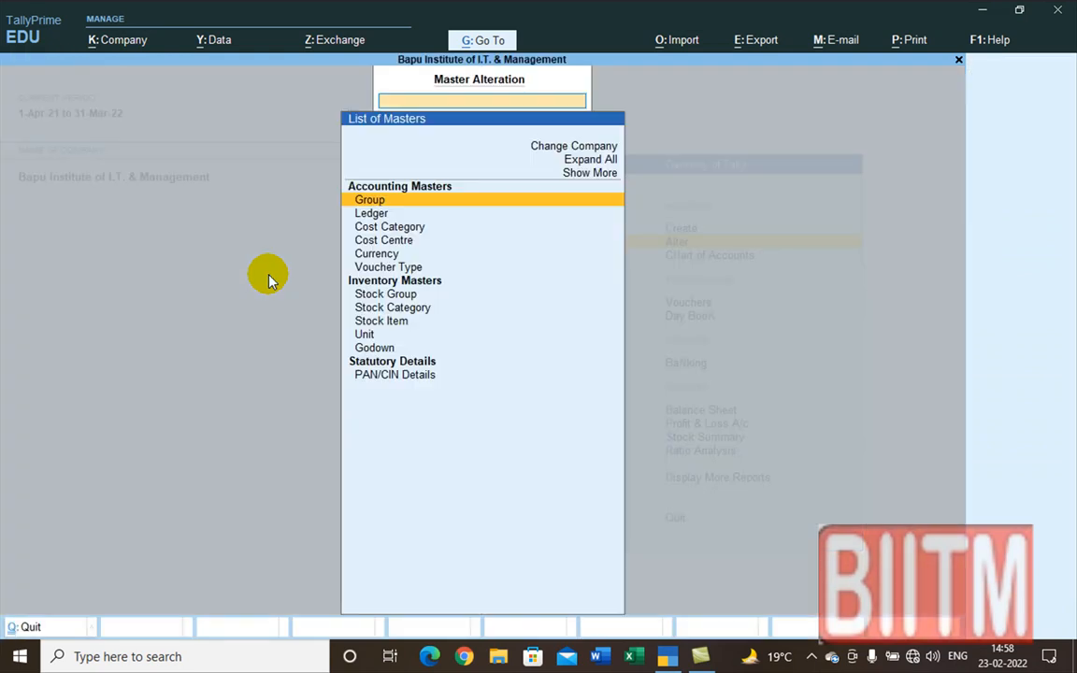
key("Down")
key("Down")
key("Down")
key("Down")
key("Down")
key("Down")
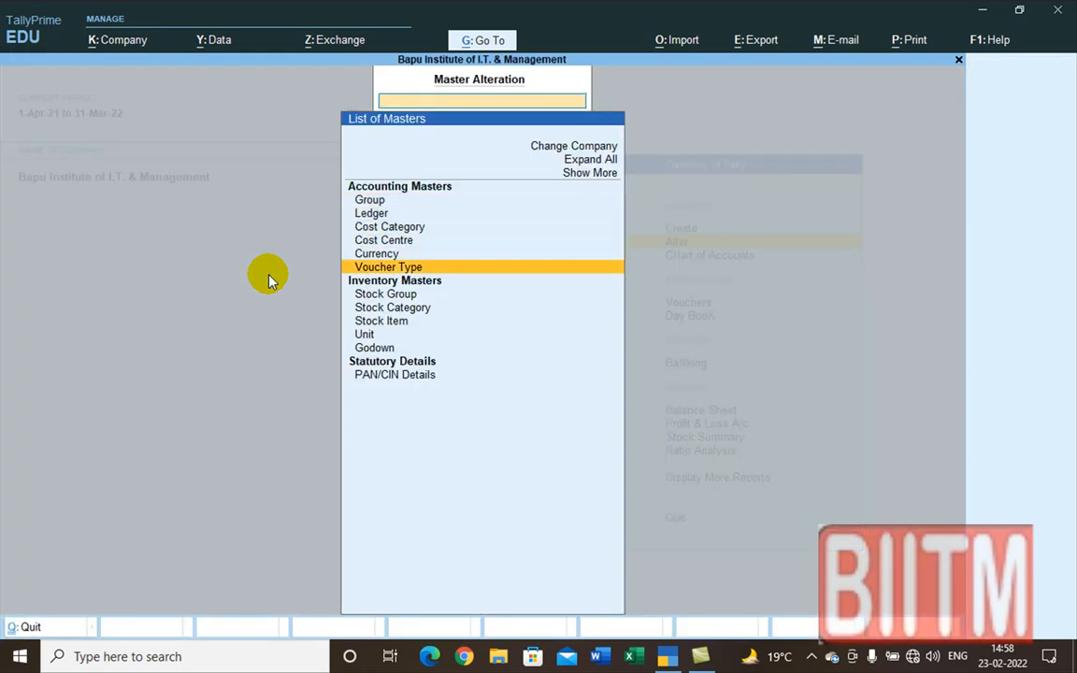
key("Down")
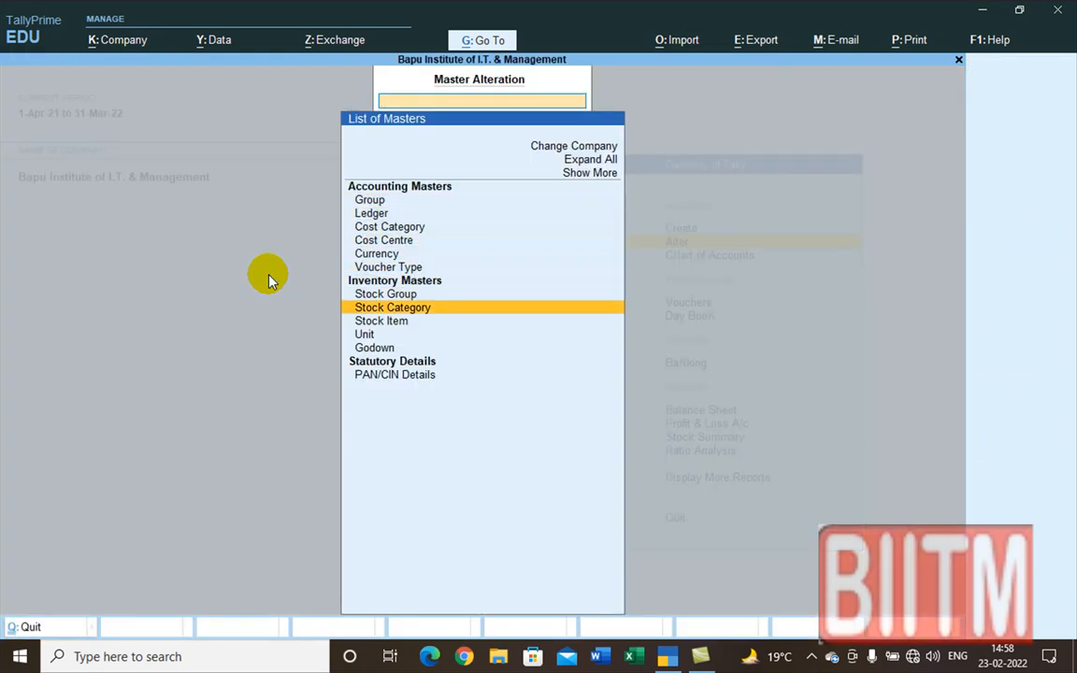
key("Down")
key("Return")
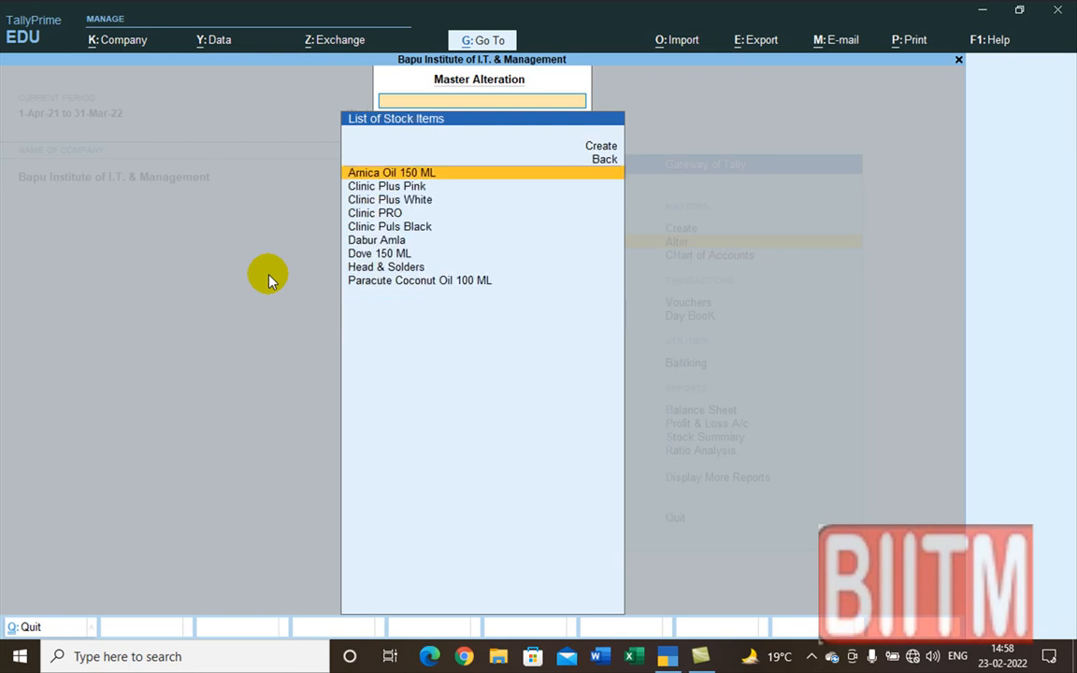
key("Down")
key("Down")
key("Down")
key("Down")
key("Down")
key("Down")
key("Return")
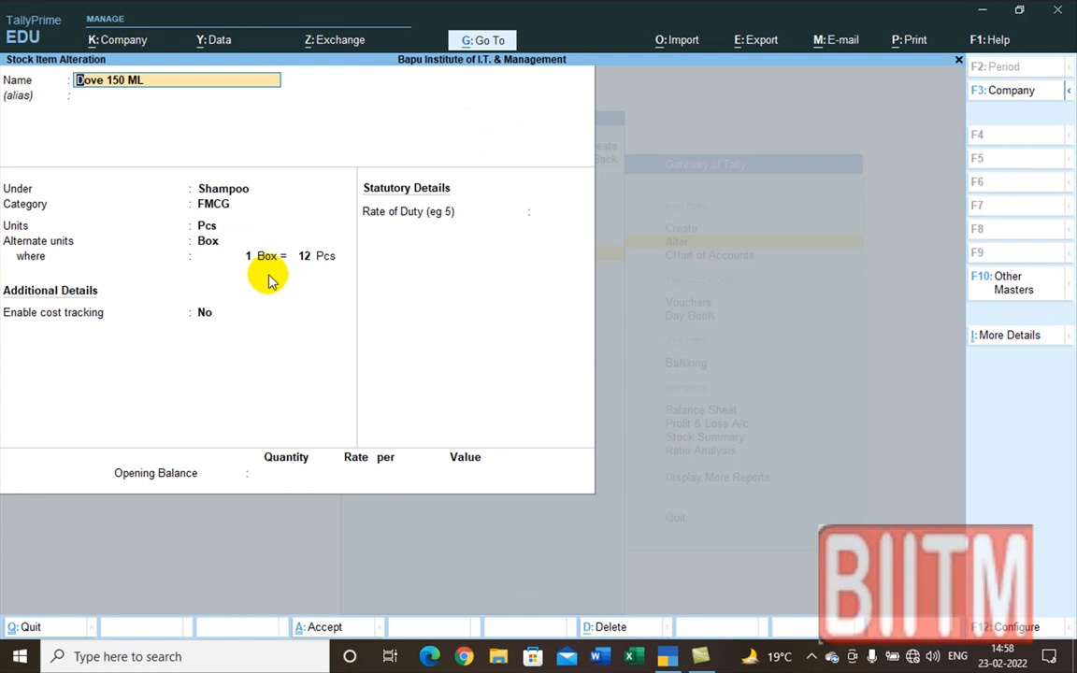
Step: Enter opening stock of 50 Pcs in Talanagari at 4,400 per Pcs, worth 2,20,000
key("Return")
key("Return")
key("Return")
key("Return")
key("Return")
key("Return")
key("Return")
key("Return")
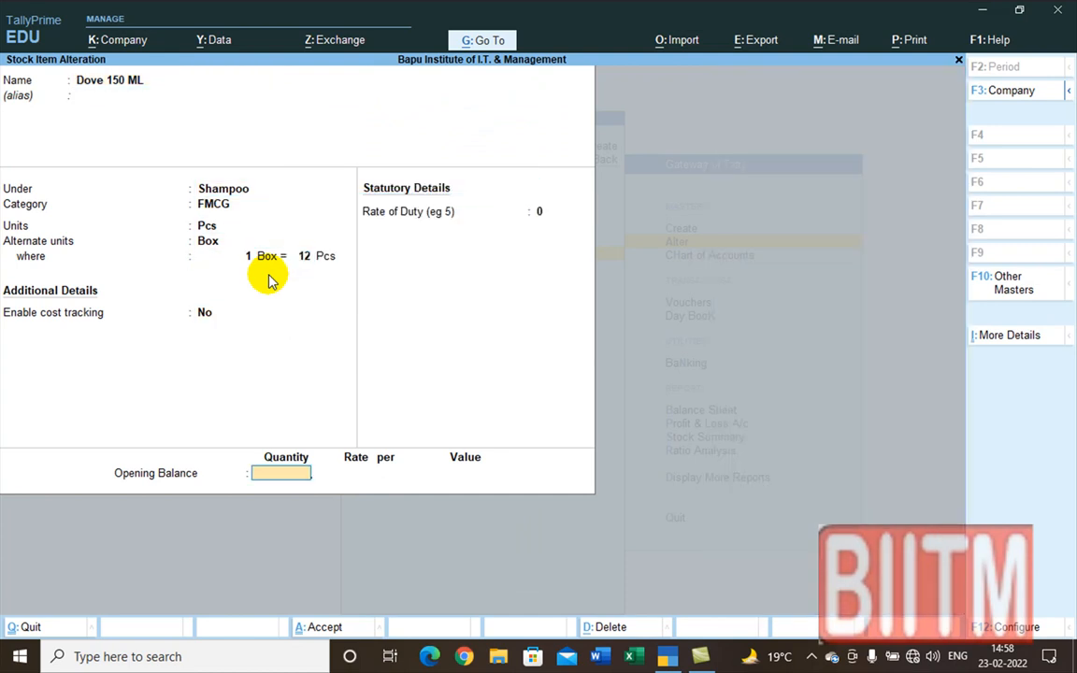
type("50")
key("Return")
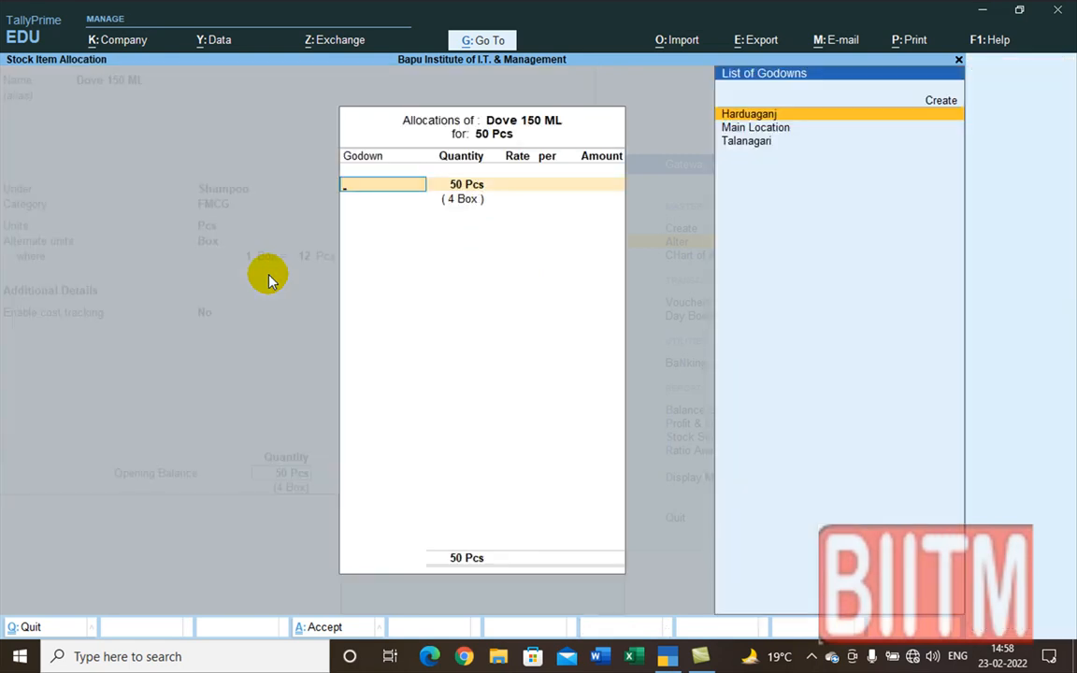
key("Down")
key("Down")
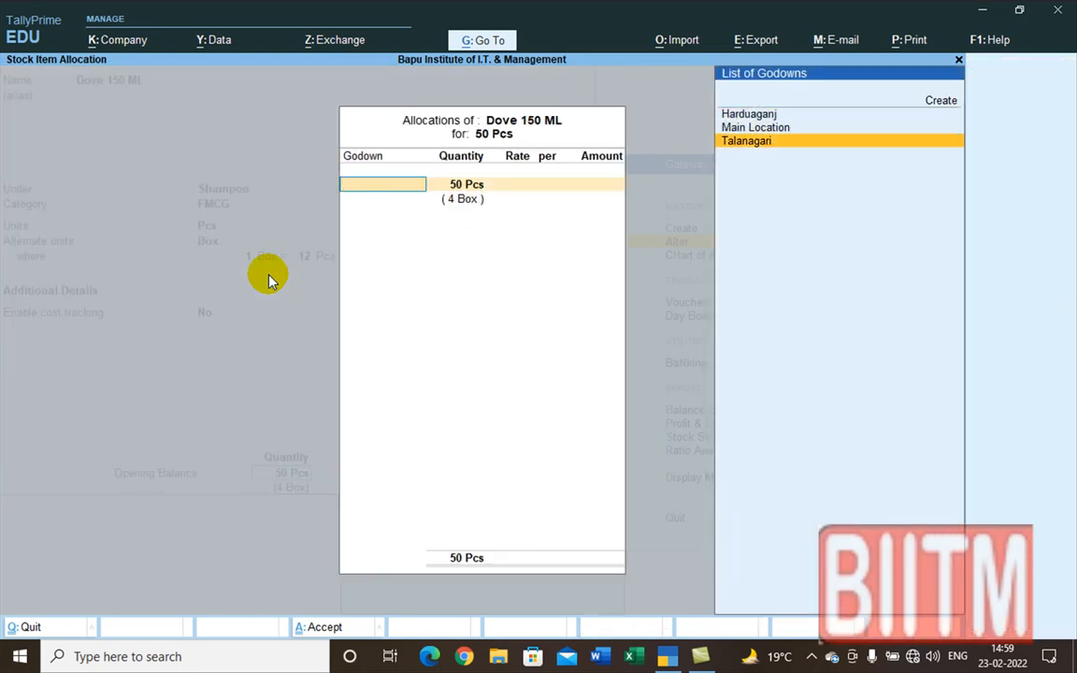
key("Return")
key("Return")
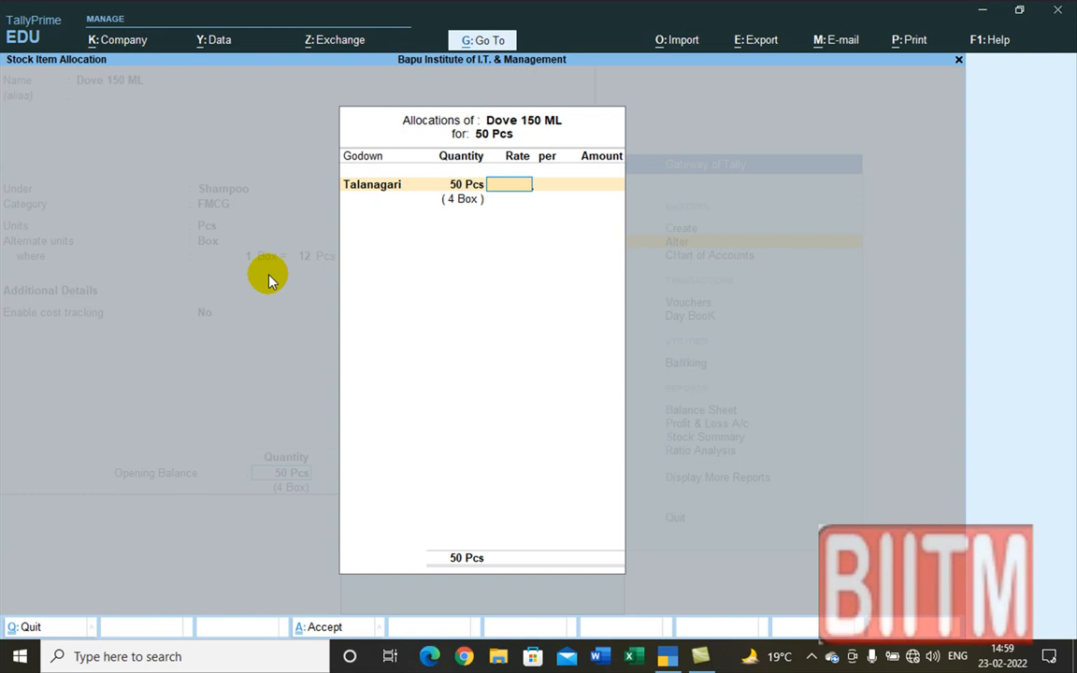
type("4400")
key("Return")
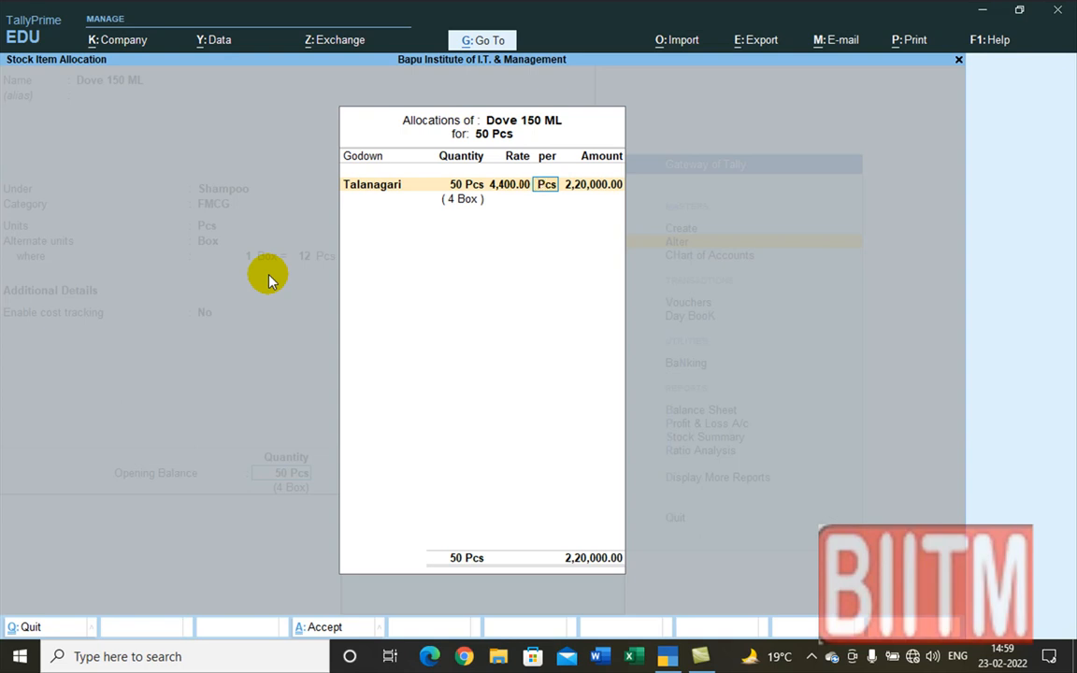
key("Return")
key("Return")
key("Return")
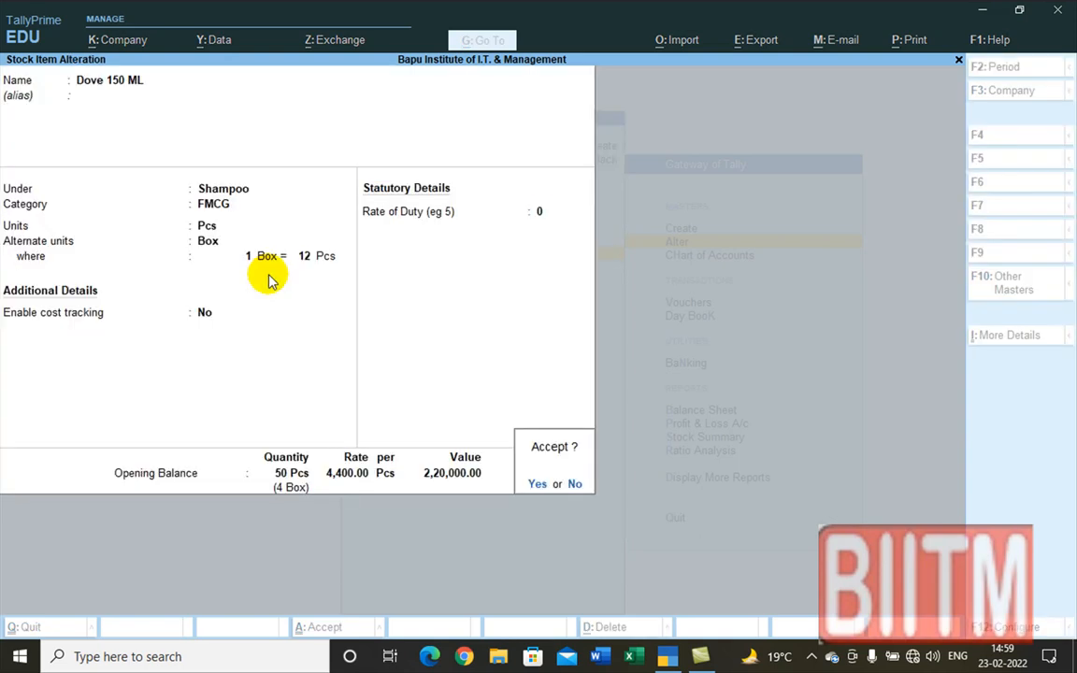
key("Return")
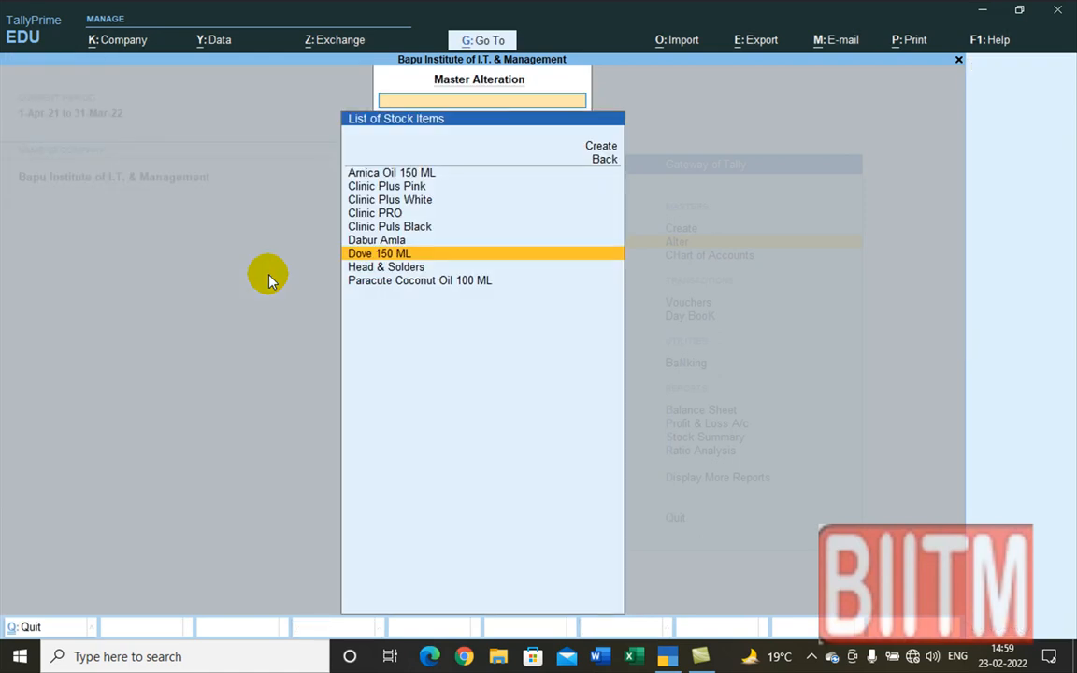
Step: Check the Shampoo items in Stock Summary, now 502 Pcs worth 9,96,790.00
key("Escape")
key("Down")
key("Down")
key("Down")
key("Down")
key("Down")
key("Down")
key("Down")
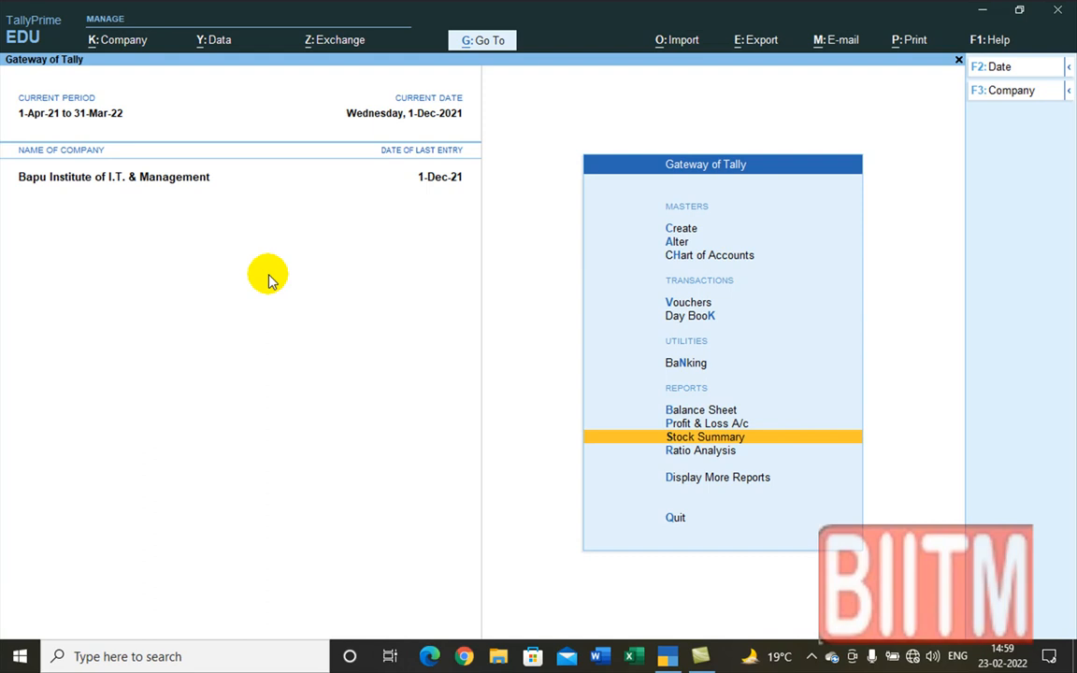
key("Return")
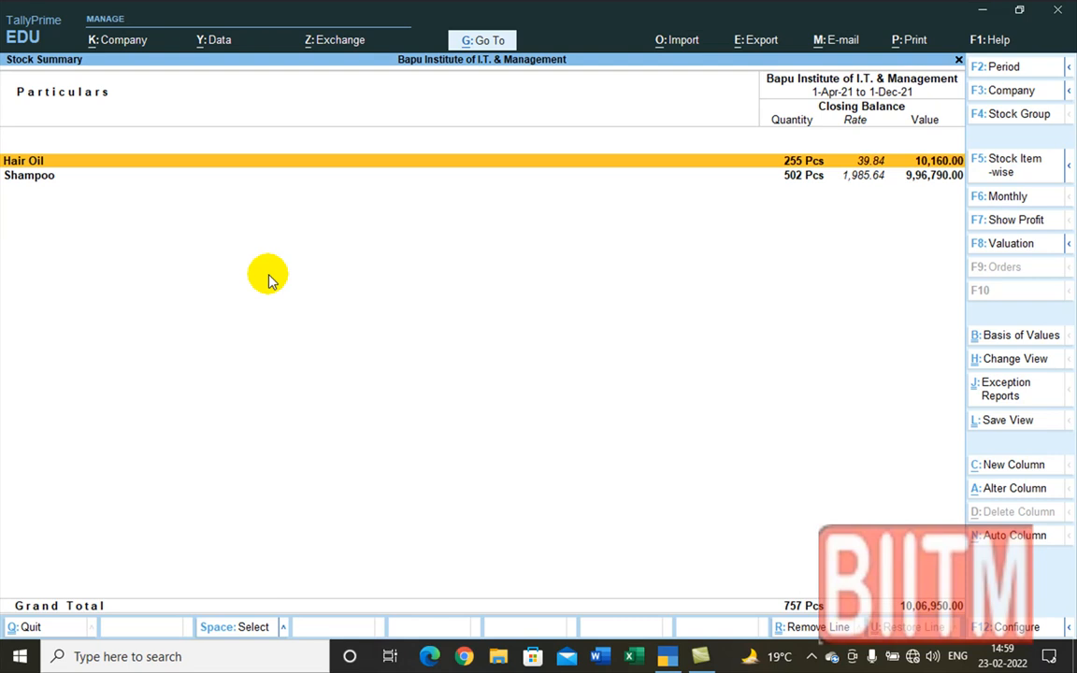
key("Down")
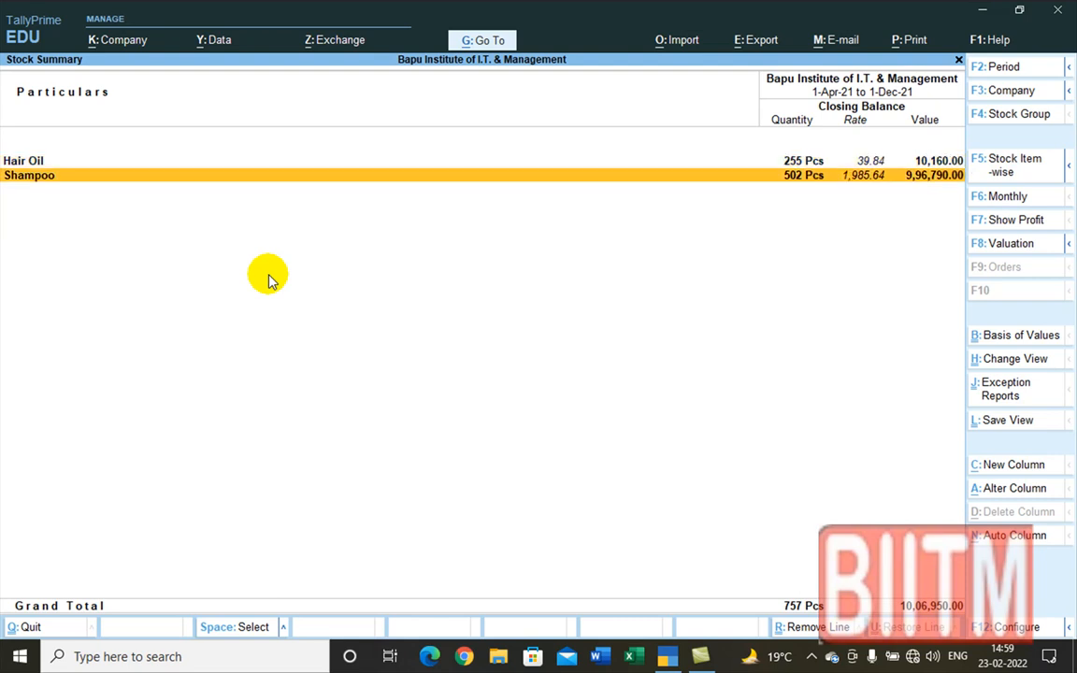
key("Up")
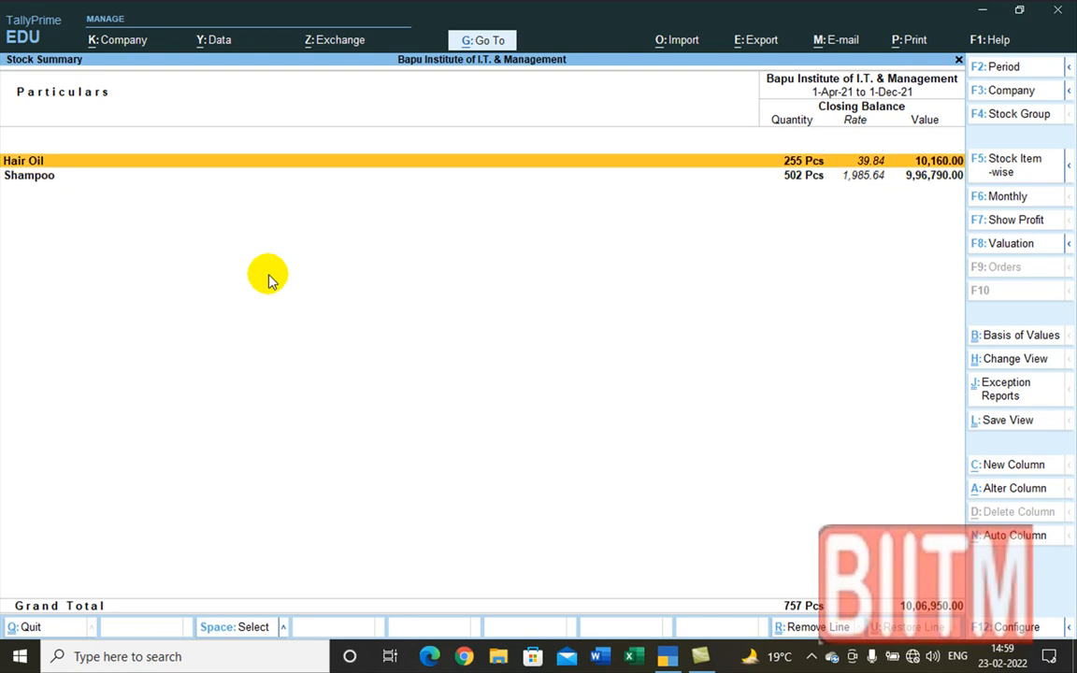
key("Down")
key("Return")
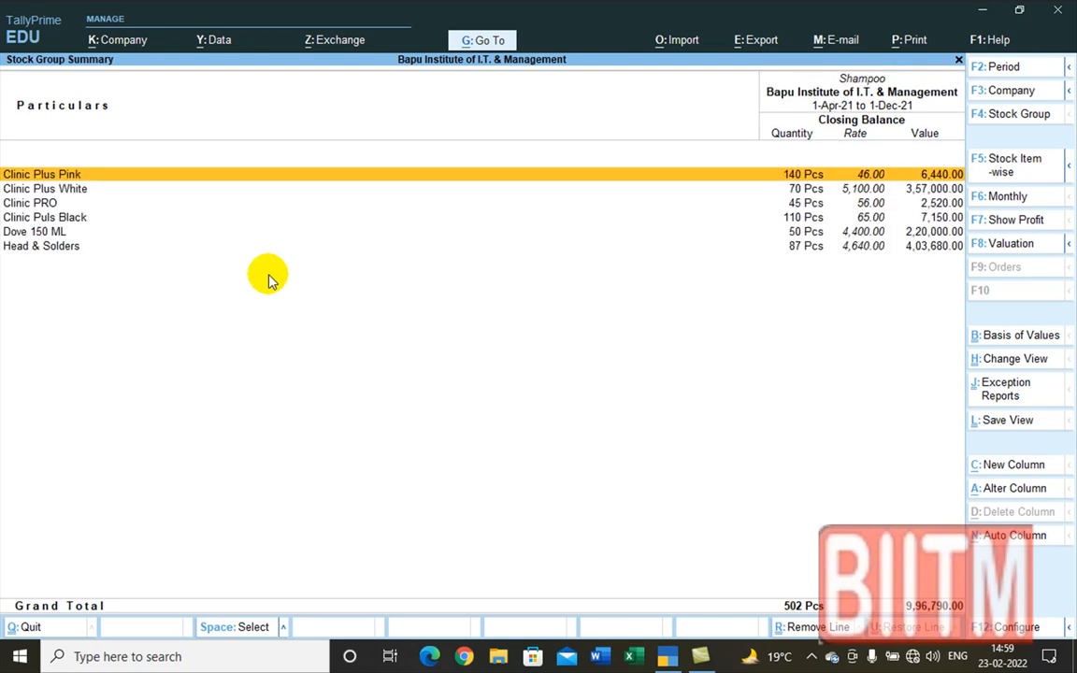
key("Down")
key("Down")
key("Down")
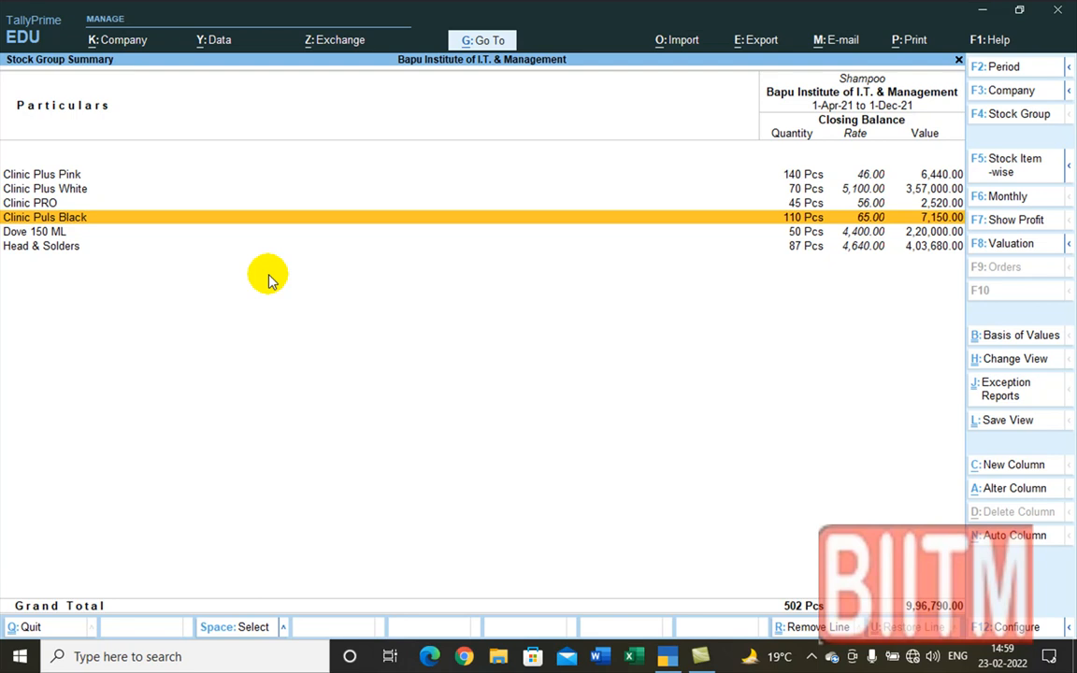
key("Down")
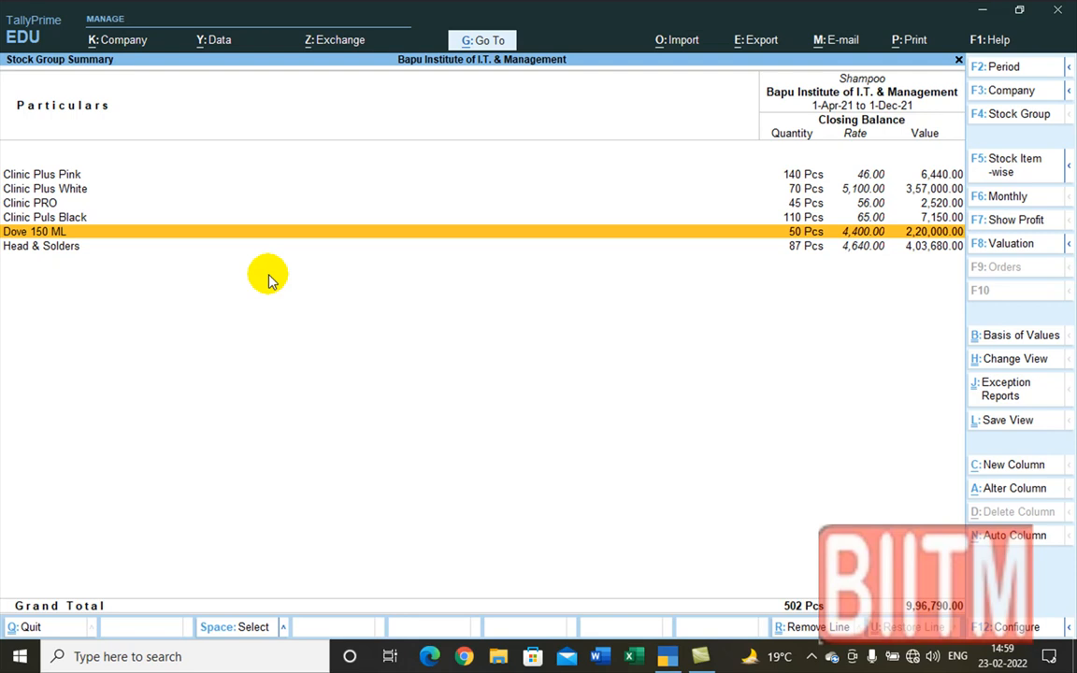
key("Escape")
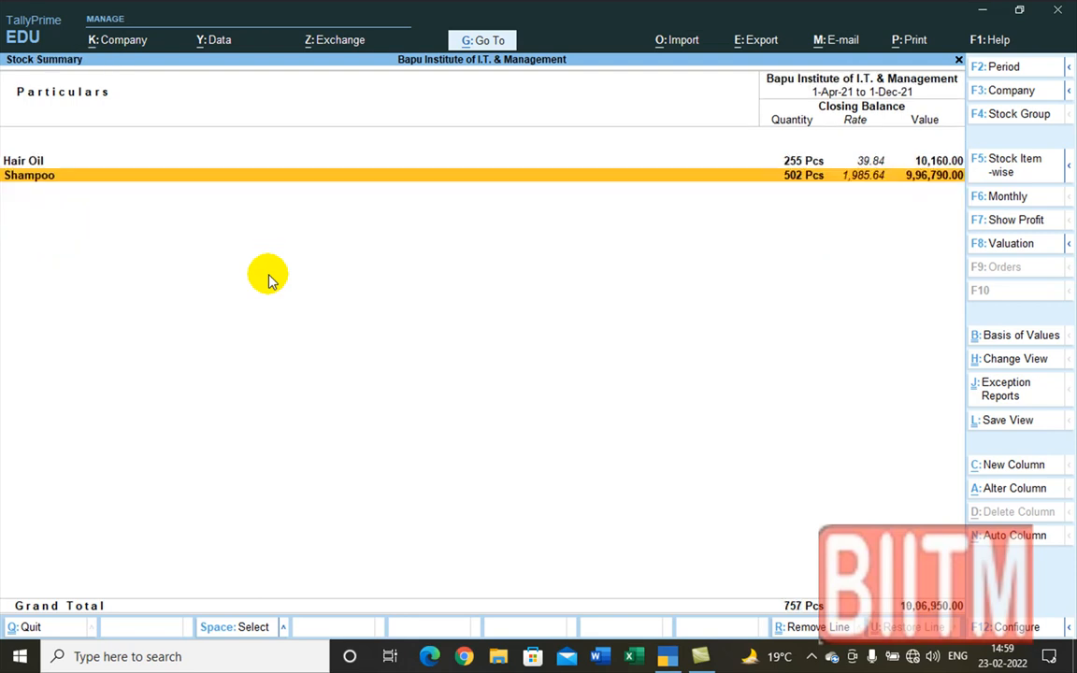
key("Escape")
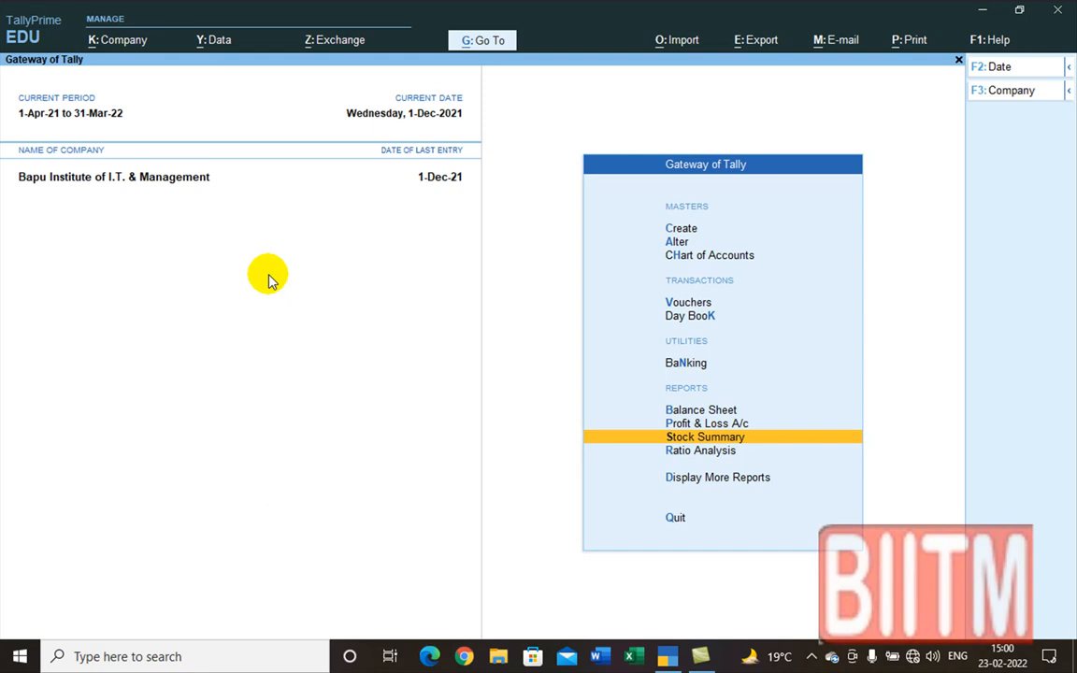
key("F11")
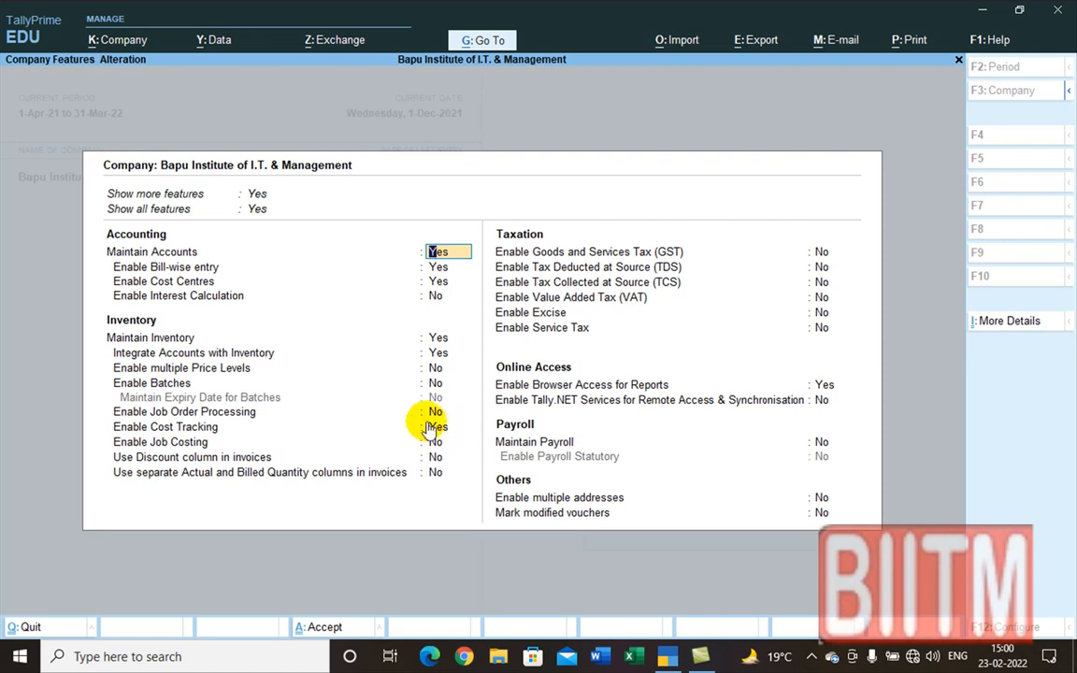
key("ctrl")
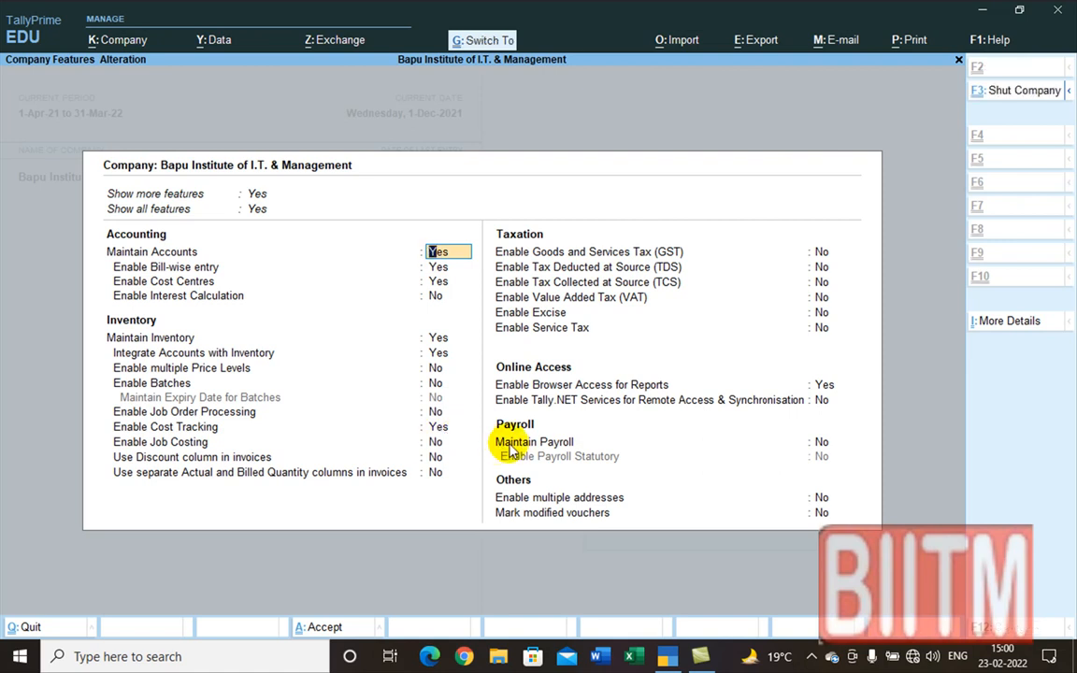
key("ctrl+a")
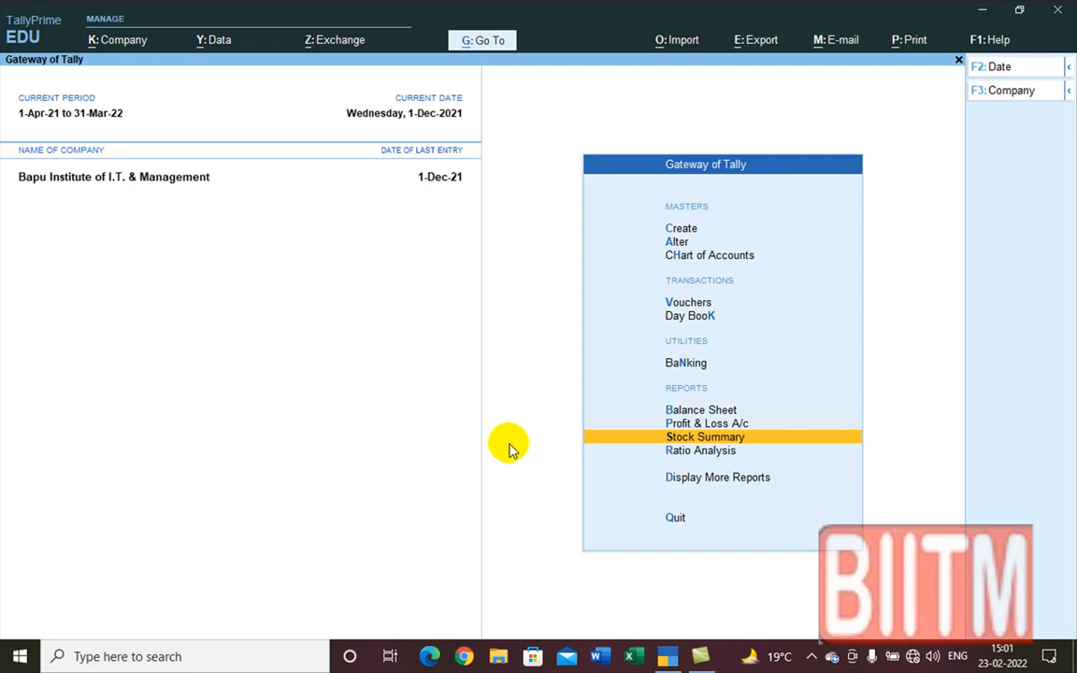
key("Up")
key("Up")
key("Up")
key("Up")
key("Up")
key("Up")
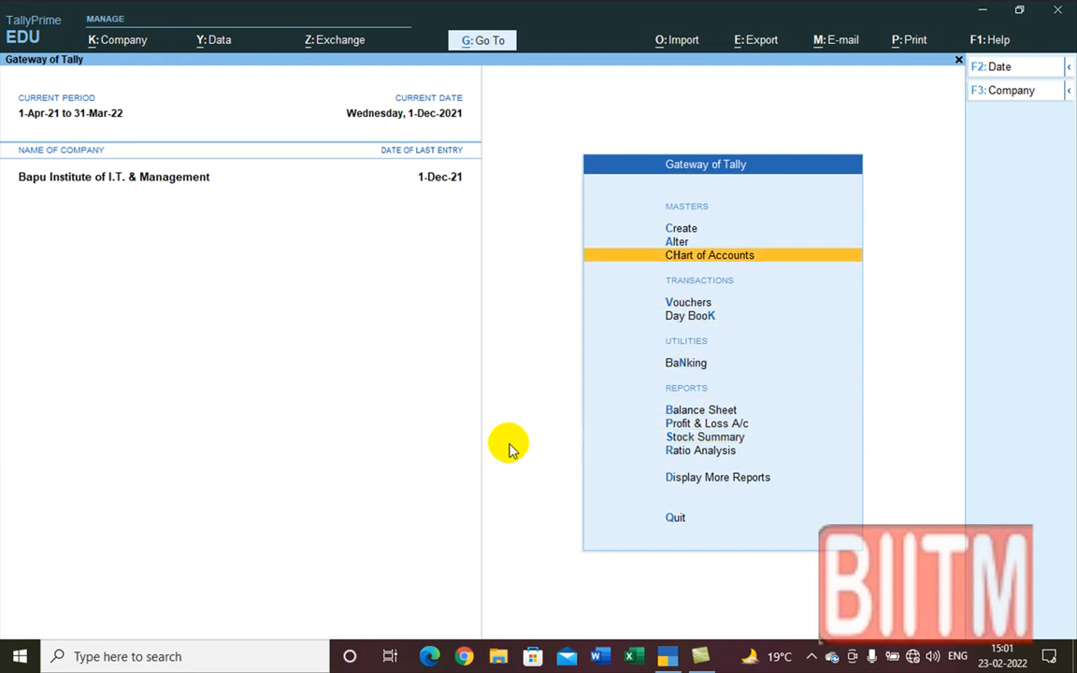
key("Down")
key("Down")
key("Up")
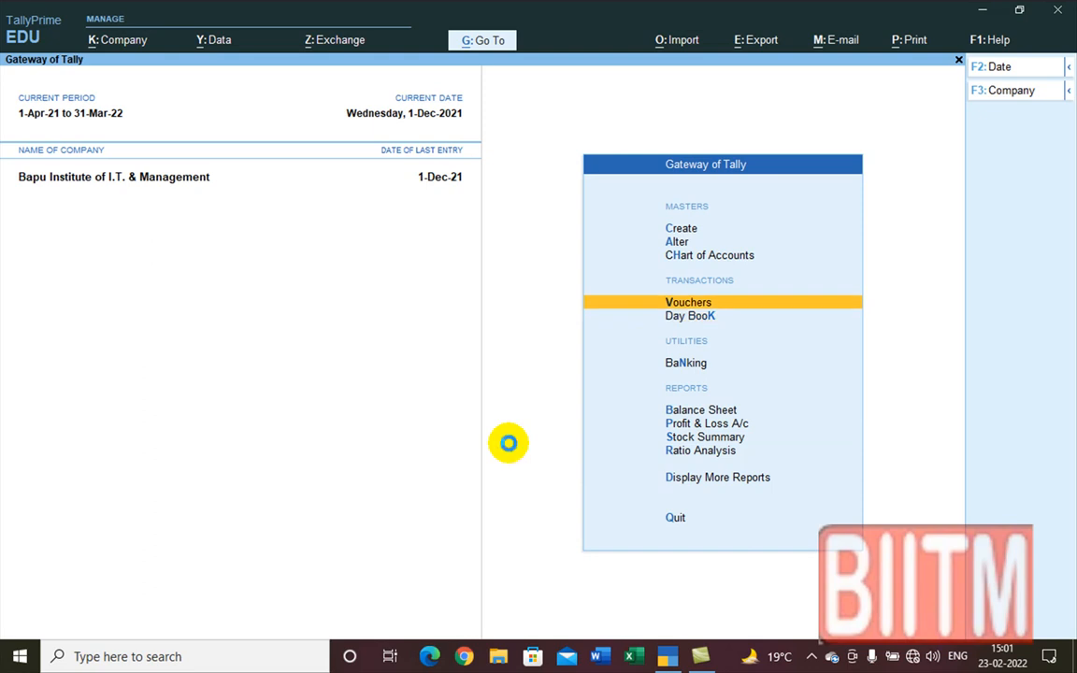
key("Return")
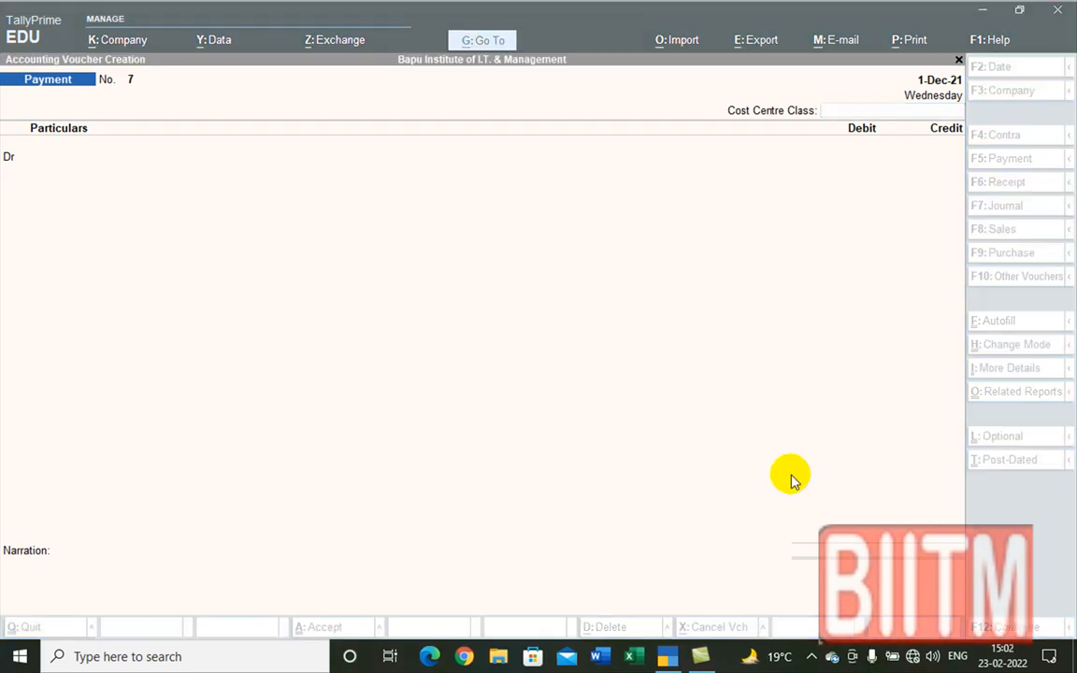
left_click(709, 463)
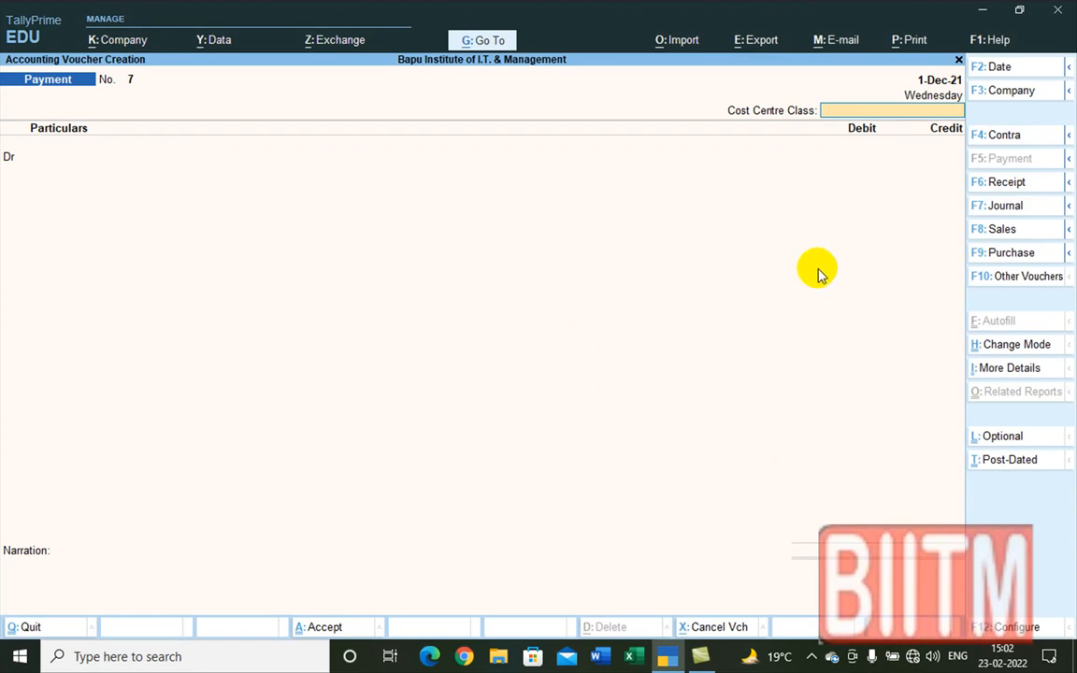
left_click(995, 278)
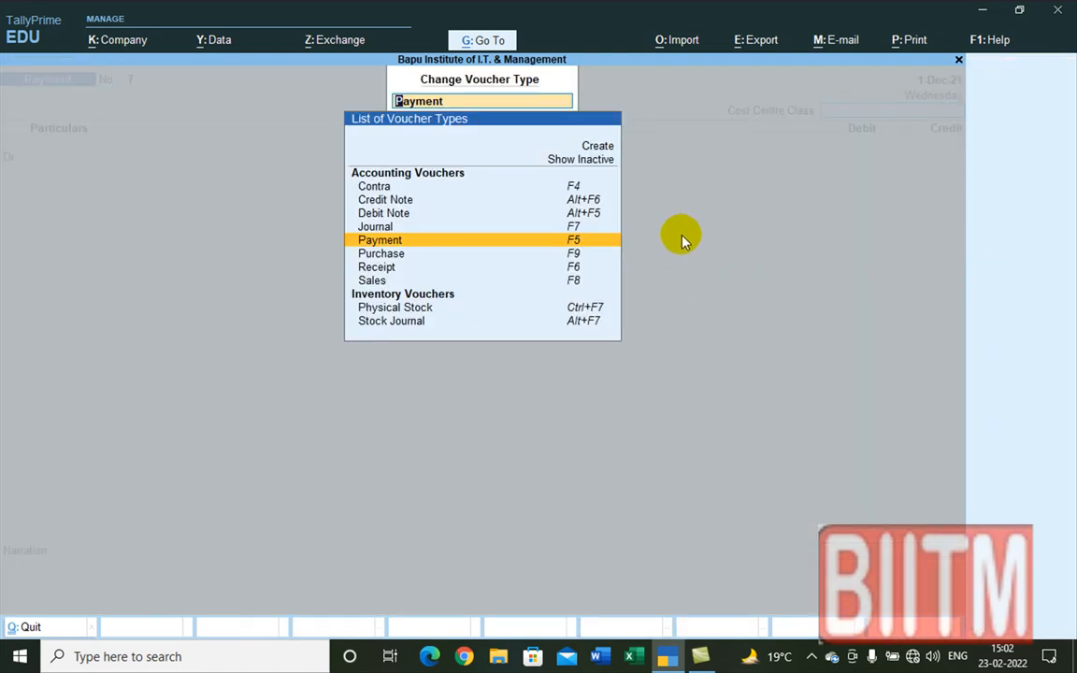
left_click(564, 160)
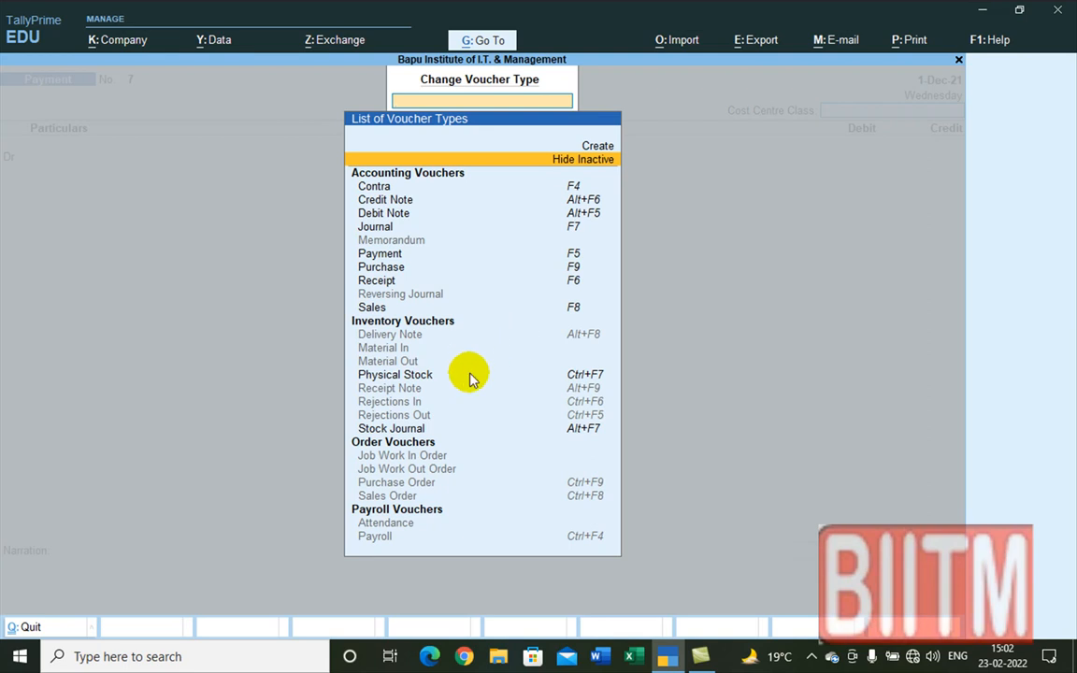
left_click(416, 431)
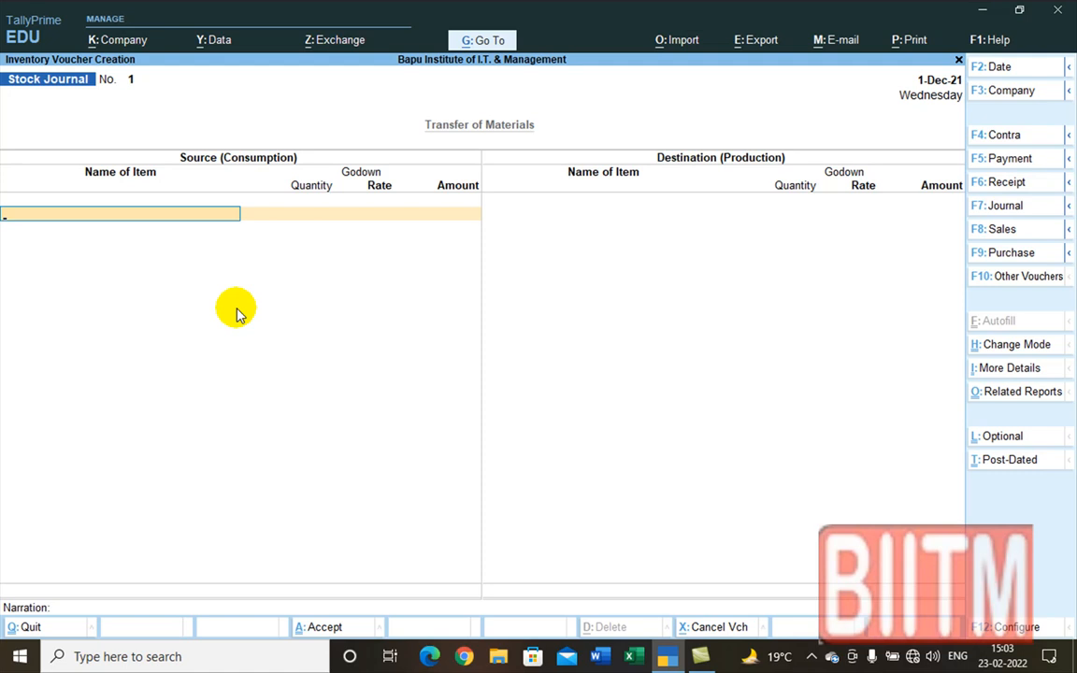
key("Escape")
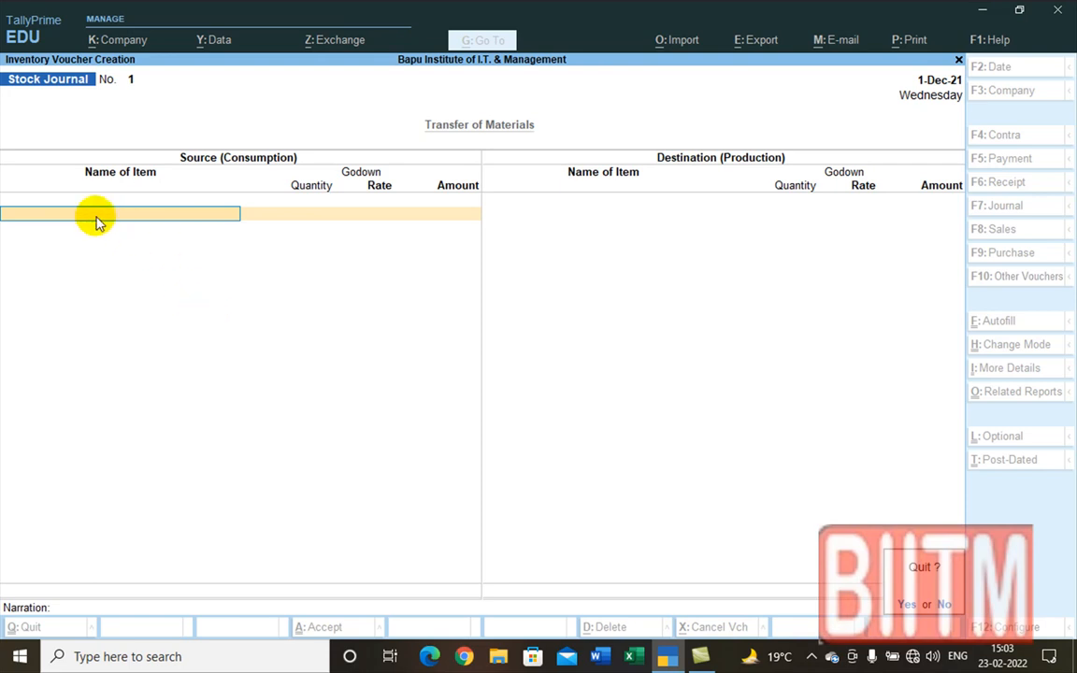
key("y")
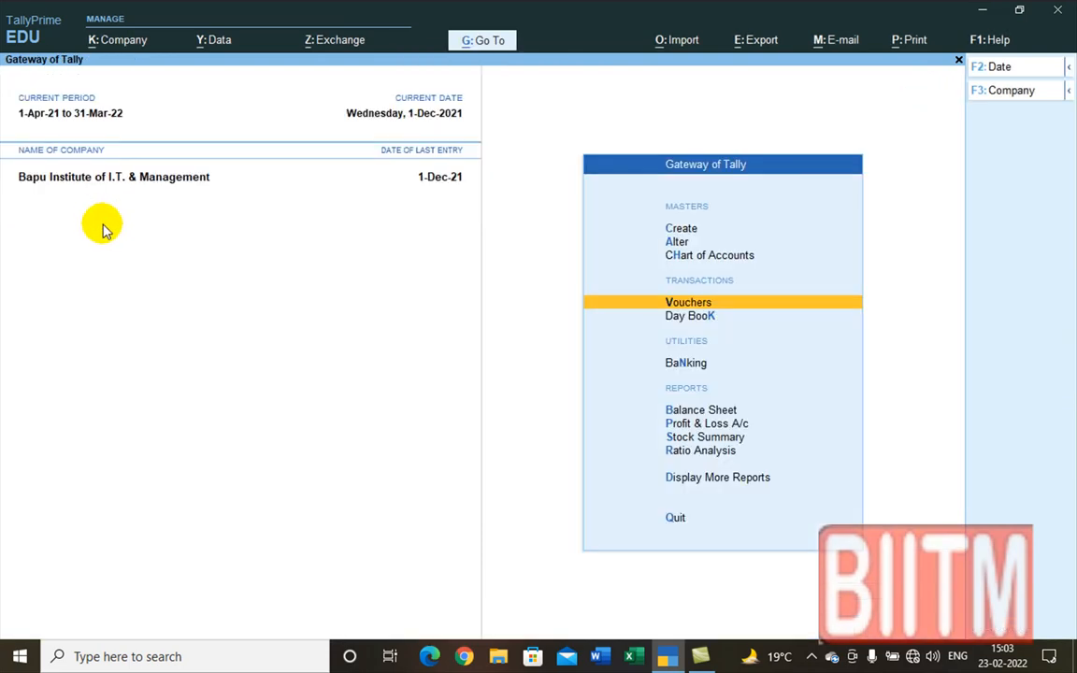
Step: Open the Stock Journal voucher type for alteration, then close it unchanged
left_click(680, 242)
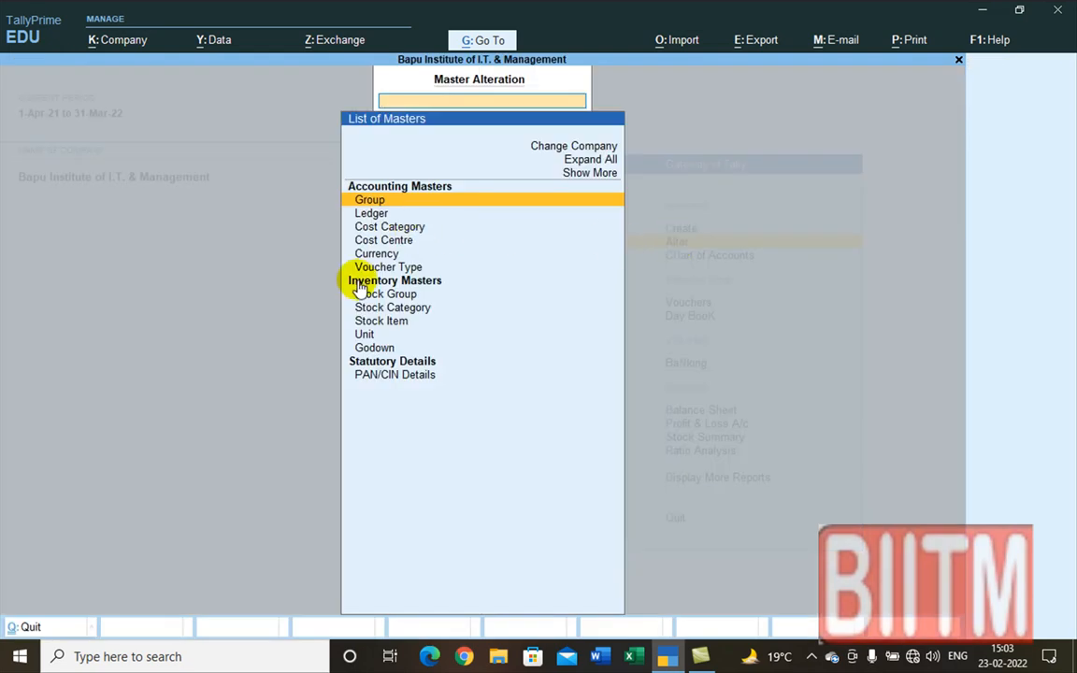
left_click(391, 268)
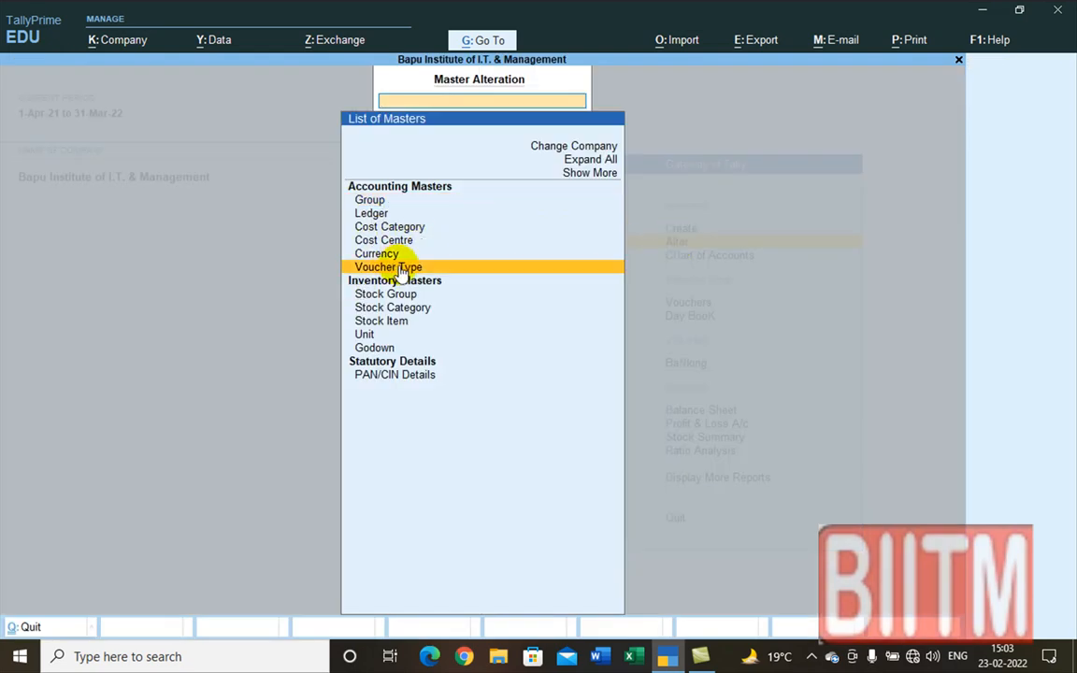
left_click(400, 270)
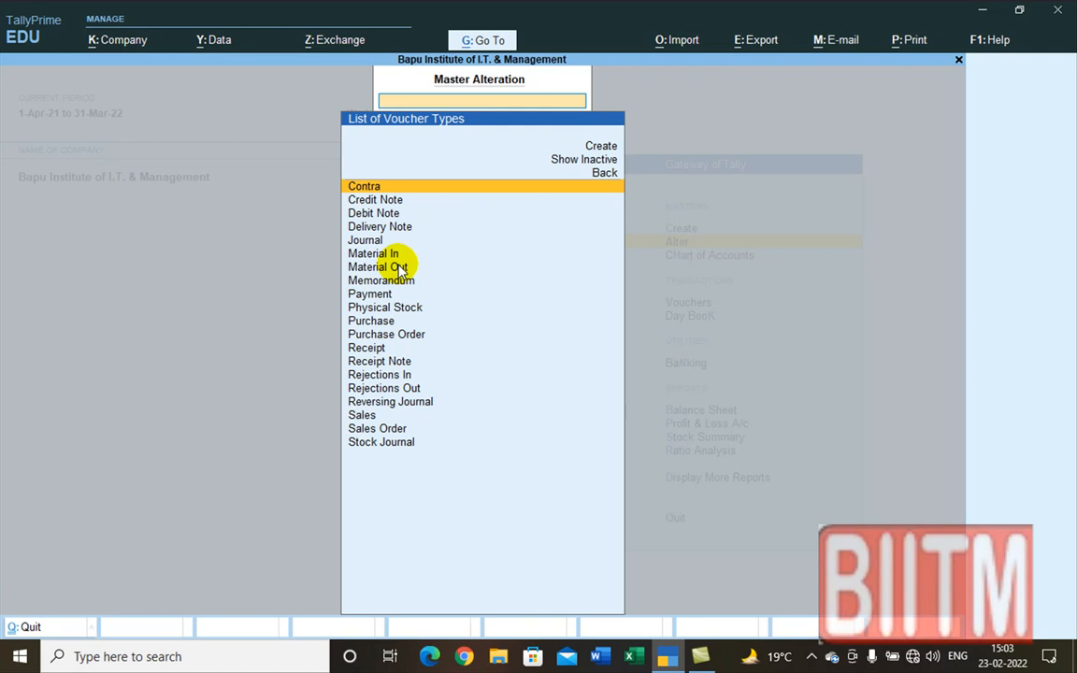
type("S")
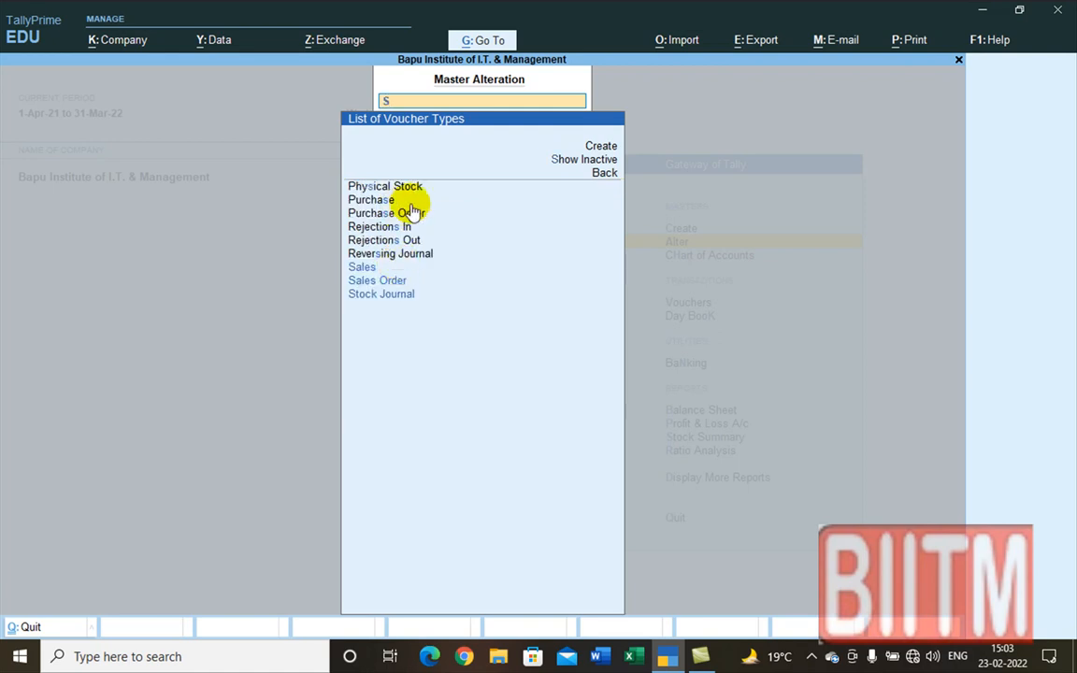
left_click(390, 295)
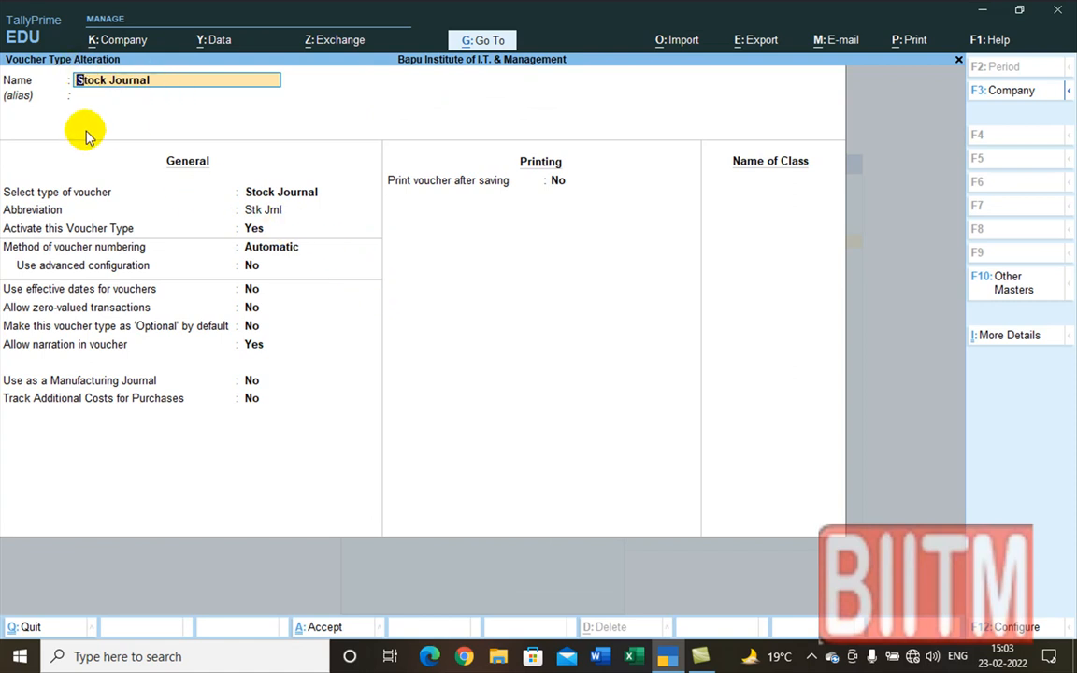
key("BackSpace")
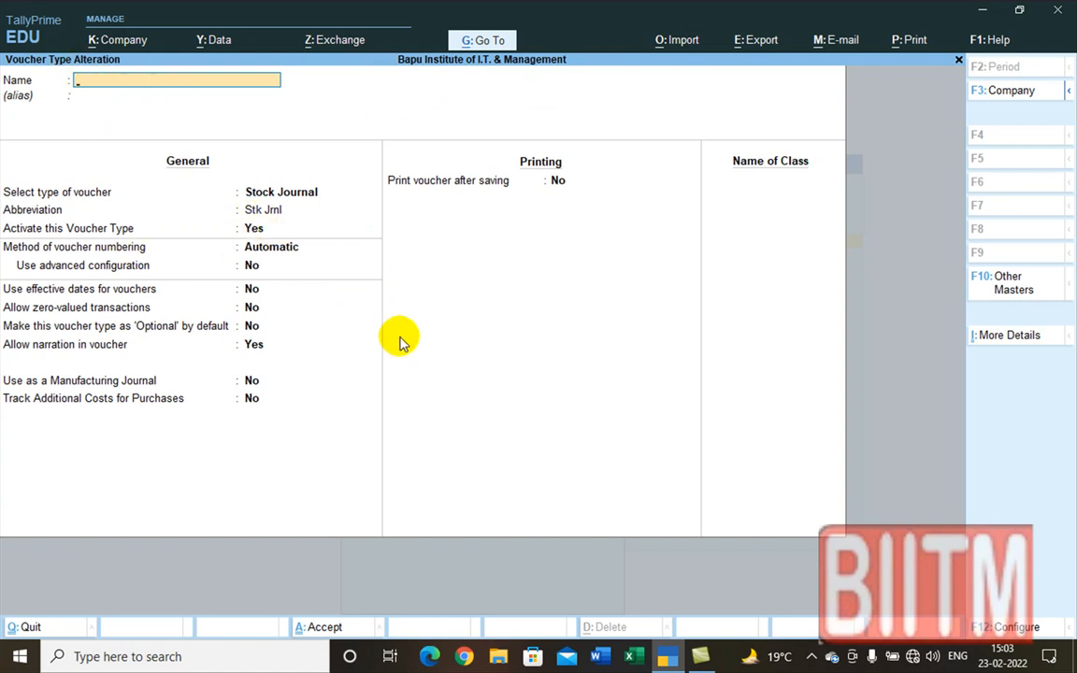
key("Escape")
key("Escape")
key("Escape")
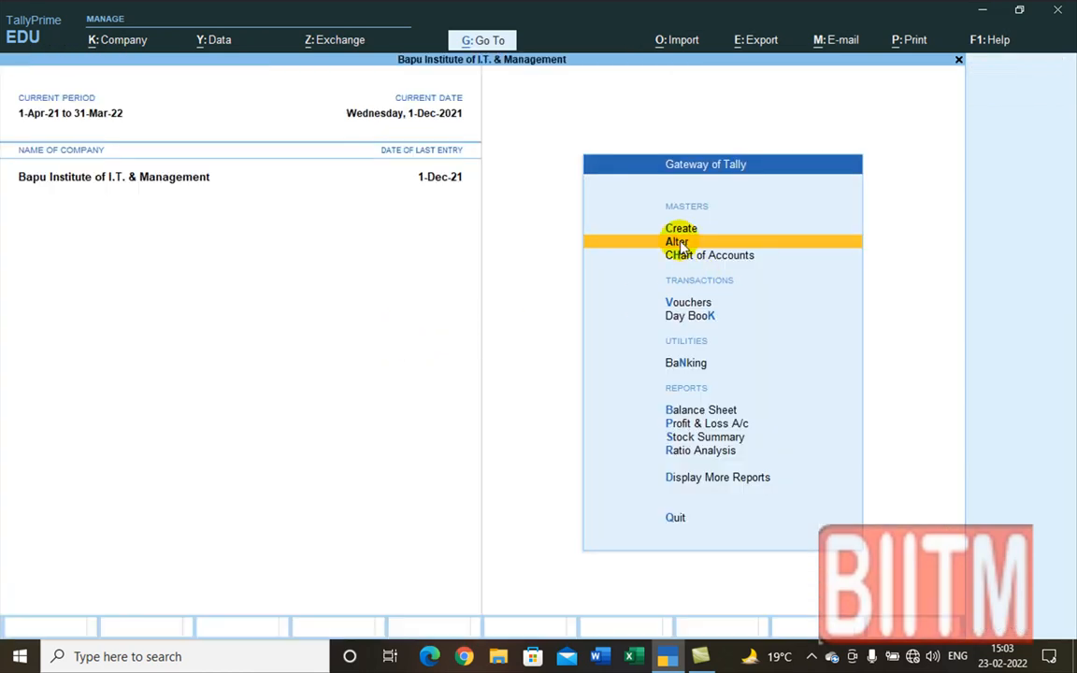
Step: Set Track Additional Costs for Purchases to Yes on the Stock Journal voucher type and save
left_click(679, 243)
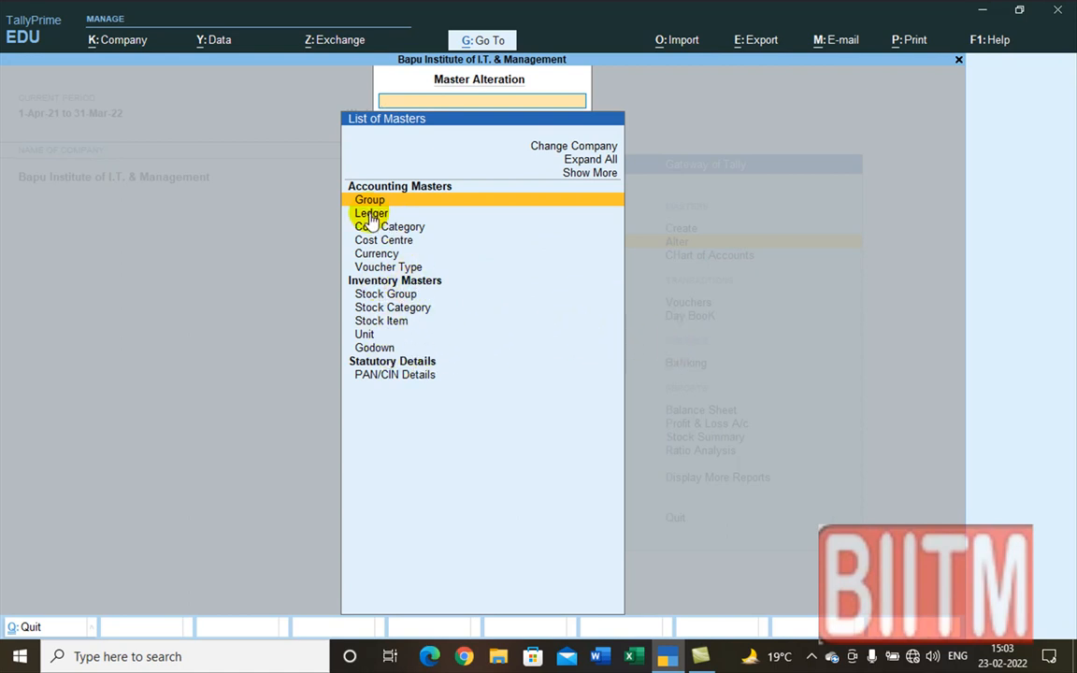
left_click(396, 269)
left_click(397, 269)
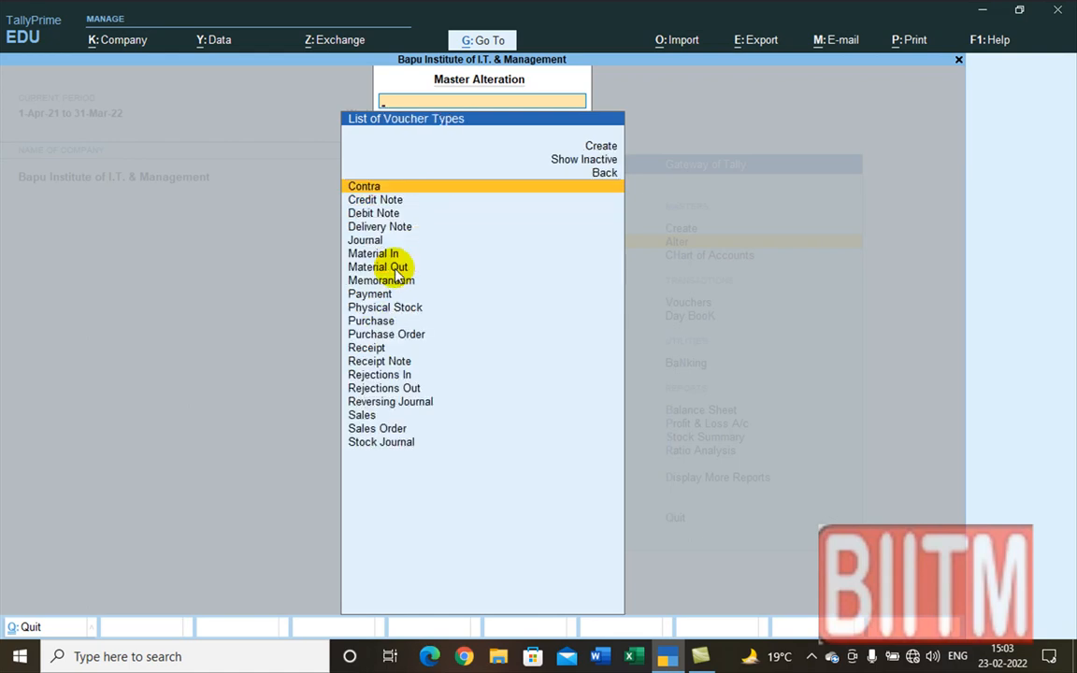
type("S")
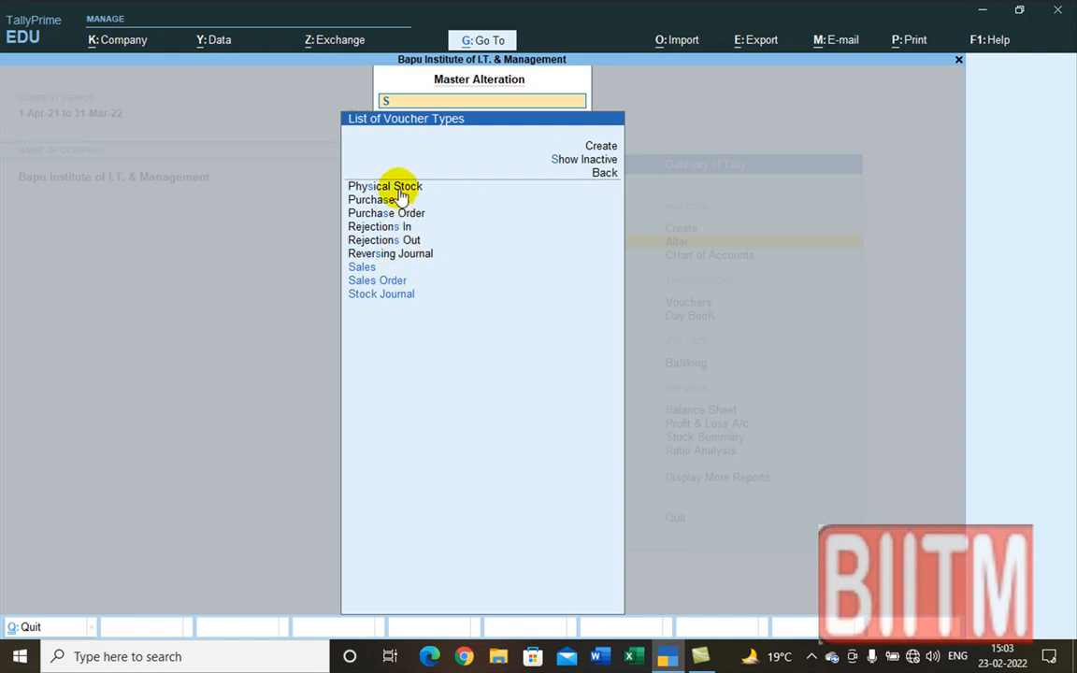
left_click(393, 296)
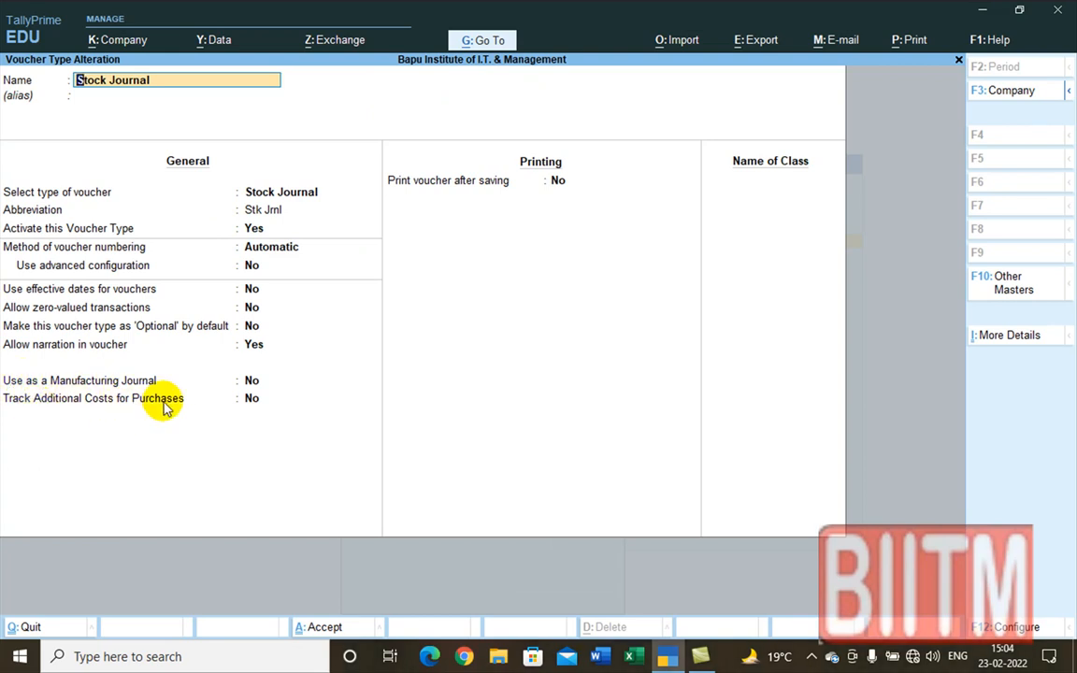
left_click(252, 399)
type("y")
key("Return")
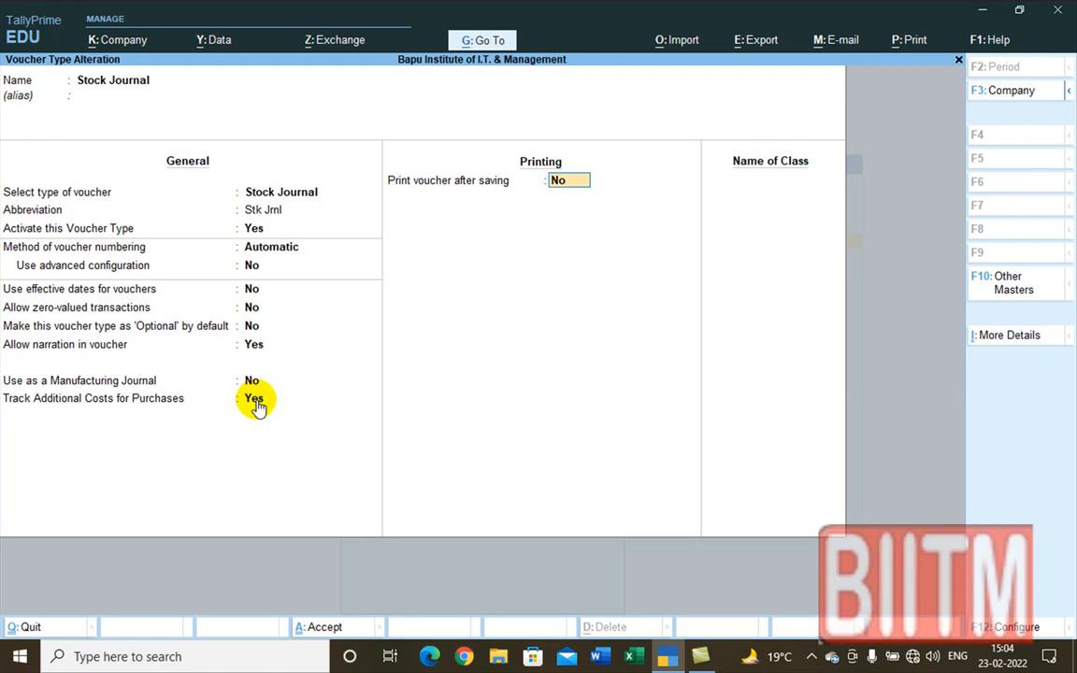
key("ctrl+a")
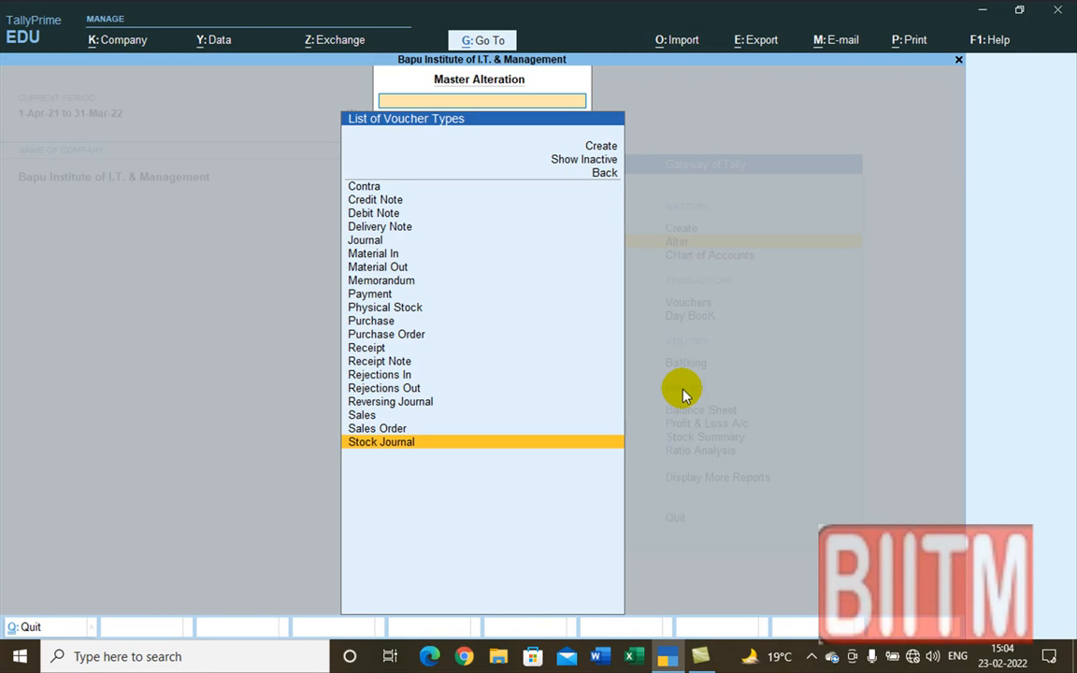
key("Escape")
key("Escape")
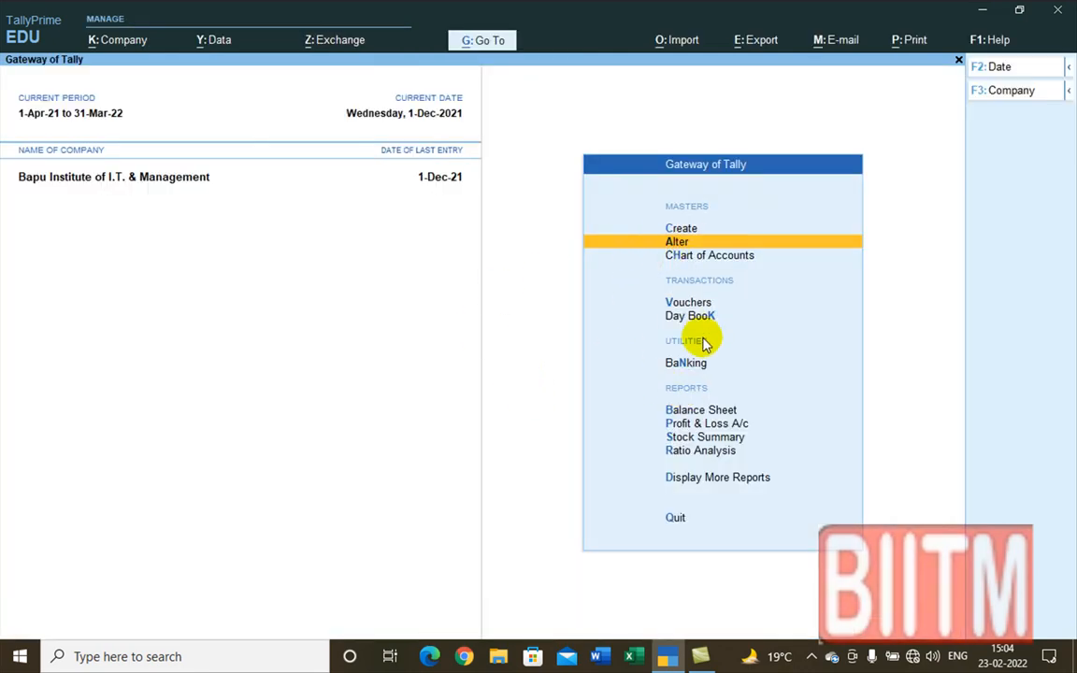
Step: Open Vouchers to get Stock Journal No. 1 dated 1-Dec-21 for a transfer
left_click(687, 304)
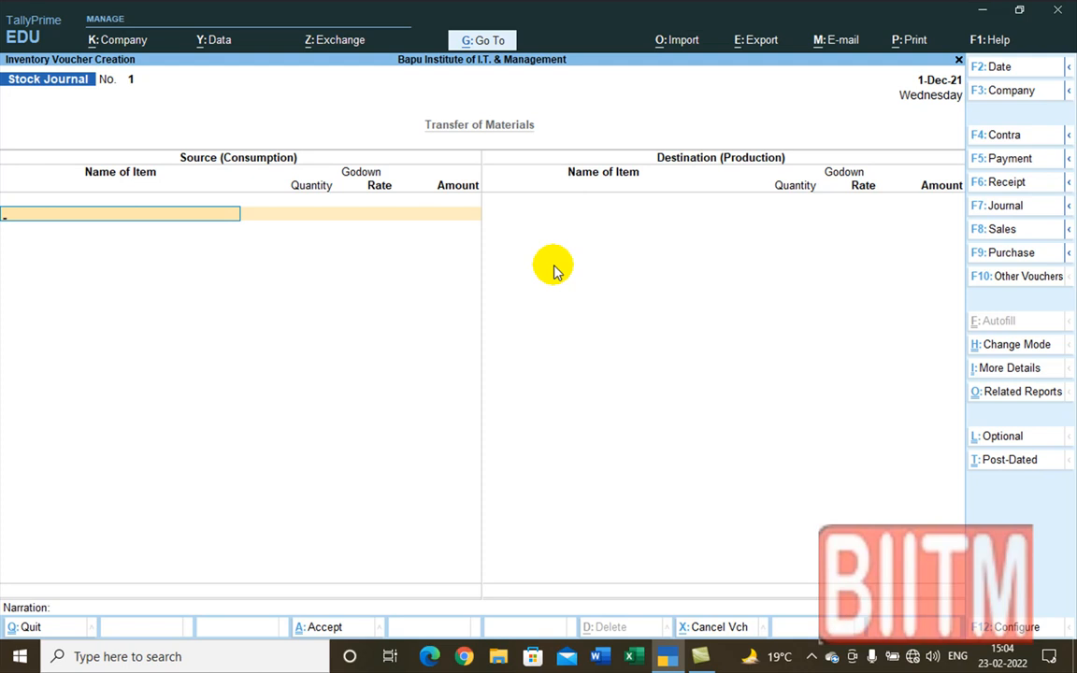
Step: Add Dabur Amla from the Talanagari godown as a source item: 120 Pcs at 35.00 (4,200.00)
type("A")
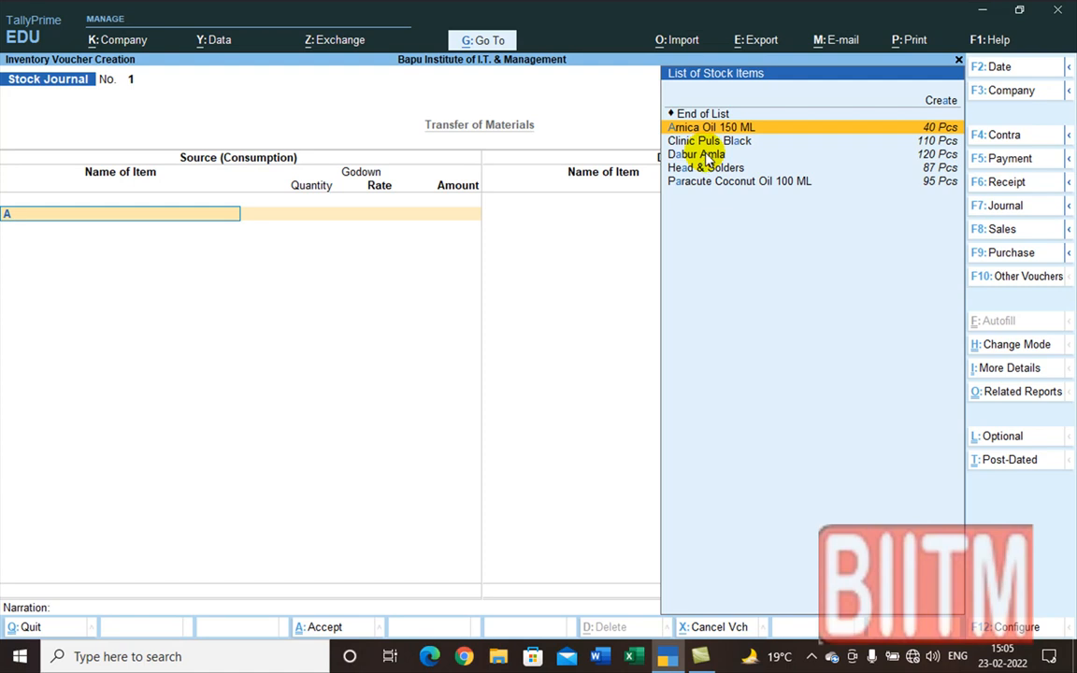
left_click(708, 156)
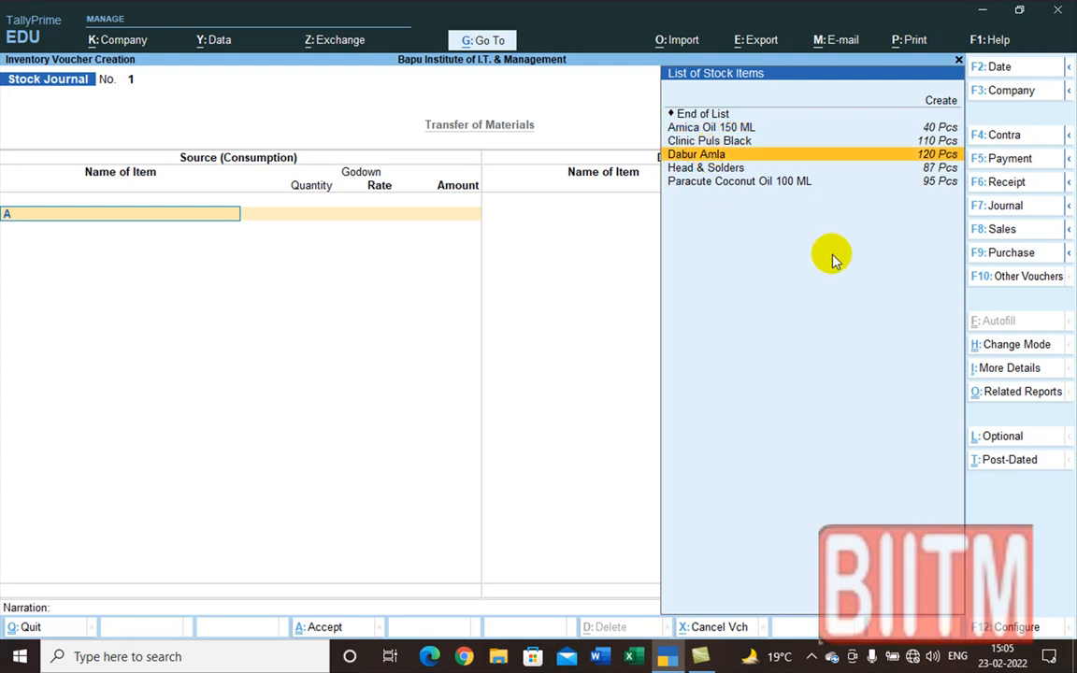
key("Return")
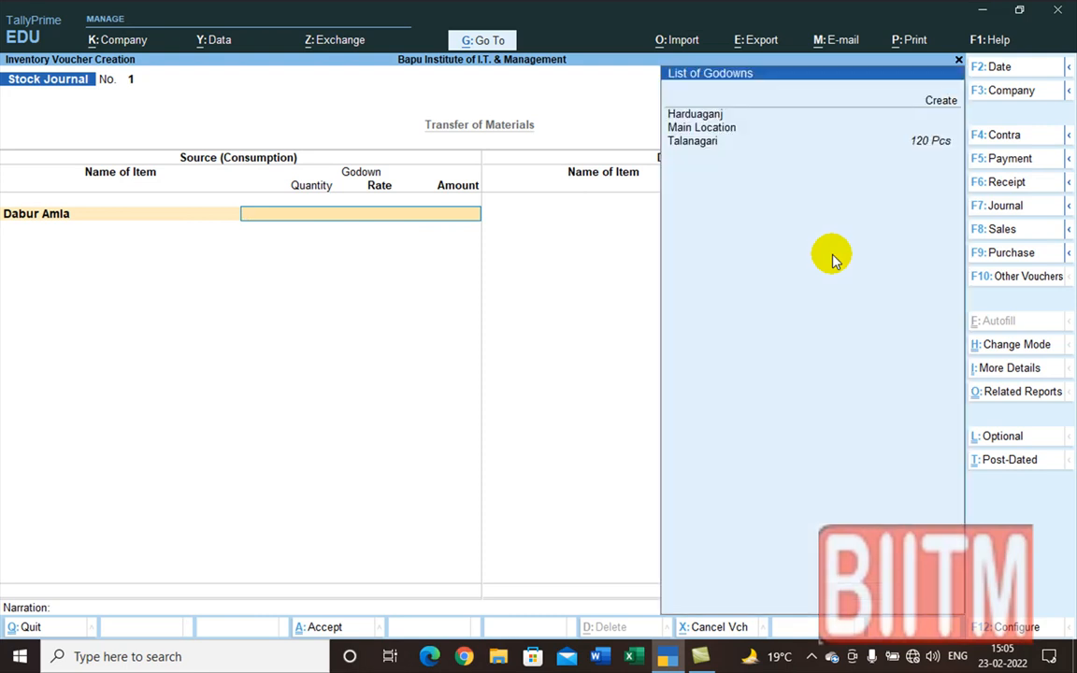
key("Down")
key("Down")
key("Down")
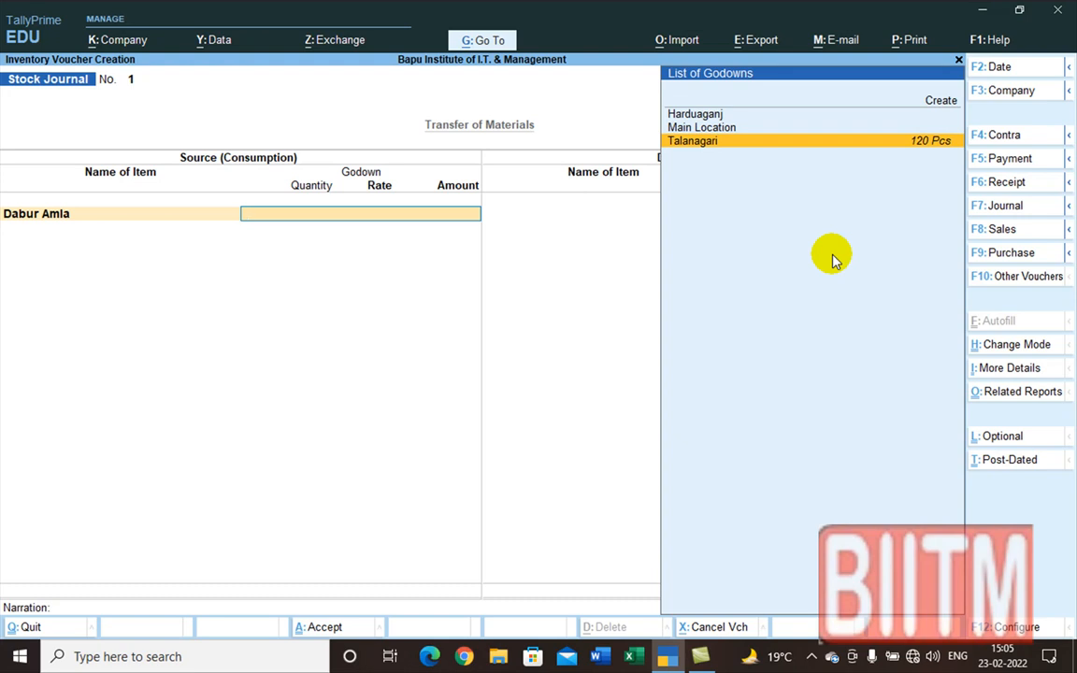
key("Return")
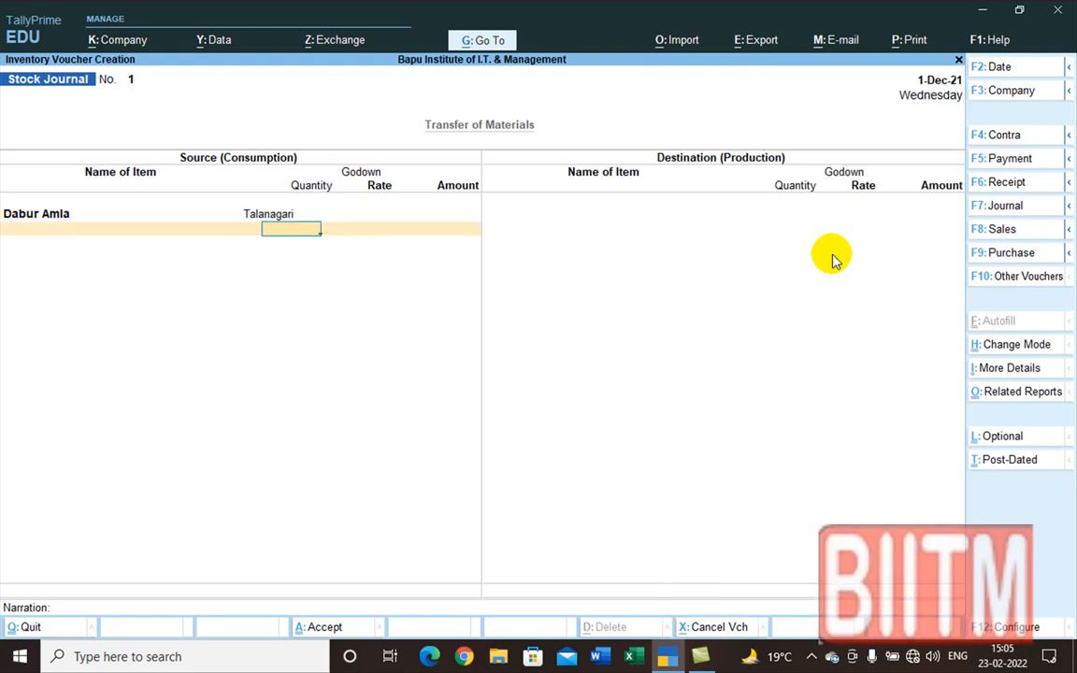
type("120")
key("Return")
key("Return")
key("Return")
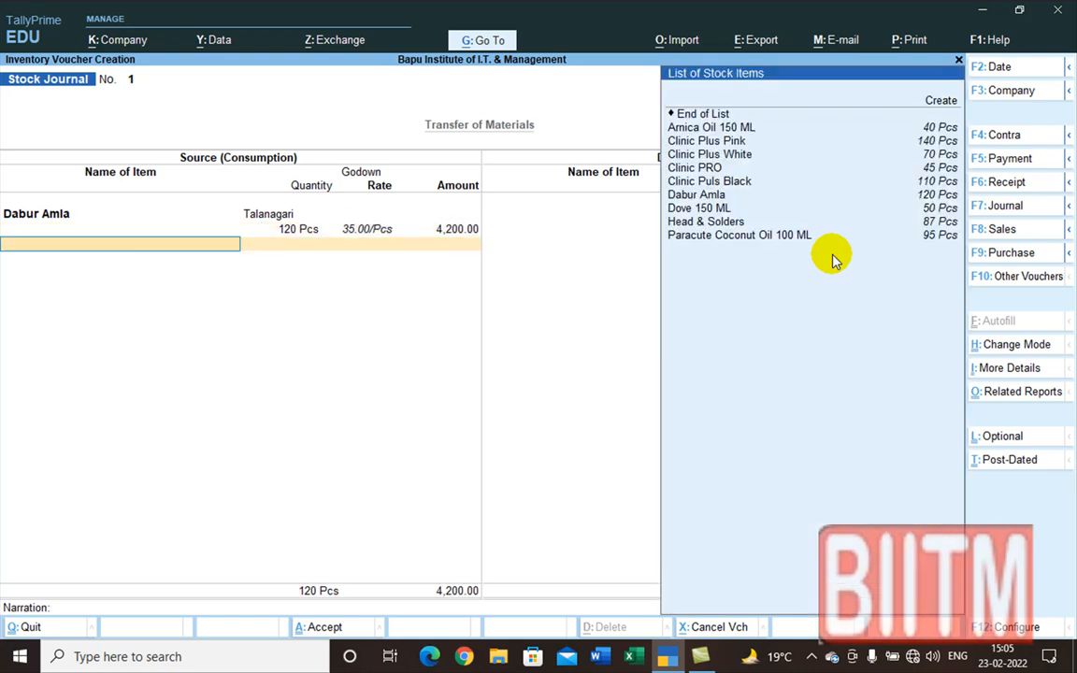
Step: Select Arnica Oil 150 ML as the next source item
key("Down")
key("Down")
key("Down")
key("Down")
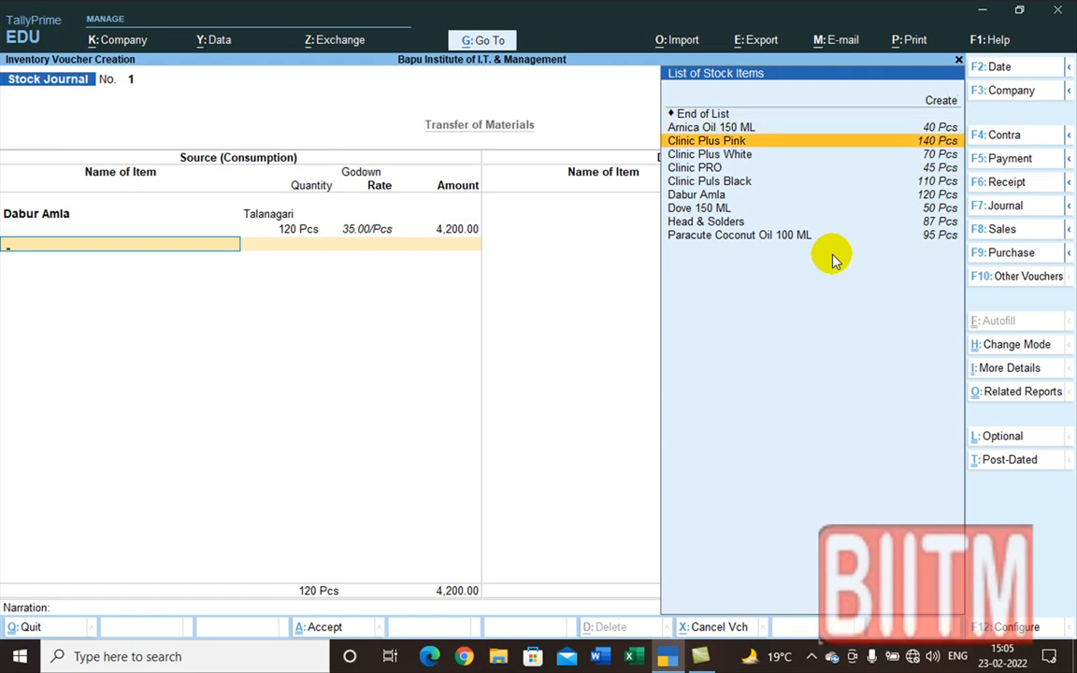
key("Down")
key("Down")
key("Down")
key("Down")
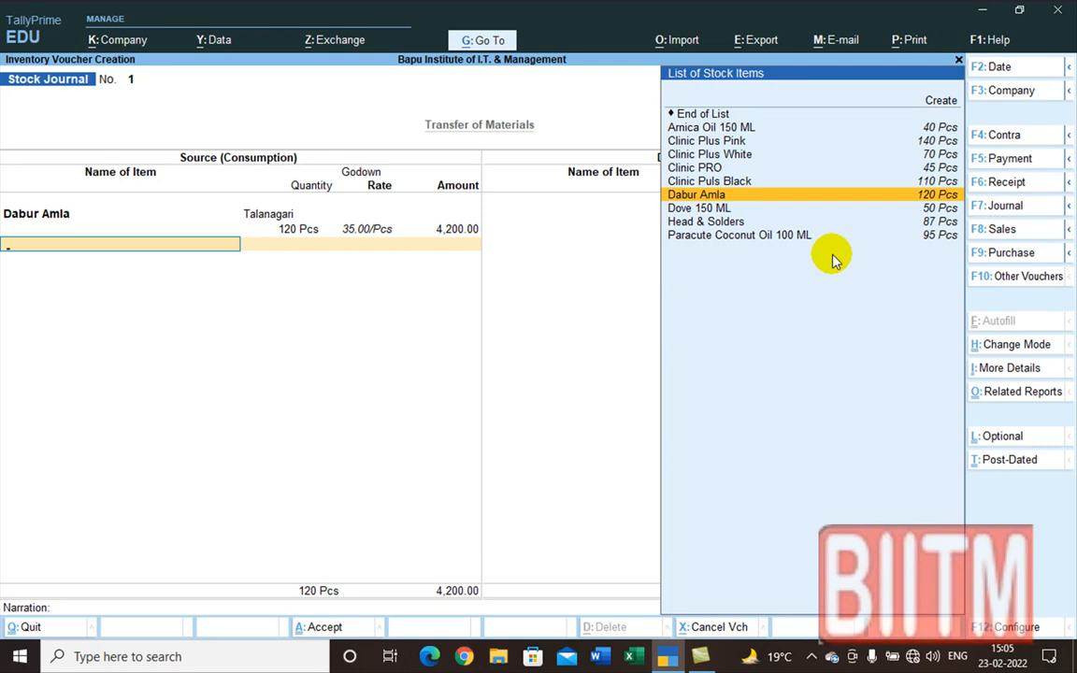
key("Down")
key("Down")
key("Down")
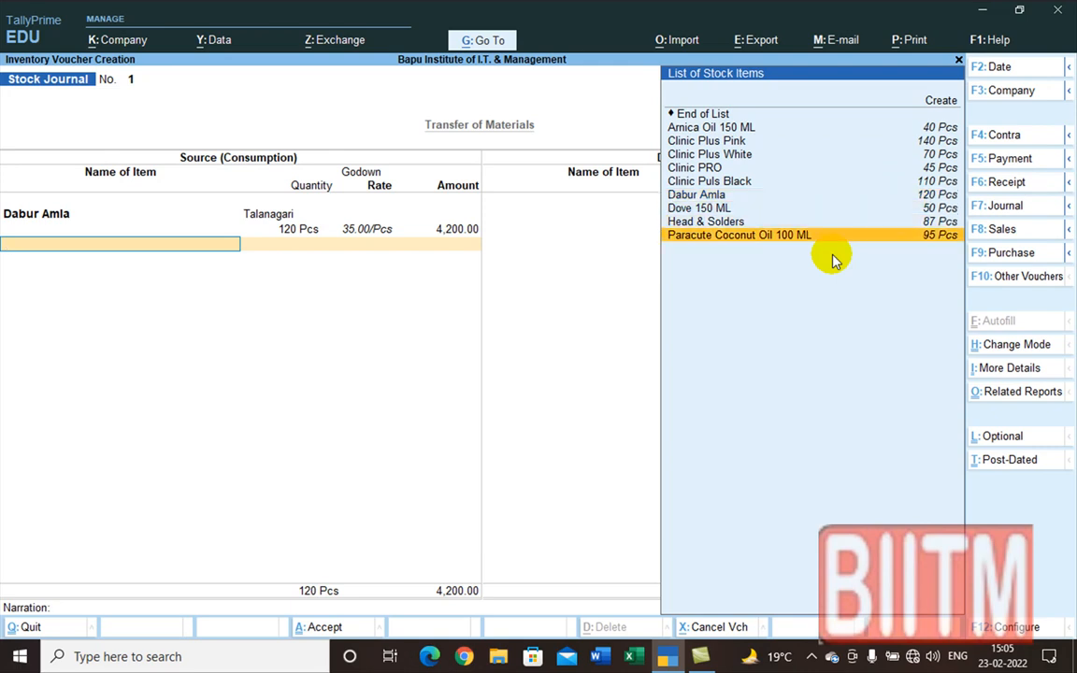
key("Up")
key("Up")
key("Up")
key("Up")
key("Up")
key("Up")
key("Up")
key("Up")
key("Up")
key("Up")
key("Down")
key("Down")
key("Return")
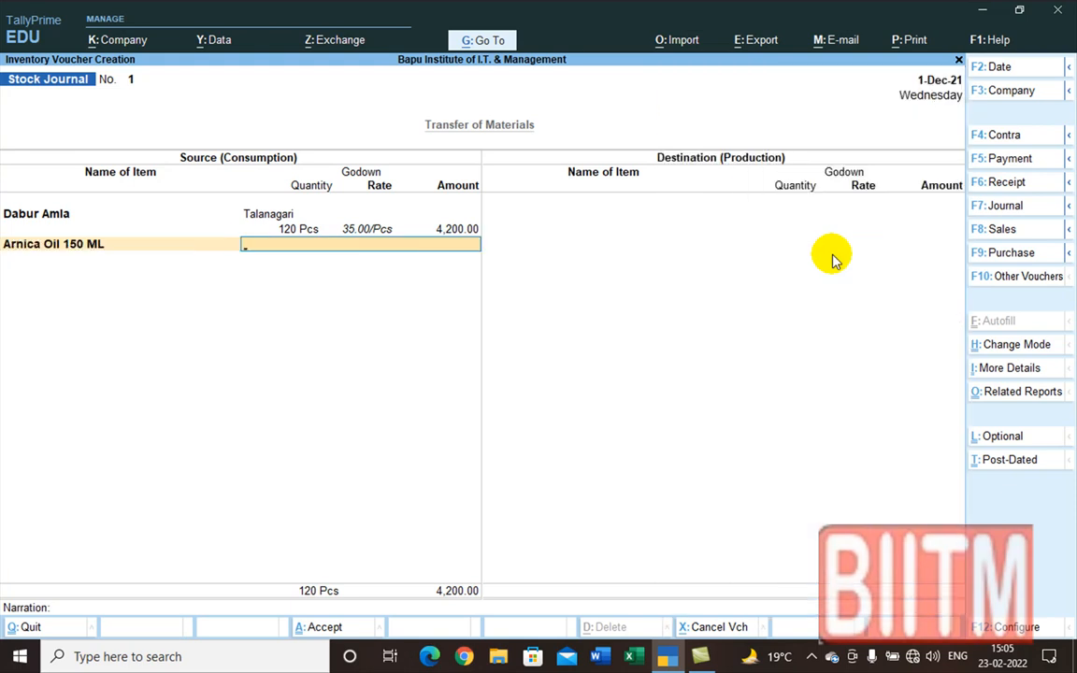
Step: Take 40 Pcs of Arnica Oil 150 ML from the Talanagari godown
key("Down")
key("Down")
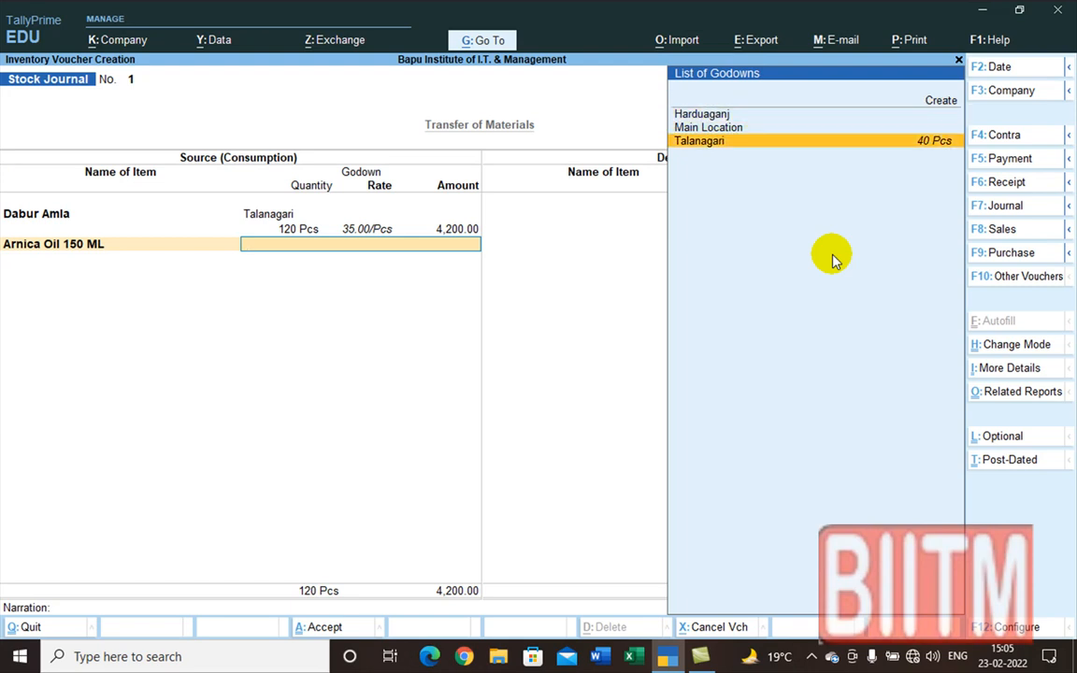
key("Return")
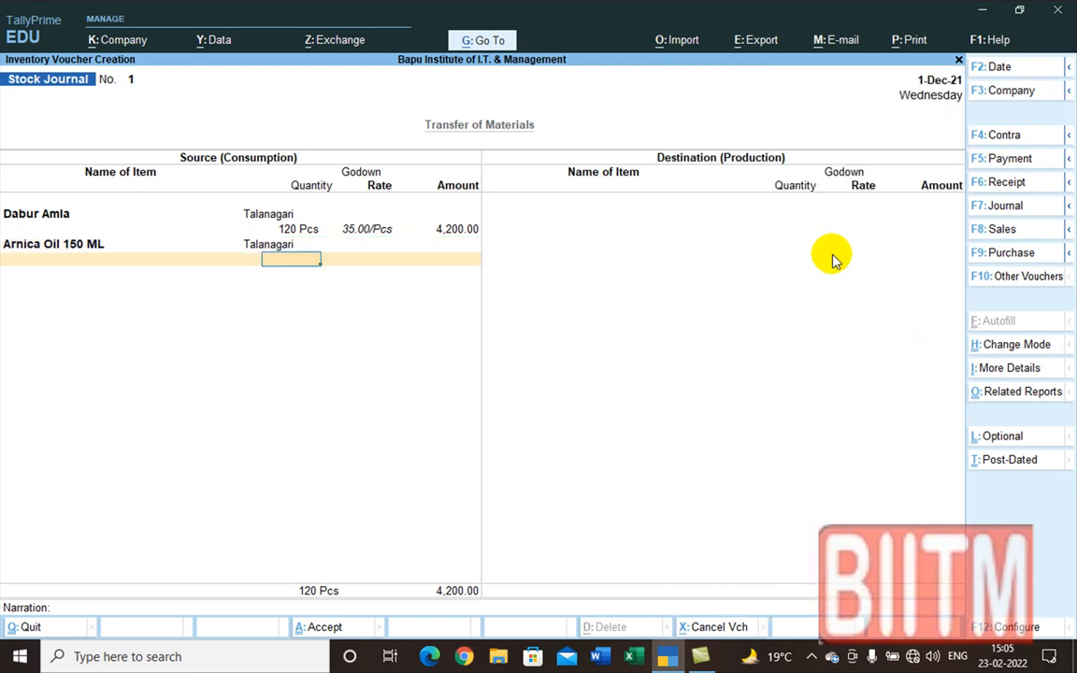
type("40")
key("Return")
key("Return")
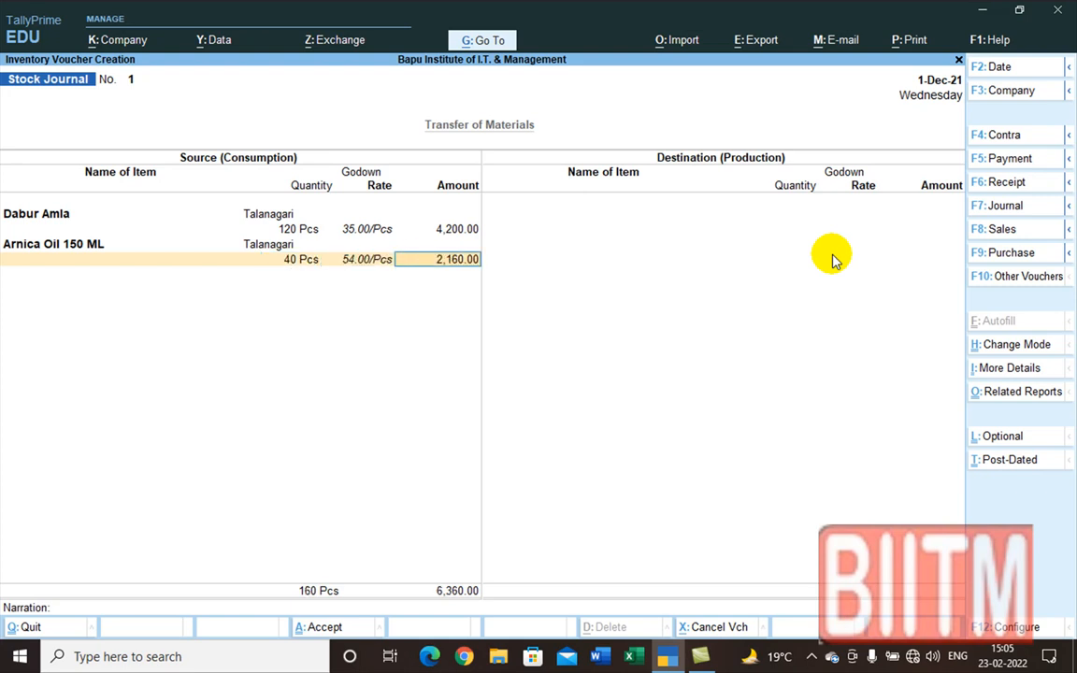
key("Return")
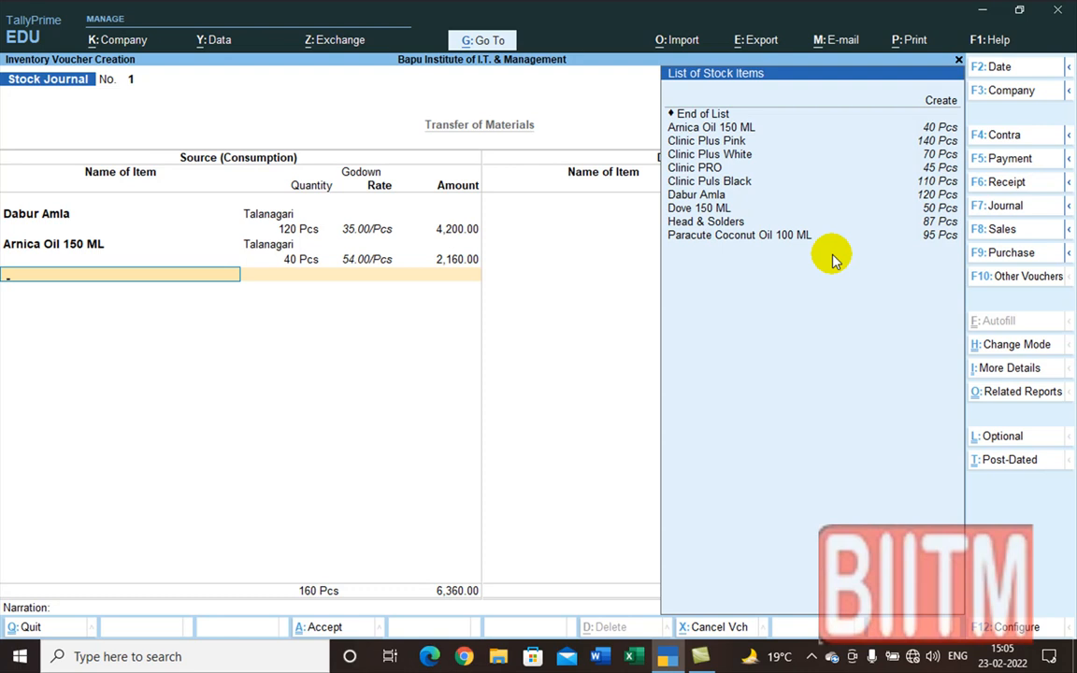
Step: Add 95 Pcs of Paracute Coconut Oil 100 ML from Talanagari, bringing the source total to 255 Pcs
key("Down")
key("Down")
key("Down")
key("Down")
key("Down")
key("Down")
key("Down")
key("Down")
key("Down")
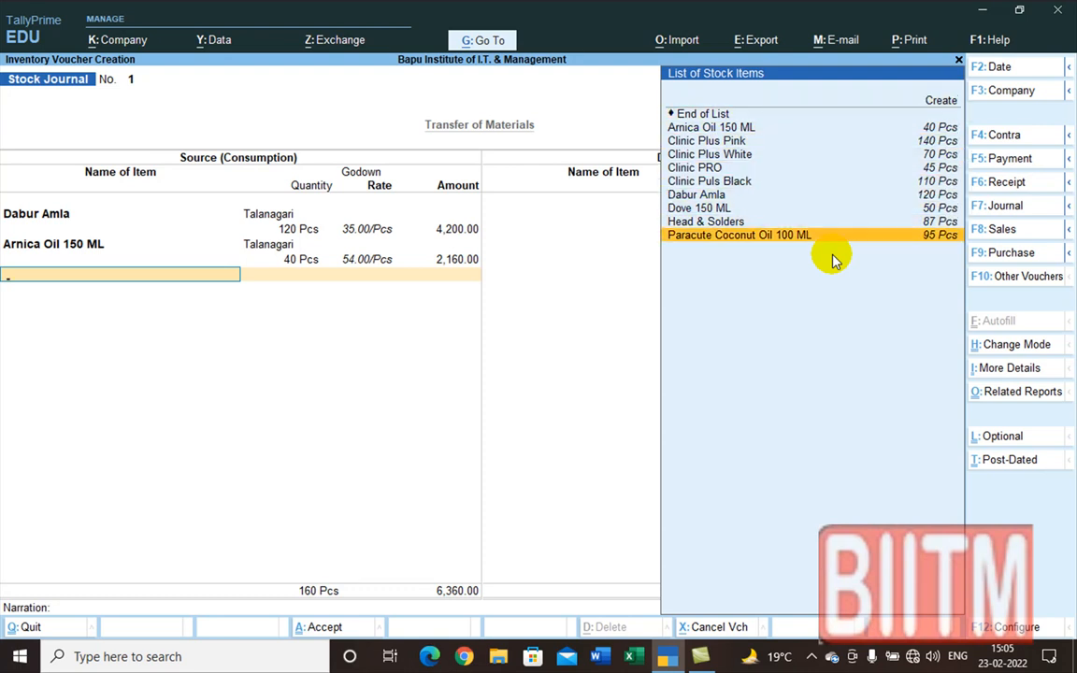
key("Return")
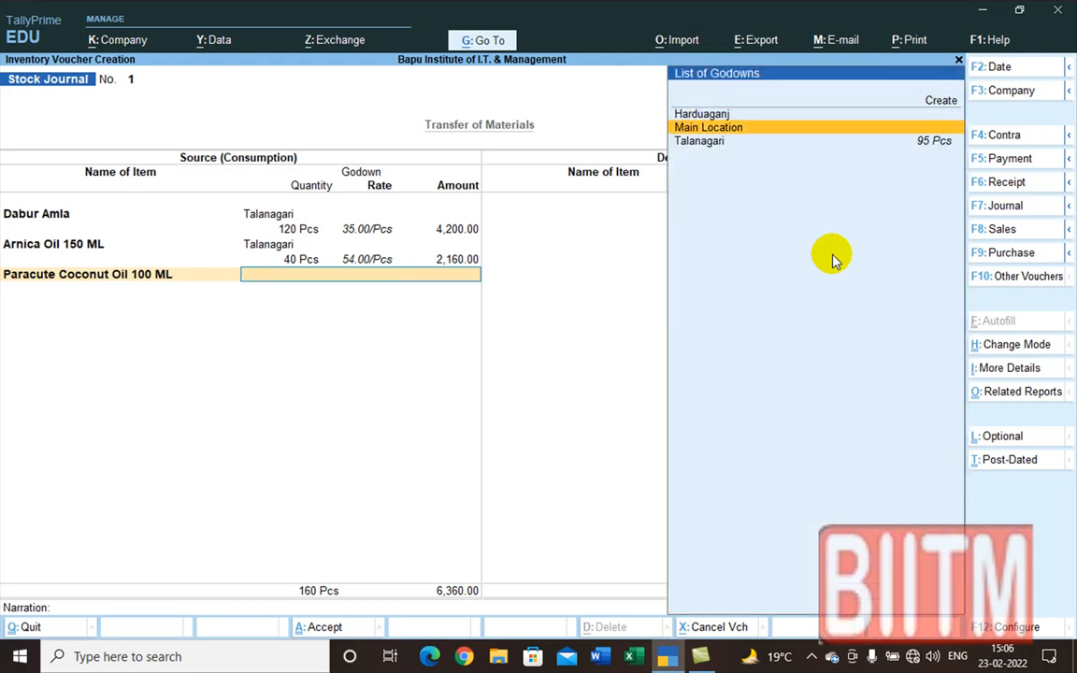
key("Down")
key("Down")
key("Return")
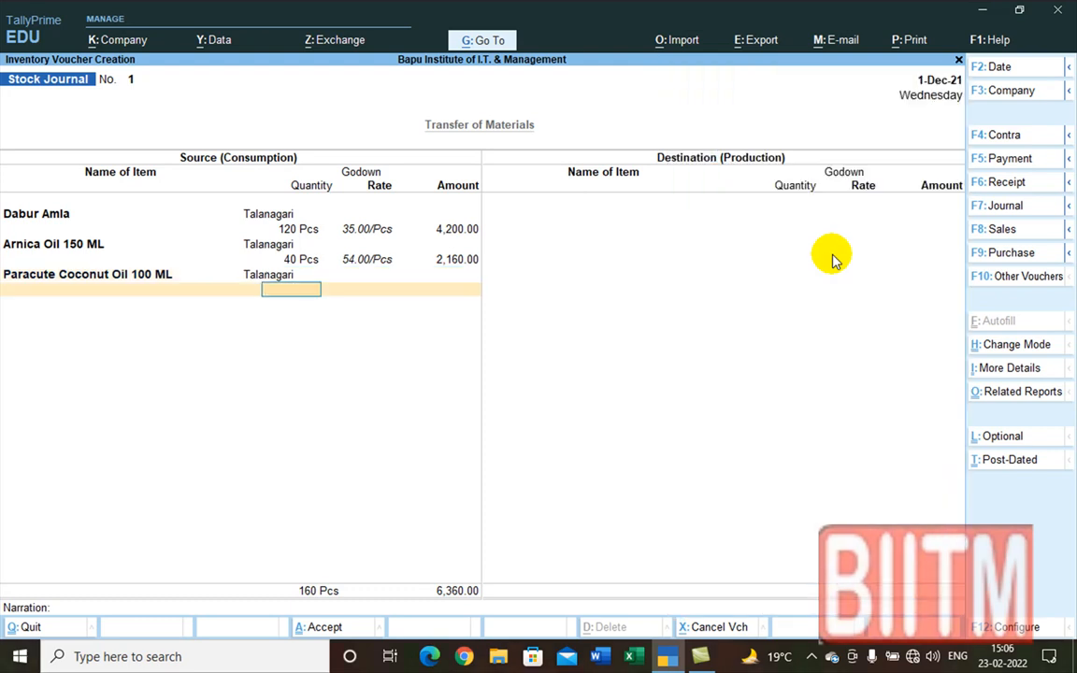
type("95")
key("Return")
key("Return")
key("Return")
key("Return")
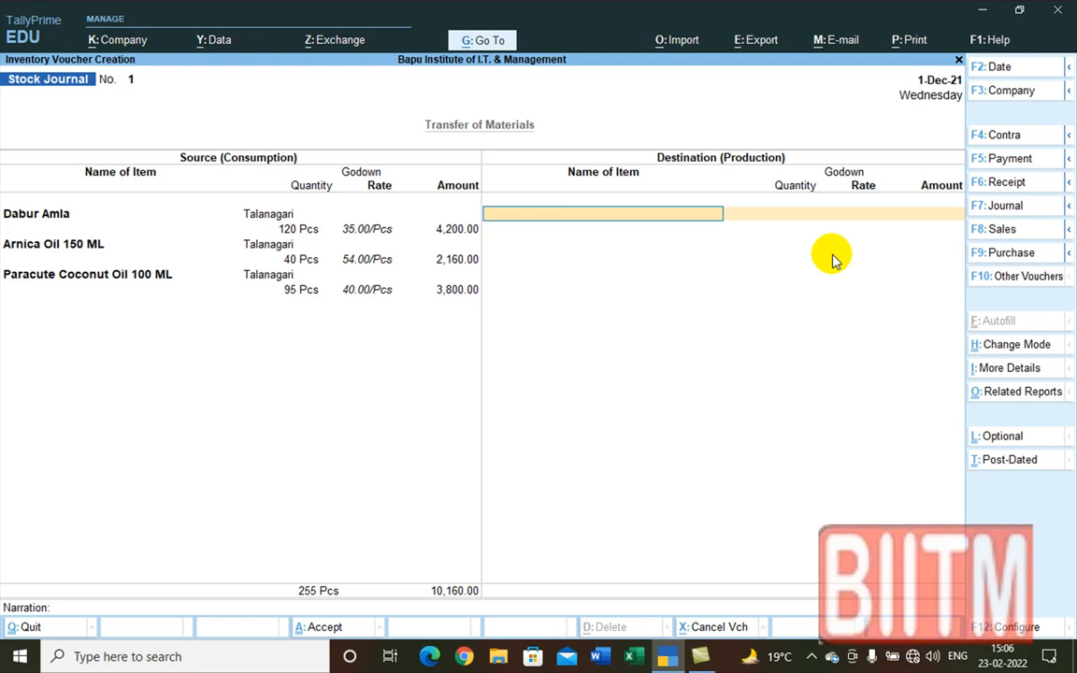
Step: Receive 120 Pcs of Dabur Amla at 35.00 into the Harduaganj godown on the destination side
type("D")
key("Down")
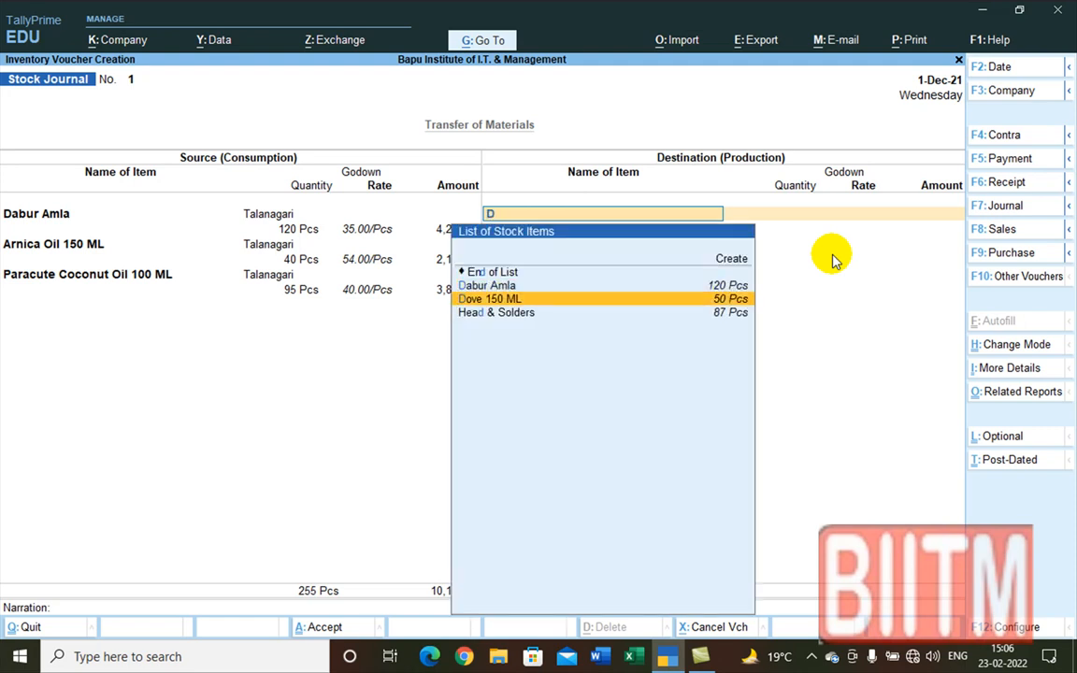
key("Up")
key("Return")
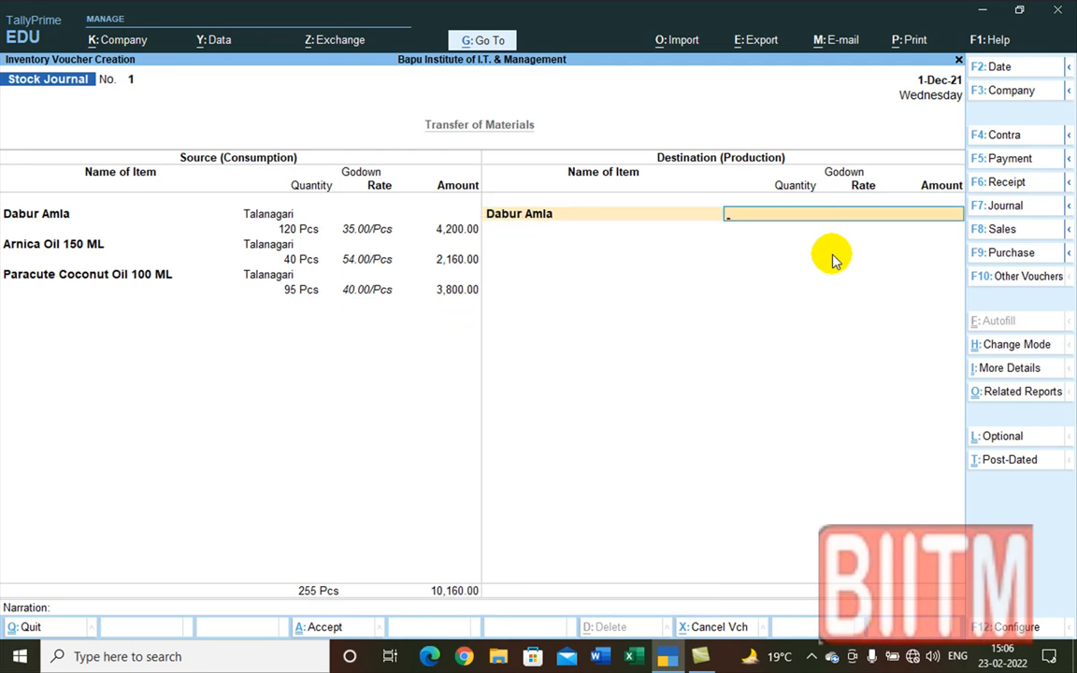
type("H")
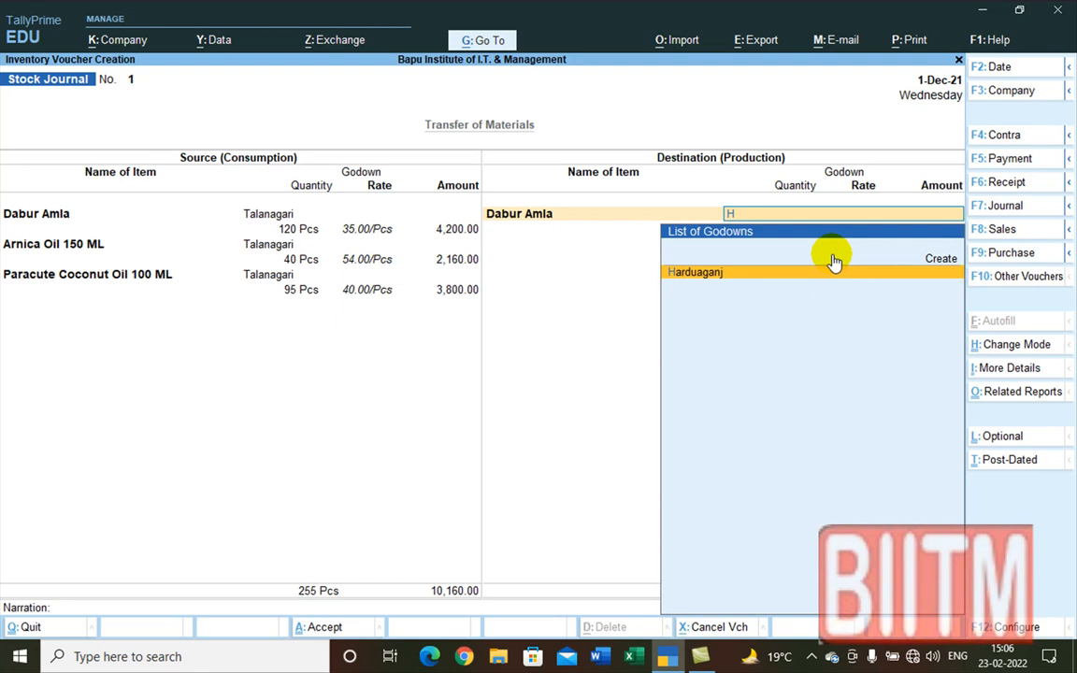
key("Return")
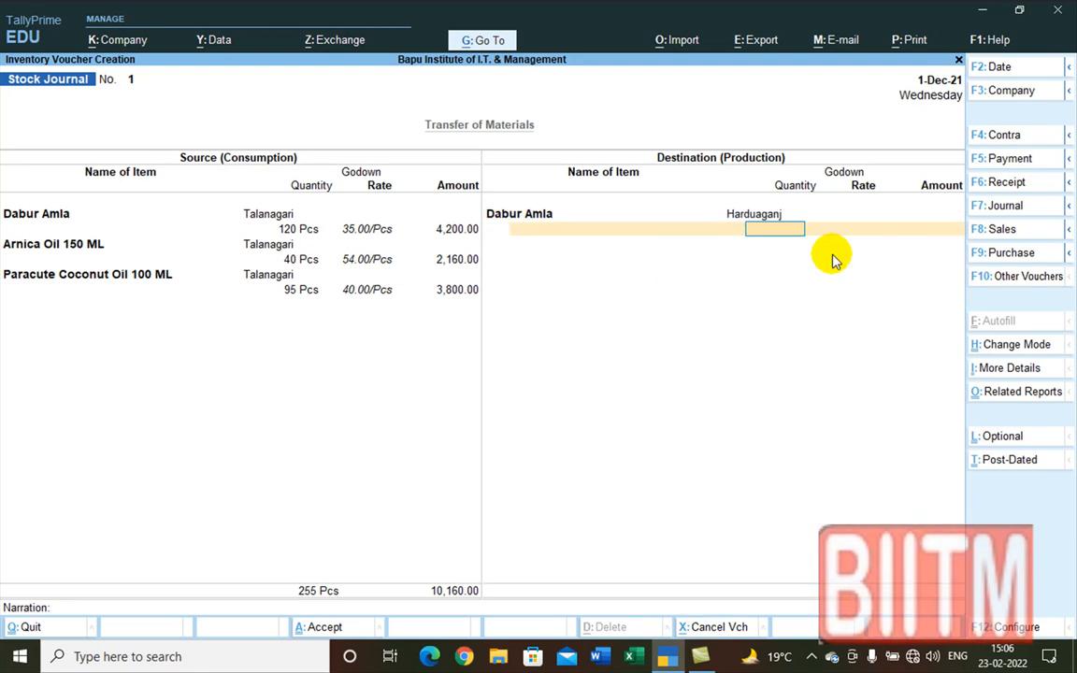
type("120")
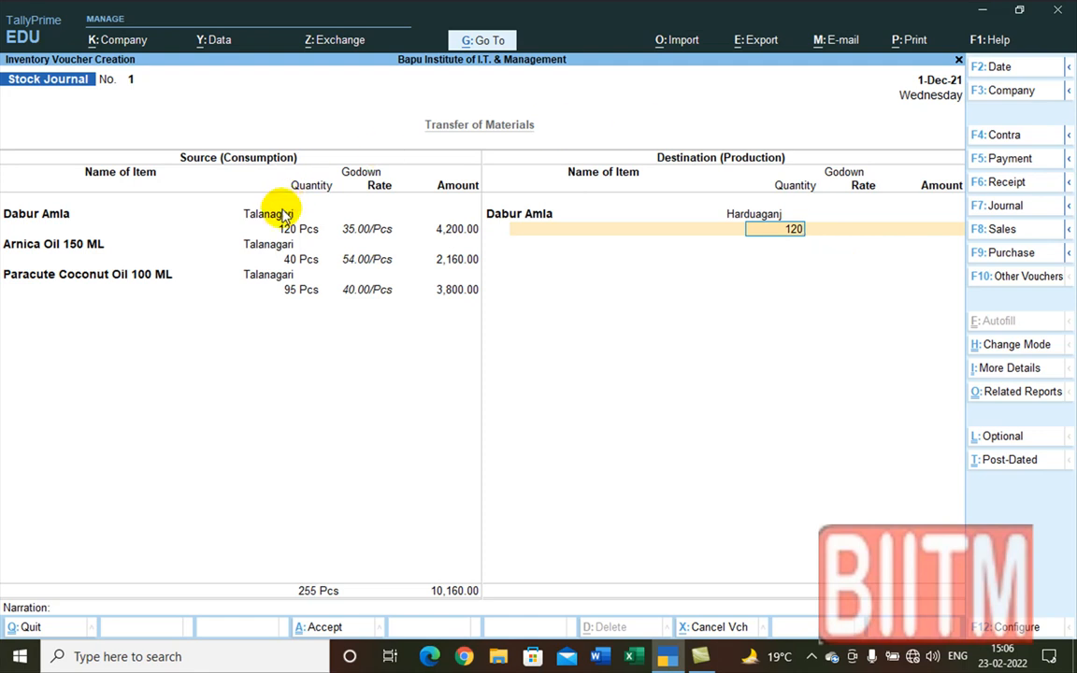
key("Return")
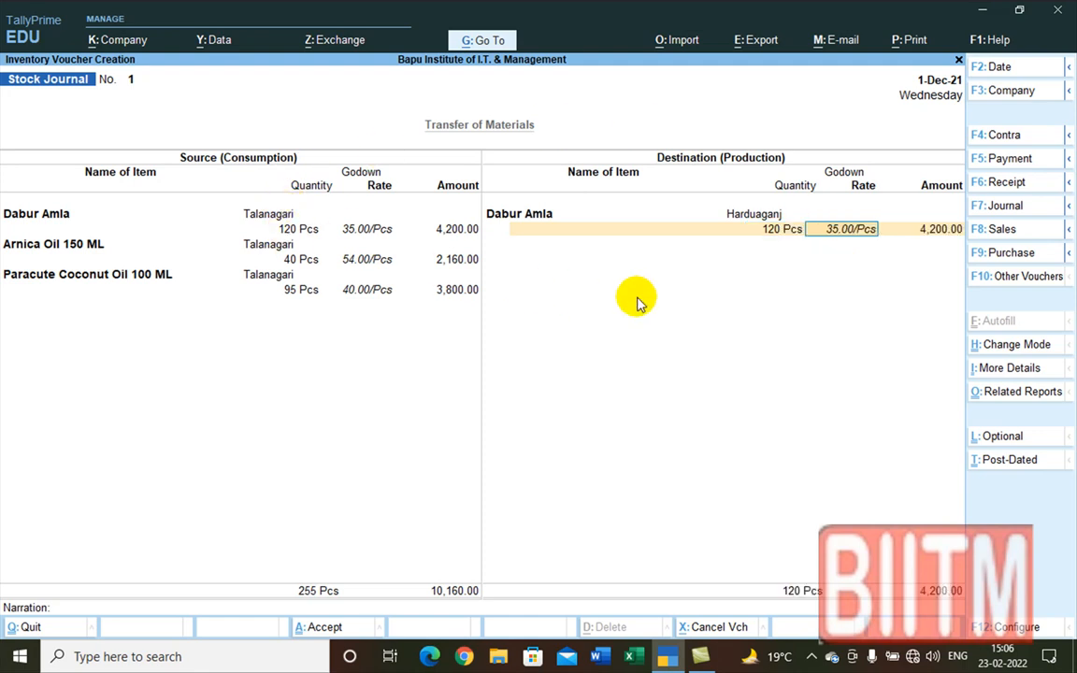
key("Return")
key("Return")
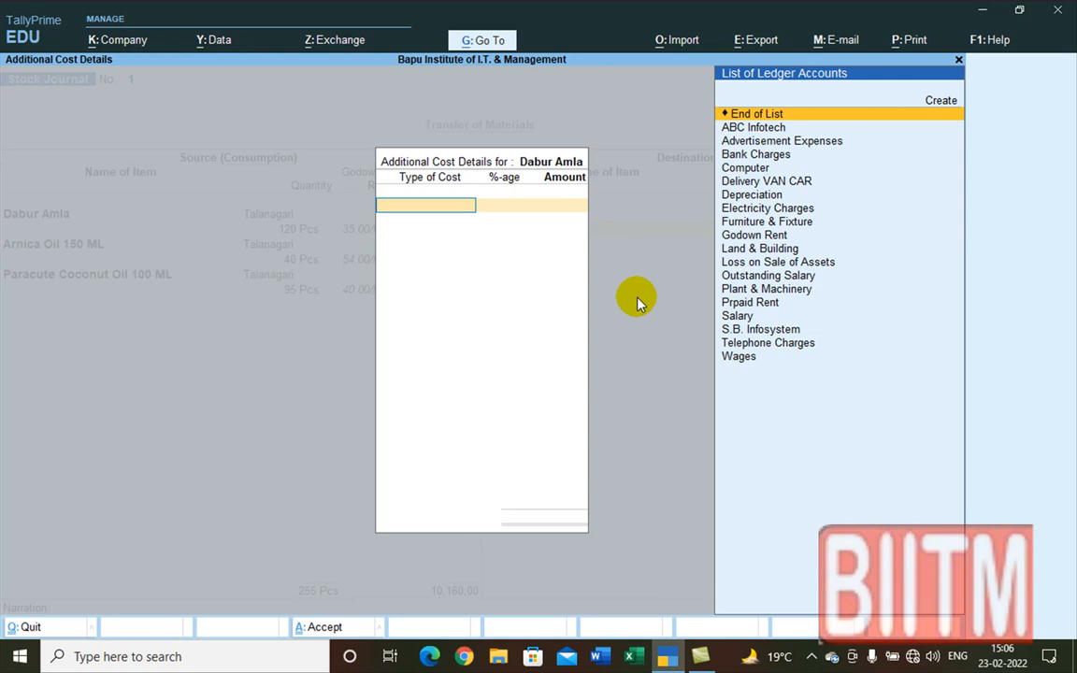
Step: Create a Carriage Inward ledger under Direct Expenses, type Not Applicable, with no cost centres
key("Up")
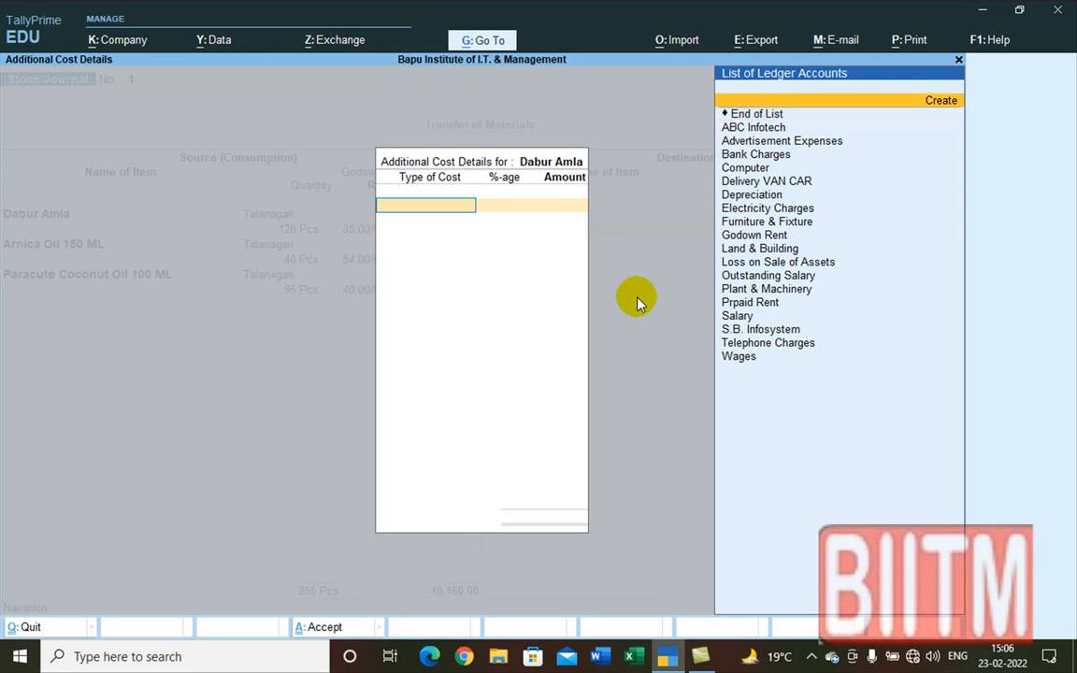
key("Return")
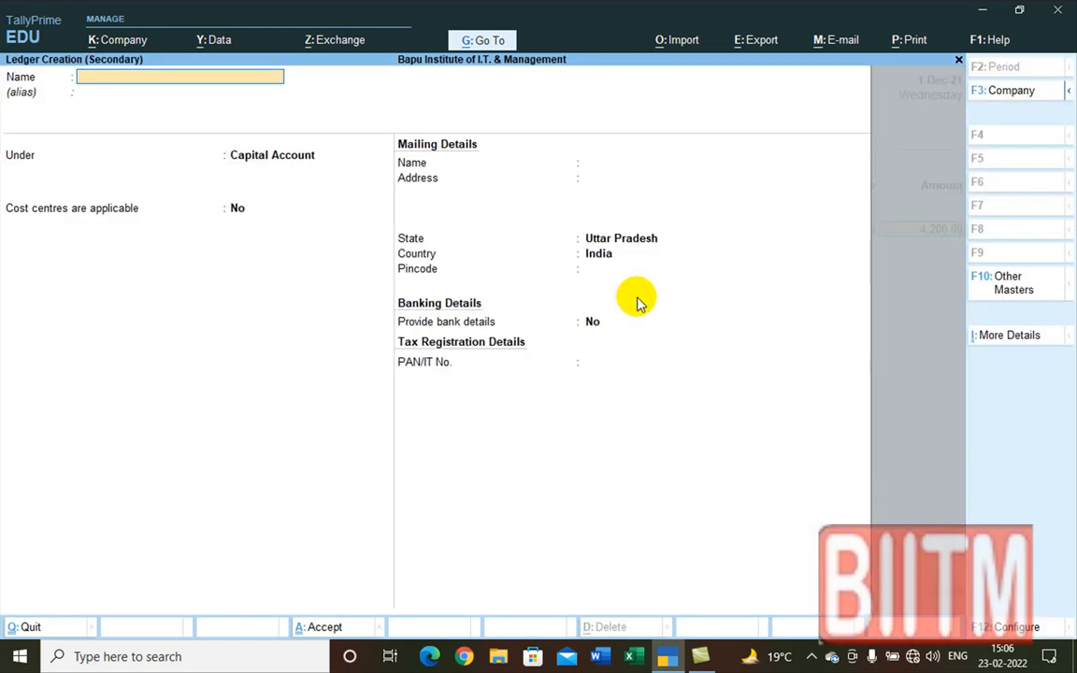
type("Carriage")
type("Inward")
key("Return")
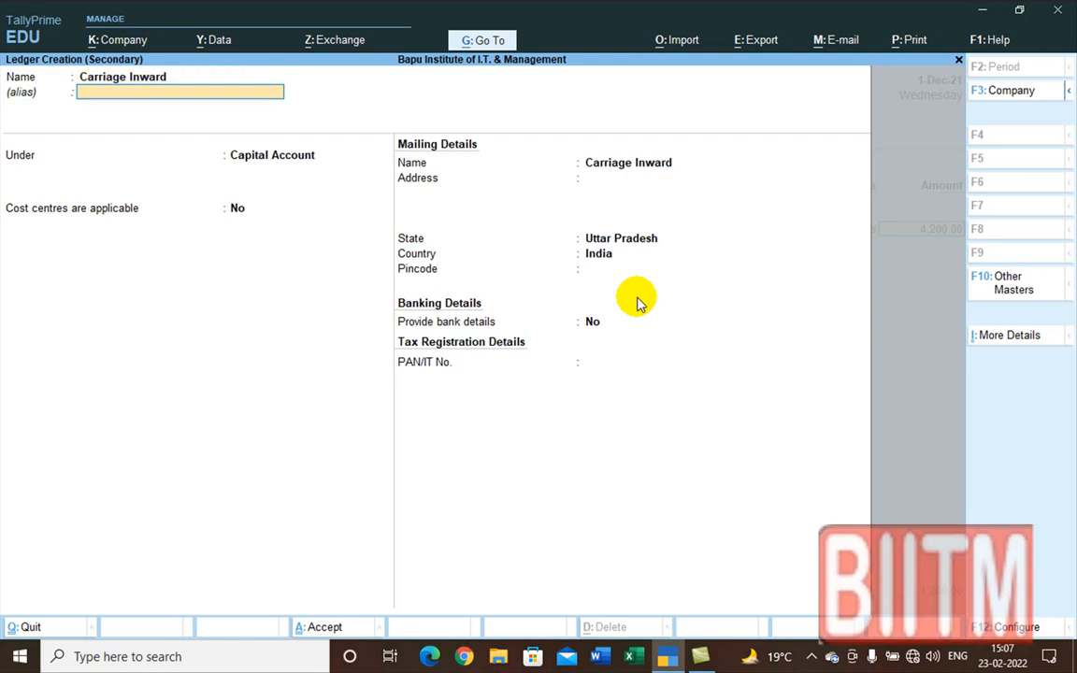
key("Return")
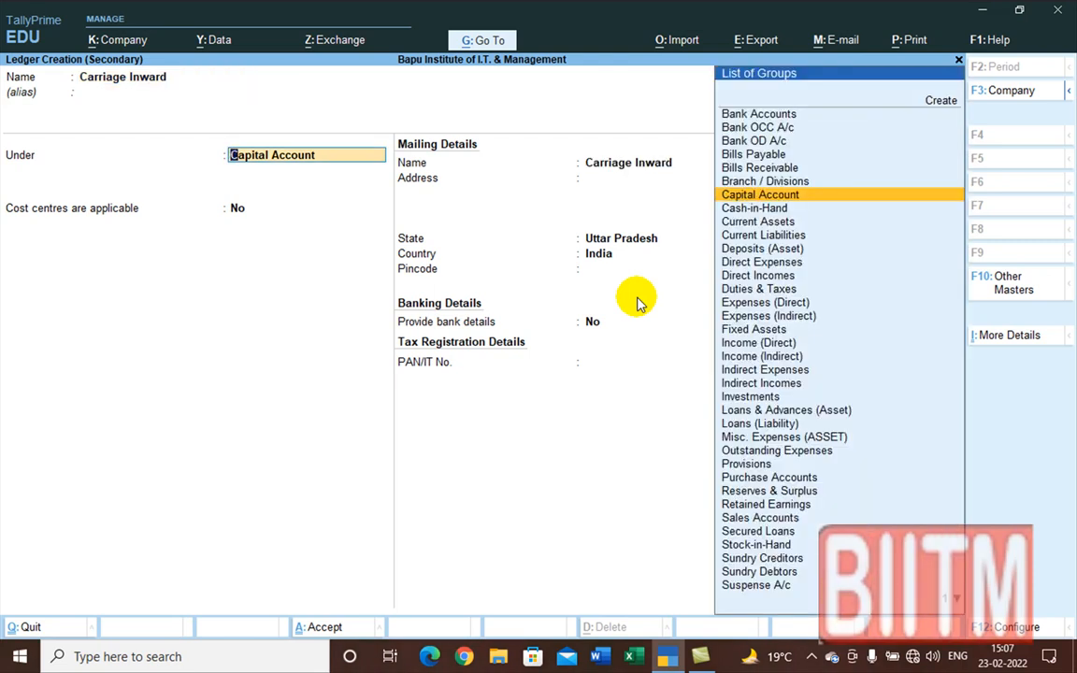
type("Di")
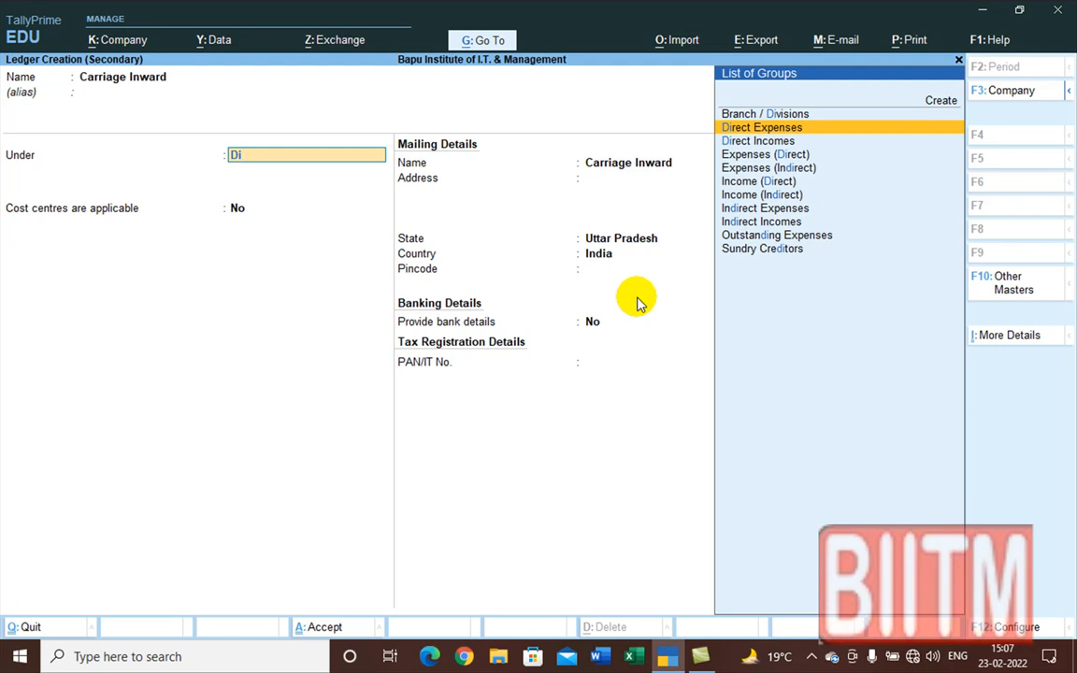
key("Return")
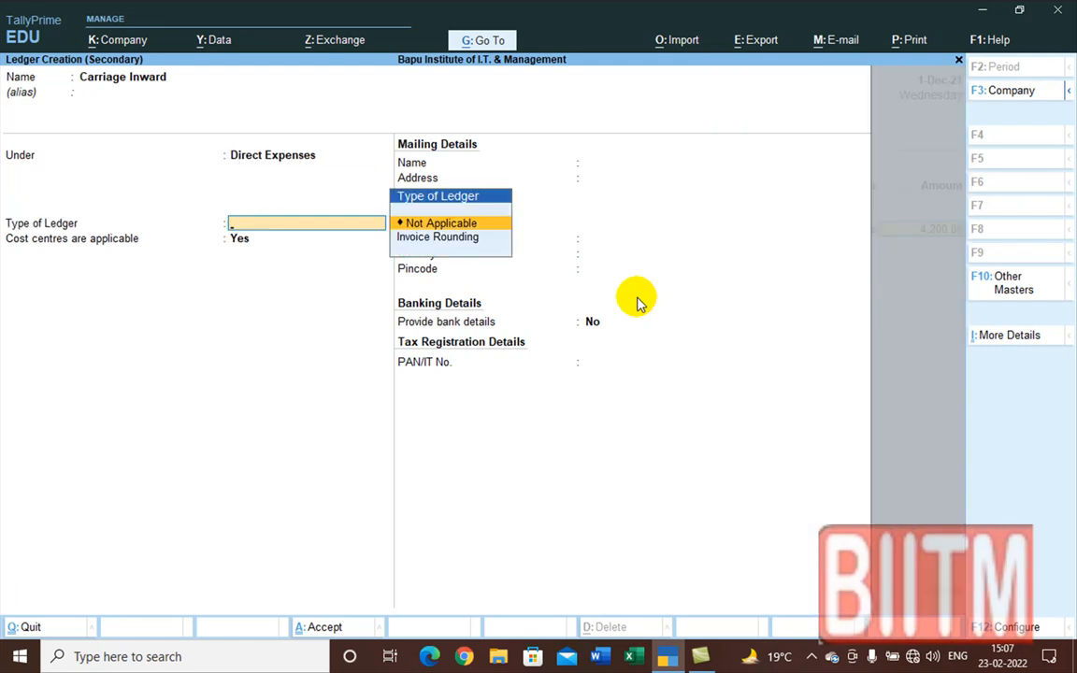
key("Return")
type("n")
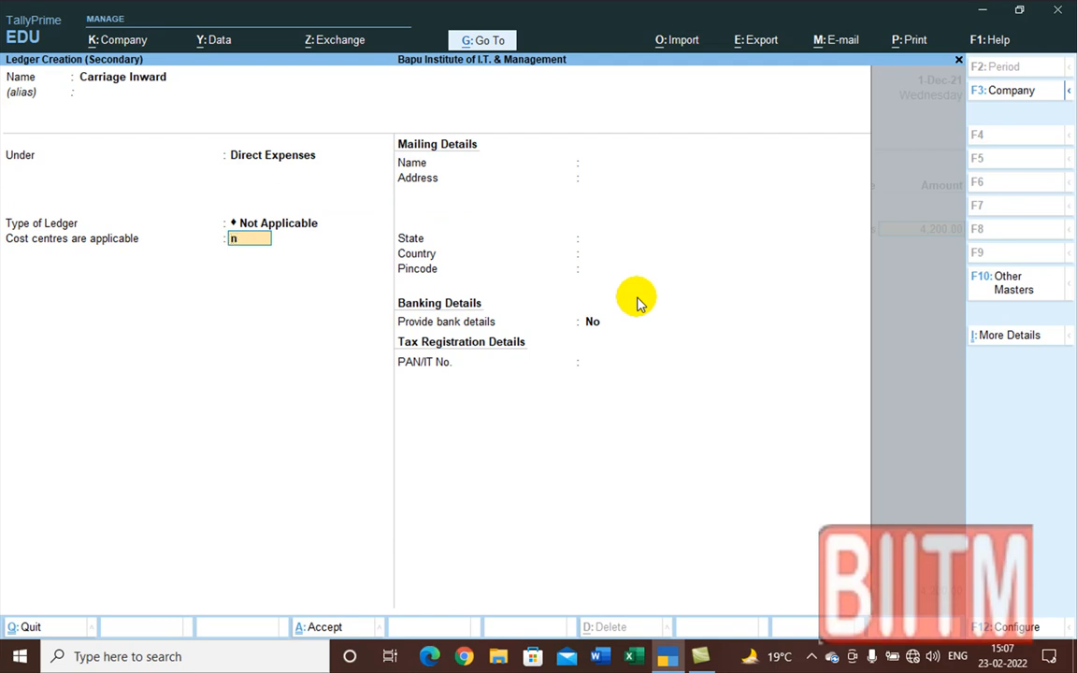
key("Return")
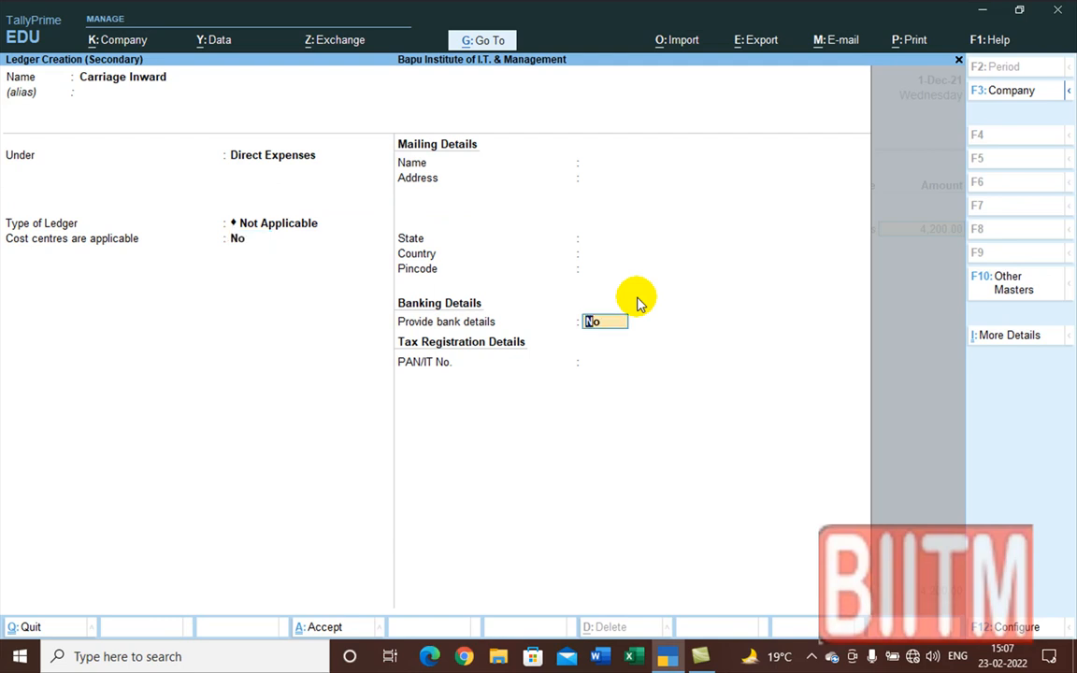
key("ctrl+a")
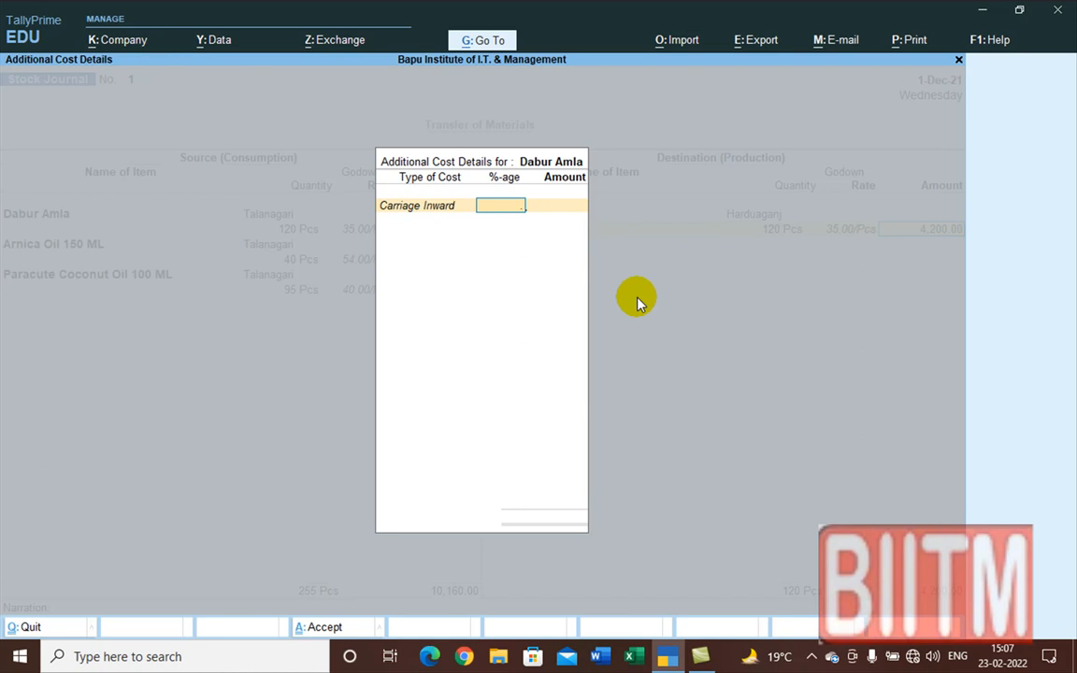
Step: Apply 0.5% Carriage Inward to Dabur Amla, giving 21.00
type("0.5")
key("Return")
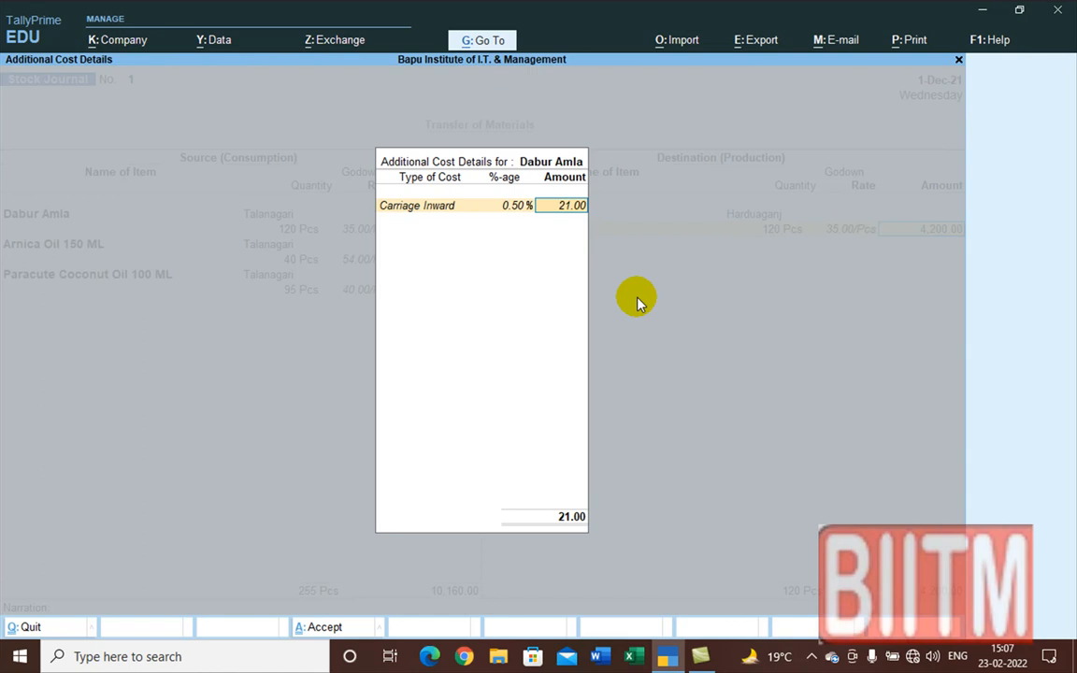
key("Return")
key("Return")
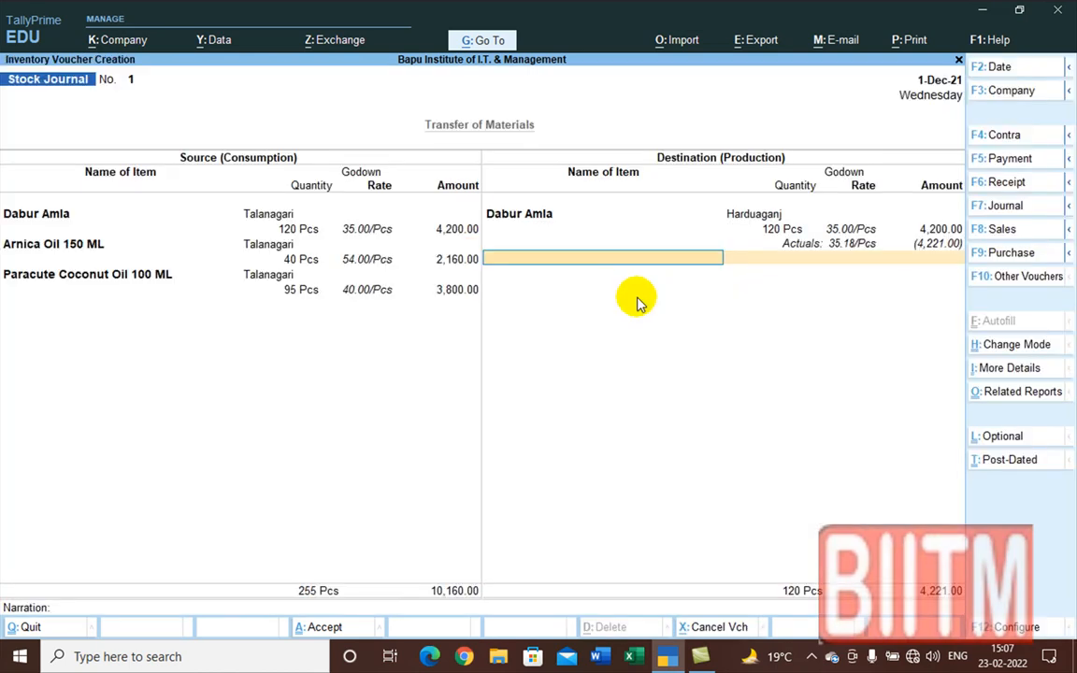
Step: Add 40 Pcs of Arnica Oil 150 ML at 54.00 into the Harduaganj godown
type("A")
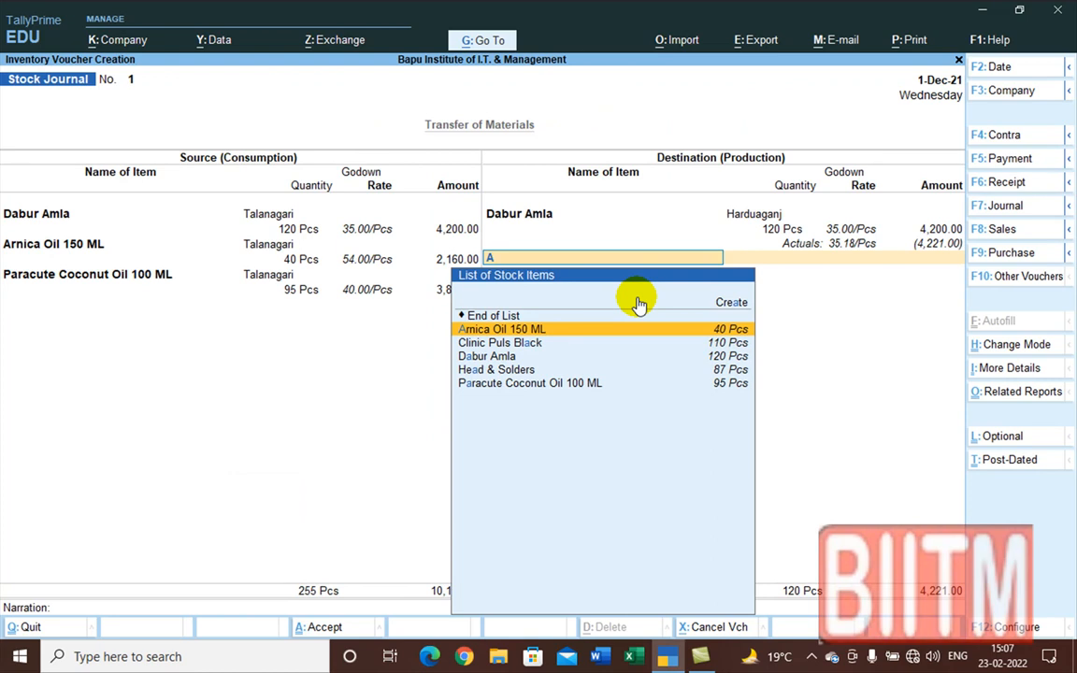
key("Return")
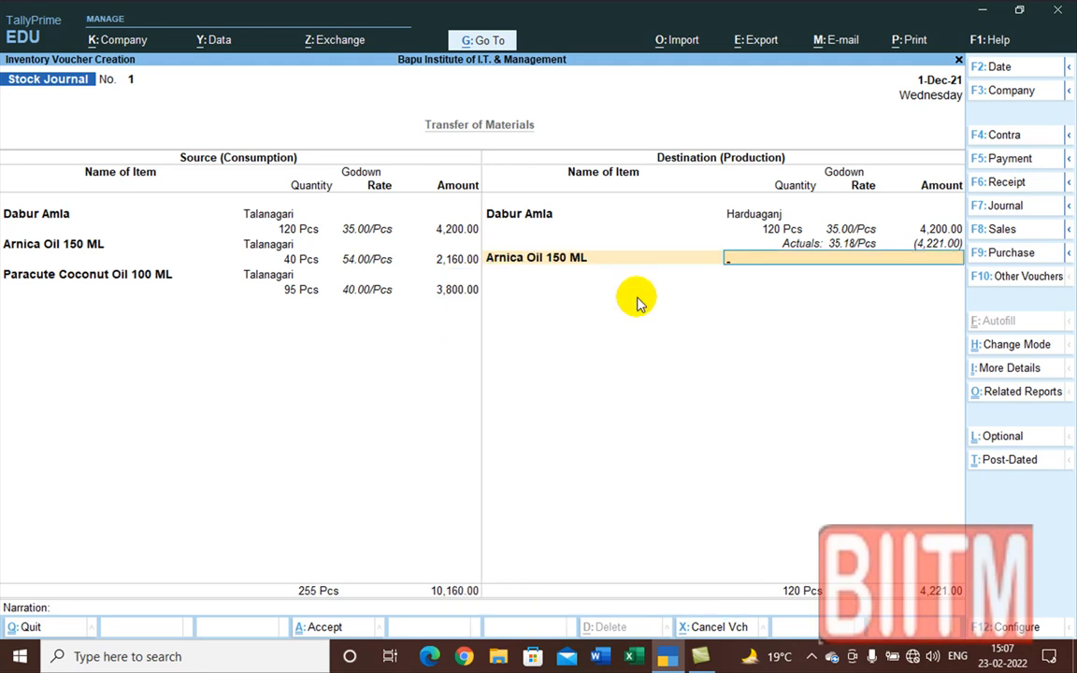
type("H")
key("Return")
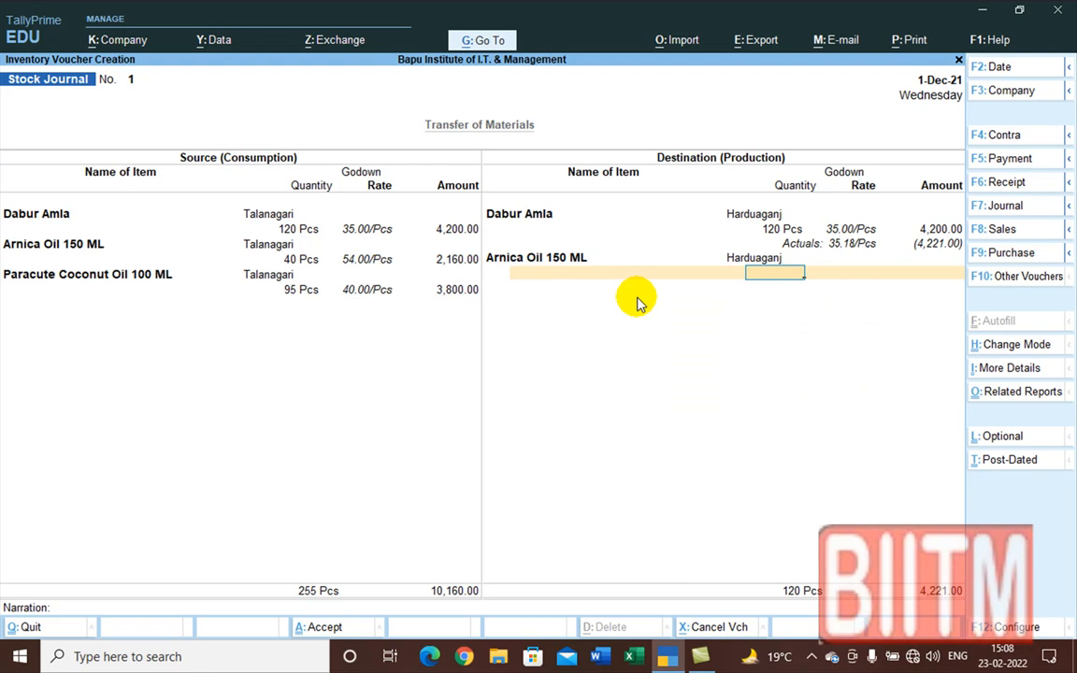
type("120")
key("BackSpace")
key("BackSpace")
key("BackSpace")
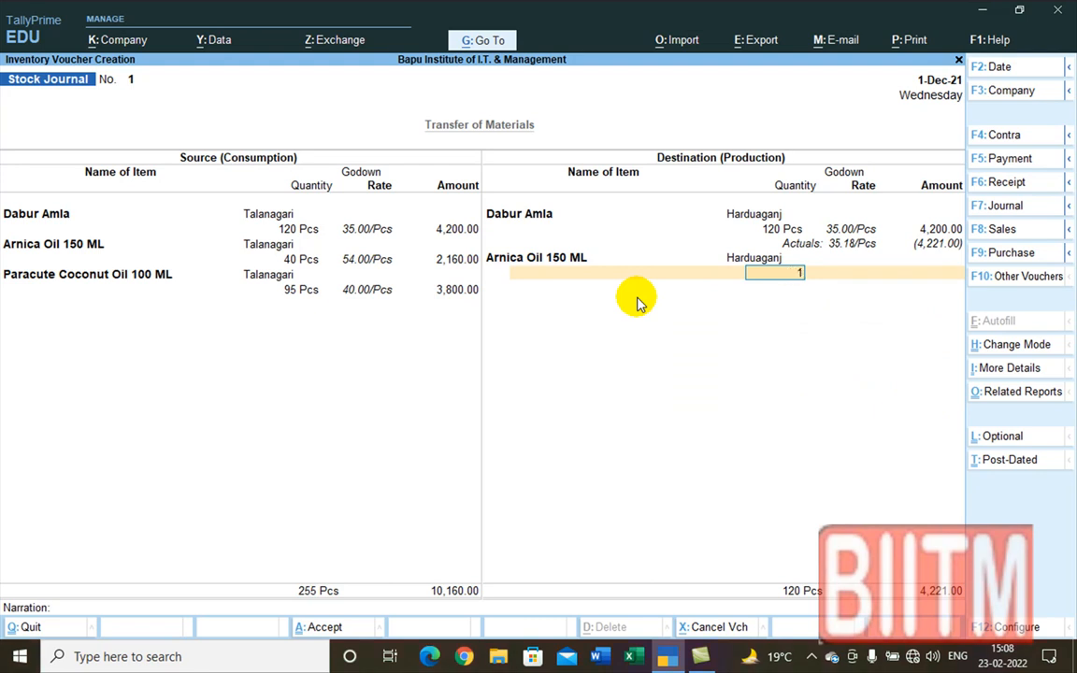
type("49")
key("BackSpace")
type("0")
key("Return")
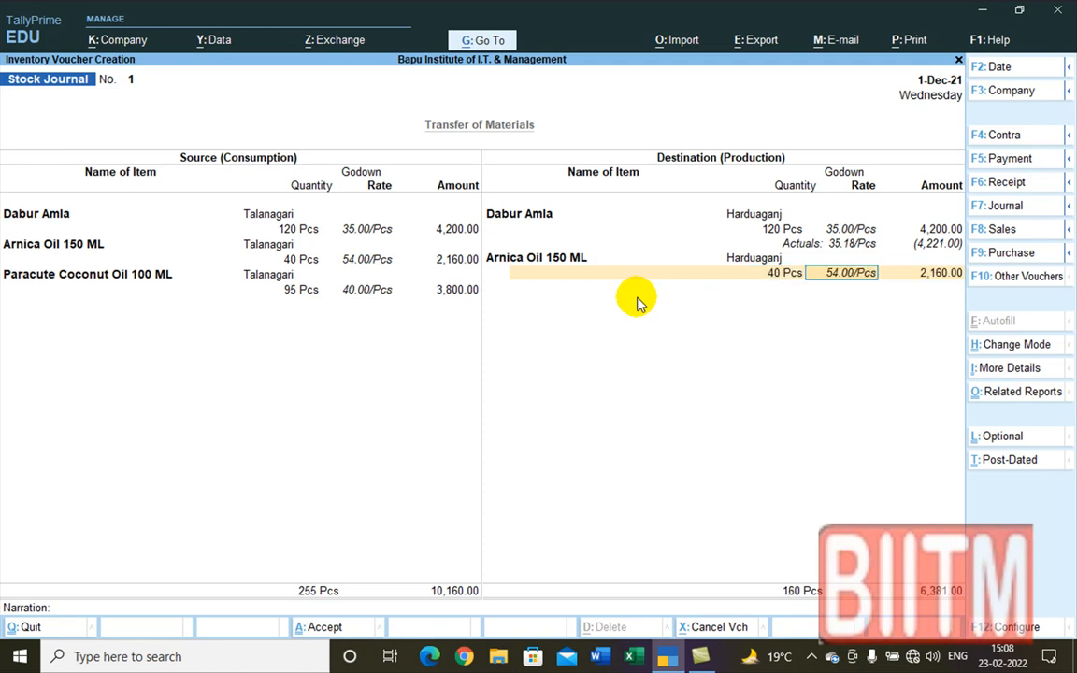
key("Return")
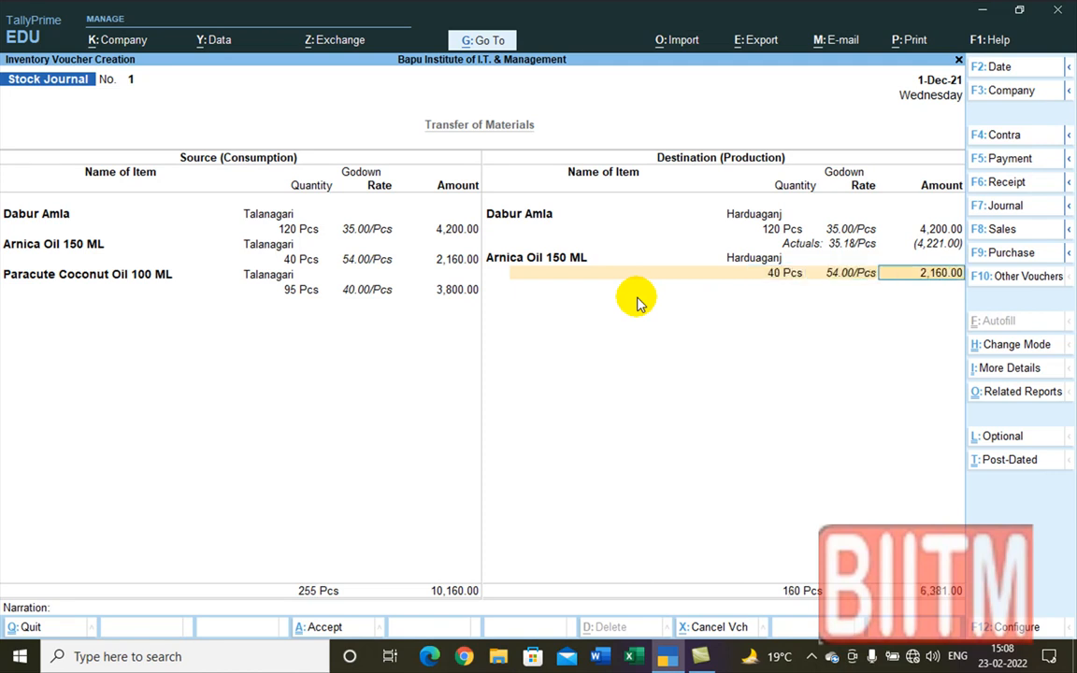
key("Return")
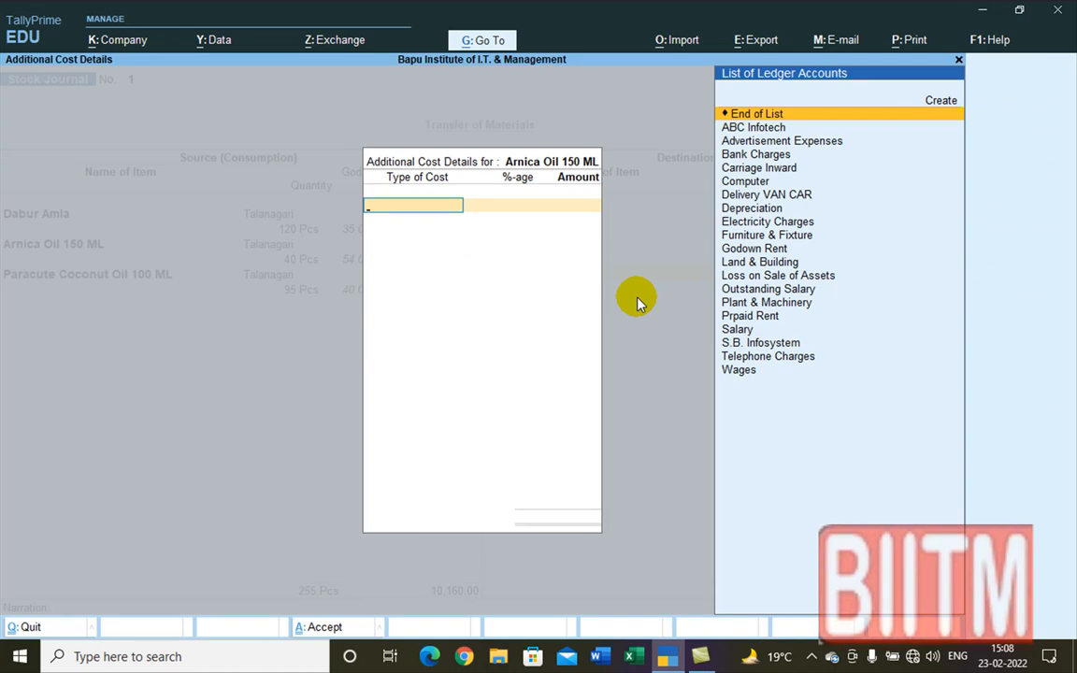
Step: Apply 0.5% Carriage Inward to Arnica Oil 150 ML, giving 10.80
type("C")
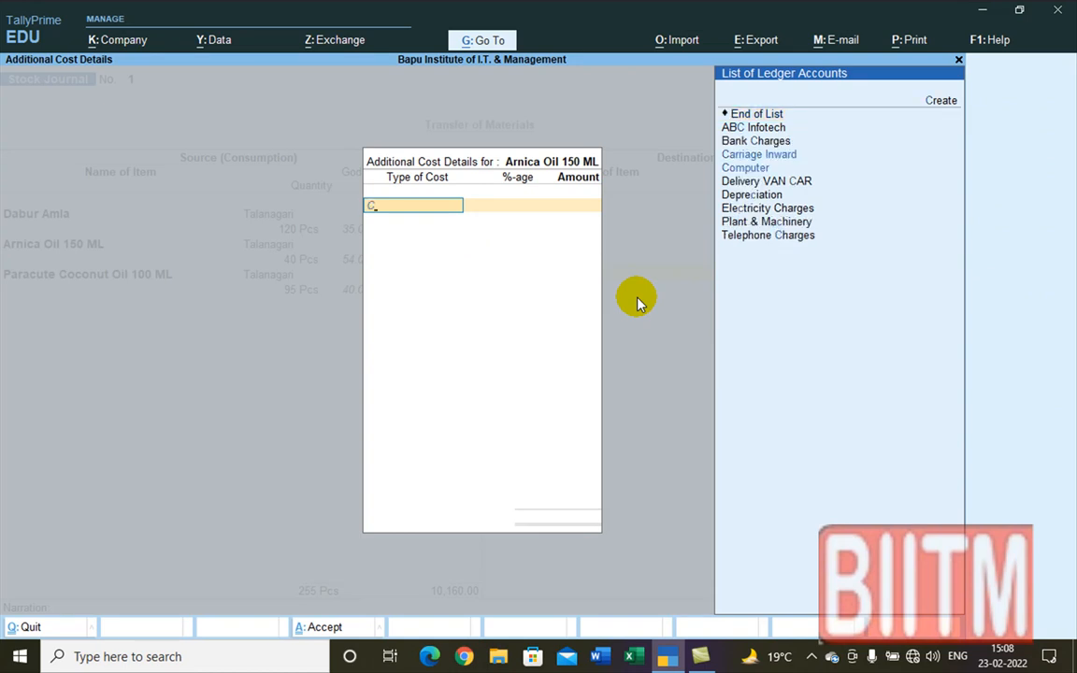
key("Down")
key("Up")
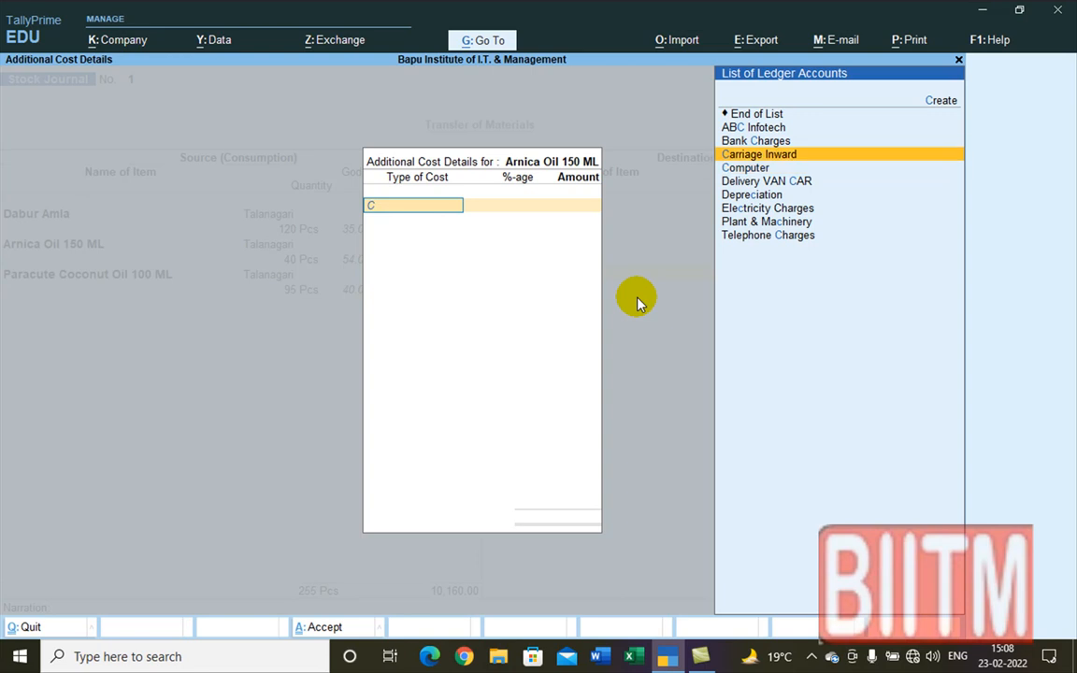
key("Return")
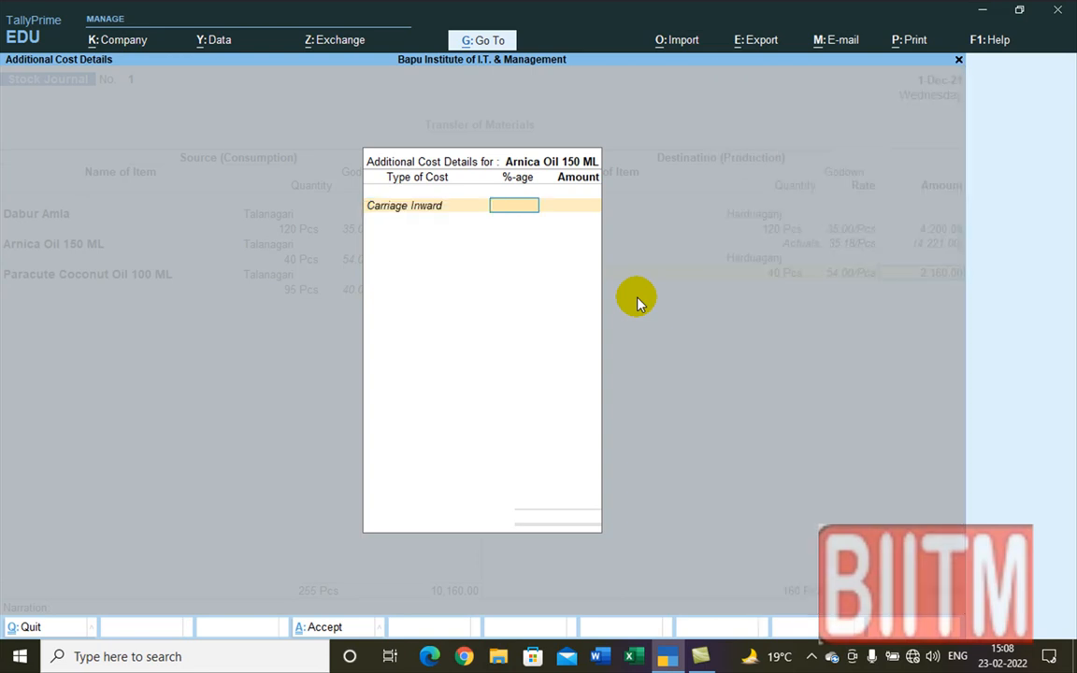
type("0.5")
key("Return")
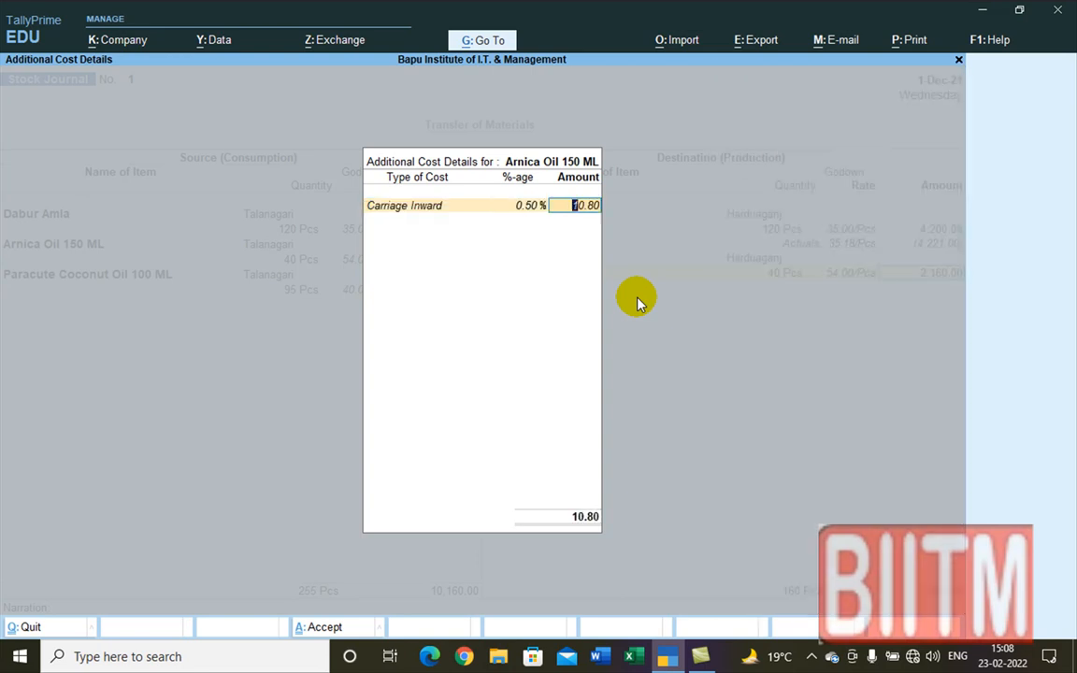
key("Return")
key("Return")
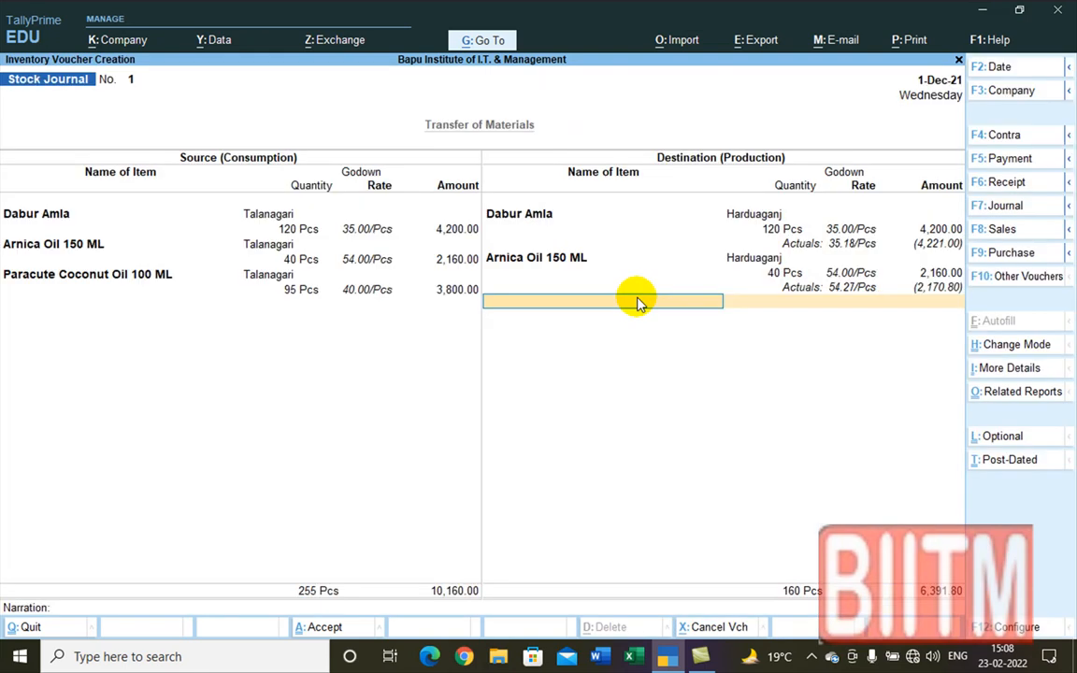
type("P")
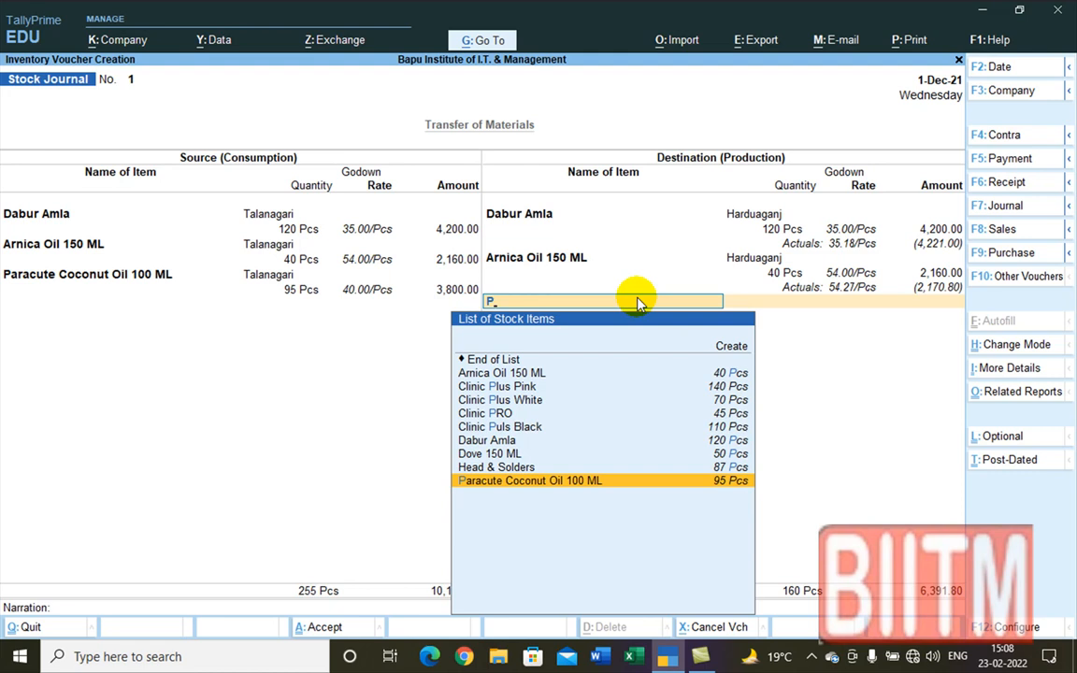
Step: Add 95 Pcs of Paracute Coconut Oil 100 ML into the Talanagari godown on the destination side
key("Return")
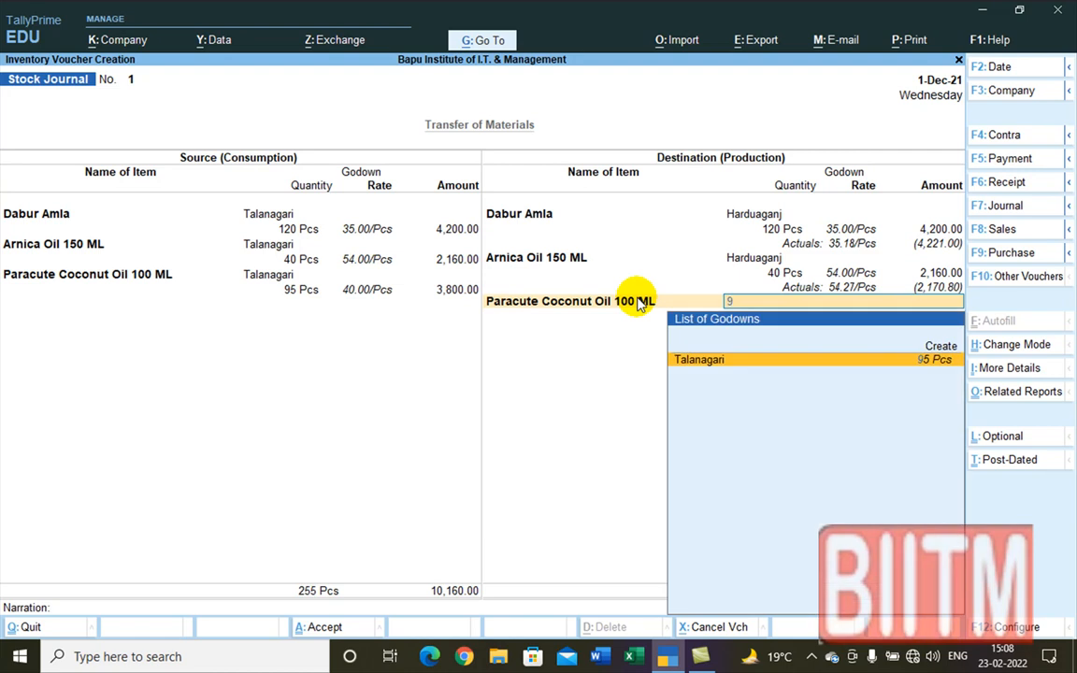
type("9")
key("Return")
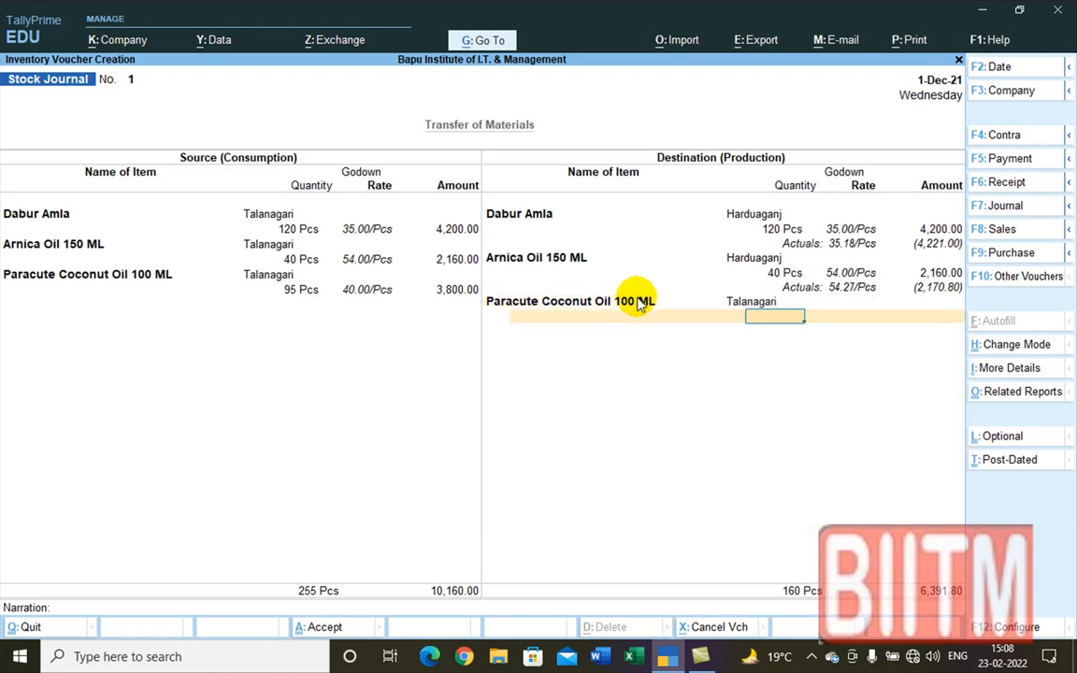
type("96")
key("BackSpace")
type("5")
key("Return")
key("Return")
key("Return")
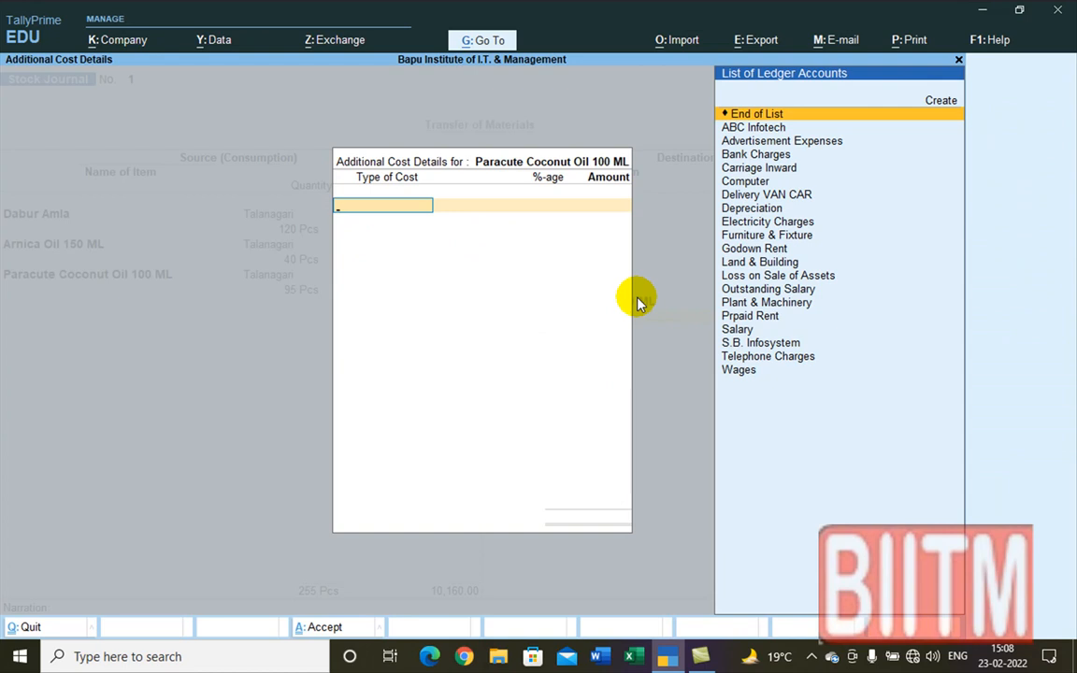
Step: Apply 0.5% Carriage Inward (19.00) to the coconut oil, bringing the destination total to 10,210.80
type("C")
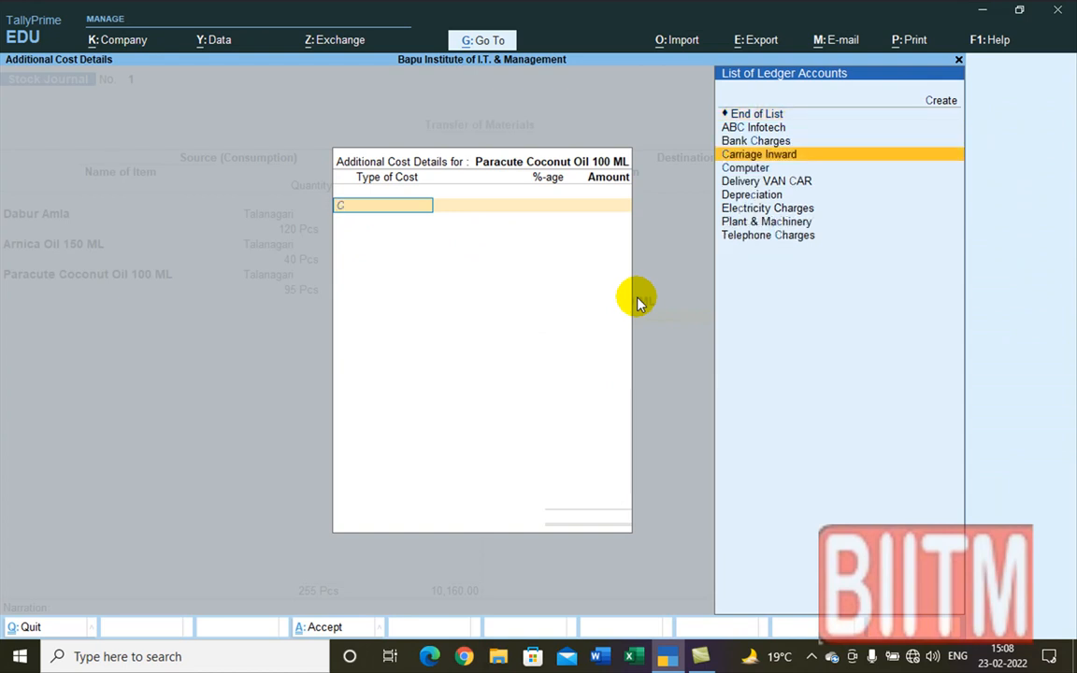
key("Up")
key("Return")
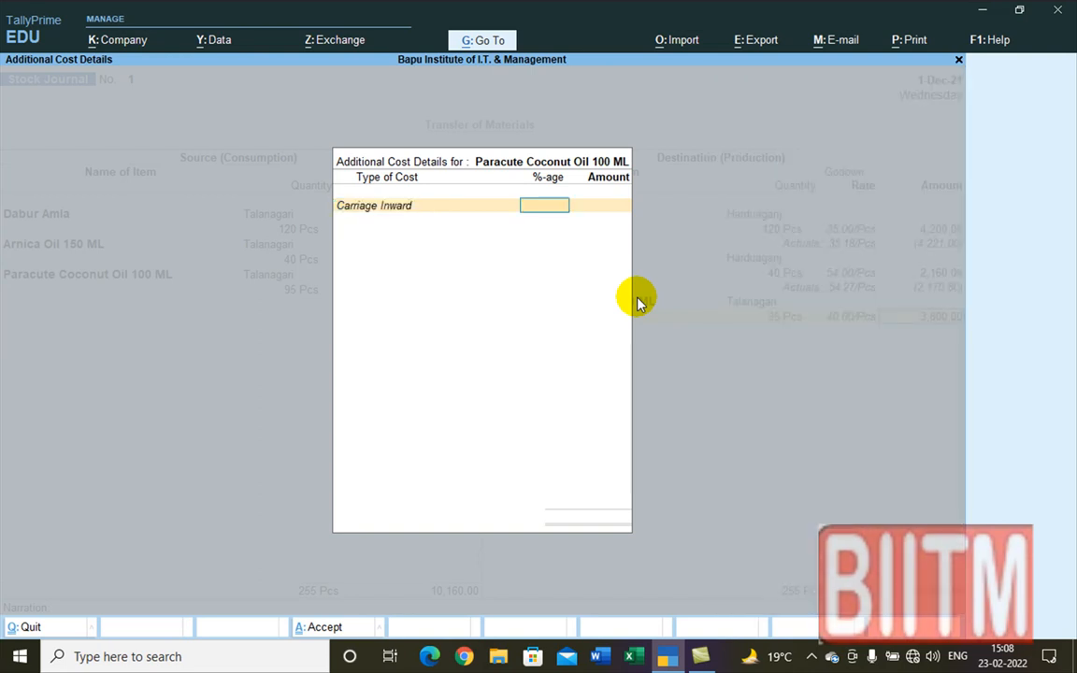
type("0.5")
key("Return")
key("Return")
key("Return")
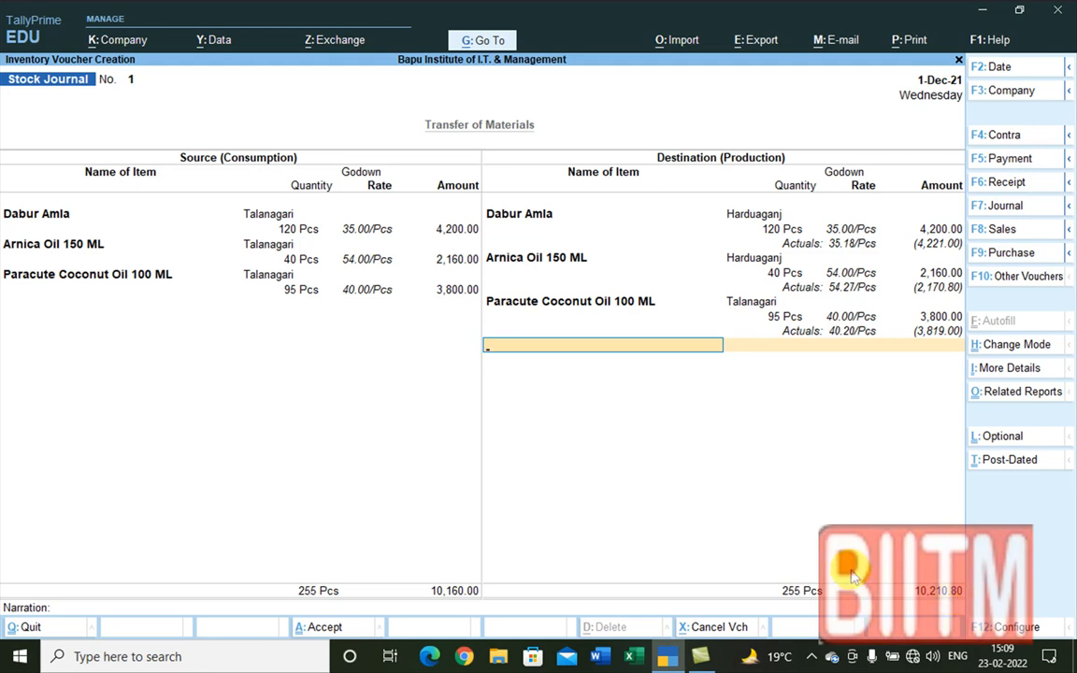
key("ctrl+n")
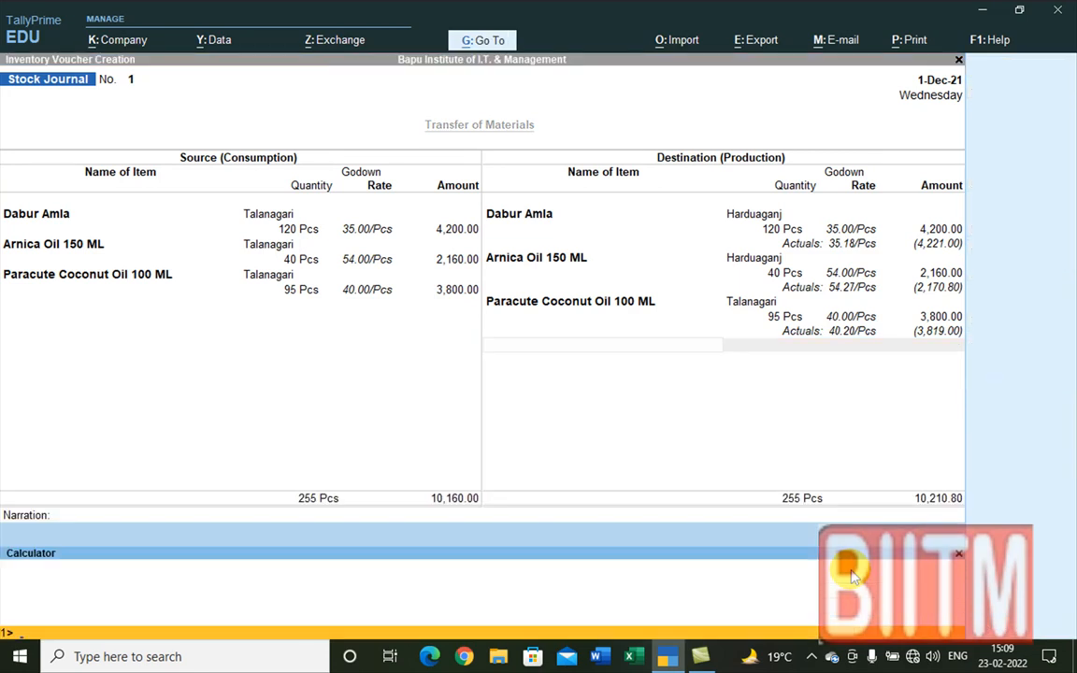
type("10210.80-10160")
key("Return")
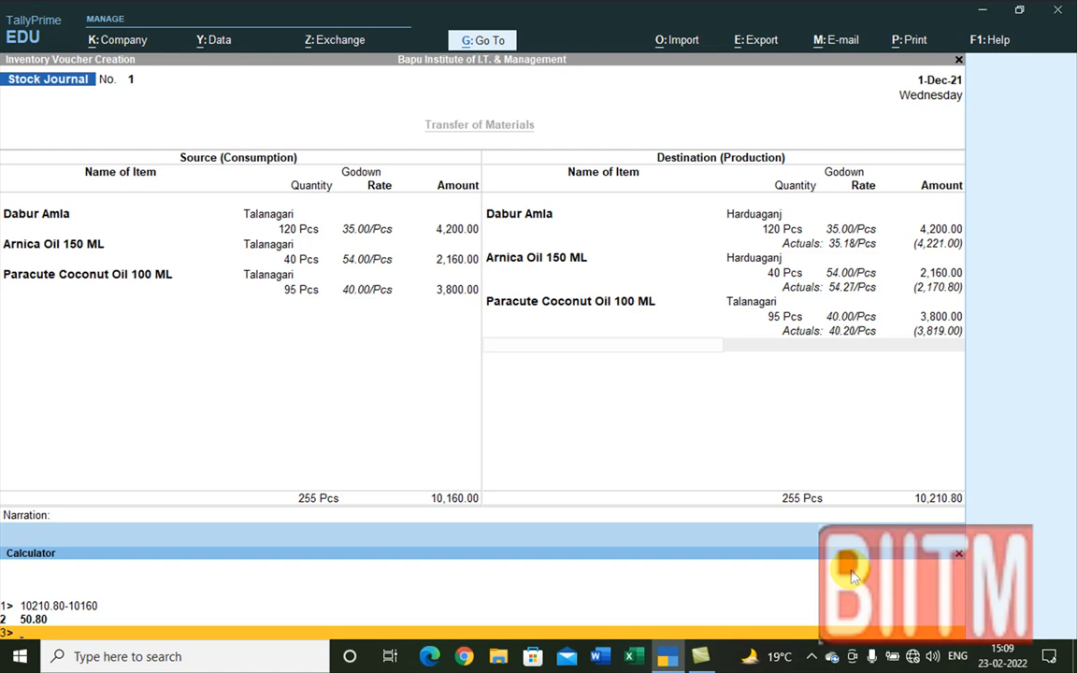
key("Up")
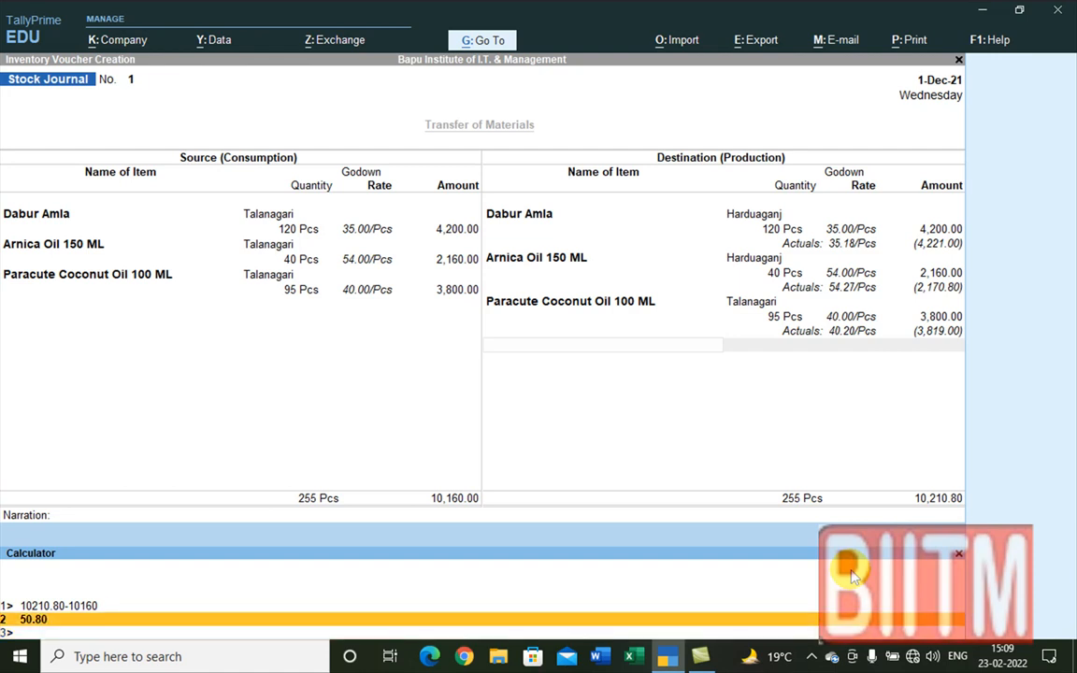
key("ctrl")
key("ctrl+n")
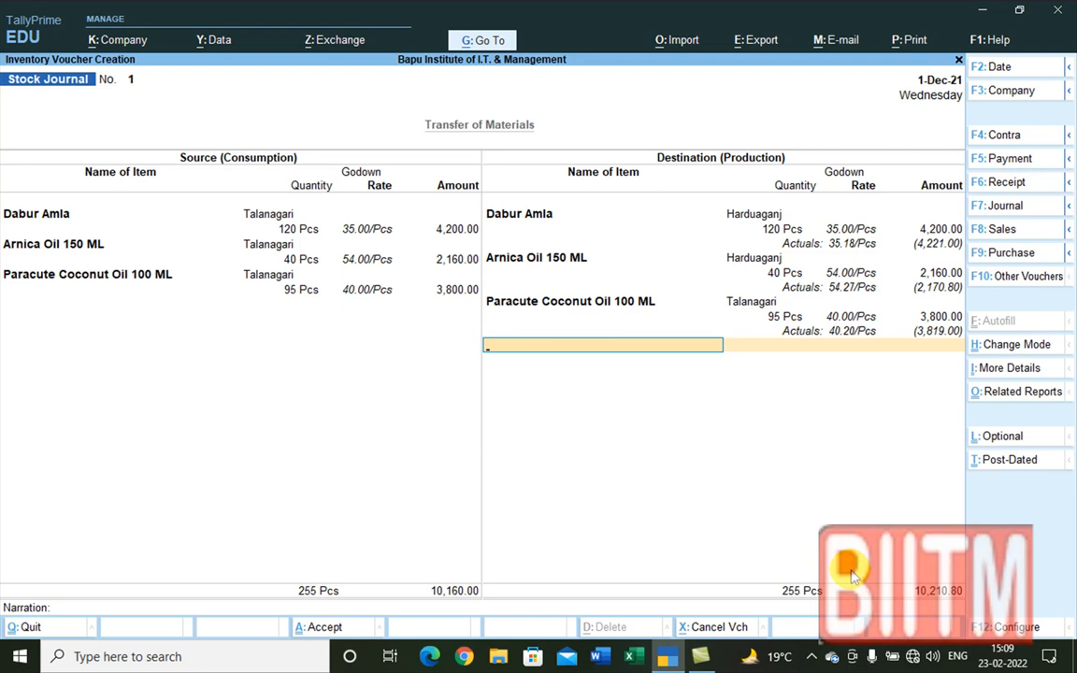
Step: Add the narration 'Being stock transfered with 0.5% additional cost' and accept the Stock Journal
key("Return")
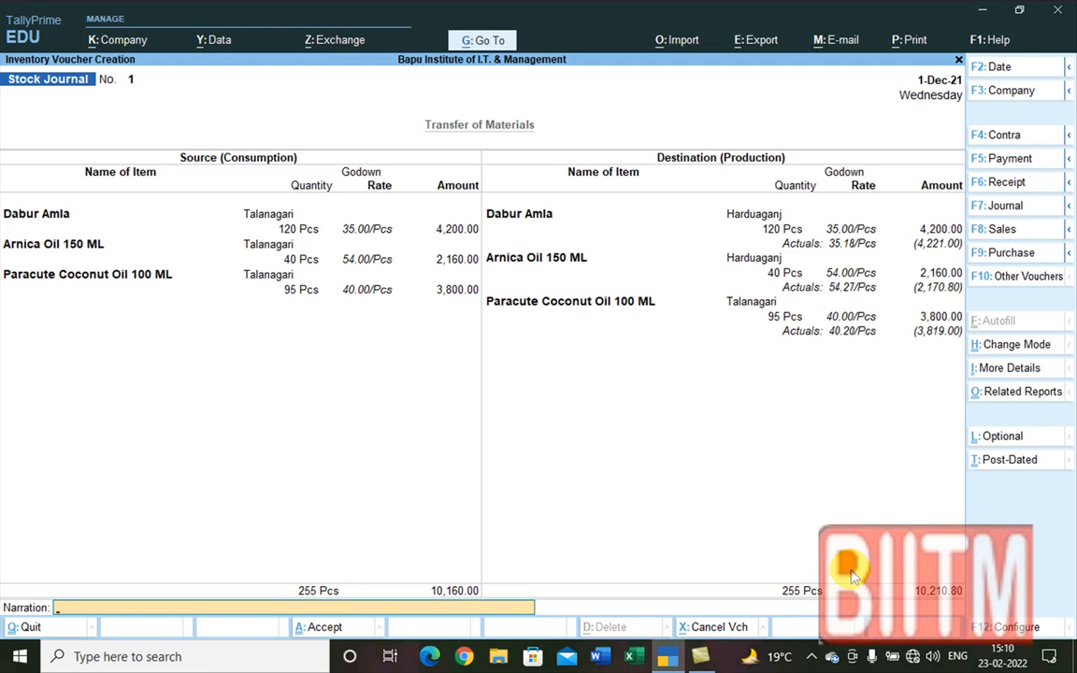
type("Being stock transfered")
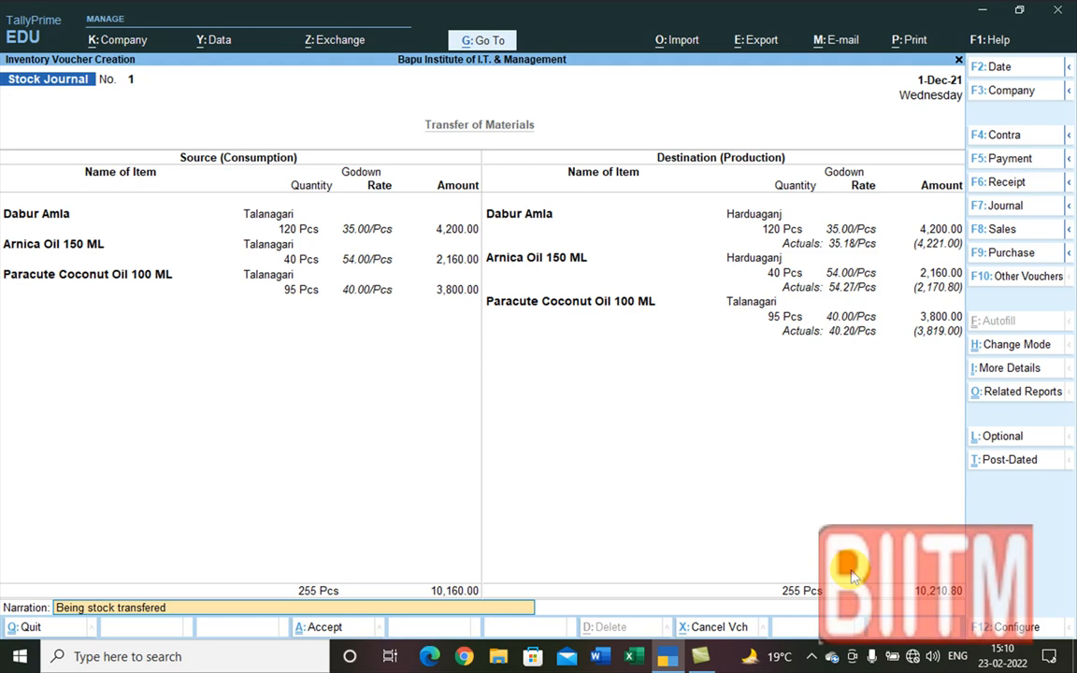
type(" with 0")
type(" .5")
type("%")
type("0")
type("add")
type("itional")
type(" cost")
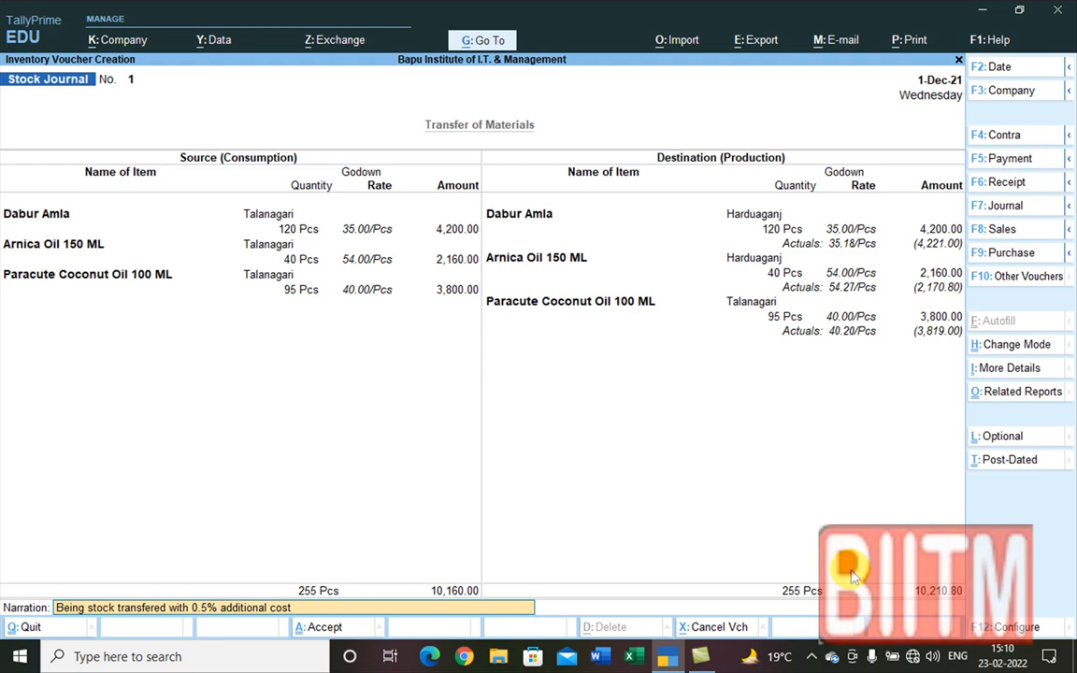
key("Return")
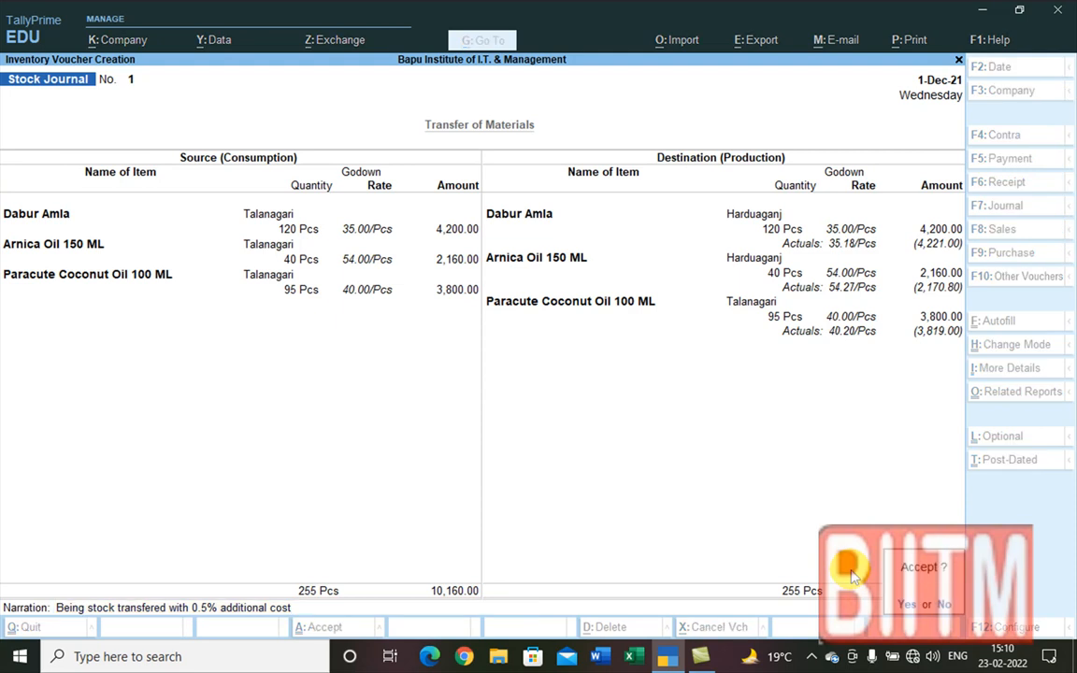
key("Return")
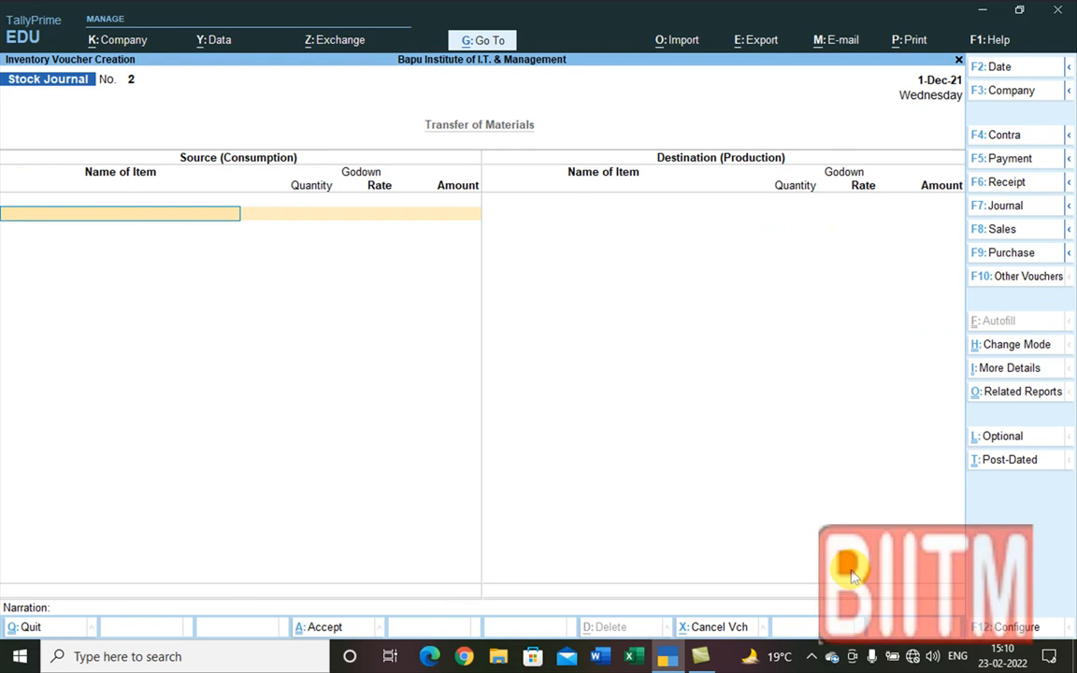
key("Escape")
key("y")
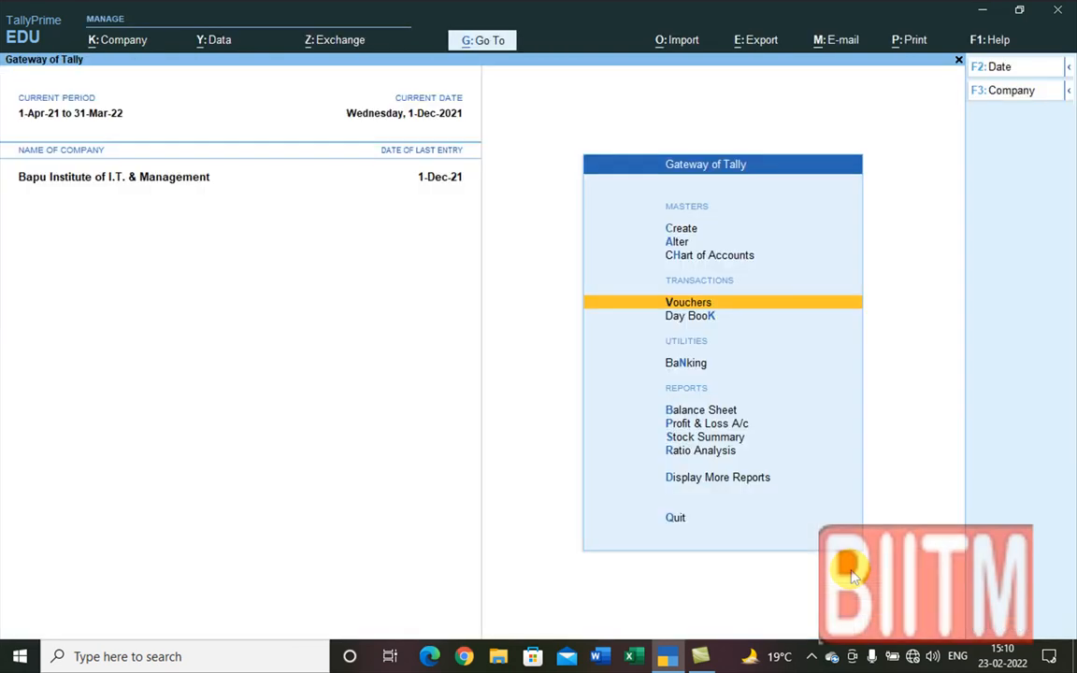
key("Down")
key("Down")
key("Down")
key("Down")
key("Down")
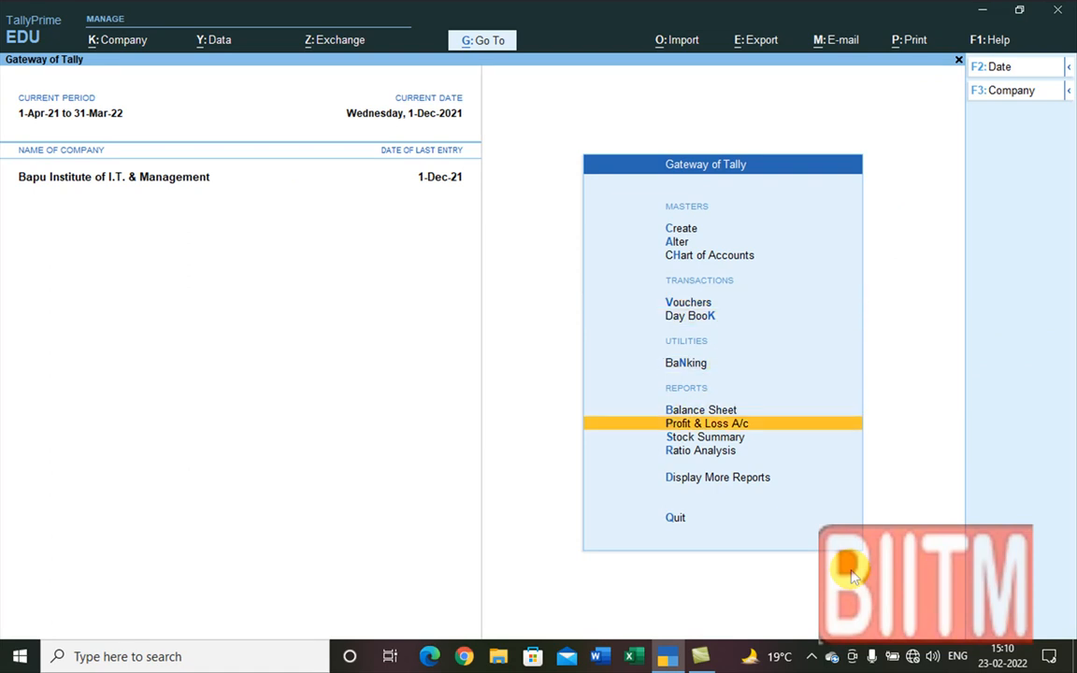
key("Return")
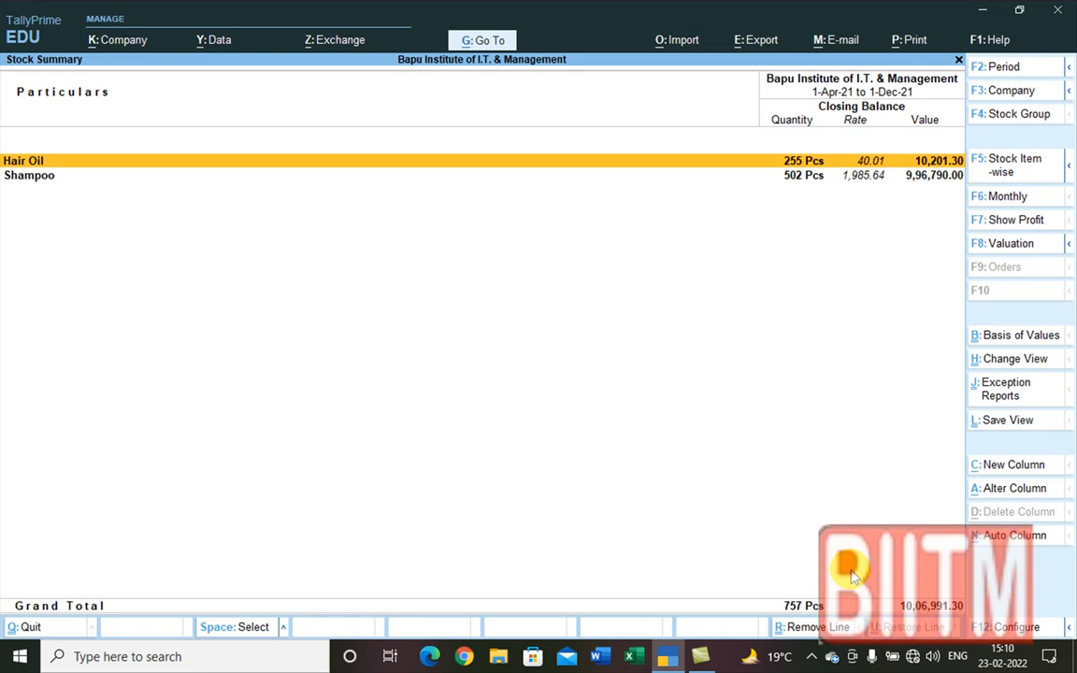
key("alt+F5")
key("Down")
key("Up")
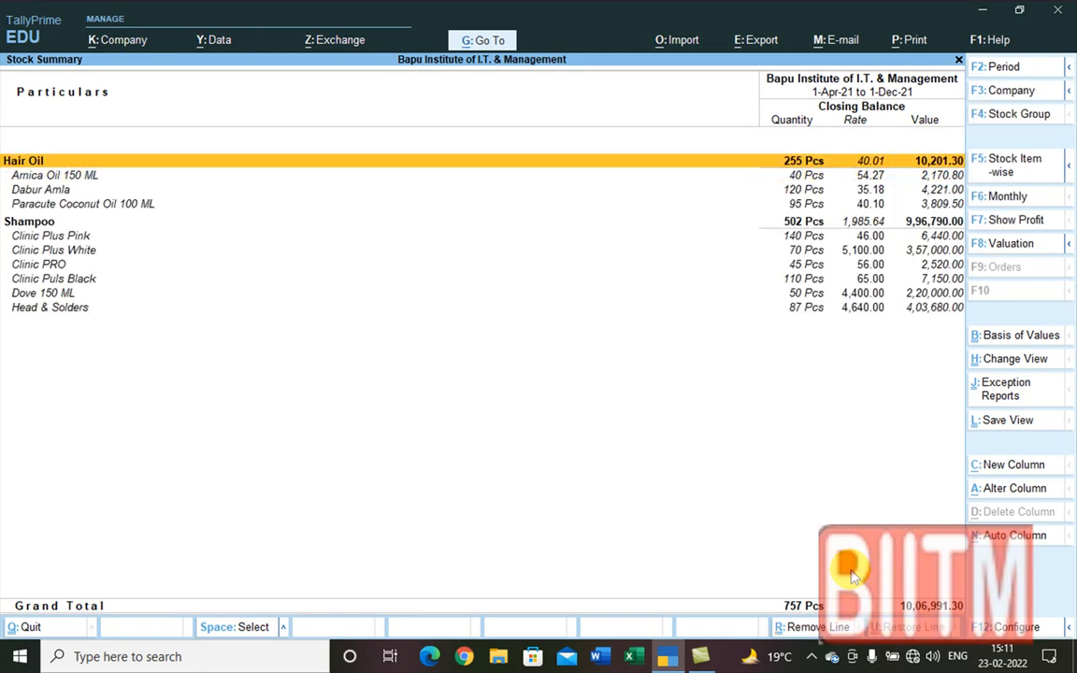
key("Down")
key("Down")
key("Up")
key("Down")
key("Down")
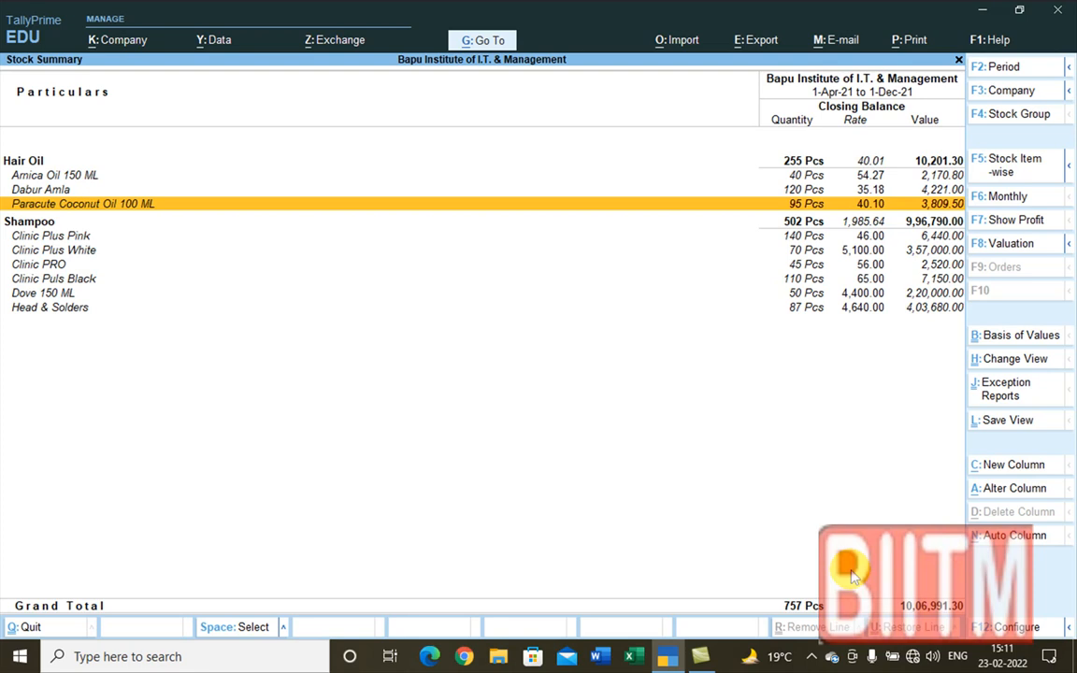
key("Escape")
key("Up")
key("Up")
key("Up")
key("Up")
key("Up")
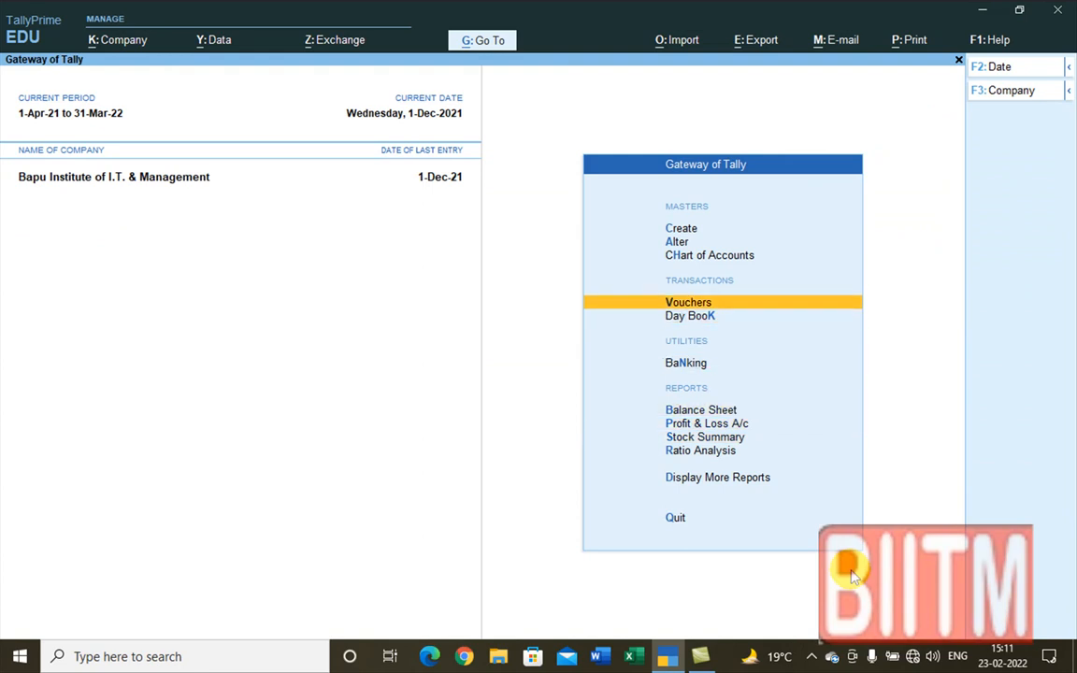
key("Down")
key("Up")
key("Return")
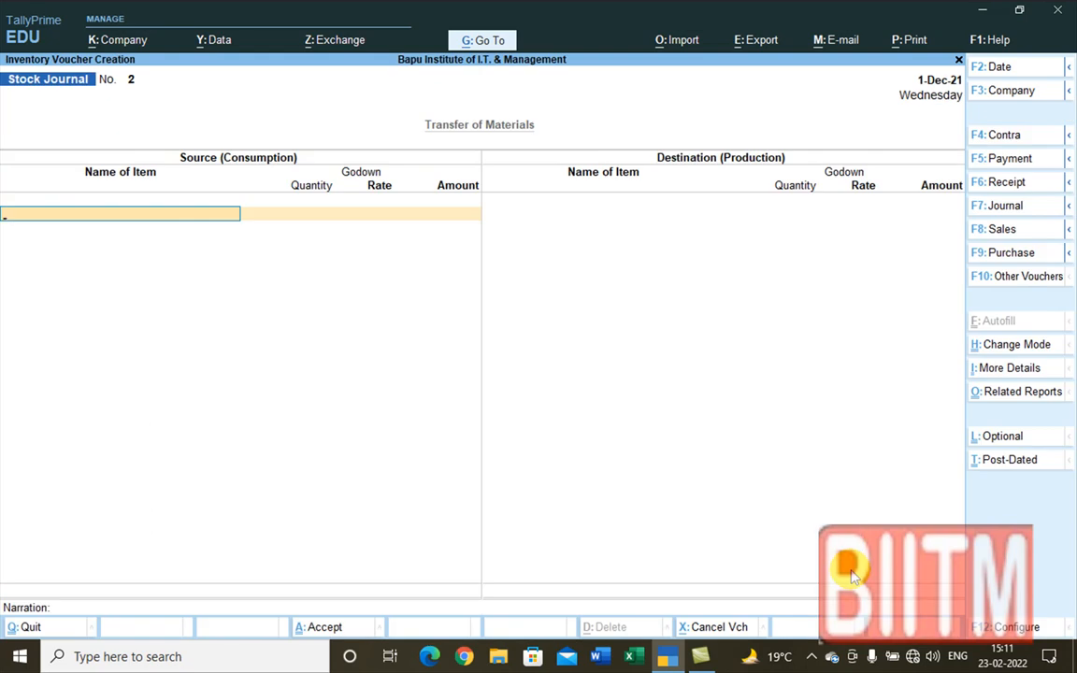
Step: Start a Payment voucher that debits Carriage Inward for 50.80
key("F5")
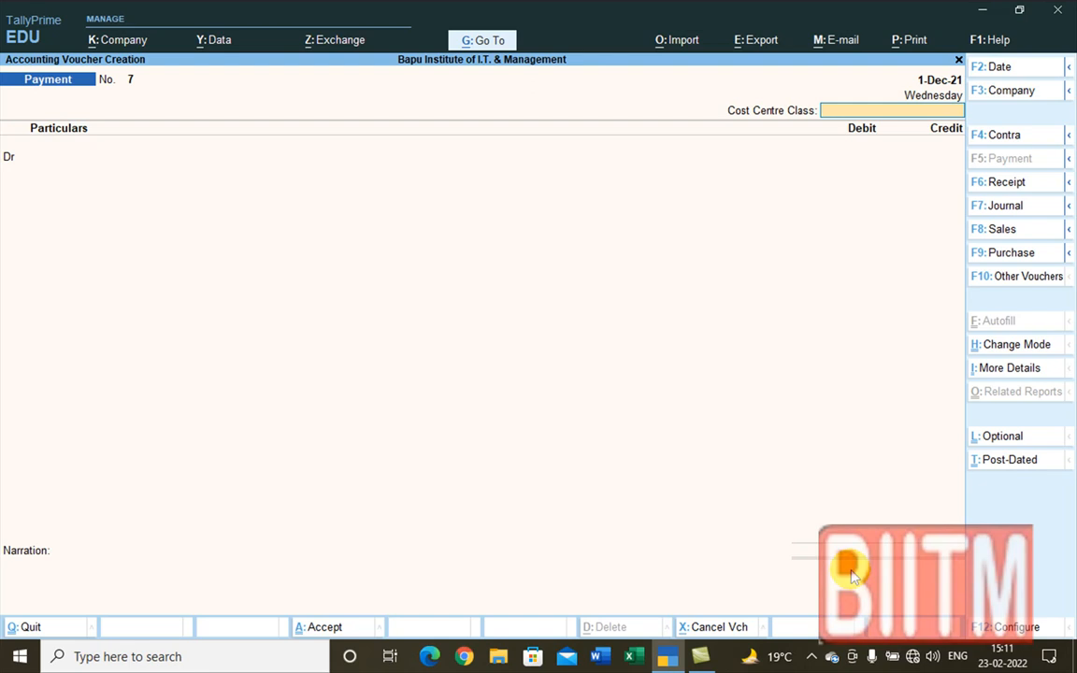
key("Return")
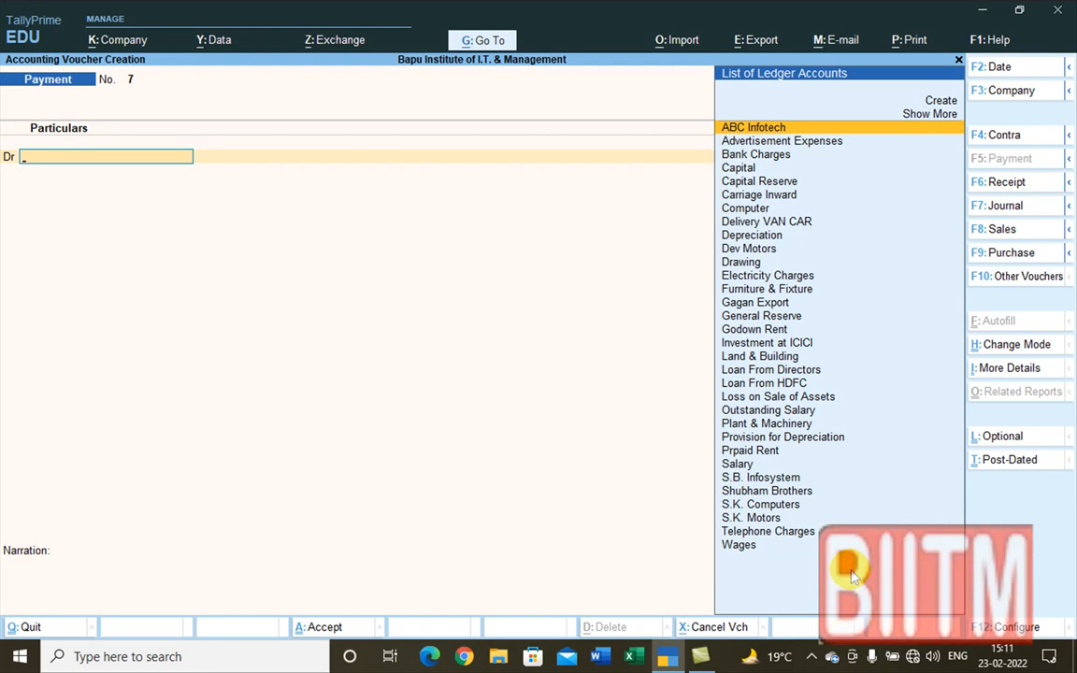
type("T")
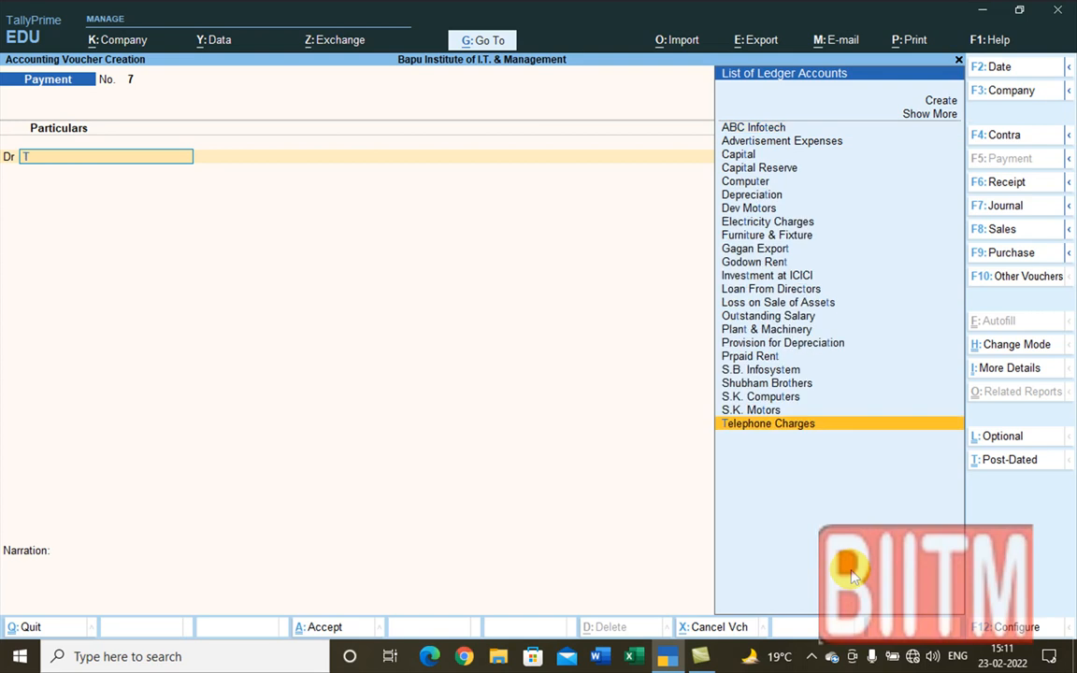
key("BackSpace")
type("Ca")
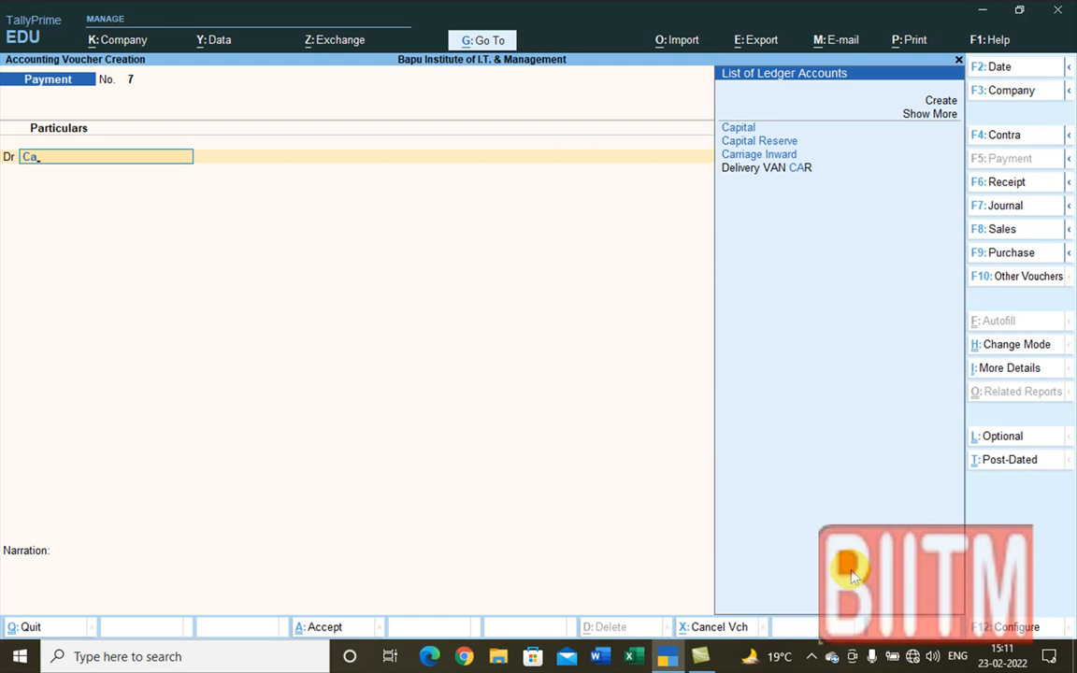
key("Down")
key("Down")
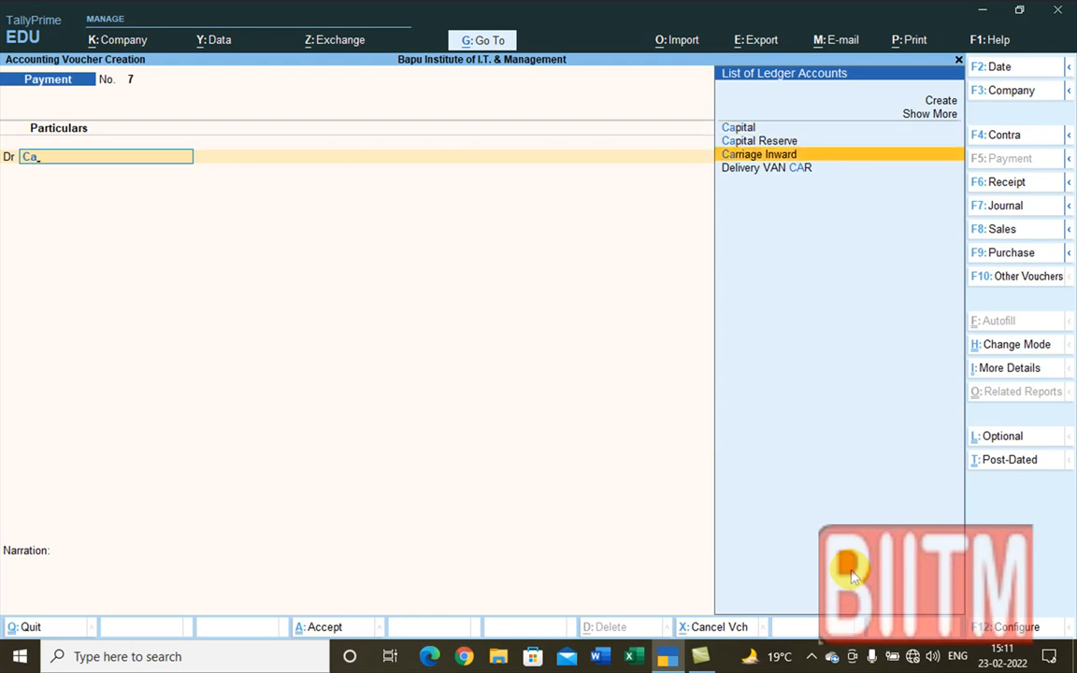
key("Return")
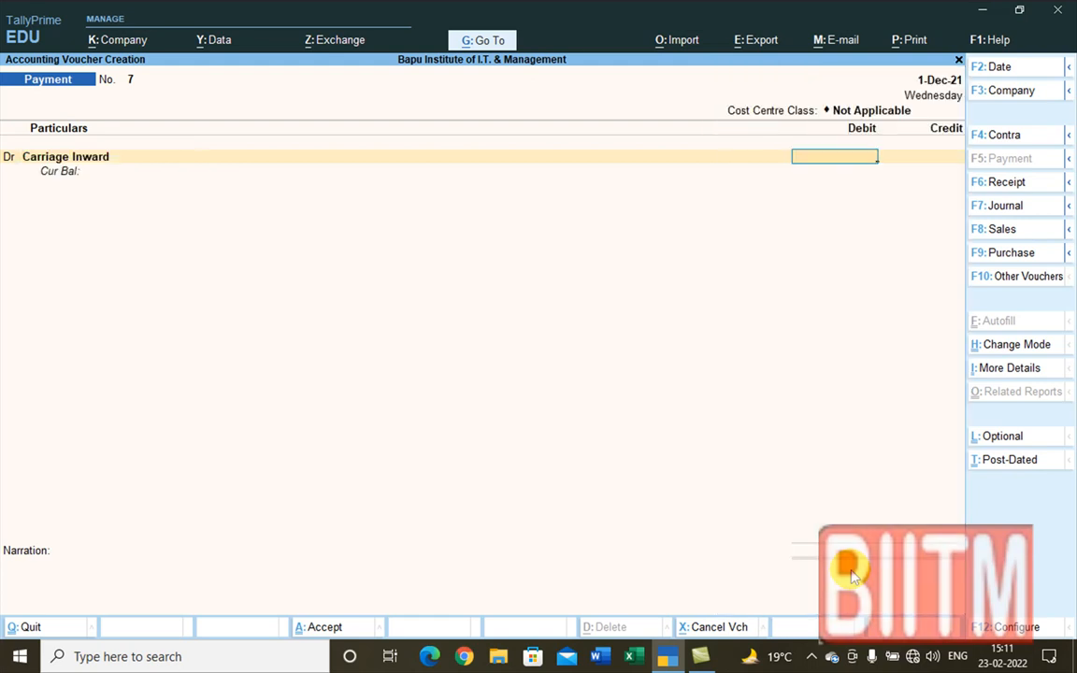
type("50.80")
key("Return")
key("Return")
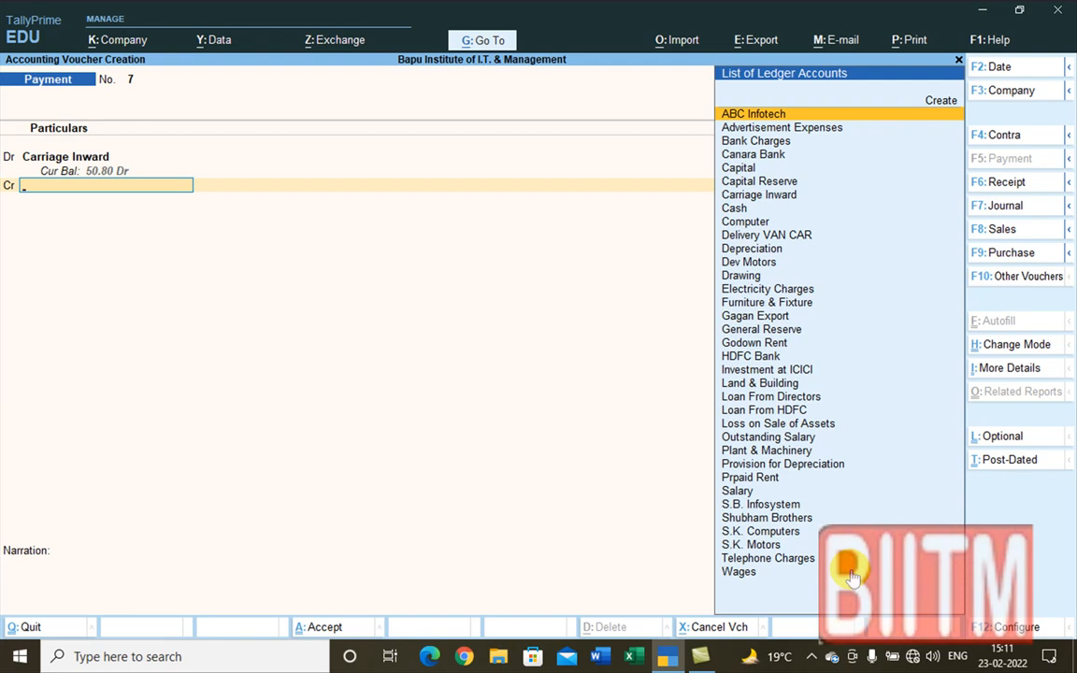
Step: Credit Cash for 50.80 on the Payment voucher
type("C")
key("Down")
key("Down")
key("Down")
key("Down")
key("Down")
key("Down")
key("Return")
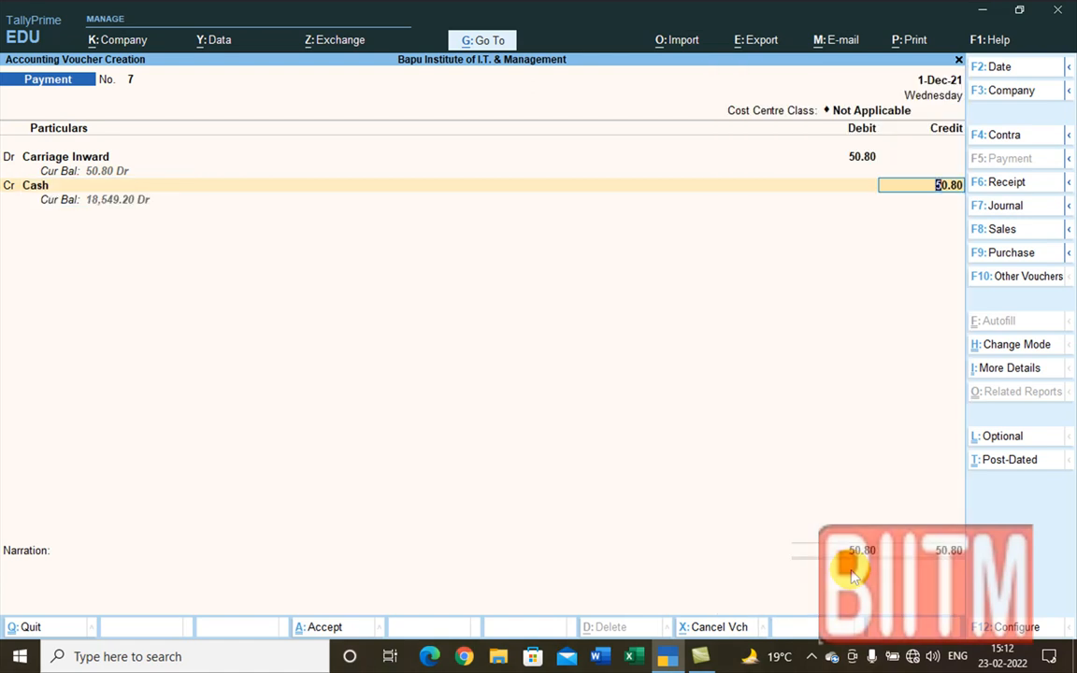
key("Return")
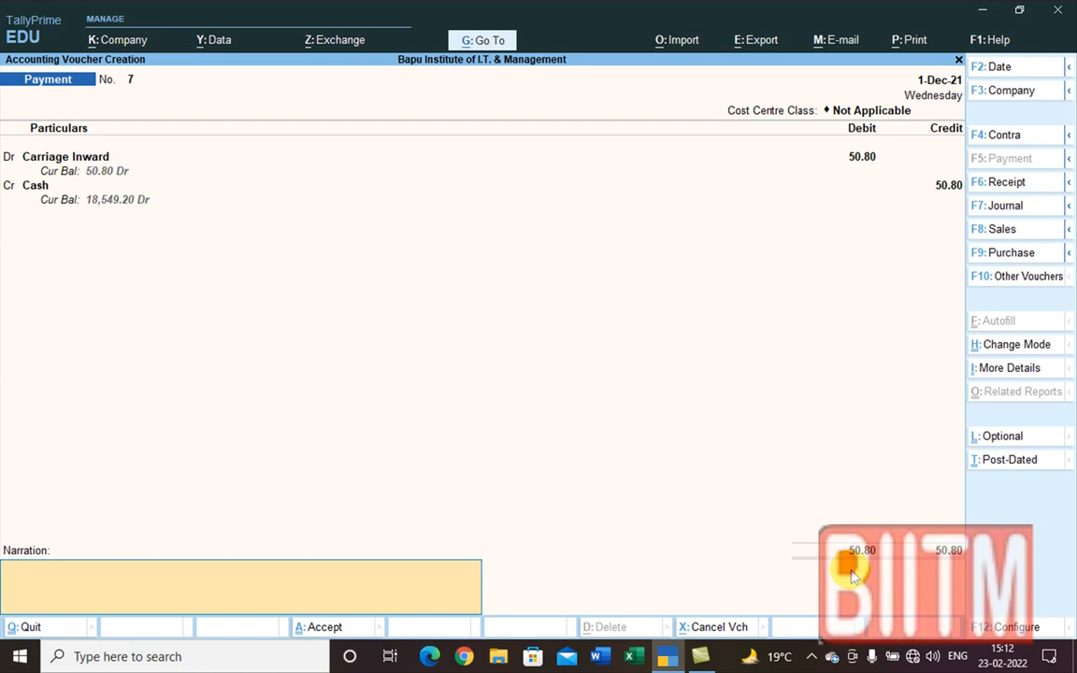
Step: Add the narration 'Being Transportation Charge paid in cash' and accept Payment voucher No. 7
type("T")
key("BackSpace")
key("BackSpace")
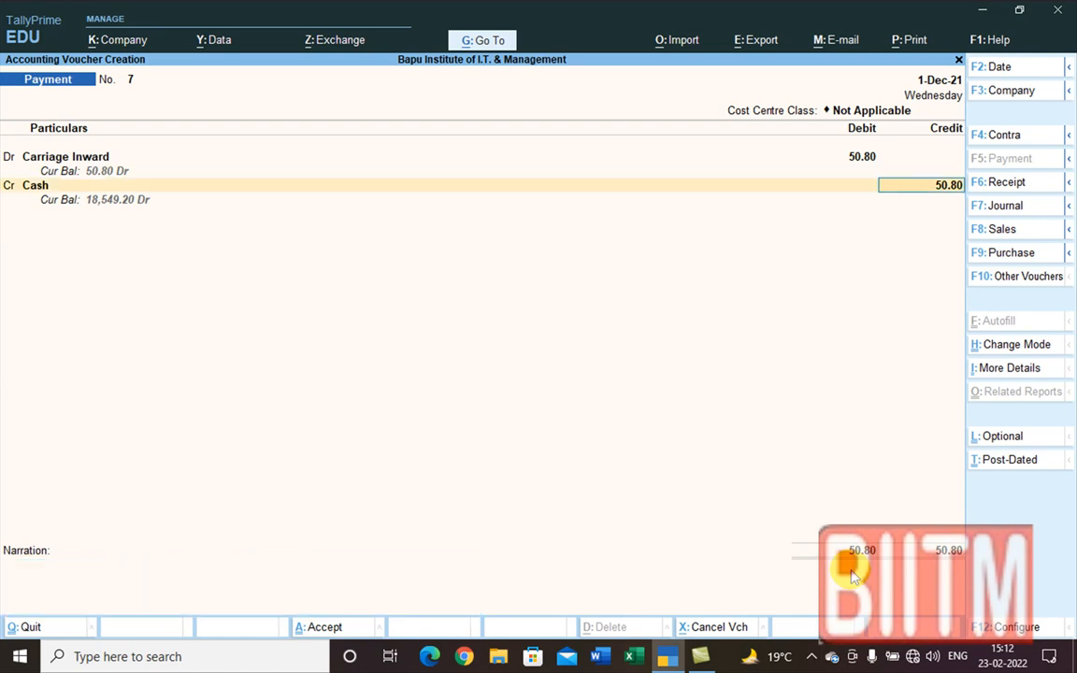
key("Return")
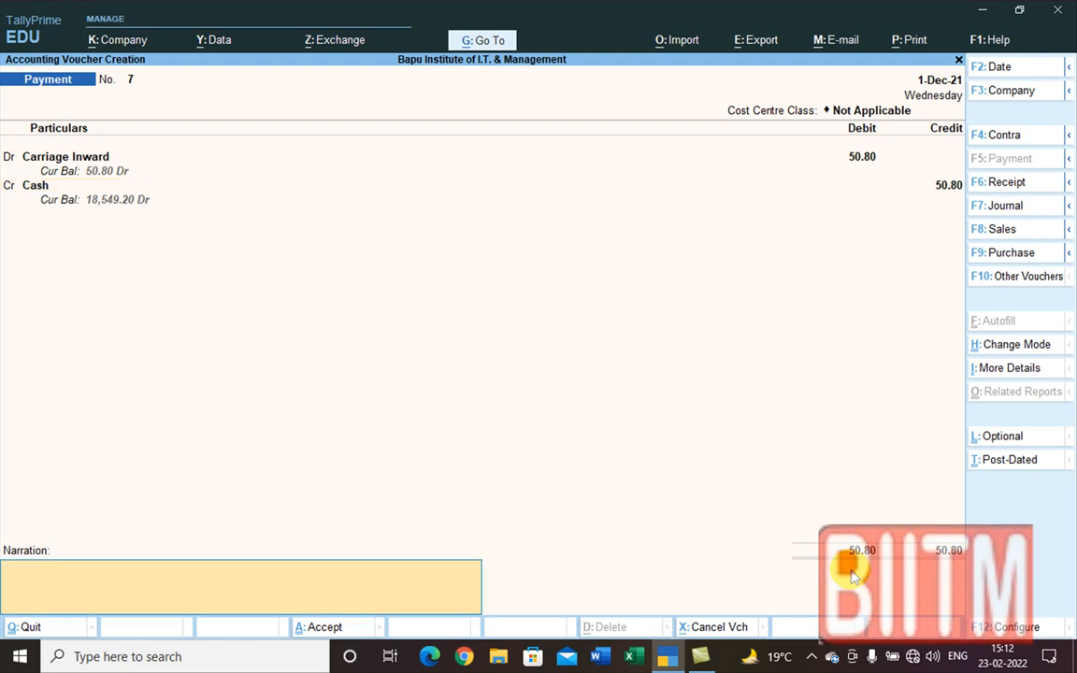
type("Being TrAN")
key("BackSpace")
key("BackSpace")
type("R")
key("BackSpace")
type("R")
key("BackSpace")
type("ransportation Ch")
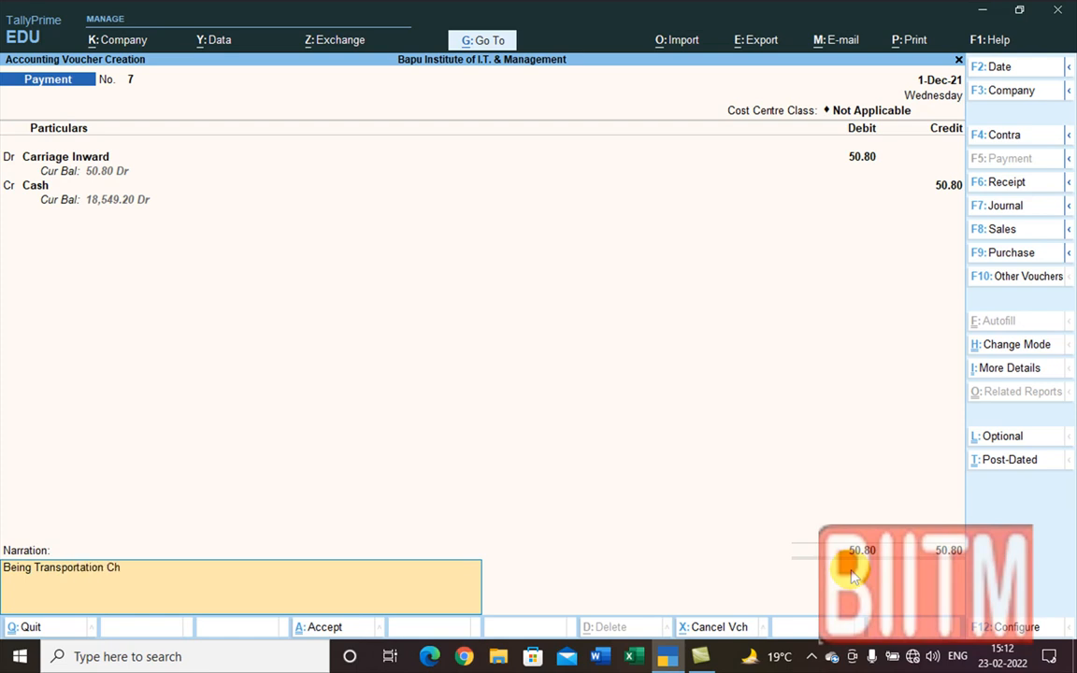
type("arge paid in cash")
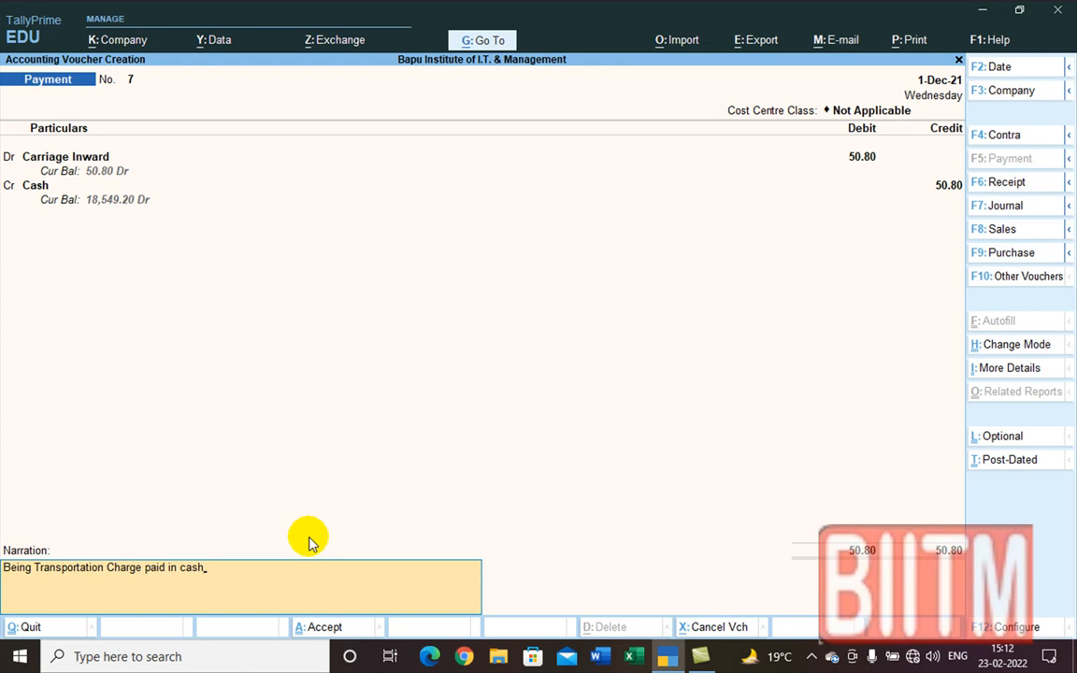
key("Return")
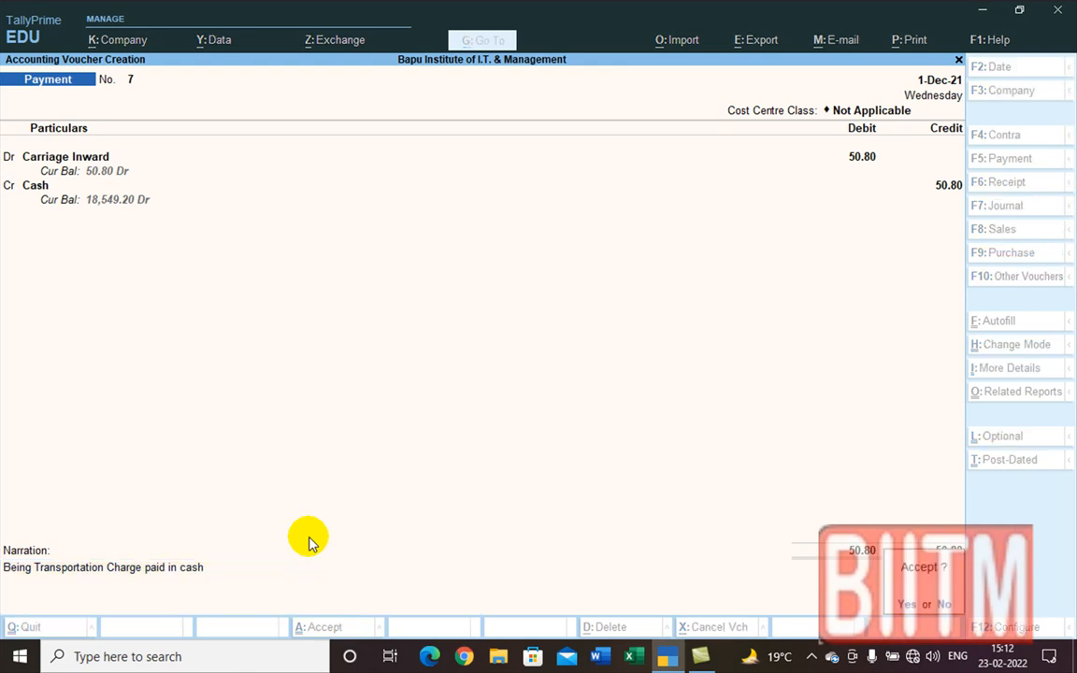
key("Return")
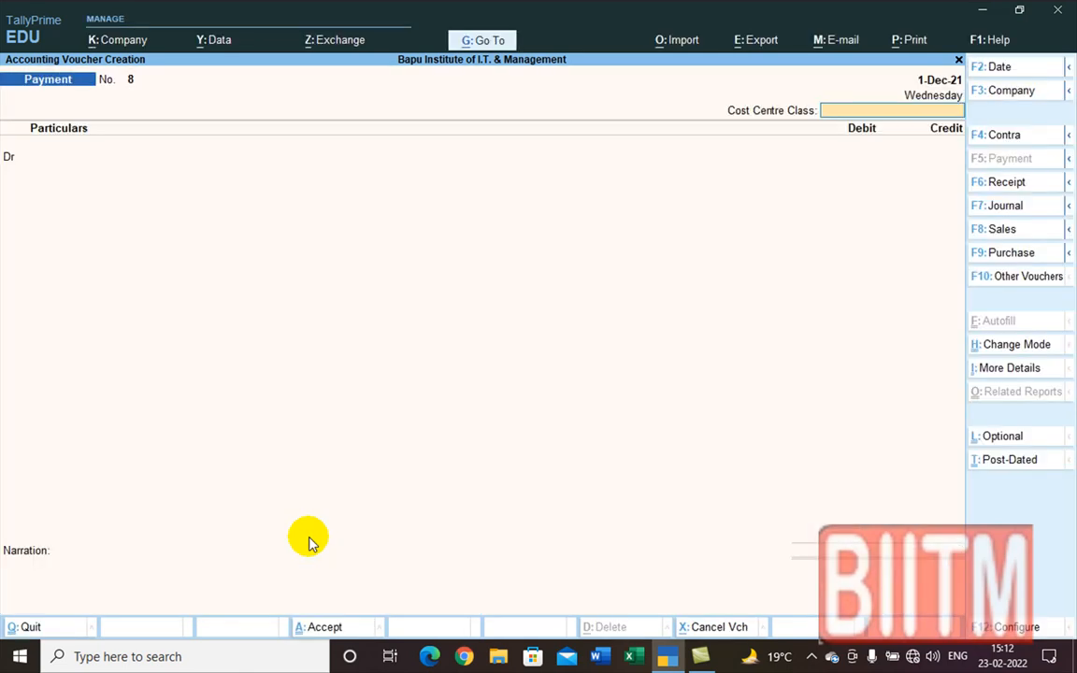